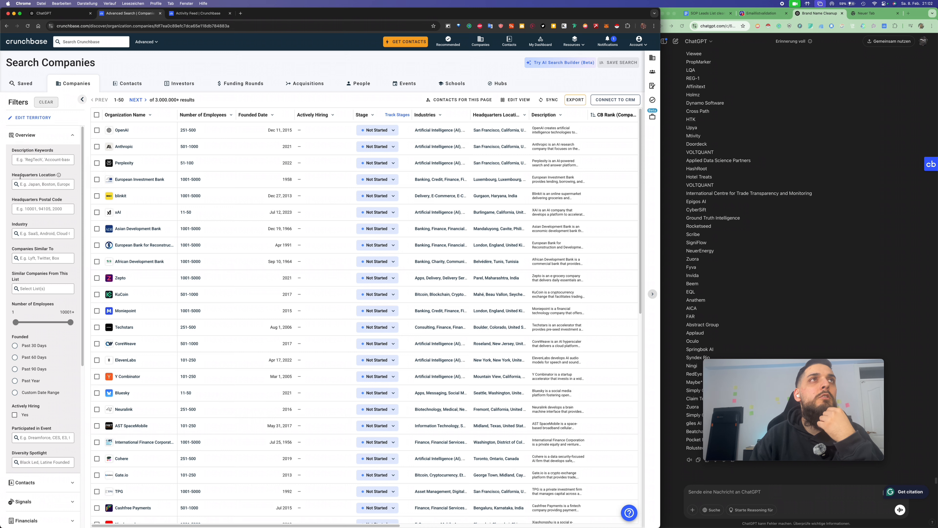
- Examine the company search filters available under Overview, Contacts and Signals
{"action": "scroll", "coordinate": [36, 205], "scroll_direction": "down", "scroll_amount": 5}
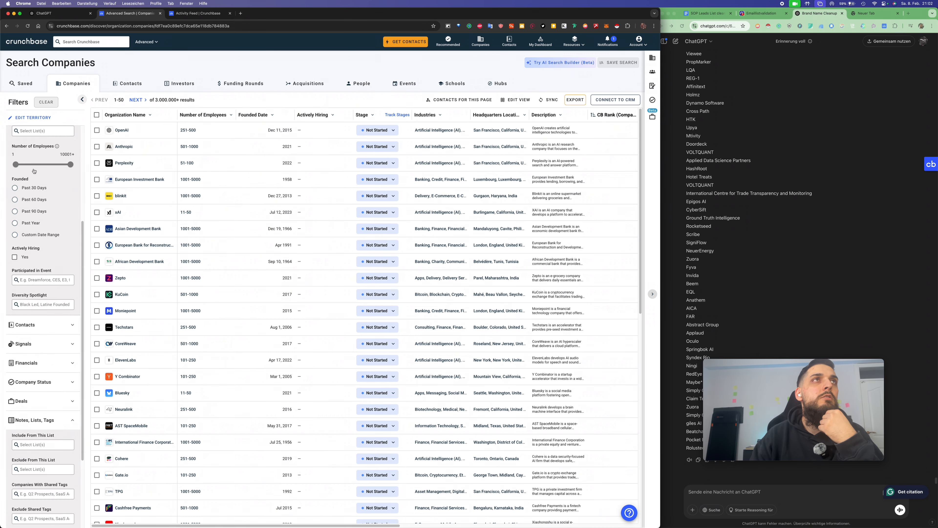
{"action": "scroll", "coordinate": [55, 302], "scroll_direction": "down", "scroll_amount": 1}
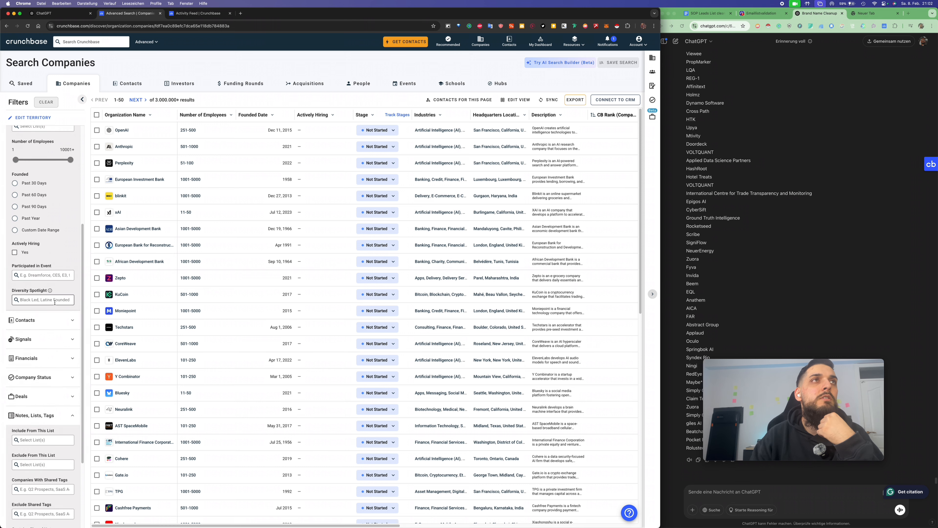
{"action": "left_click", "coordinate": [42, 320]}
{"action": "scroll", "coordinate": [44, 325], "scroll_direction": "down", "scroll_amount": 4}
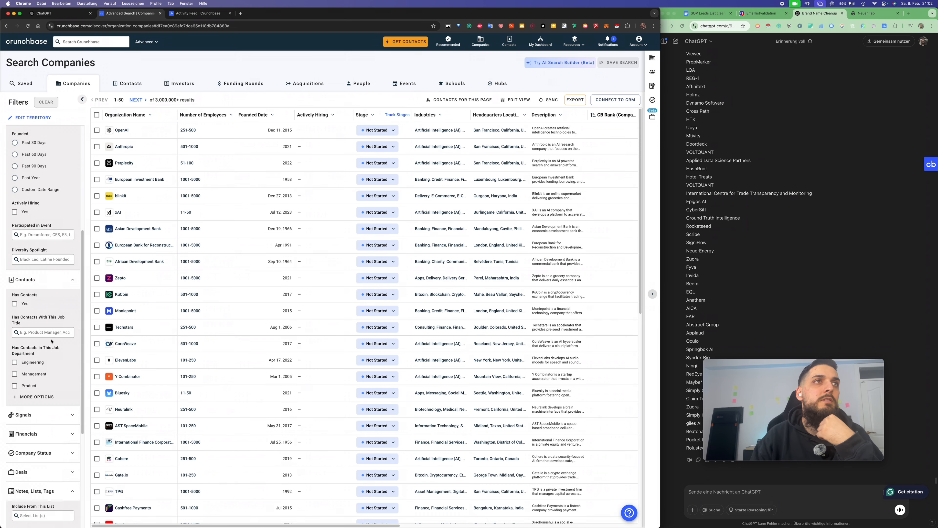
{"action": "left_click", "coordinate": [51, 340]}
{"action": "scroll", "coordinate": [50, 345], "scroll_direction": "down", "scroll_amount": 5}
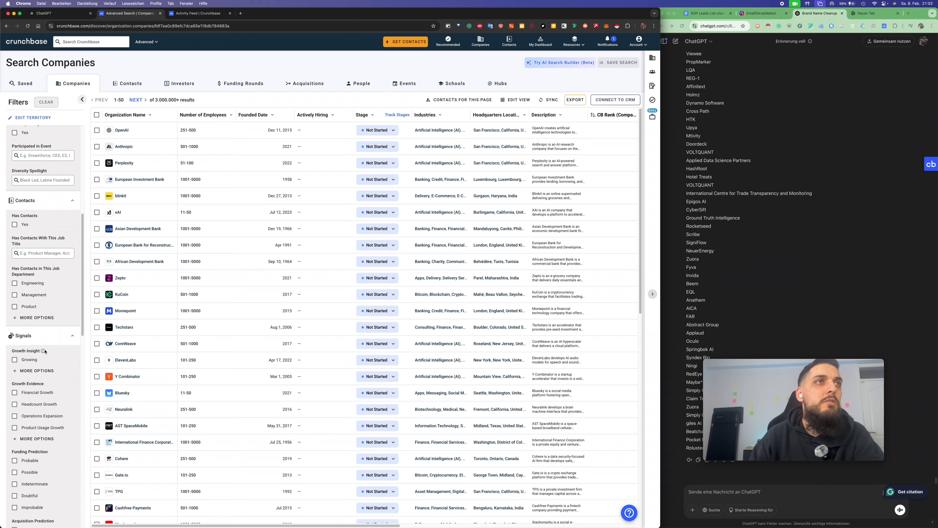
{"action": "scroll", "coordinate": [48, 377], "scroll_direction": "down", "scroll_amount": 7}
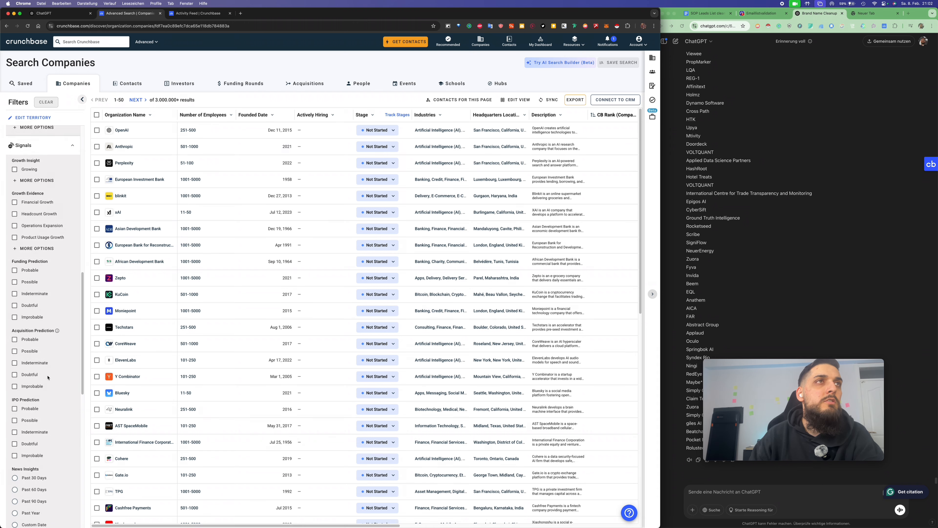
{"action": "scroll", "coordinate": [47, 377], "scroll_direction": "down", "scroll_amount": 3}
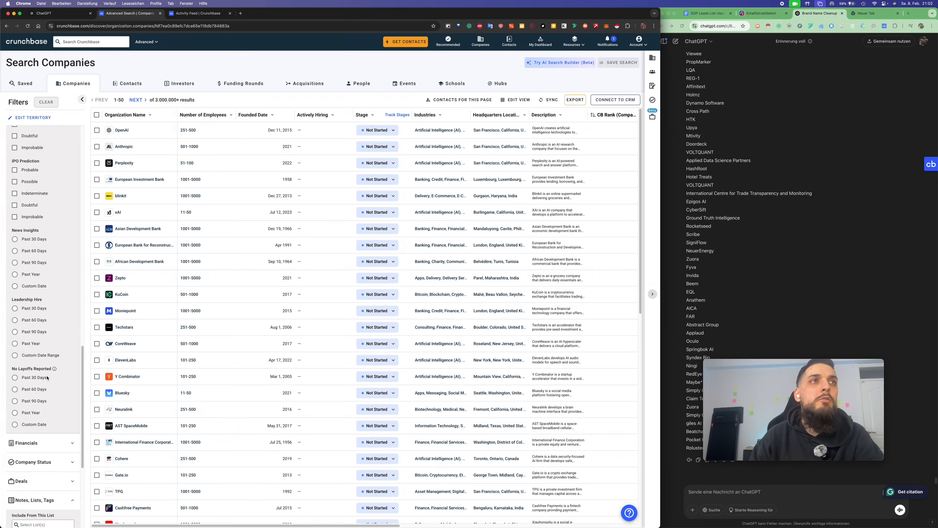
- Examine the remaining company filters for financials, company status, deals, notes, lists and tags, and partner data
{"action": "left_click", "coordinate": [49, 386]}
{"action": "scroll", "coordinate": [49, 385], "scroll_direction": "down", "scroll_amount": 8}
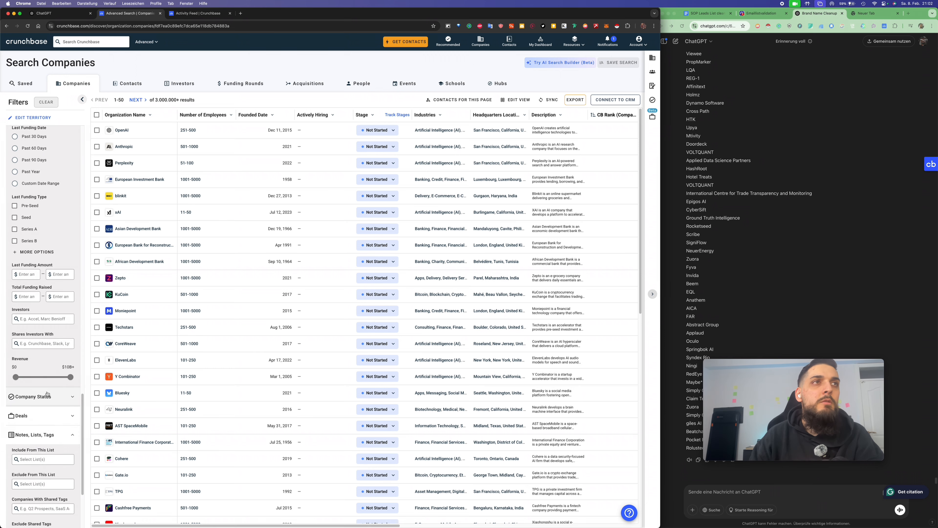
{"action": "left_click", "coordinate": [50, 397]}
{"action": "scroll", "coordinate": [51, 392], "scroll_direction": "down", "scroll_amount": 5}
{"action": "scroll", "coordinate": [51, 385], "scroll_direction": "down", "scroll_amount": 1}
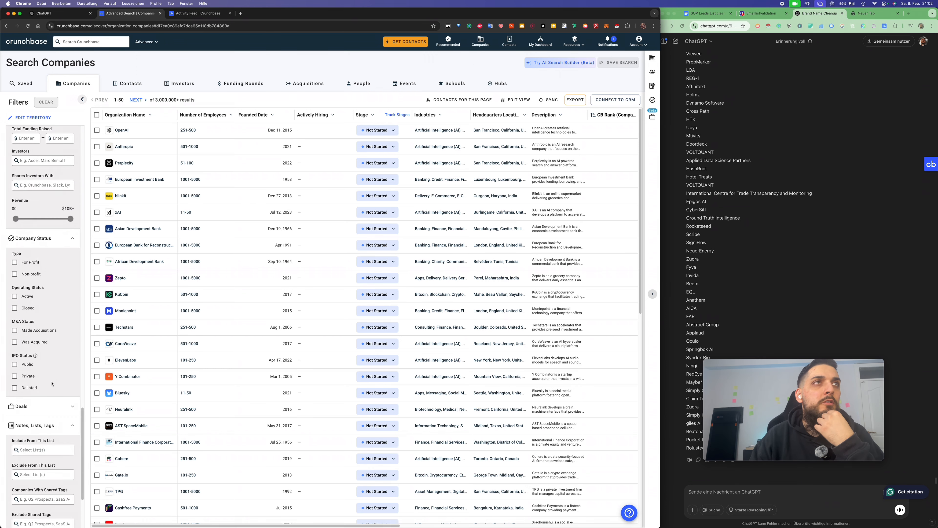
{"action": "left_click", "coordinate": [49, 399]}
{"action": "scroll", "coordinate": [49, 384], "scroll_direction": "down", "scroll_amount": 5}
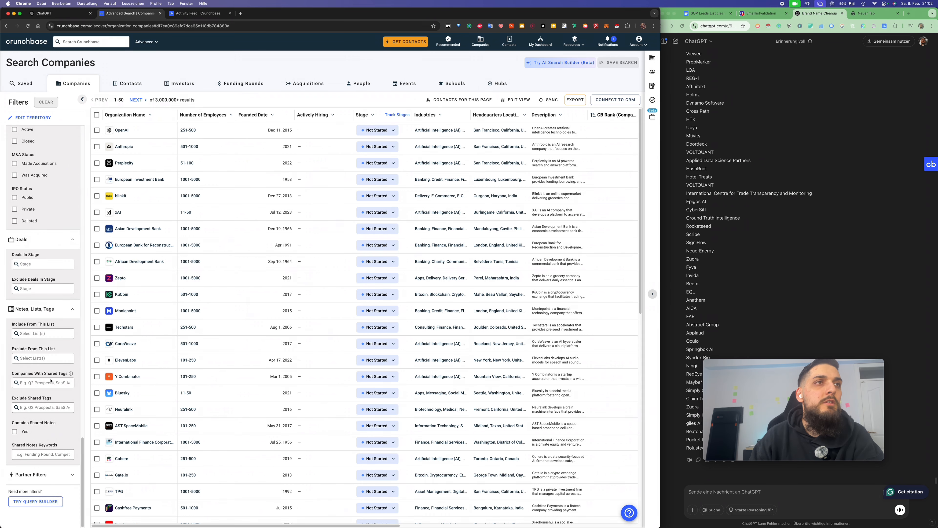
{"action": "left_click", "coordinate": [37, 474]}
{"action": "scroll", "coordinate": [37, 416], "scroll_direction": "down", "scroll_amount": 2}
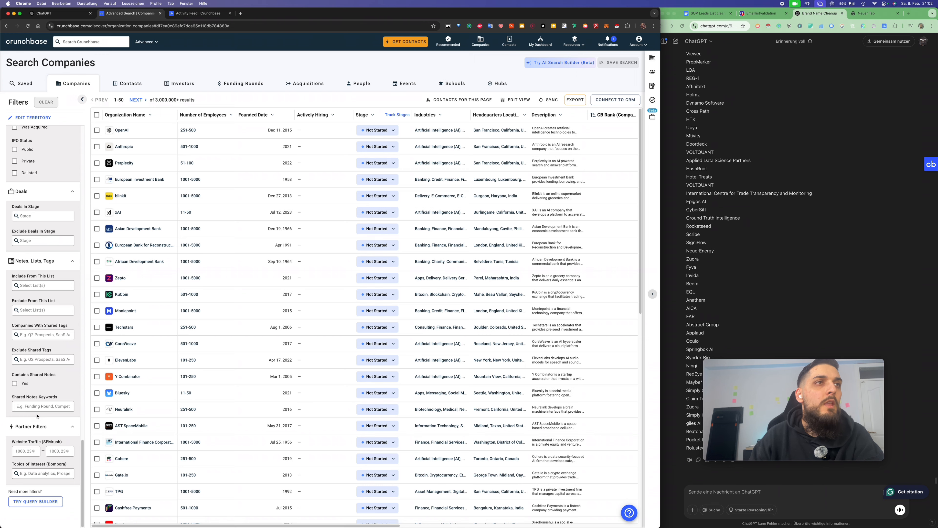
{"action": "scroll", "coordinate": [37, 415], "scroll_direction": "up", "scroll_amount": 15}
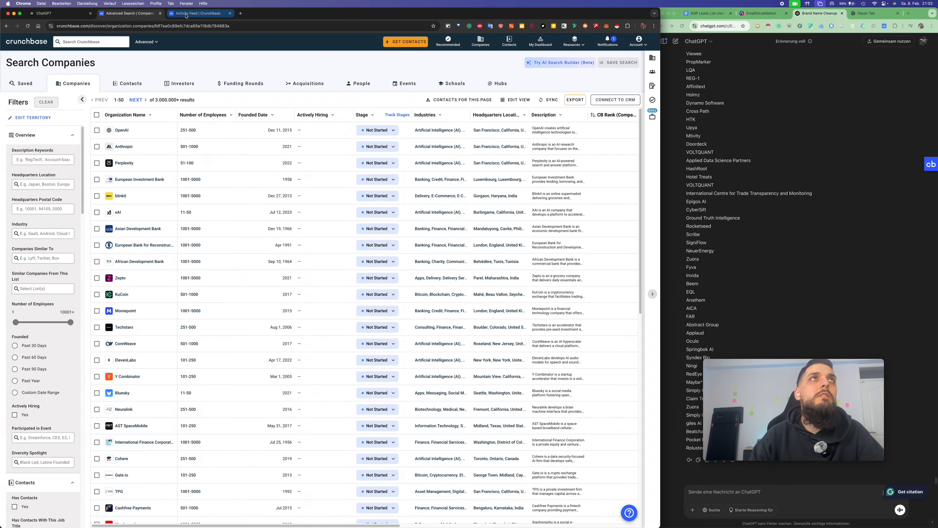
- Open the saved search "saas ai uk 1-500" and replace its United Kingdom headquarters location with United States
{"action": "left_click", "coordinate": [31, 89]}
{"action": "left_click", "coordinate": [114, 136]}
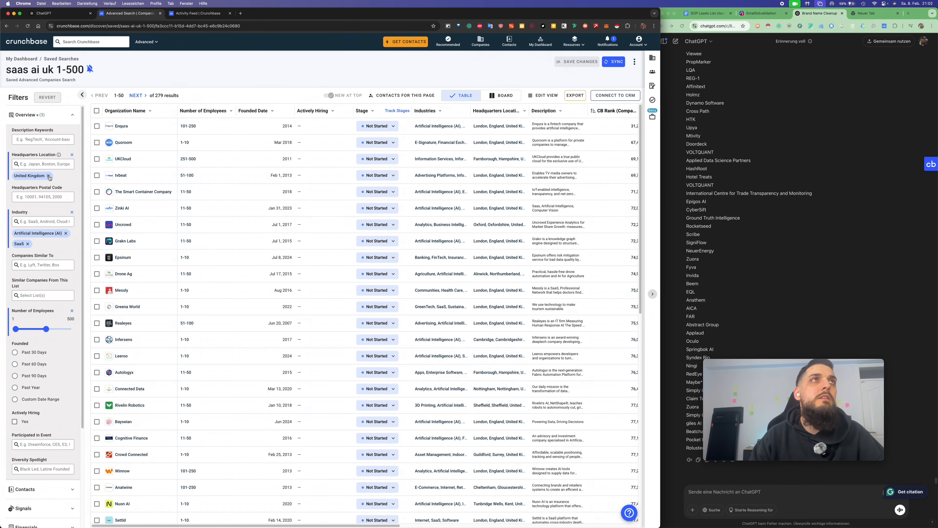
{"action": "left_click", "coordinate": [49, 176]}
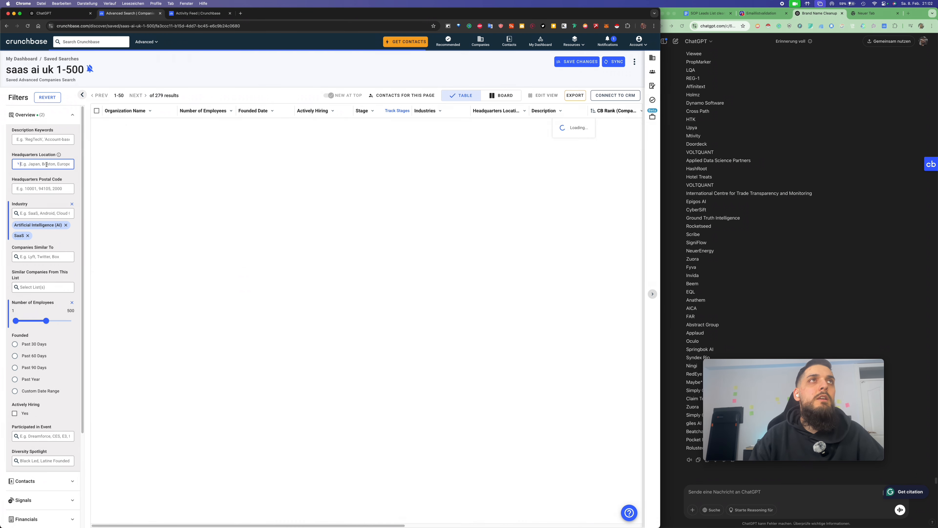
{"action": "left_click", "coordinate": [47, 165]}
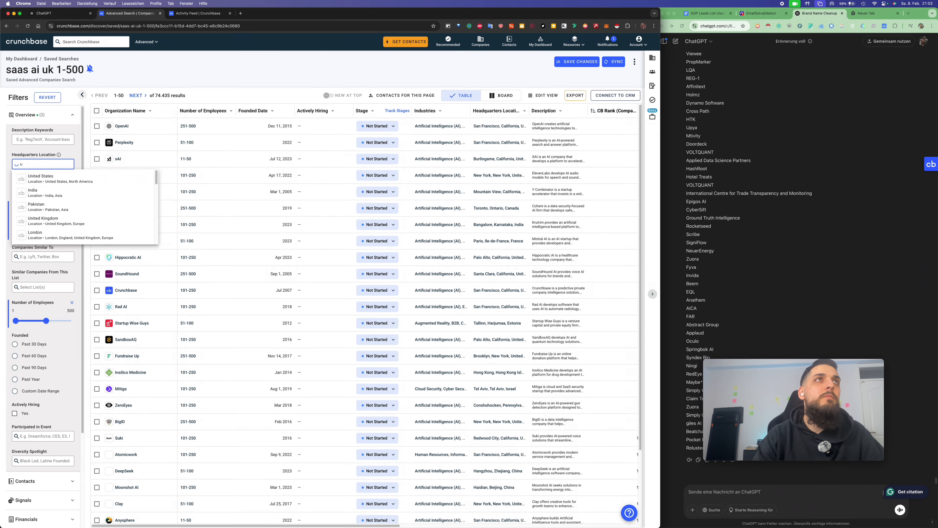
{"action": "type", "text": "u"}
{"action": "left_click", "coordinate": [52, 177]}
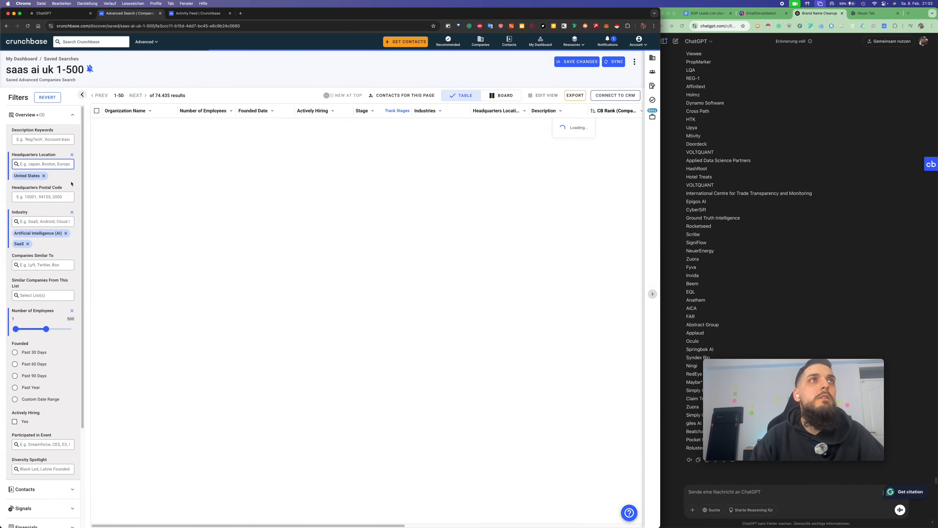
- Review the search's employee range, founding date options and result count, plus the lists excluded under Notes, Lists, Tags
{"action": "scroll", "coordinate": [69, 184], "scroll_direction": "down", "scroll_amount": 3}
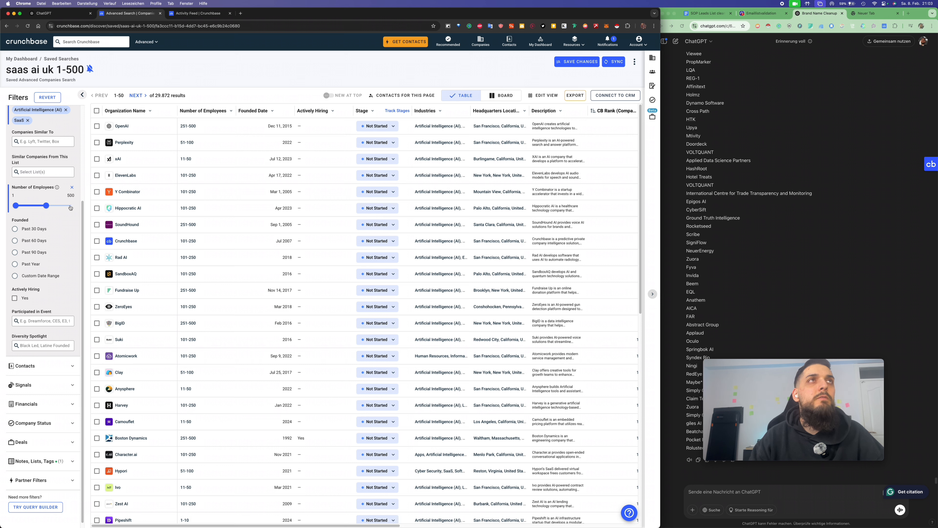
{"action": "scroll", "coordinate": [70, 207], "scroll_direction": "up", "scroll_amount": 1}
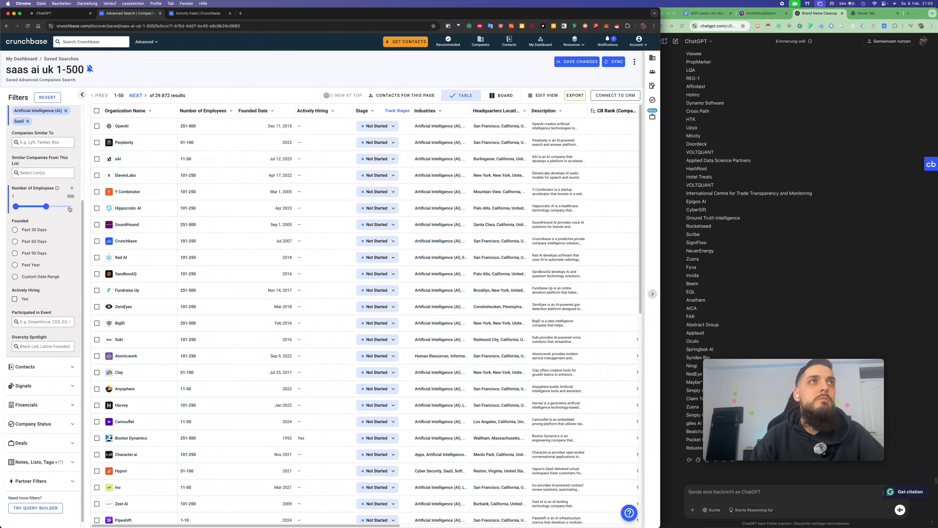
{"action": "scroll", "coordinate": [56, 256], "scroll_direction": "down", "scroll_amount": 1}
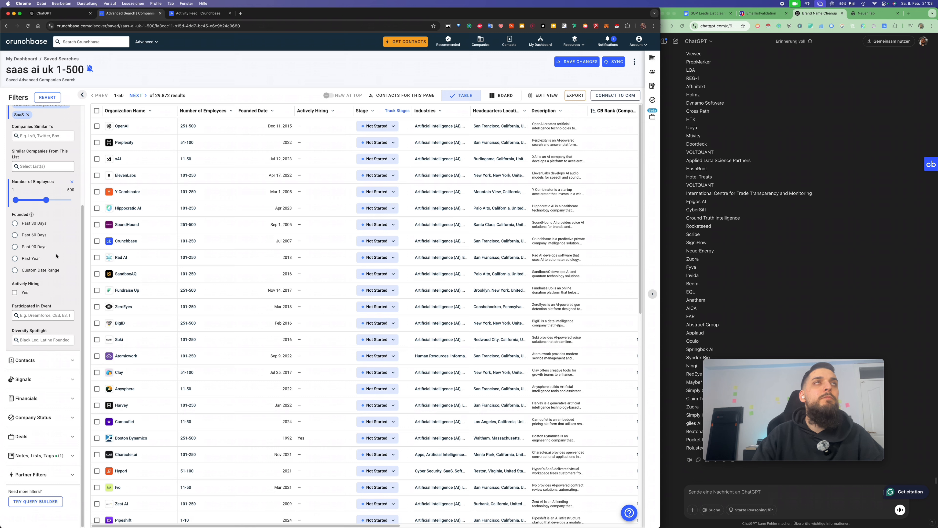
{"action": "scroll", "coordinate": [56, 256], "scroll_direction": "up", "scroll_amount": 4}
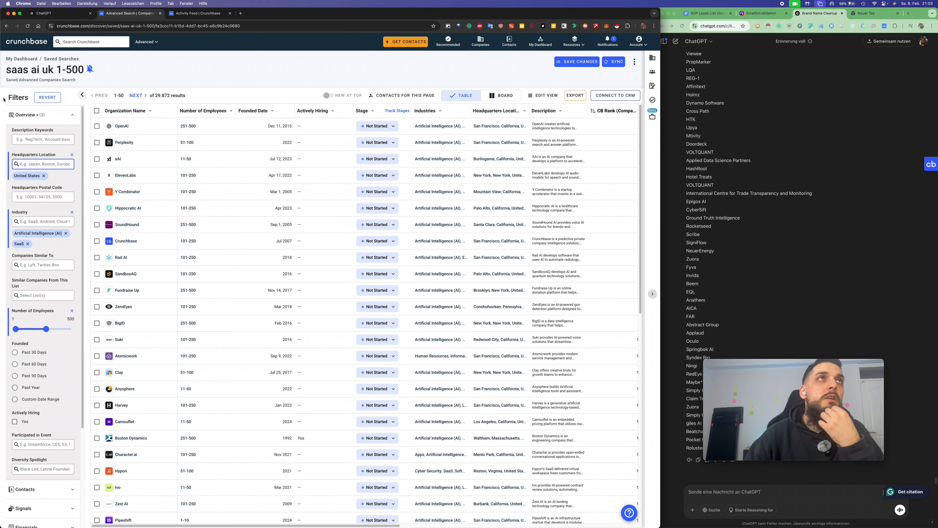
{"action": "left_click_drag", "start_coordinate": [155, 95], "coordinate": [186, 96]}
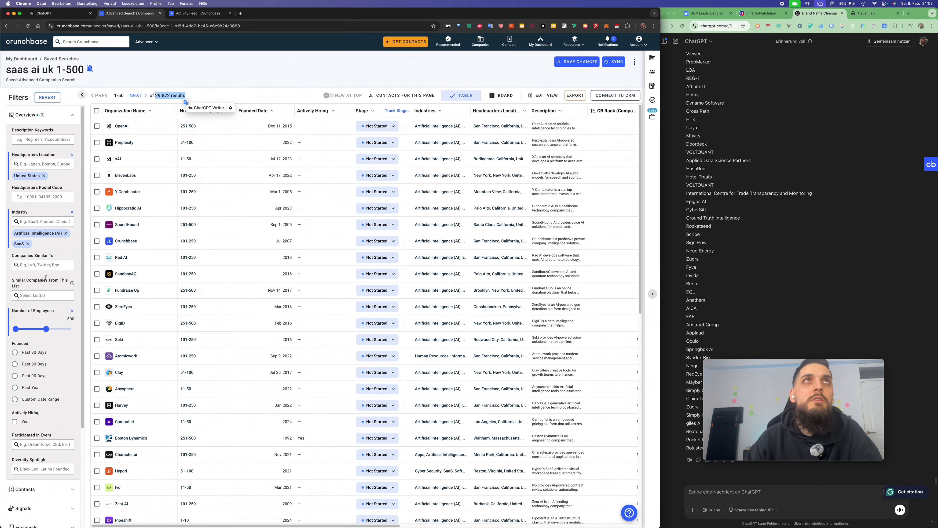
{"action": "left_click", "coordinate": [38, 317]}
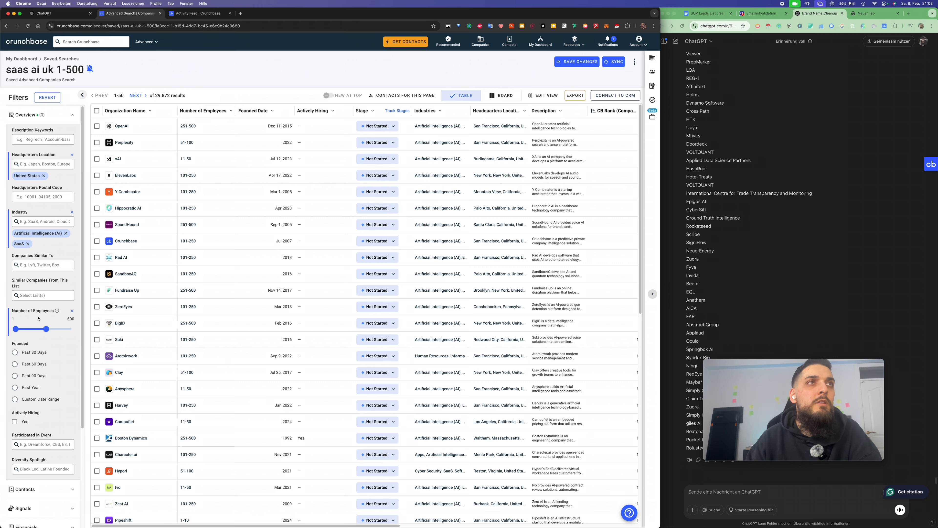
{"action": "scroll", "coordinate": [38, 310], "scroll_direction": "down", "scroll_amount": 5}
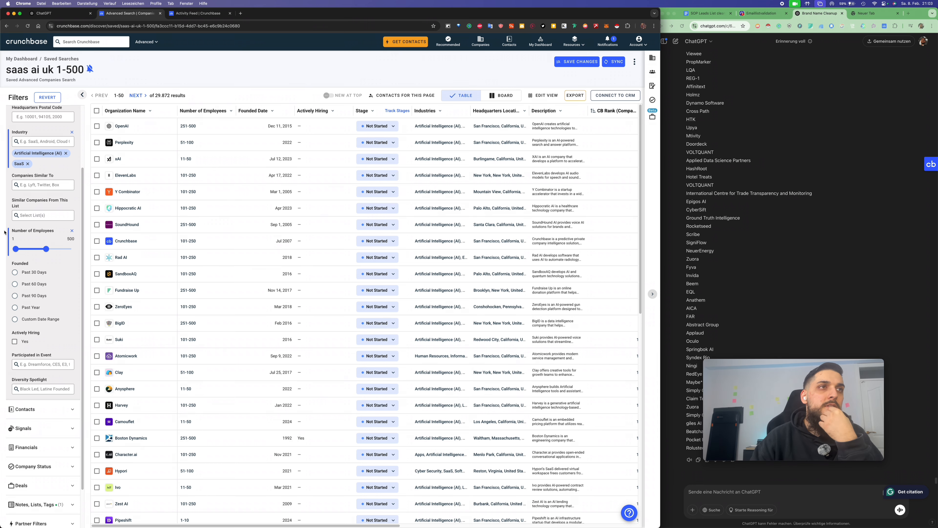
{"action": "scroll", "coordinate": [41, 433], "scroll_direction": "down", "scroll_amount": 3}
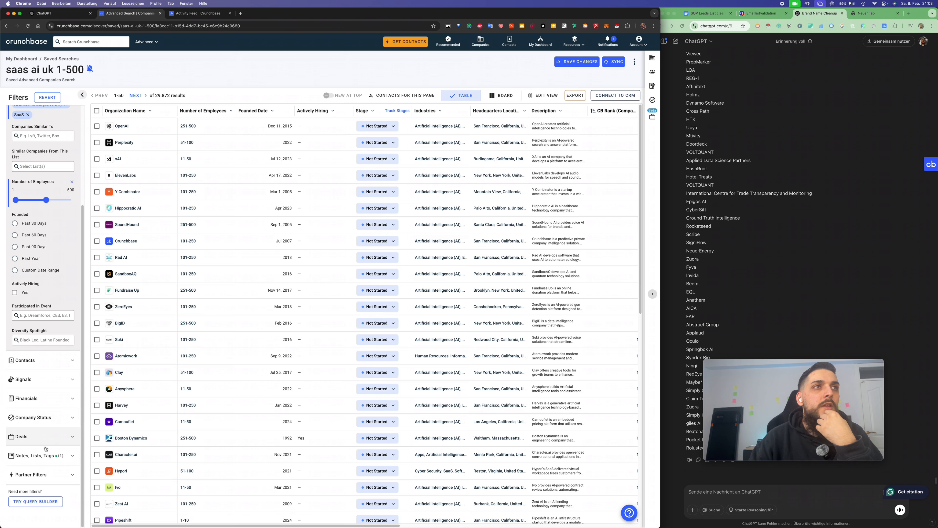
{"action": "left_click", "coordinate": [45, 456]}
{"action": "scroll", "coordinate": [47, 456], "scroll_direction": "down", "scroll_amount": 5}
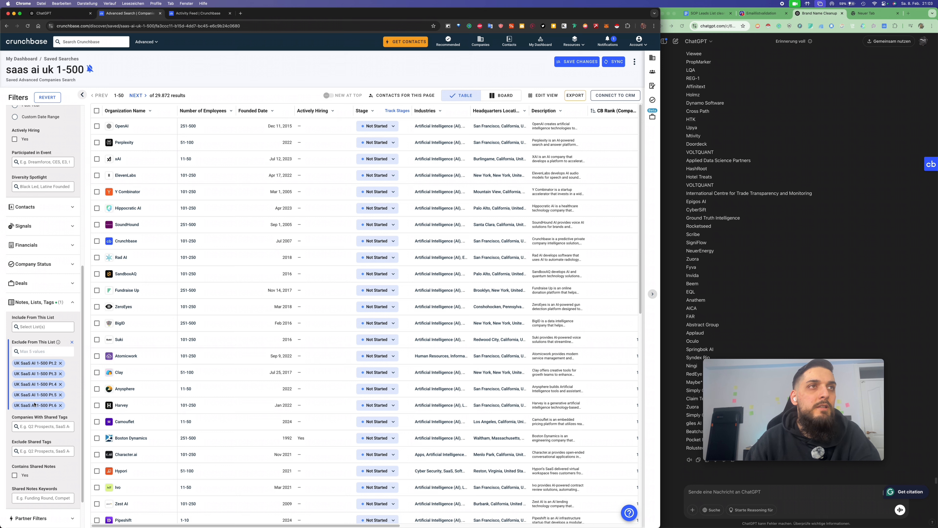
- Select all 50 companies on the current results page and check the total number of matches
{"action": "left_click", "coordinate": [97, 111]}
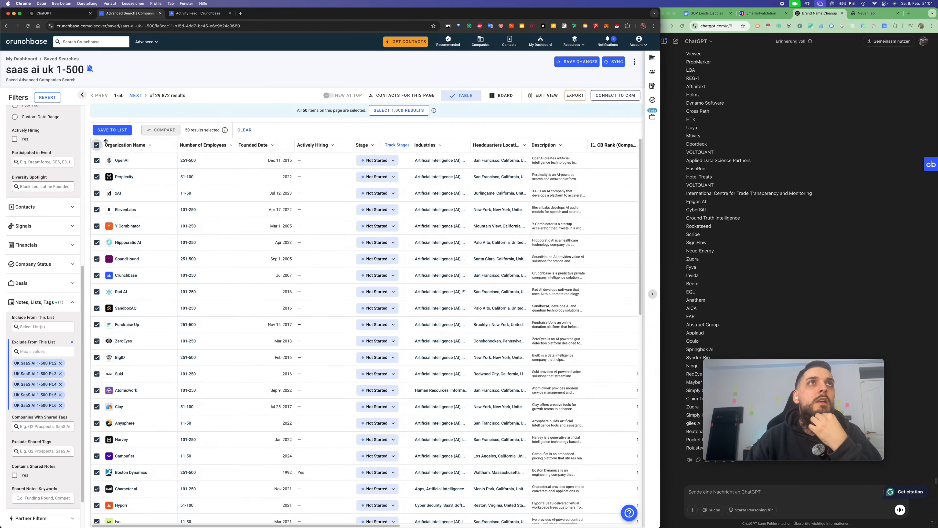
{"action": "scroll", "coordinate": [196, 178], "scroll_direction": "down", "scroll_amount": 15}
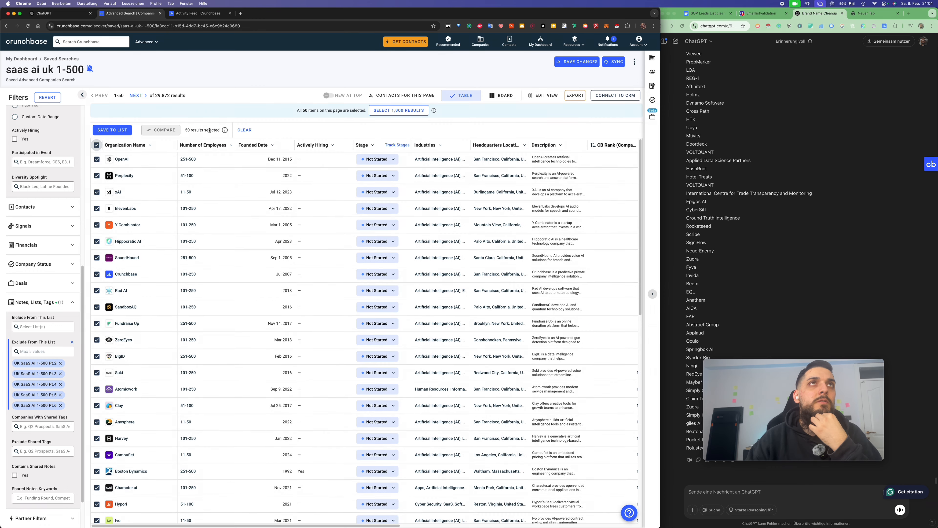
{"action": "scroll", "coordinate": [195, 218], "scroll_direction": "up", "scroll_amount": 15}
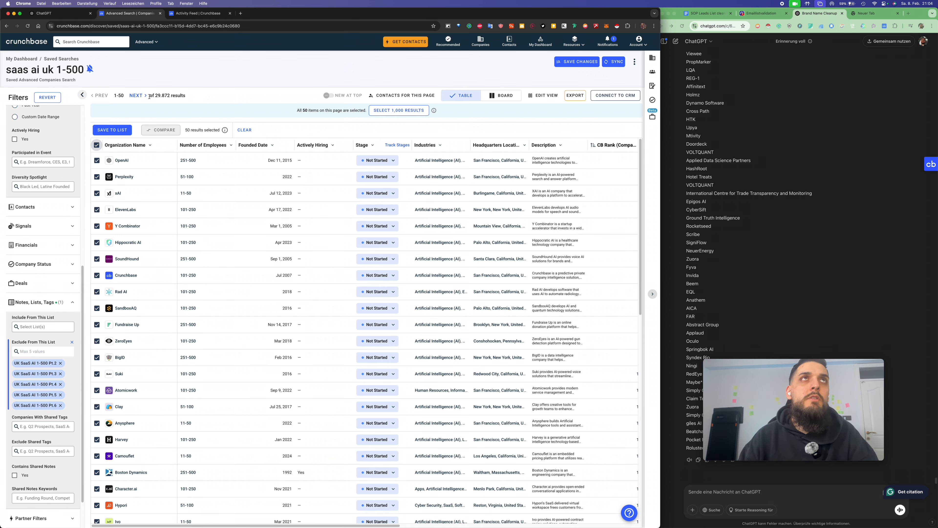
{"action": "left_click_drag", "start_coordinate": [156, 96], "coordinate": [178, 97]}
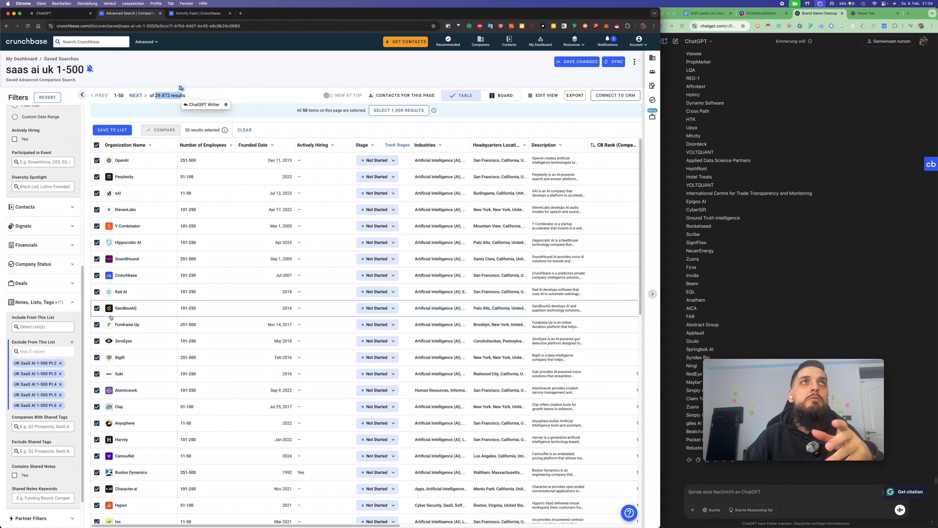
{"action": "left_click", "coordinate": [254, 110]}
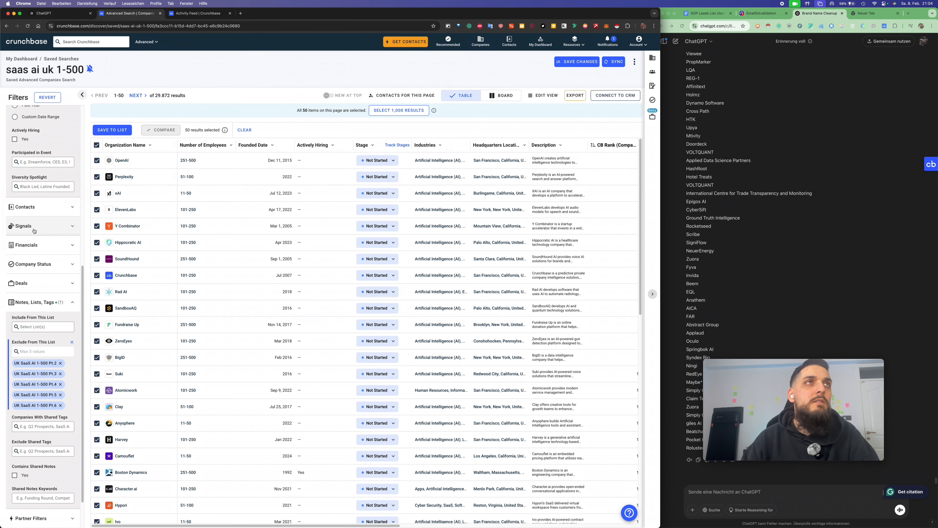
- Recheck the filters of the search, from headquarters location and industry down to the excluded lists
{"action": "scroll", "coordinate": [34, 231], "scroll_direction": "up", "scroll_amount": 10}
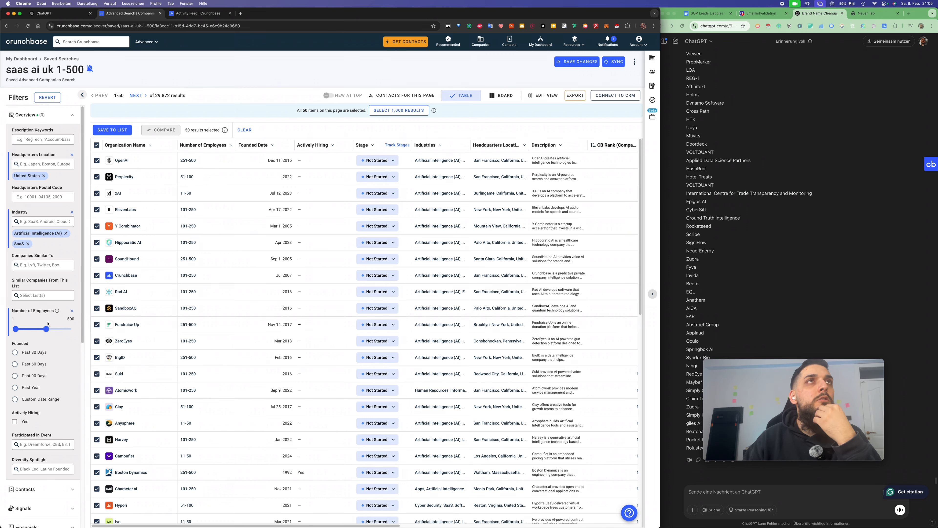
{"action": "scroll", "coordinate": [46, 332], "scroll_direction": "down", "scroll_amount": 7}
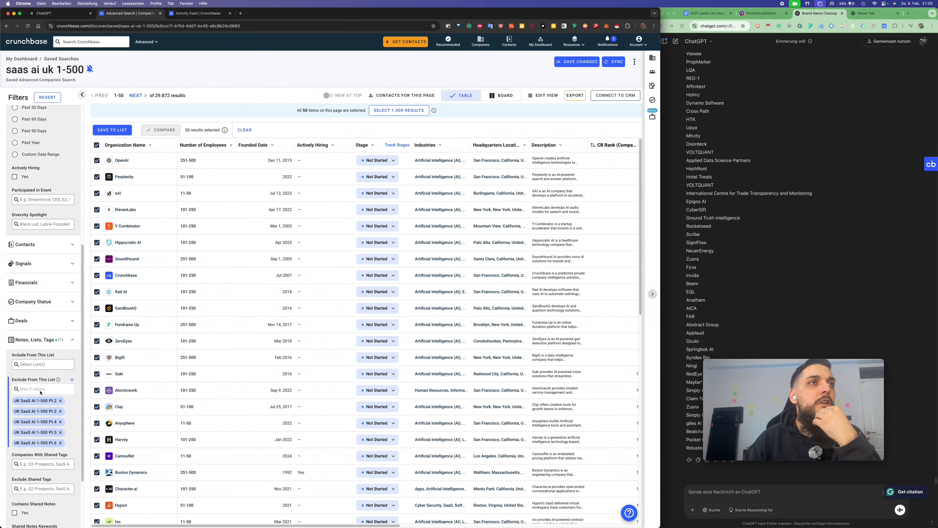
{"action": "scroll", "coordinate": [44, 353], "scroll_direction": "up", "scroll_amount": 1}
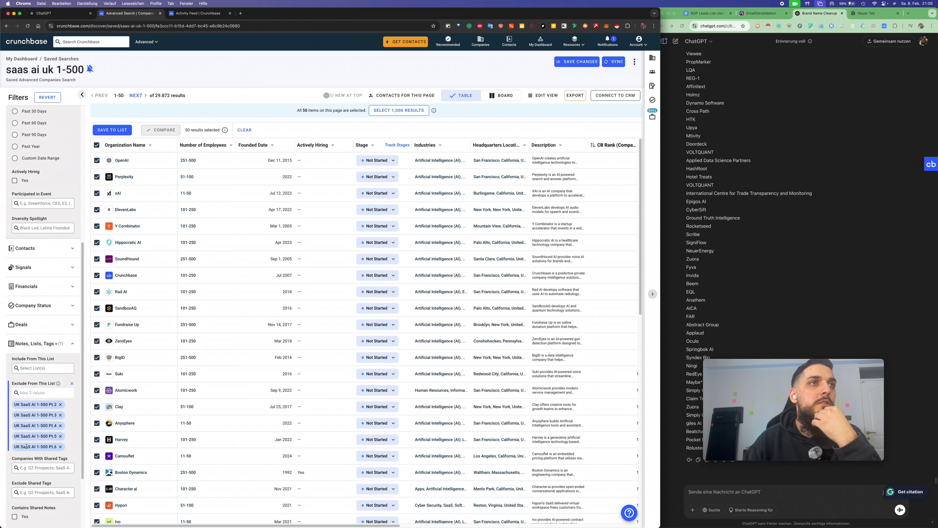
{"action": "scroll", "coordinate": [28, 421], "scroll_direction": "up", "scroll_amount": 2}
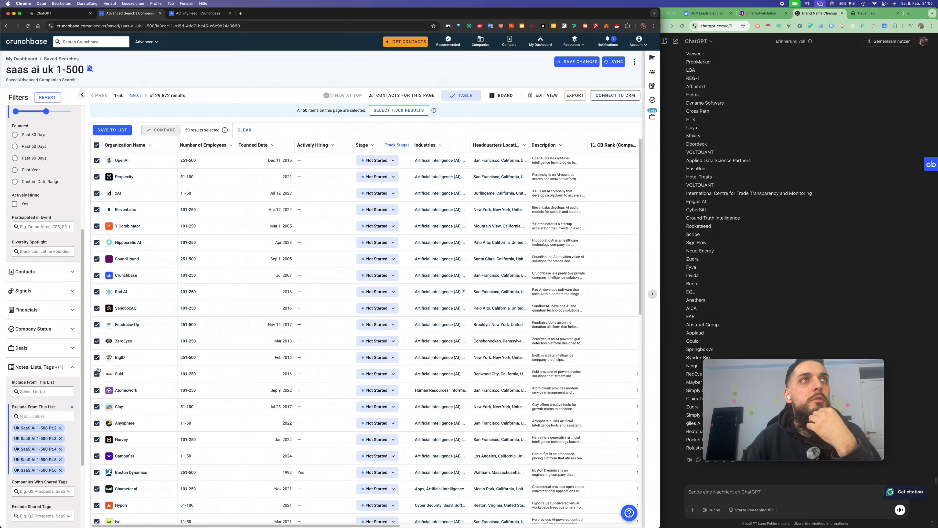
{"action": "scroll", "coordinate": [67, 377], "scroll_direction": "up", "scroll_amount": 5}
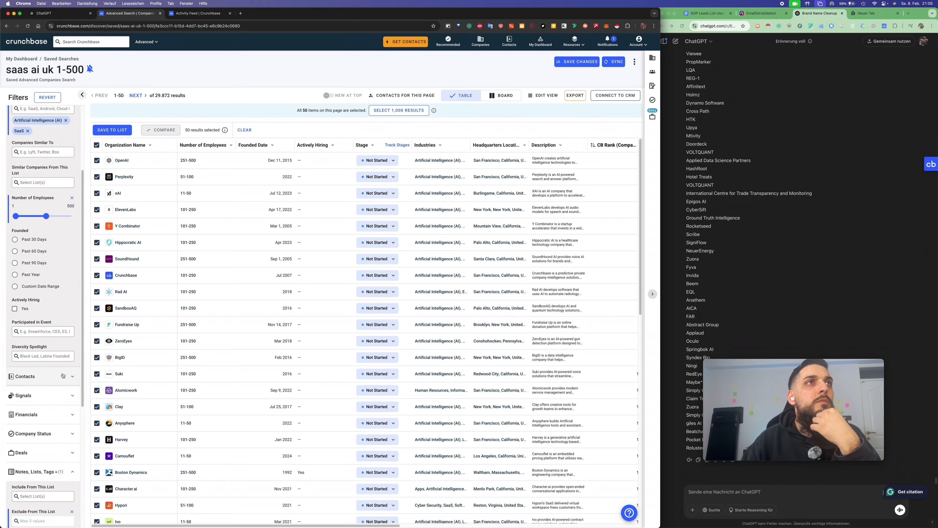
{"action": "scroll", "coordinate": [41, 377], "scroll_direction": "up", "scroll_amount": 3}
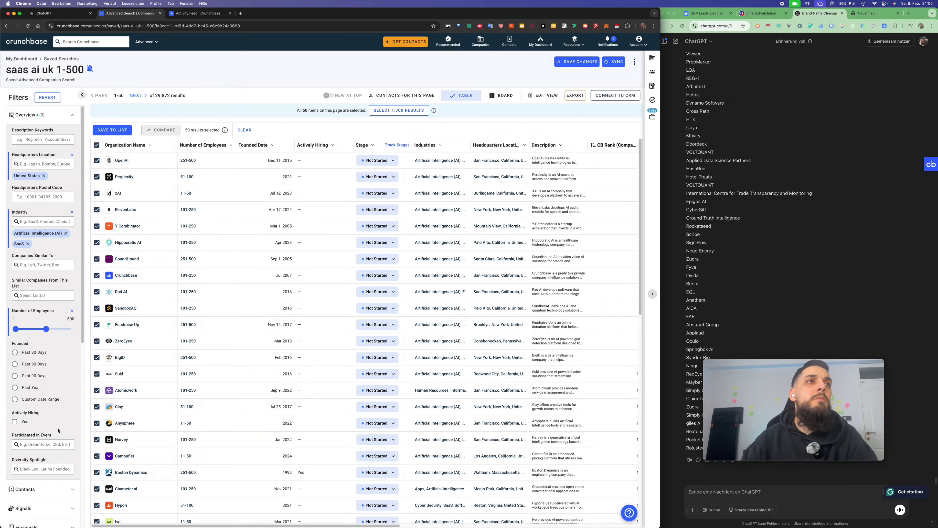
- Compare the total number of matches with and without the Actively Hiring filter, leaving the filter off
{"action": "scroll", "coordinate": [52, 388], "scroll_direction": "down", "scroll_amount": 1}
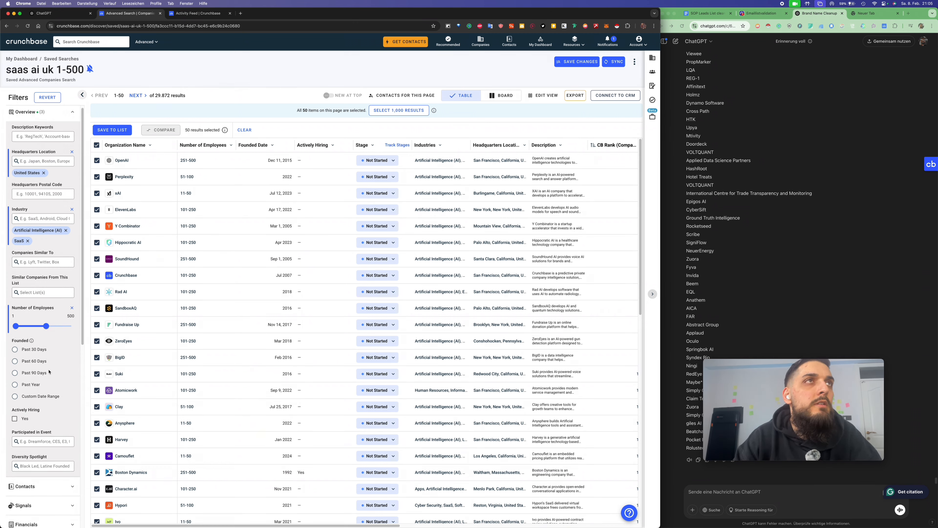
{"action": "scroll", "coordinate": [52, 394], "scroll_direction": "down", "scroll_amount": 5}
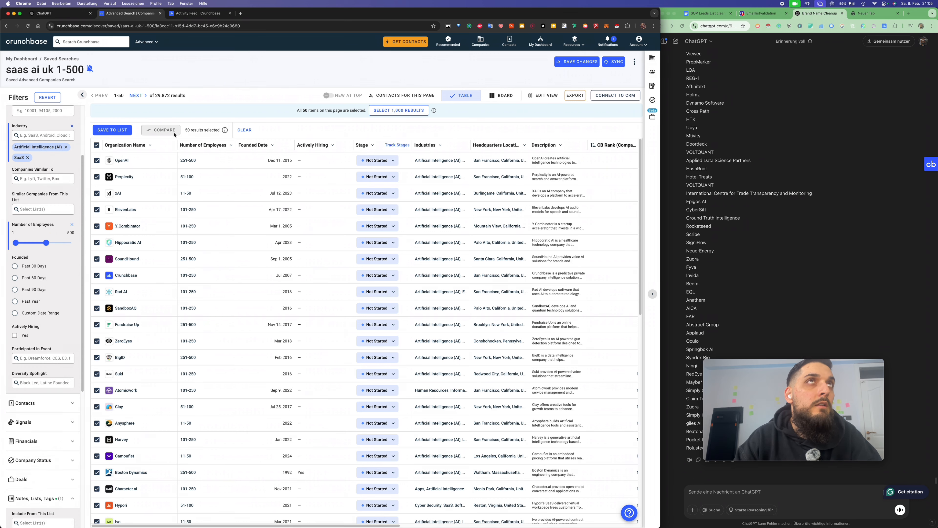
{"action": "left_click_drag", "start_coordinate": [181, 96], "coordinate": [136, 100]}
{"action": "left_click", "coordinate": [101, 208]}
{"action": "scroll", "coordinate": [52, 367], "scroll_direction": "up", "scroll_amount": 4}
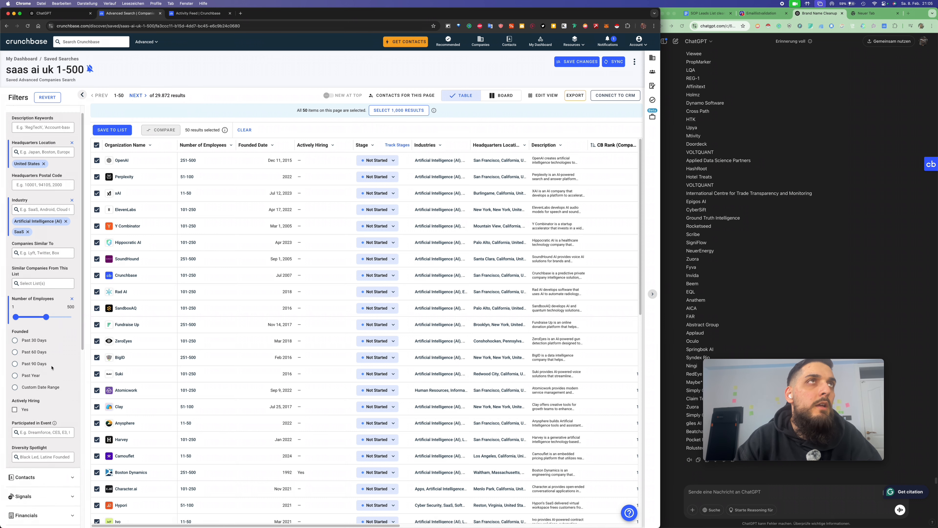
{"action": "left_click", "coordinate": [19, 409]}
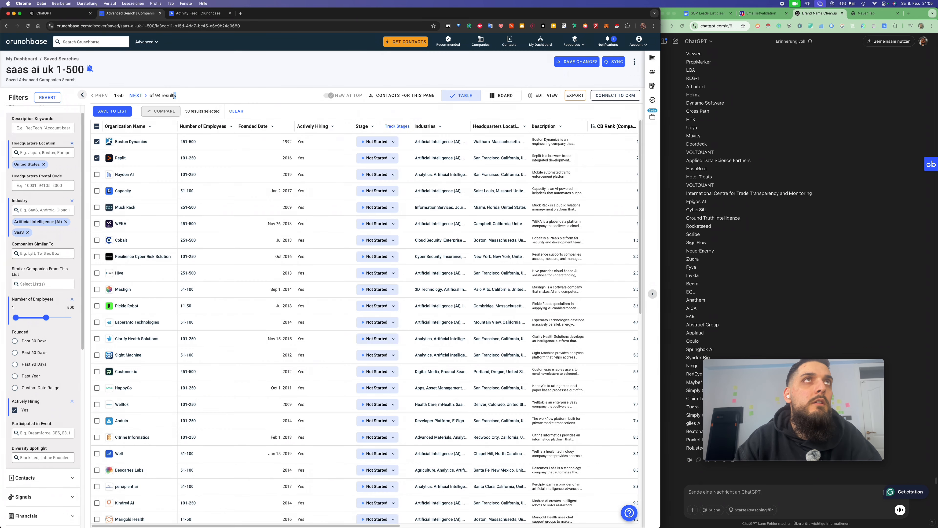
{"action": "left_click", "coordinate": [187, 100]}
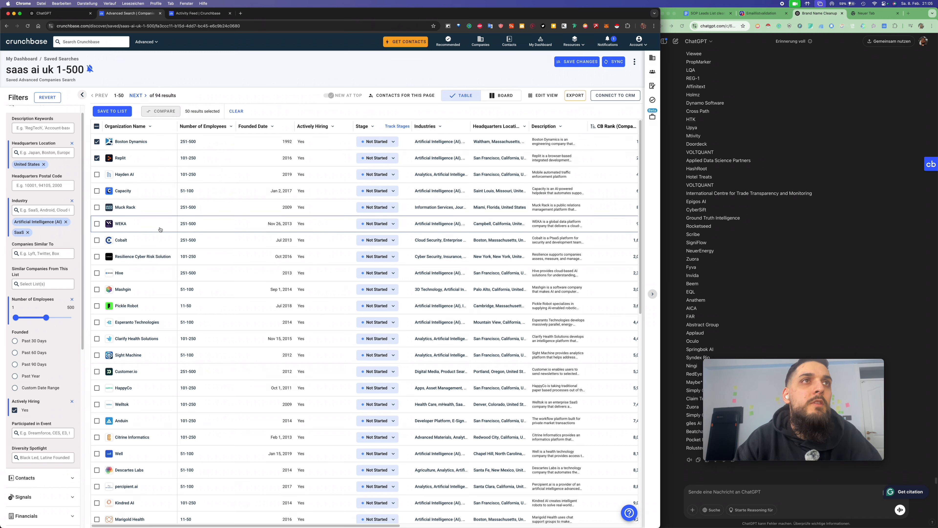
{"action": "left_click", "coordinate": [15, 411]}
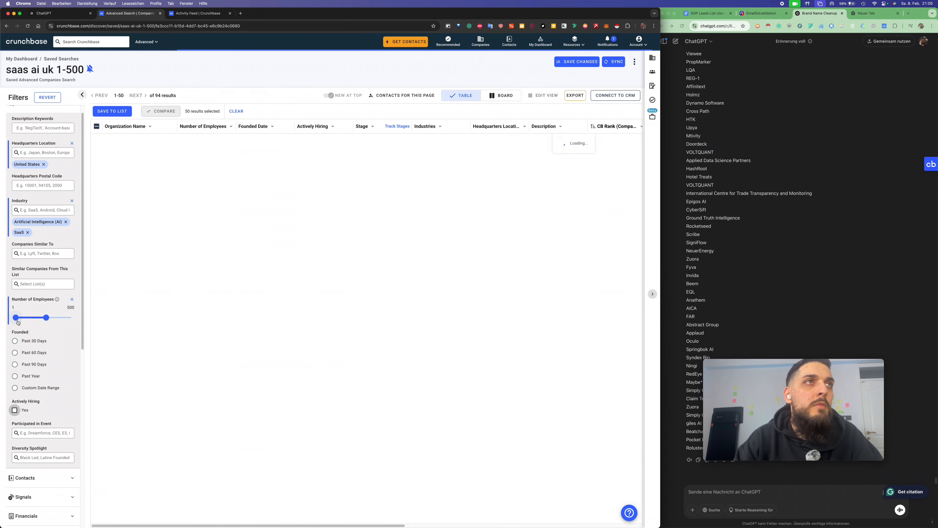
- Try employee ranges of 11-500, 11-250 and 11-100, and restore the range to 1-500
{"action": "left_click_drag", "start_coordinate": [18, 320], "coordinate": [20, 320]}
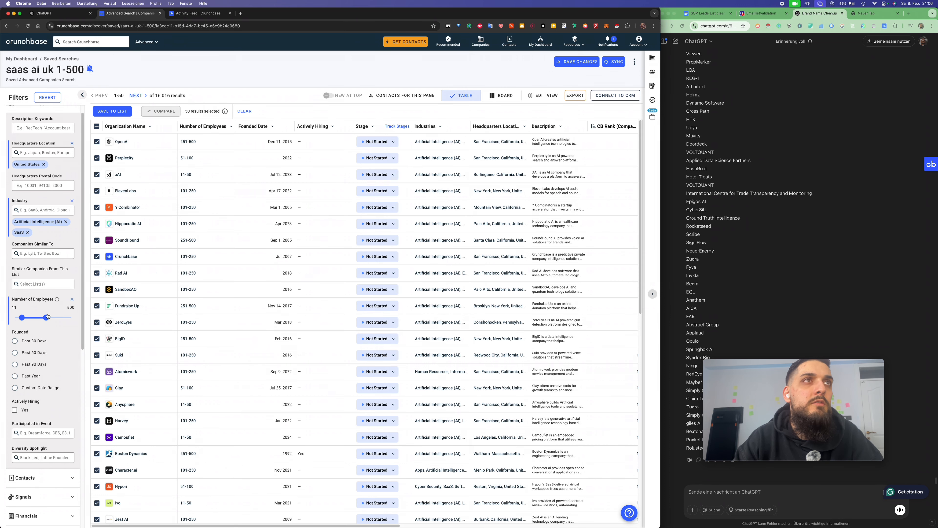
{"action": "left_click_drag", "start_coordinate": [44, 318], "coordinate": [40, 318]}
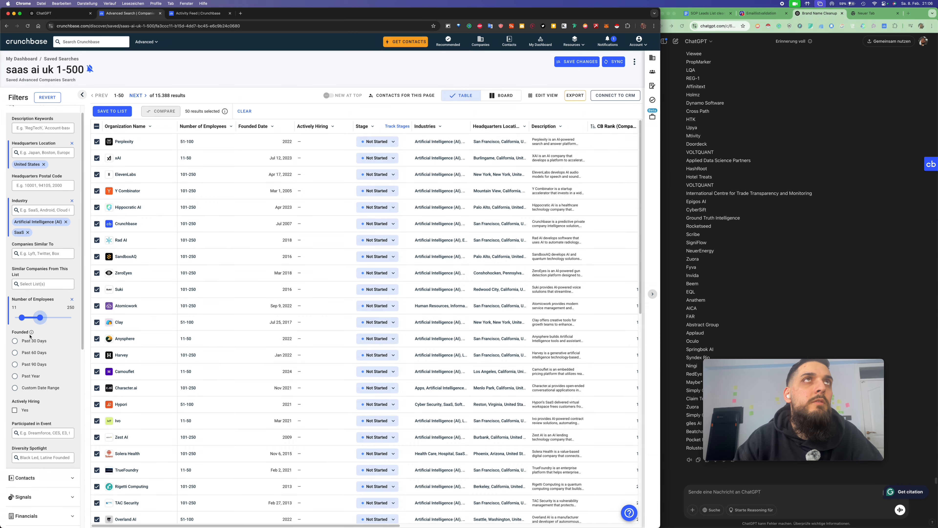
{"action": "left_click_drag", "start_coordinate": [40, 318], "coordinate": [34, 317]}
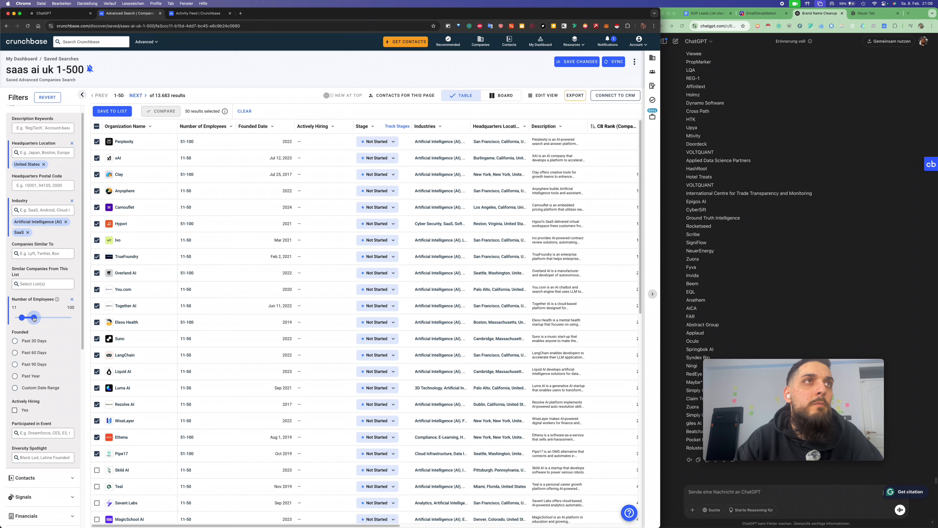
{"action": "left_click_drag", "start_coordinate": [32, 318], "coordinate": [23, 319]}
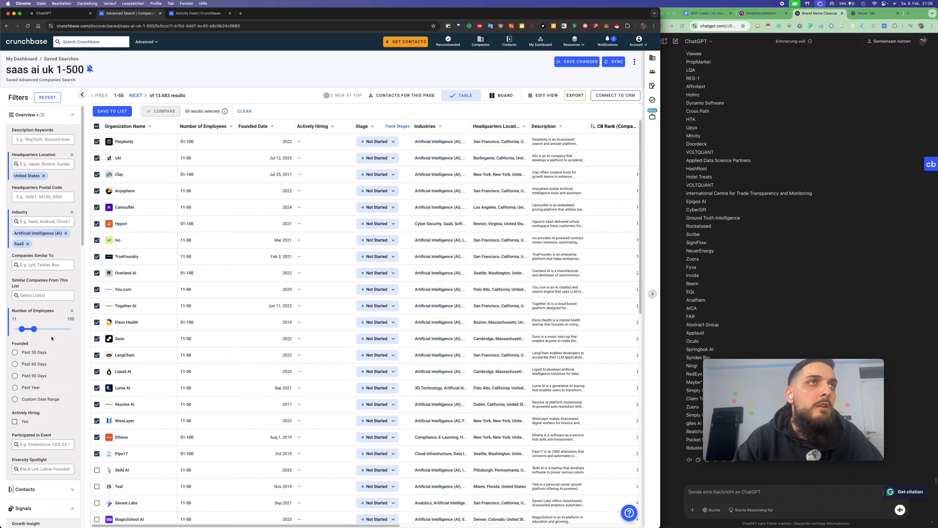
{"action": "mouse_move", "coordinate": [34, 328]}
{"action": "left_mouse_down"}
{"action": "mouse_move", "coordinate": [46, 329]}
{"action": "mouse_move", "coordinate": [15, 327]}
{"action": "left_mouse_up"}
- Limit the search to companies with the Growing growth insight and save the changes to the saved search
{"action": "scroll", "coordinate": [44, 343], "scroll_direction": "down", "scroll_amount": 3}
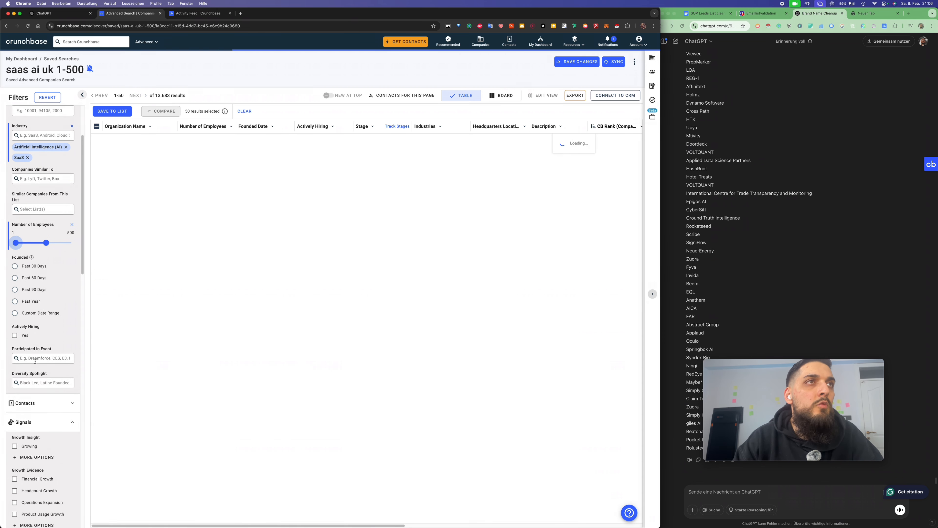
{"action": "scroll", "coordinate": [66, 359], "scroll_direction": "down", "scroll_amount": 4}
{"action": "left_click", "coordinate": [29, 331]}
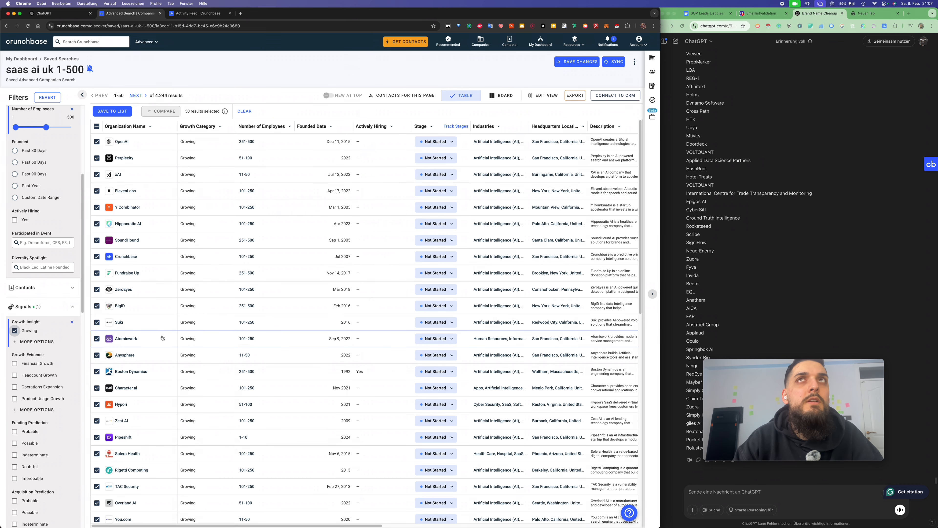
{"action": "scroll", "coordinate": [197, 333], "scroll_direction": "right", "scroll_amount": 5}
{"action": "scroll", "coordinate": [197, 333], "scroll_direction": "left", "scroll_amount": 6}
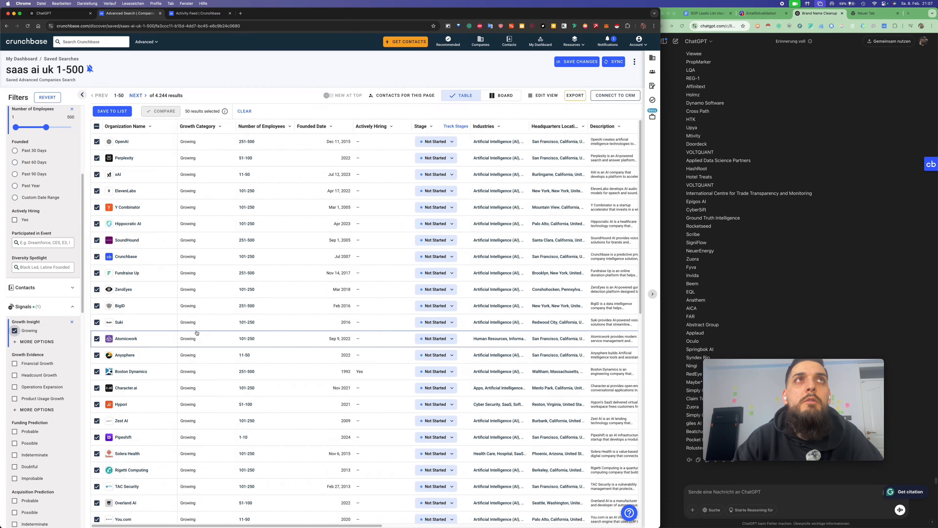
{"action": "scroll", "coordinate": [197, 333], "scroll_direction": "right", "scroll_amount": 1}
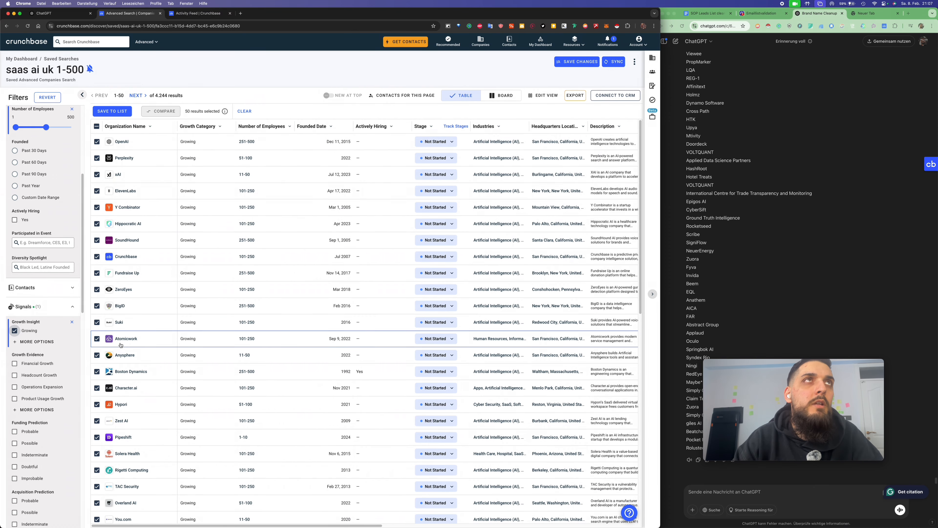
{"action": "scroll", "coordinate": [41, 329], "scroll_direction": "down", "scroll_amount": 10}
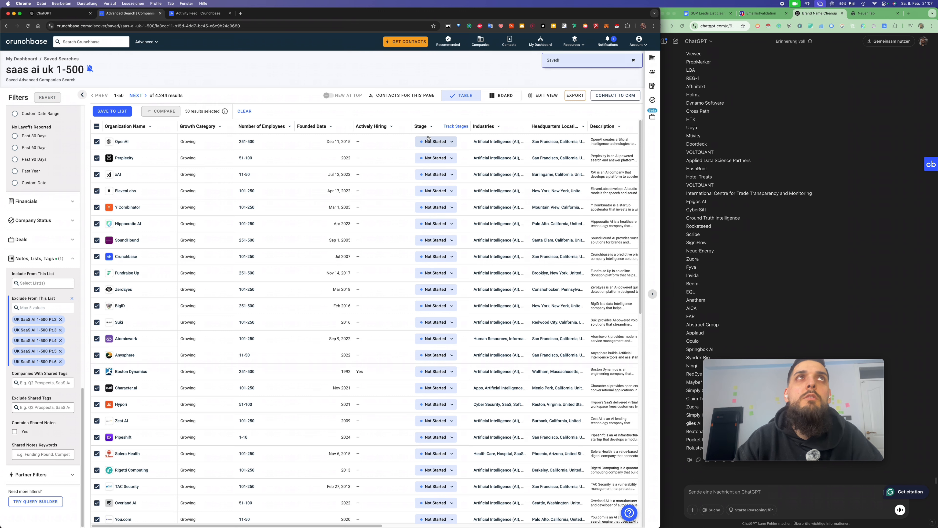
- Review the results table's columns and examine the Basic Info options in the column editor
{"action": "scroll", "coordinate": [485, 156], "scroll_direction": "right", "scroll_amount": 10}
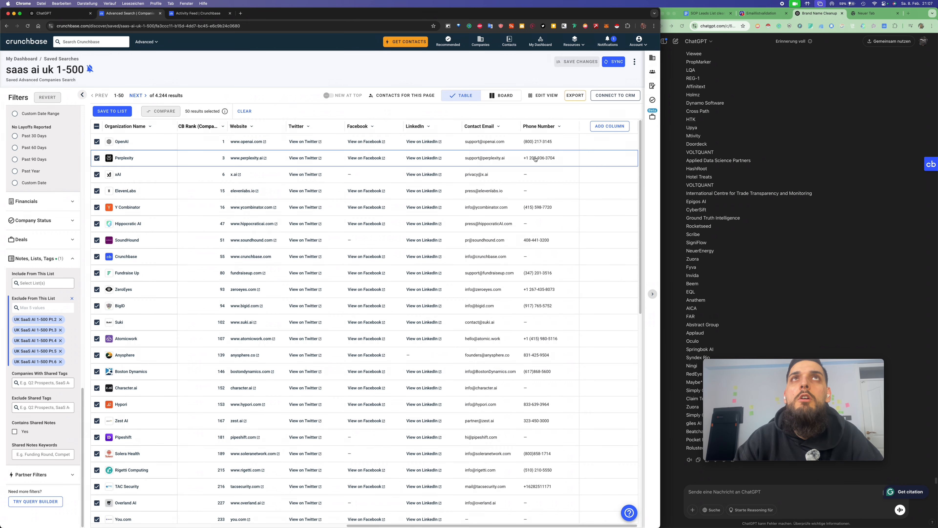
{"action": "scroll", "coordinate": [383, 147], "scroll_direction": "left", "scroll_amount": 8}
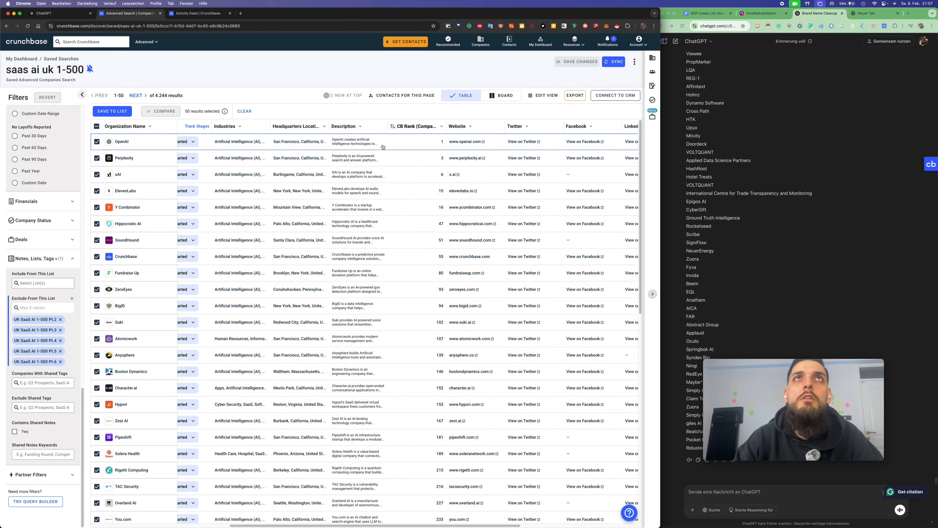
{"action": "scroll", "coordinate": [383, 147], "scroll_direction": "right", "scroll_amount": 8}
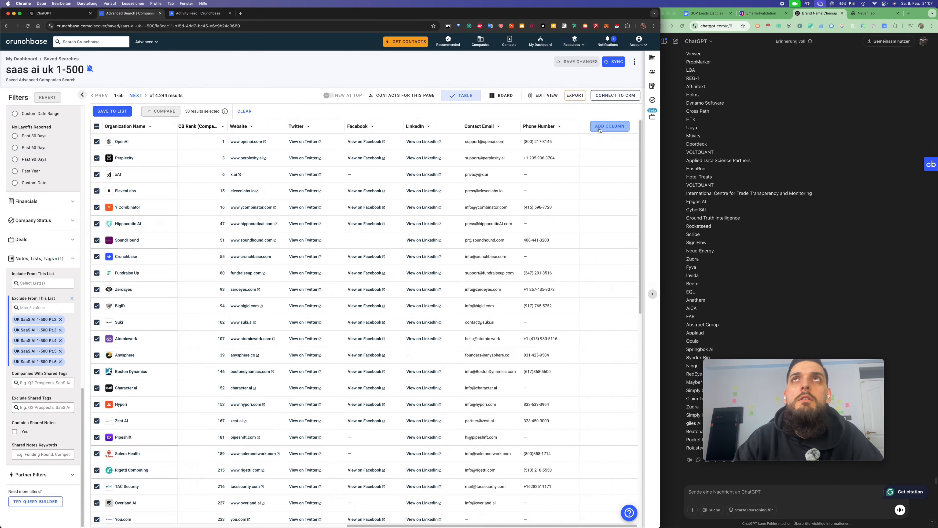
{"action": "left_click", "coordinate": [610, 127]}
{"action": "scroll", "coordinate": [329, 291], "scroll_direction": "down", "scroll_amount": 3}
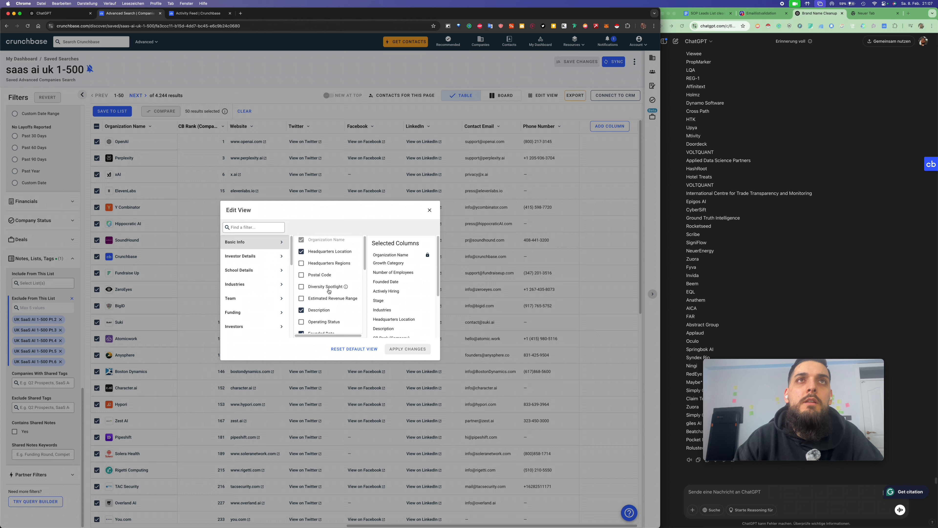
{"action": "scroll", "coordinate": [329, 291], "scroll_direction": "down", "scroll_amount": 10}
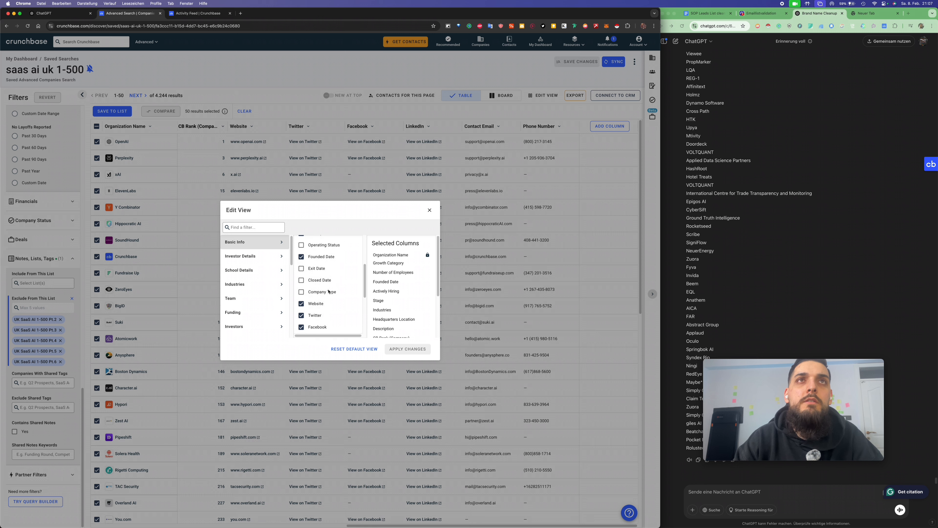
{"action": "scroll", "coordinate": [328, 293], "scroll_direction": "up", "scroll_amount": 8}
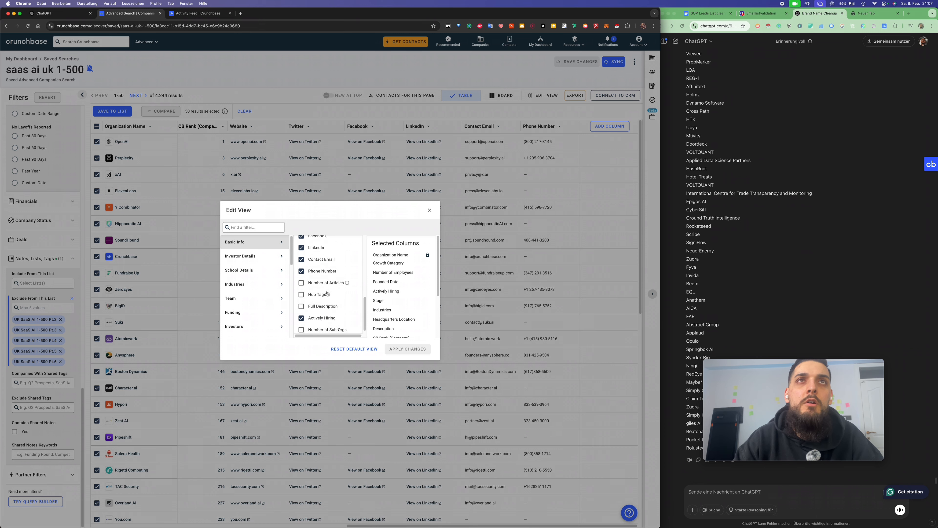
{"action": "scroll", "coordinate": [327, 293], "scroll_direction": "down", "scroll_amount": 8}
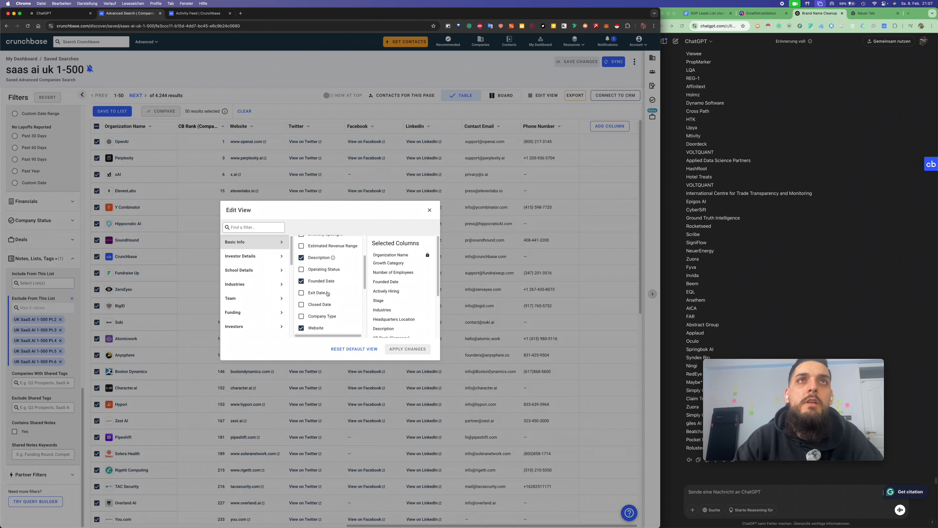
{"action": "scroll", "coordinate": [322, 295], "scroll_direction": "down", "scroll_amount": 2}
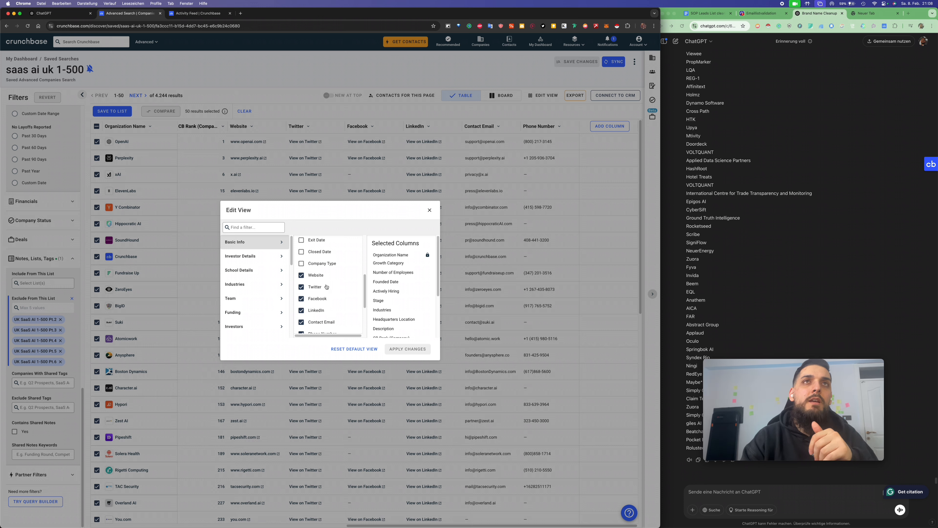
{"action": "scroll", "coordinate": [324, 285], "scroll_direction": "down", "scroll_amount": 3}
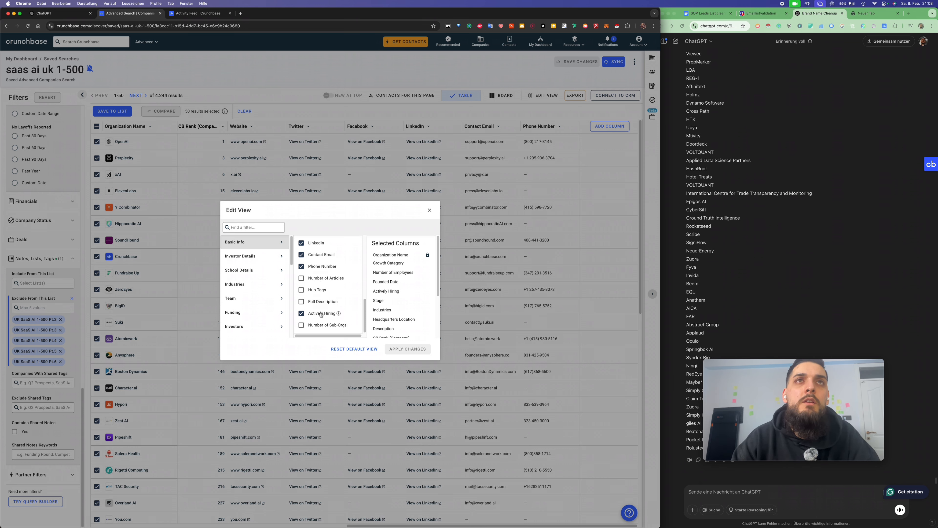
{"action": "scroll", "coordinate": [331, 280], "scroll_direction": "up", "scroll_amount": 10}
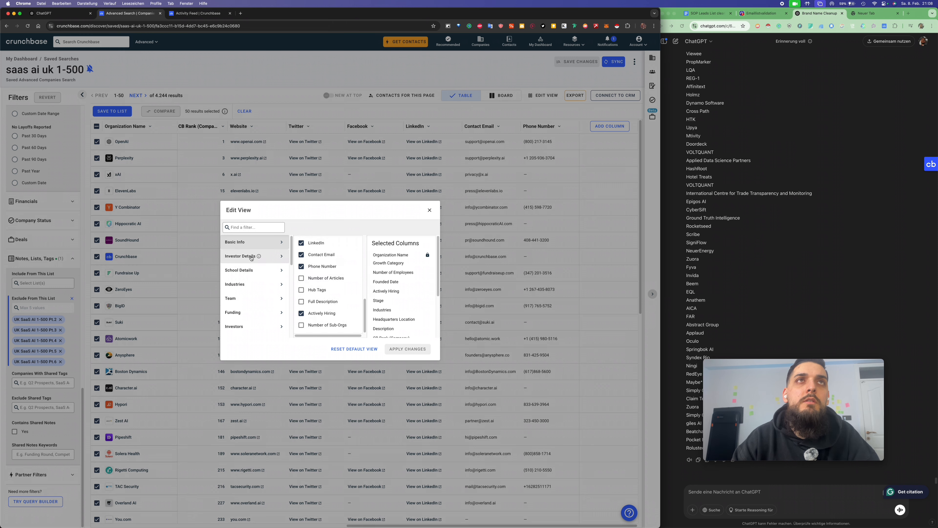
- Select the Investor Type and Investment Stage columns under Investor Details for the results table
{"action": "left_click", "coordinate": [281, 256]}
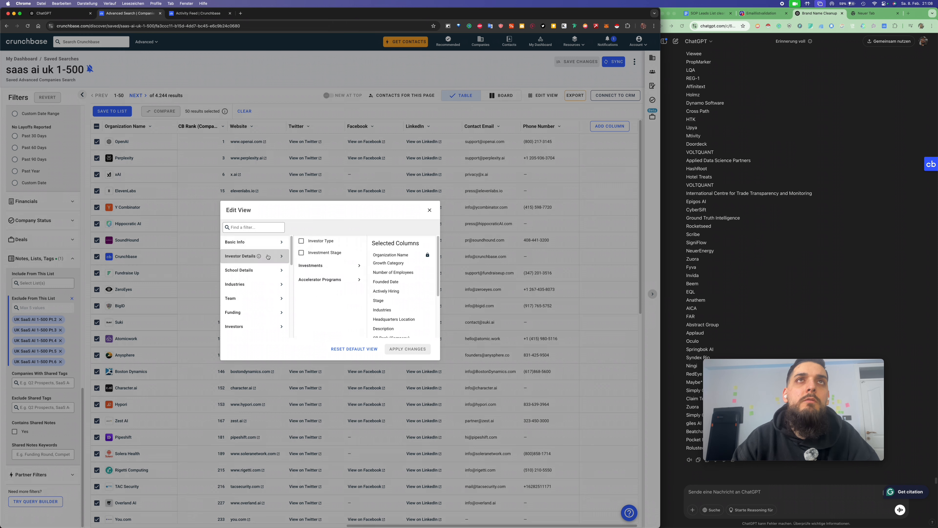
{"action": "left_click", "coordinate": [309, 243]}
{"action": "left_click", "coordinate": [314, 265]}
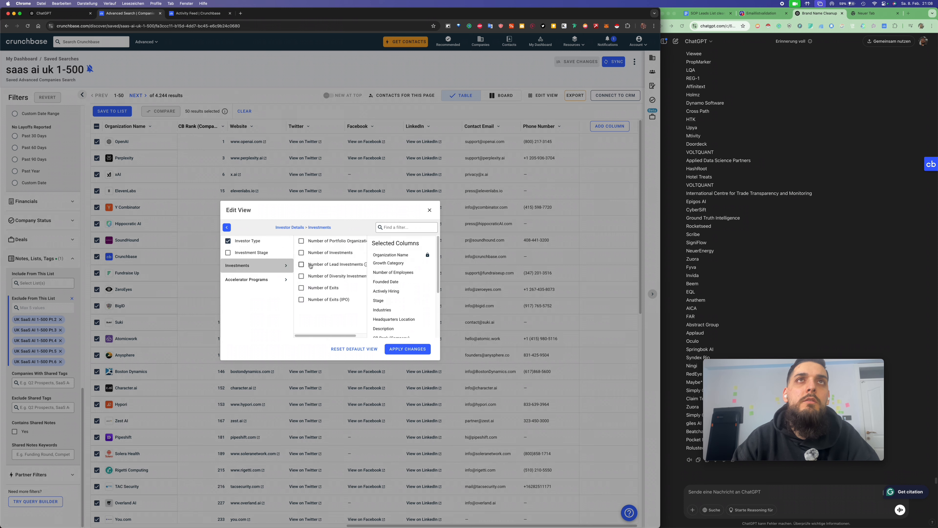
{"action": "left_click", "coordinate": [251, 253]}
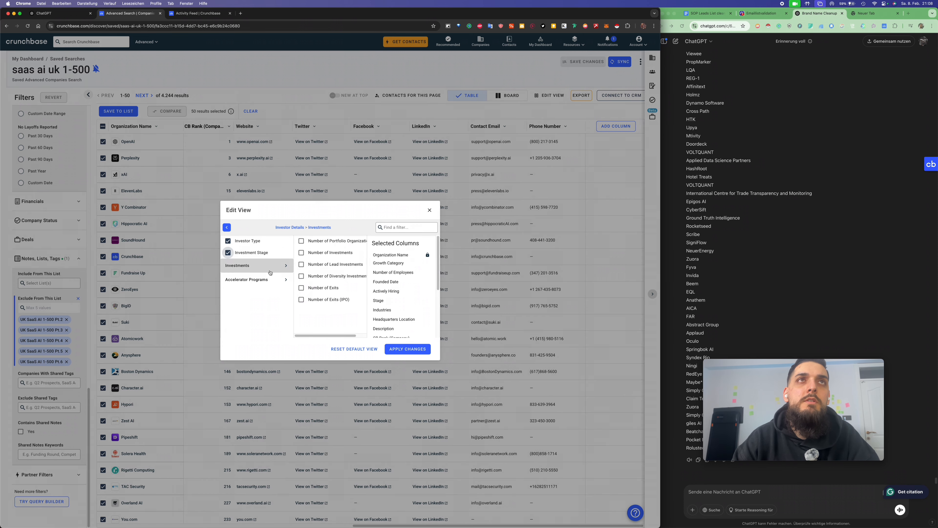
- Look through the School Details column options and select the Number of Founders and Founders columns under Team
{"action": "left_click", "coordinate": [227, 227]}
{"action": "left_click", "coordinate": [234, 276]}
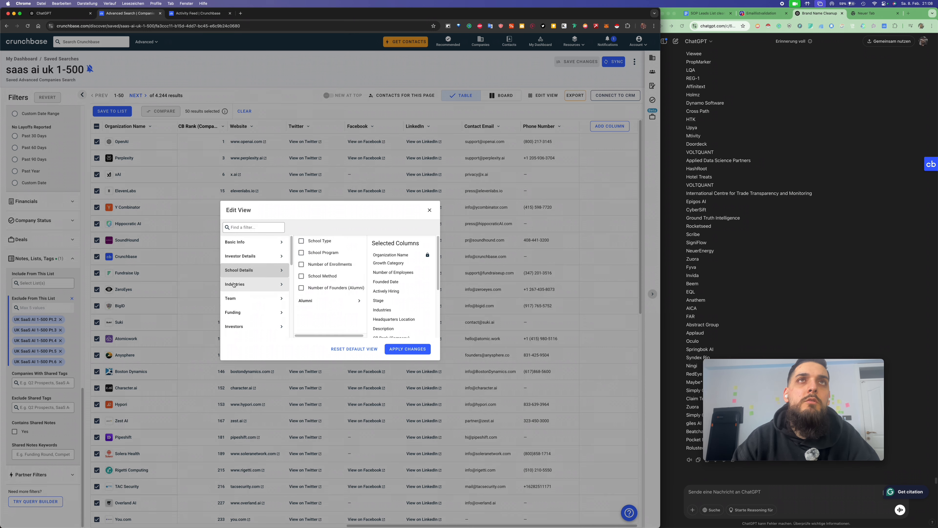
{"action": "left_click", "coordinate": [234, 287]}
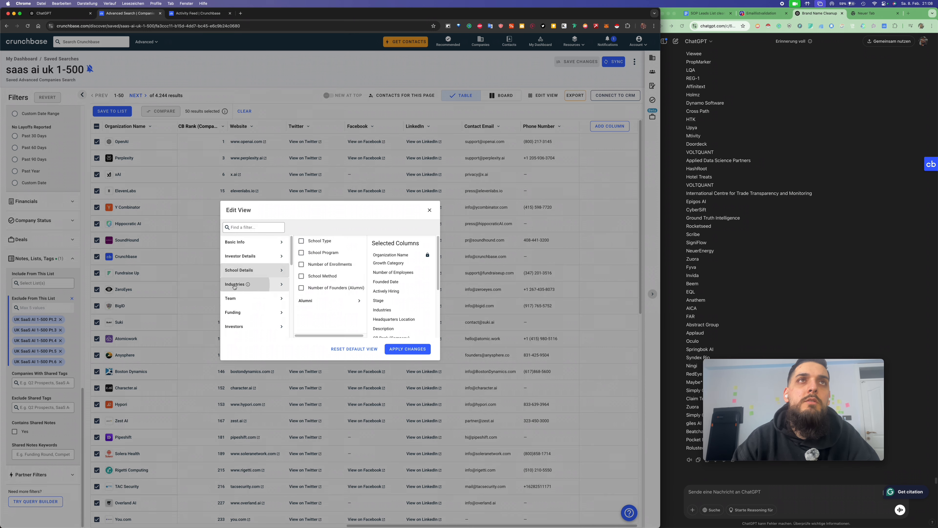
{"action": "left_click", "coordinate": [233, 298]}
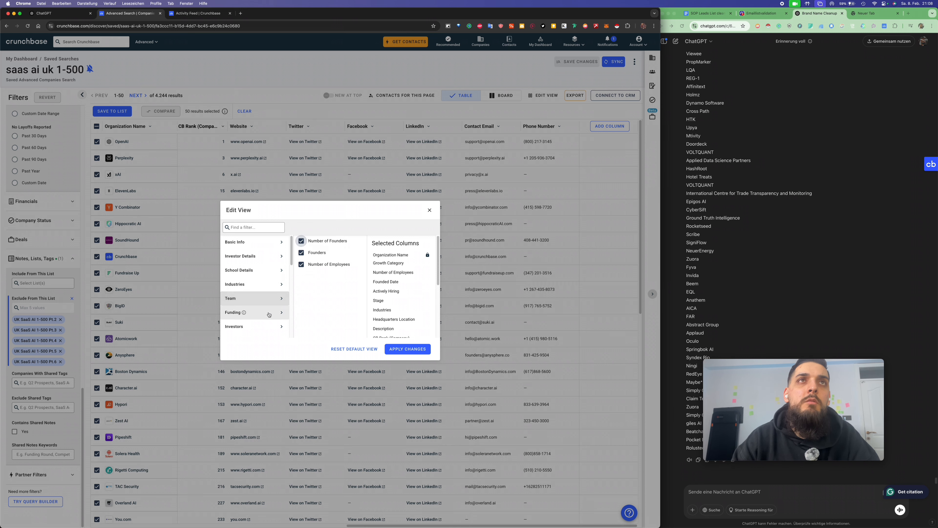
- Select the funding columns Number of Funding Rounds, Funding Status, Last Funding Amount, Last Funding Type and Total Funding Amount
{"action": "left_click", "coordinate": [236, 312]}
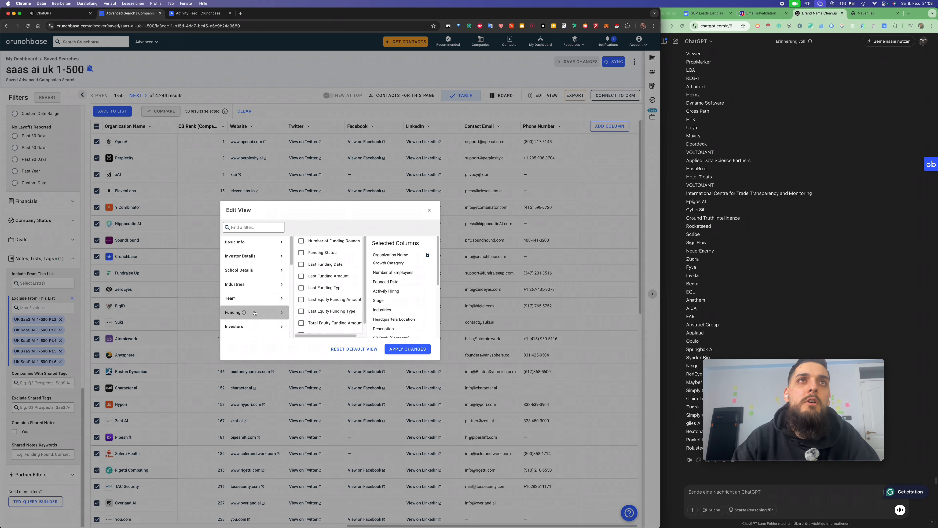
{"action": "left_click", "coordinate": [321, 241]}
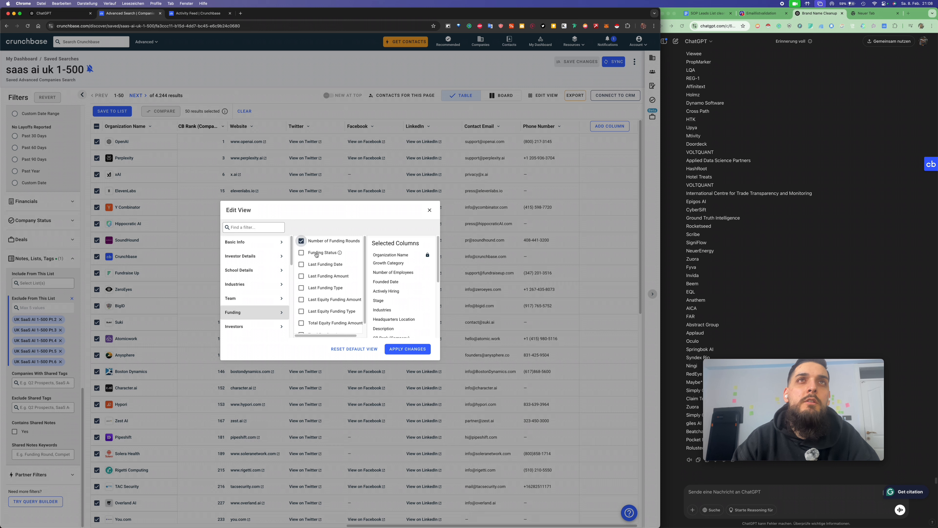
{"action": "left_click", "coordinate": [317, 255]}
{"action": "left_click", "coordinate": [317, 290]}
{"action": "scroll", "coordinate": [318, 295], "scroll_direction": "down", "scroll_amount": 1}
{"action": "left_click", "coordinate": [321, 325]}
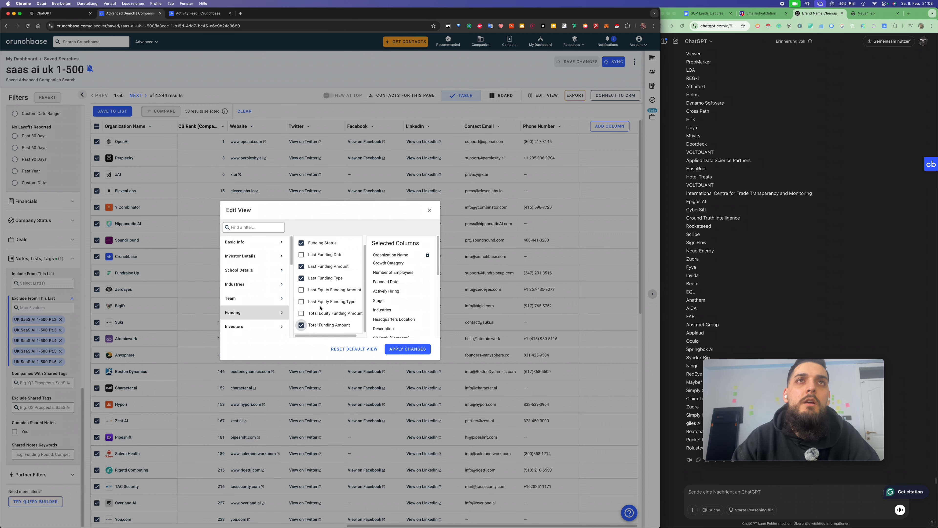
- Select the Top 5 Investors and Number of Lead Investors columns under Investors and apply the column changes to the results table
{"action": "left_click", "coordinate": [251, 327]}
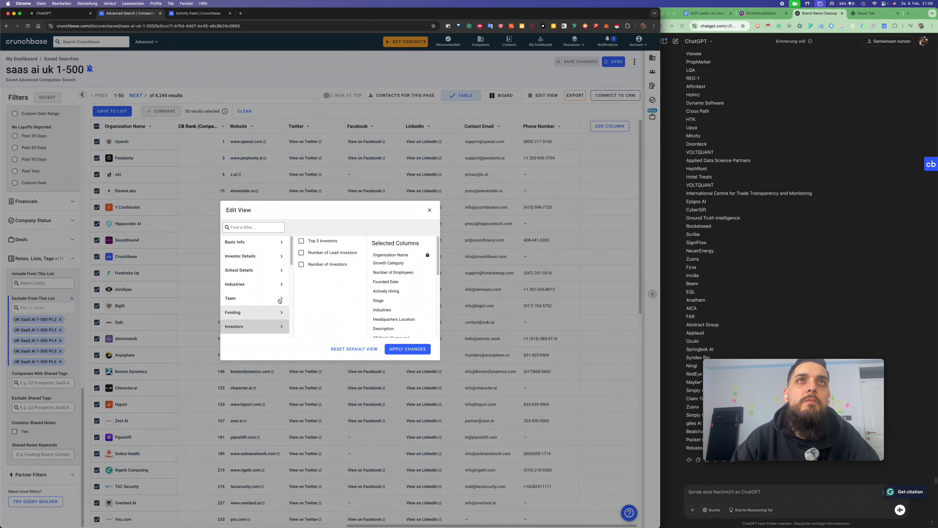
{"action": "left_click", "coordinate": [311, 242]}
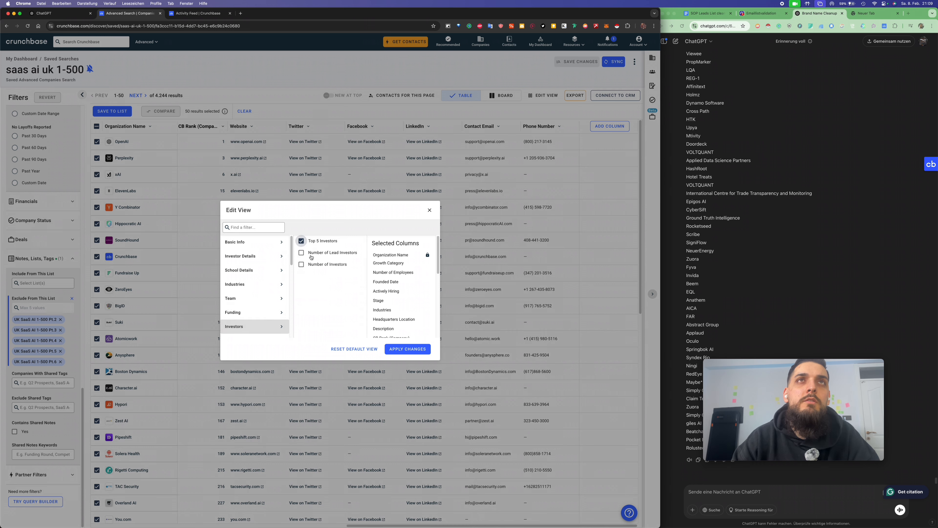
{"action": "left_click", "coordinate": [311, 255]}
{"action": "left_click", "coordinate": [407, 349]}
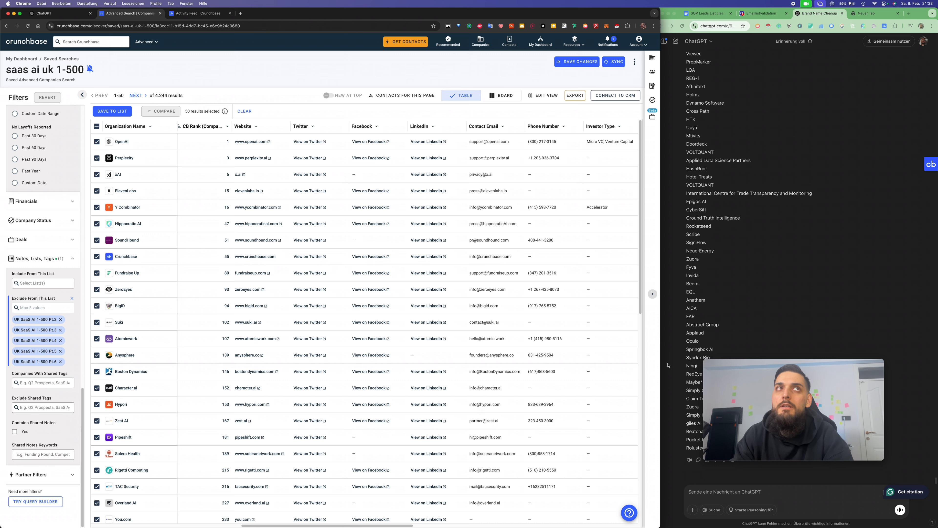
- Review the added investor, founder and funding columns in the results table, the saved search's name and its active filters
{"action": "mouse_move", "coordinate": [719, 395]}
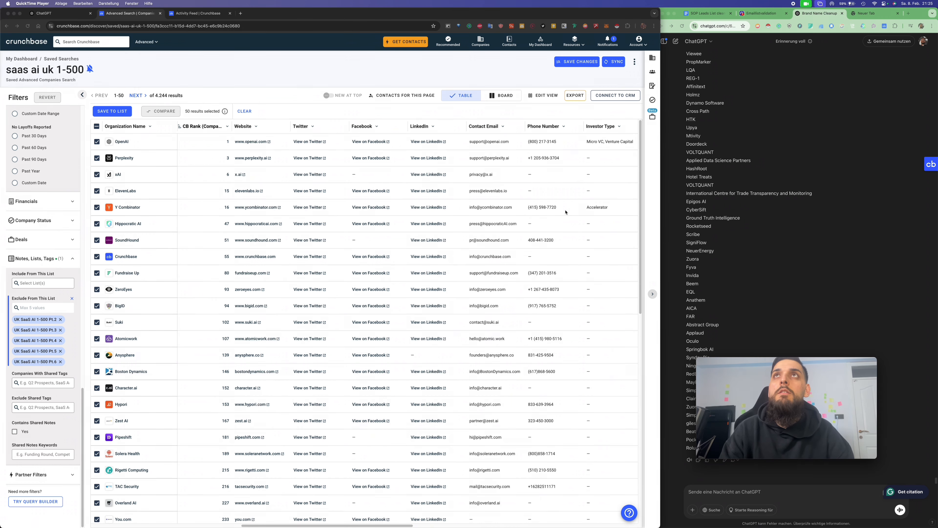
{"action": "scroll", "coordinate": [566, 212], "scroll_direction": "right", "scroll_amount": 15}
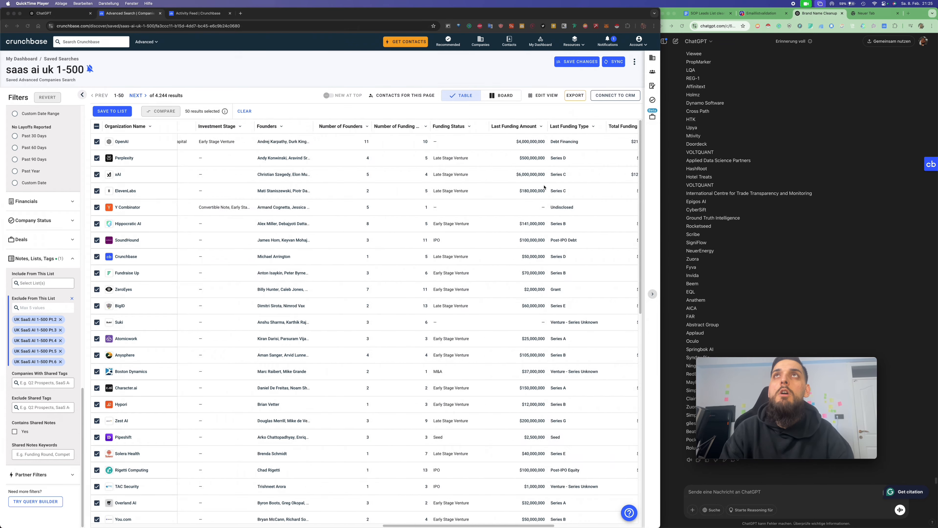
{"action": "scroll", "coordinate": [545, 187], "scroll_direction": "left", "scroll_amount": 20}
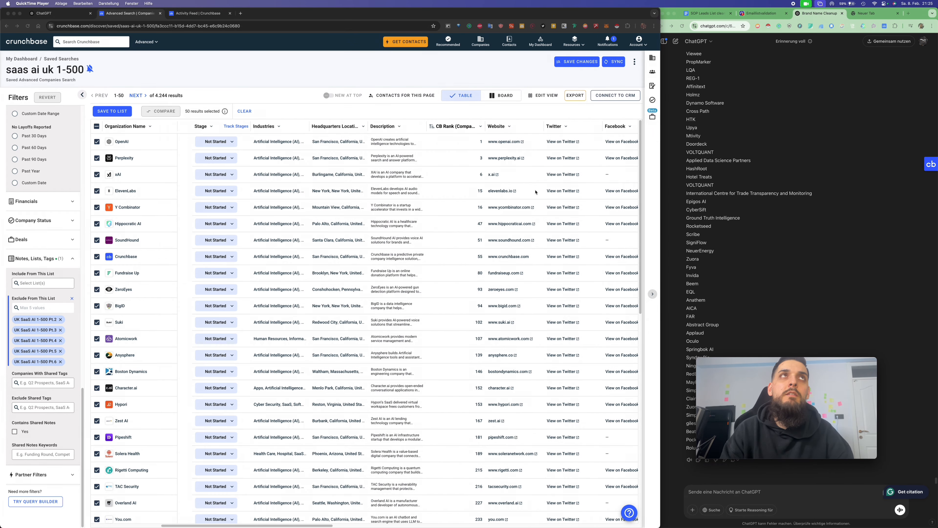
{"action": "scroll", "coordinate": [42, 217], "scroll_direction": "up", "scroll_amount": 15}
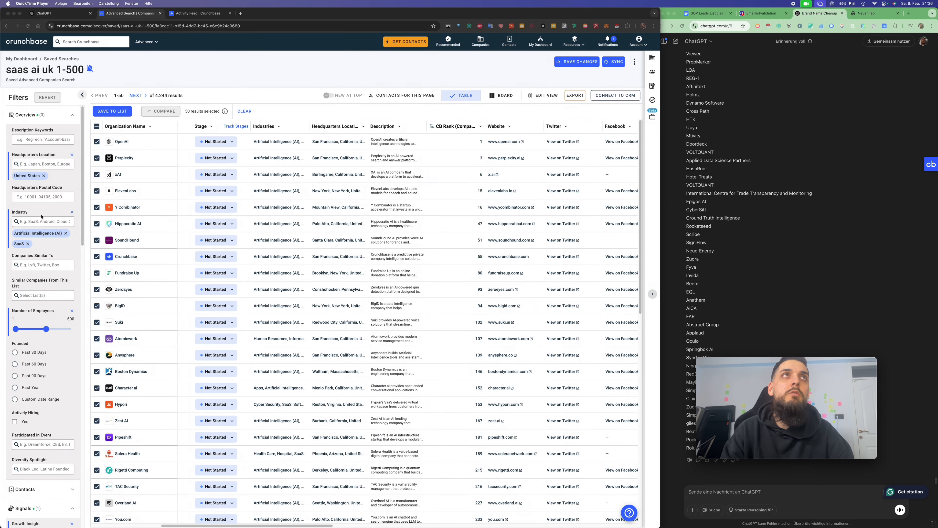
{"action": "left_click", "coordinate": [556, 71]}
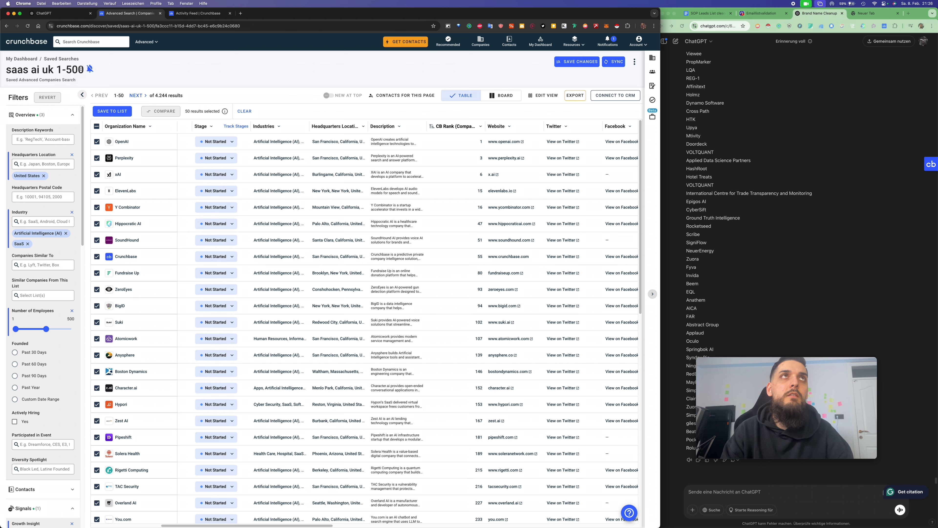
{"action": "left_click_drag", "start_coordinate": [85, 69], "coordinate": [6, 78]}
{"action": "left_click", "coordinate": [41, 68]}
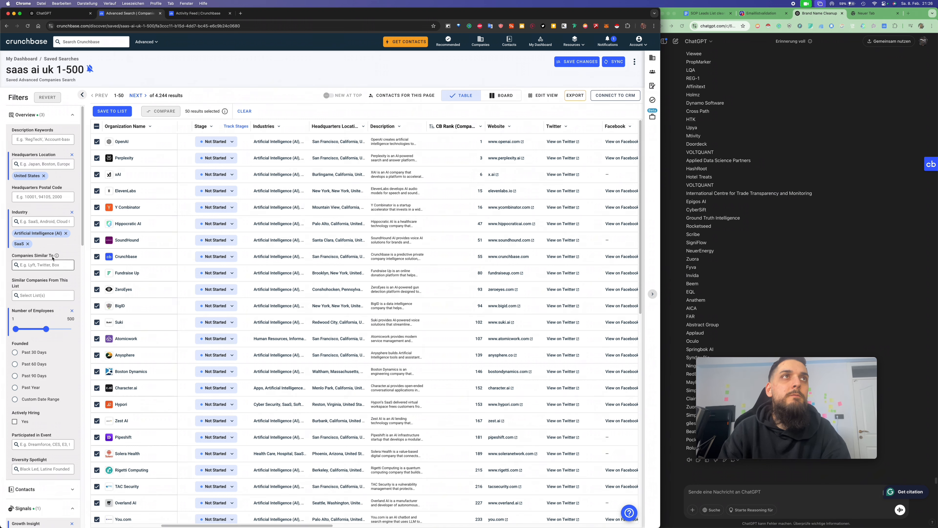
{"action": "triple_click", "coordinate": [46, 69]}
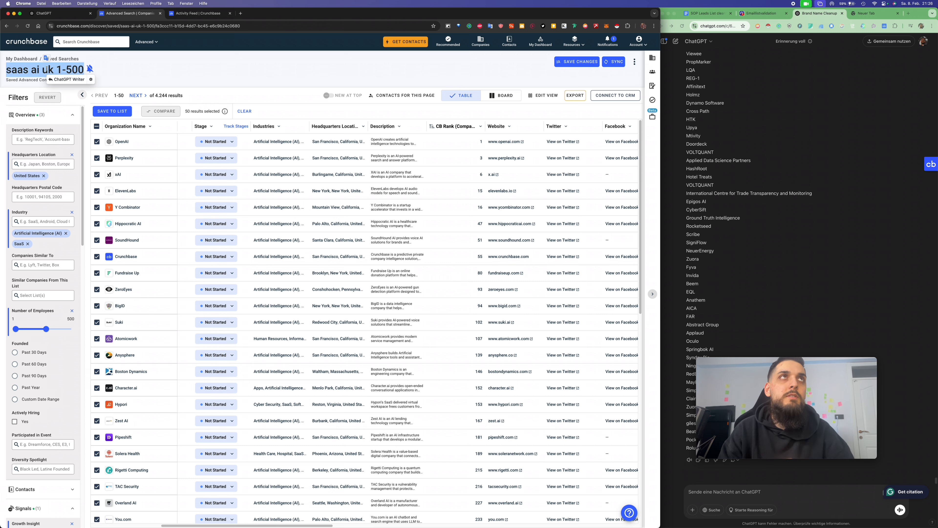
{"action": "left_click", "coordinate": [99, 67]}
{"action": "scroll", "coordinate": [56, 328], "scroll_direction": "down", "scroll_amount": 10}
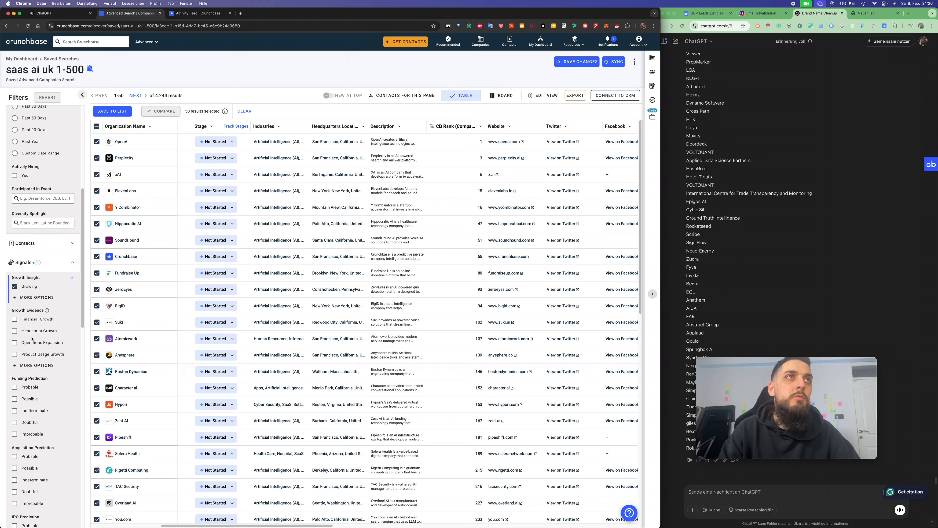
{"action": "scroll", "coordinate": [32, 338], "scroll_direction": "down", "scroll_amount": 10}
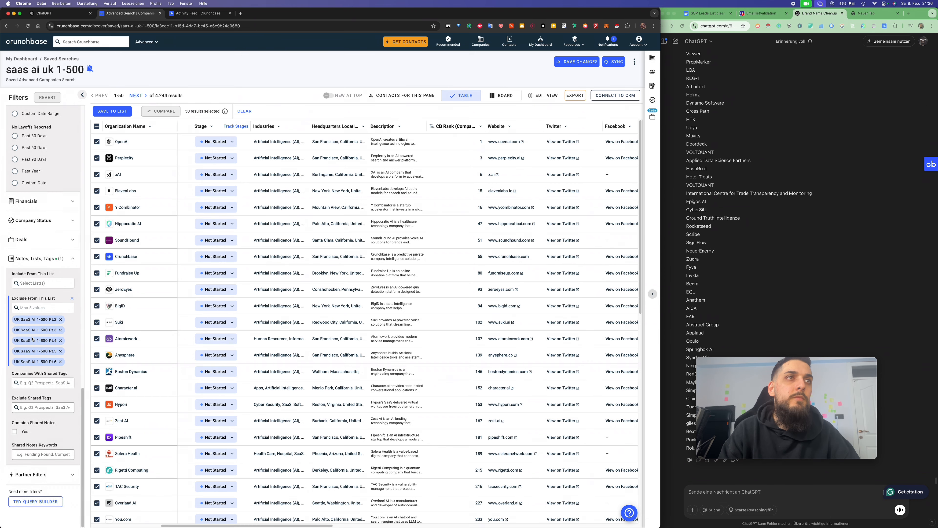
{"action": "scroll", "coordinate": [32, 342], "scroll_direction": "up", "scroll_amount": 10}
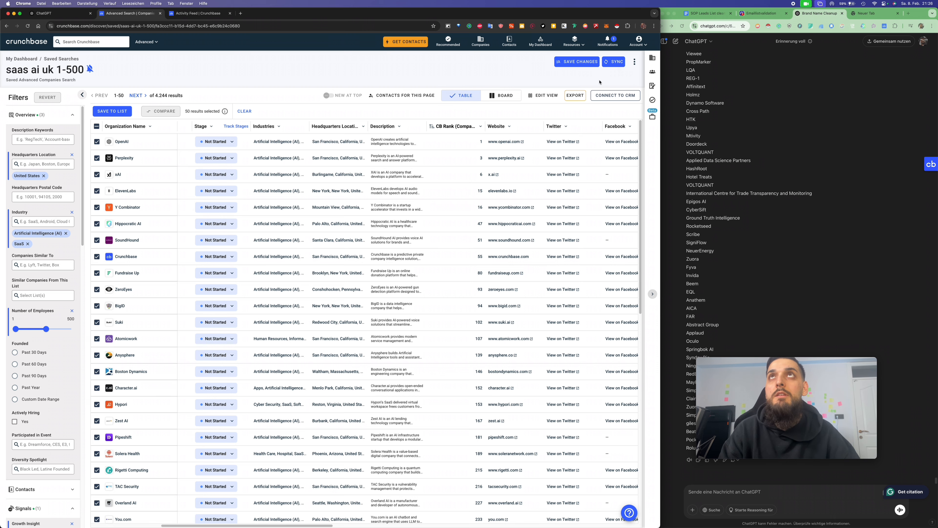
- Save the current search as a new saved search named "saas ai USA 1-500 Growing"
{"action": "left_click", "coordinate": [635, 62]}
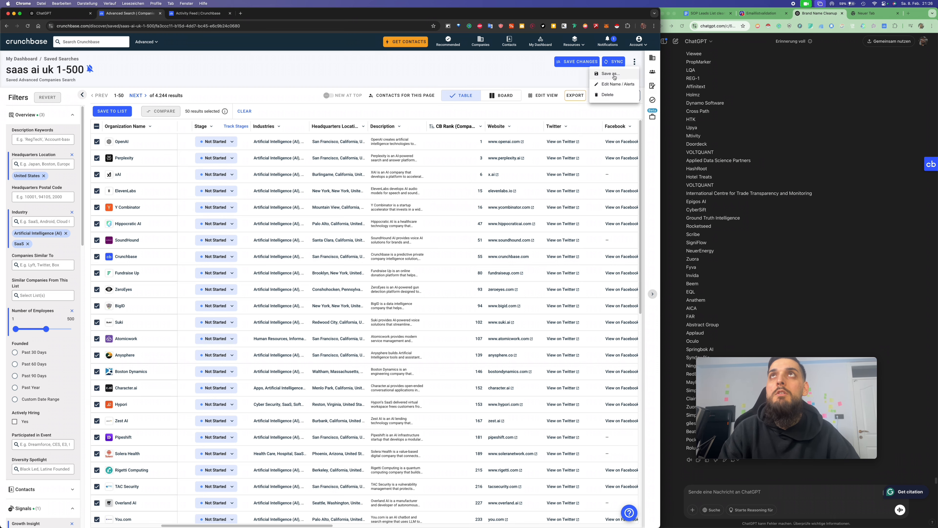
{"action": "left_click", "coordinate": [611, 74]}
{"action": "left_click", "coordinate": [282, 229]}
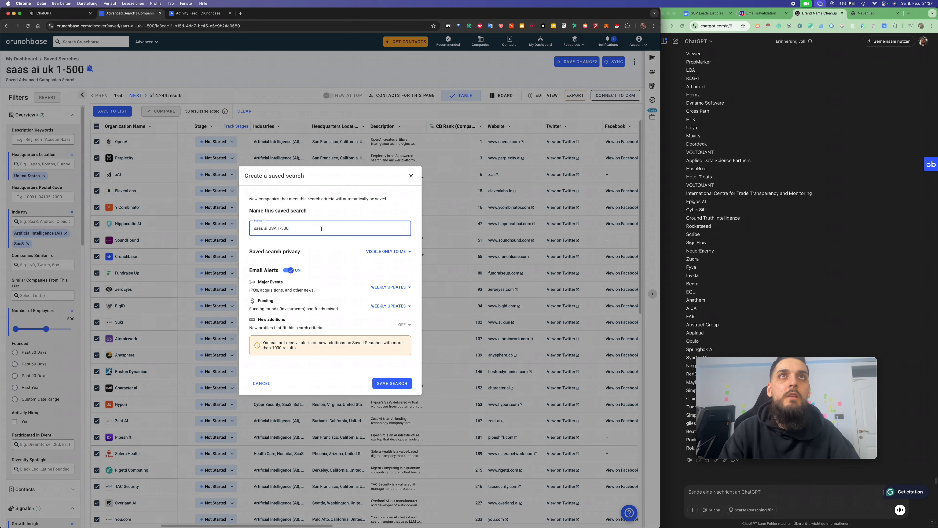
{"action": "type", "text": "Growi"}
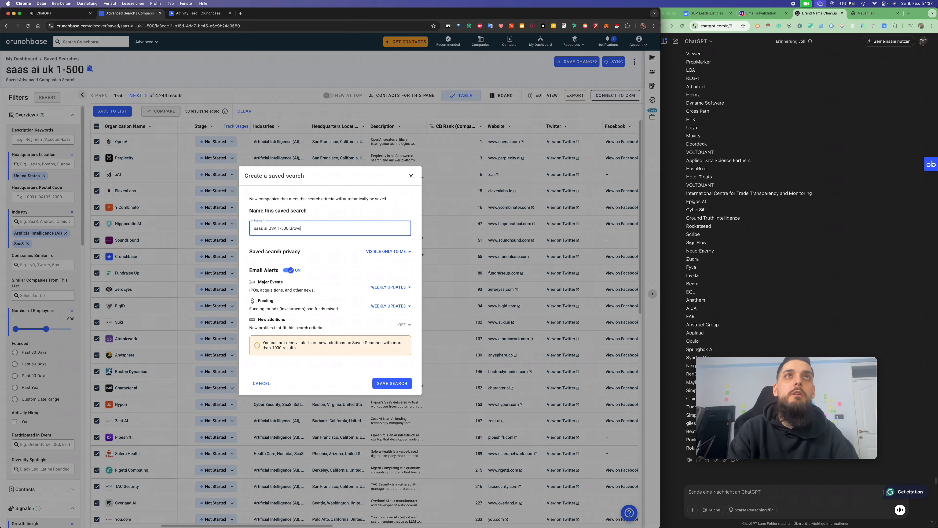
{"action": "type", "text": "ng"}
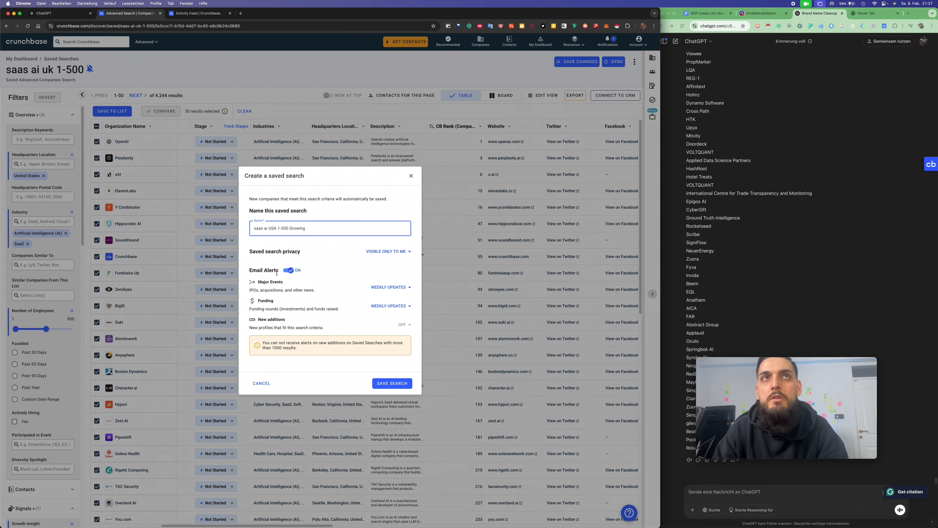
{"action": "left_click", "coordinate": [388, 386]}
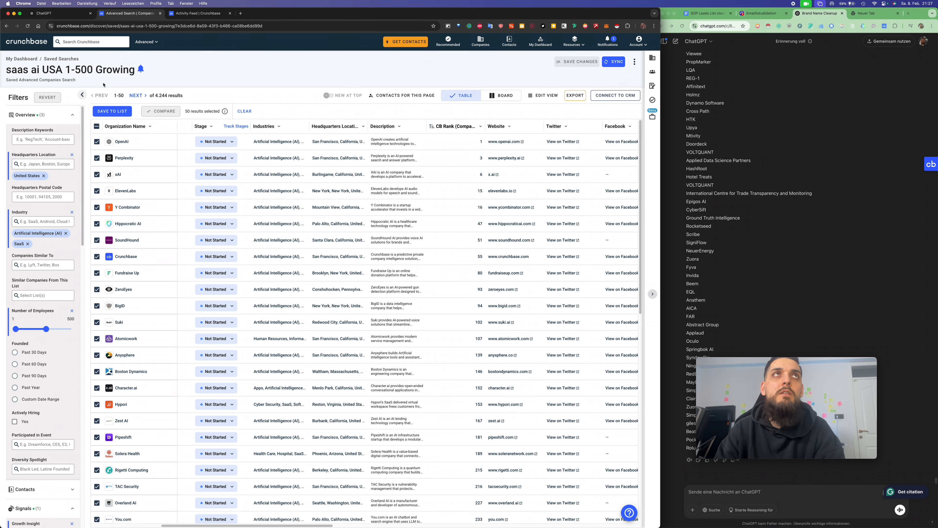
- Copy the saved search's name and select the first 1,000 results
{"action": "triple_click", "coordinate": [85, 67]}
{"action": "key", "text": "super+c"}
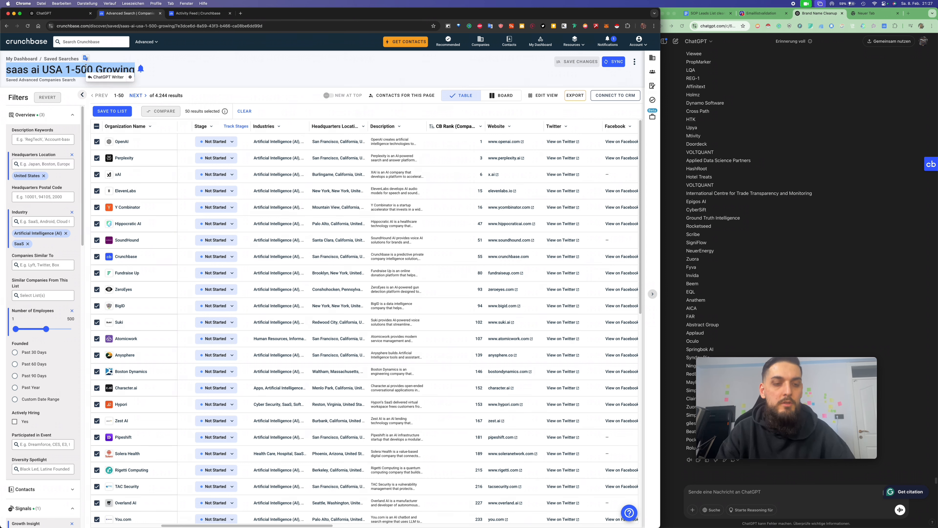
{"action": "left_click", "coordinate": [185, 96]}
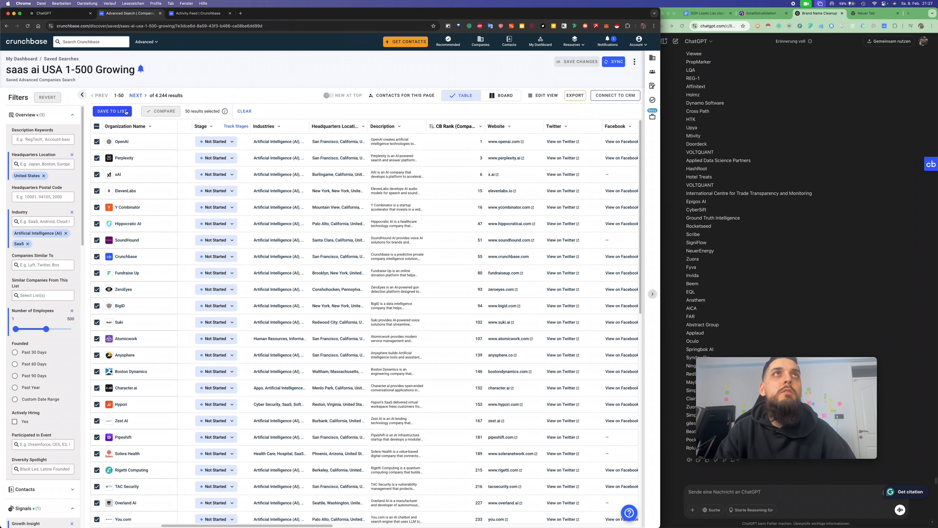
{"action": "left_click", "coordinate": [96, 126]}
{"action": "left_click", "coordinate": [96, 111]}
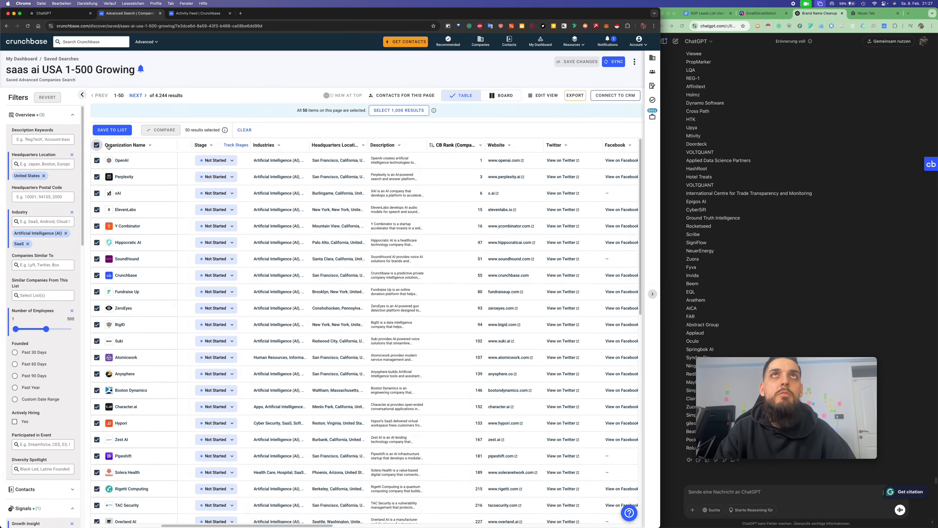
{"action": "left_click", "coordinate": [397, 113]}
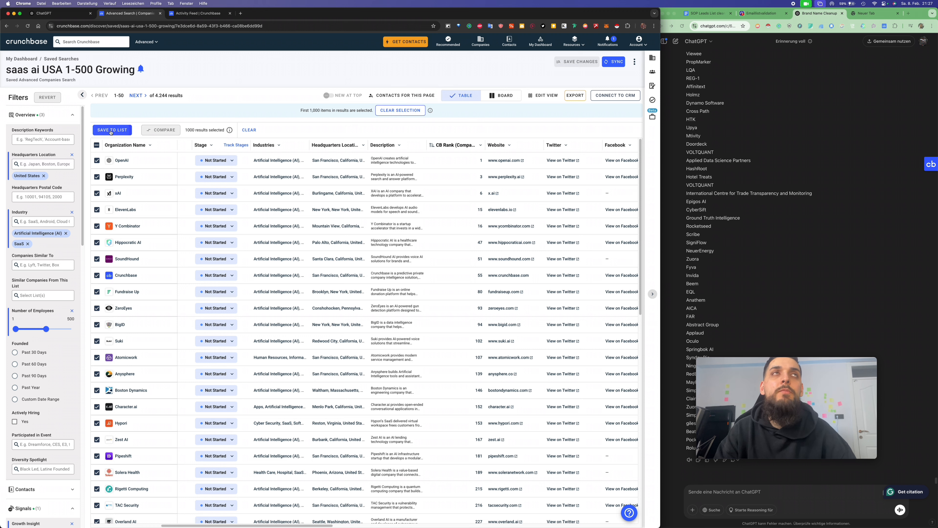
- Save the selected entries as a new list named "saas ai USA 1-500 Growing Pt.1"
{"action": "left_click", "coordinate": [112, 130]}
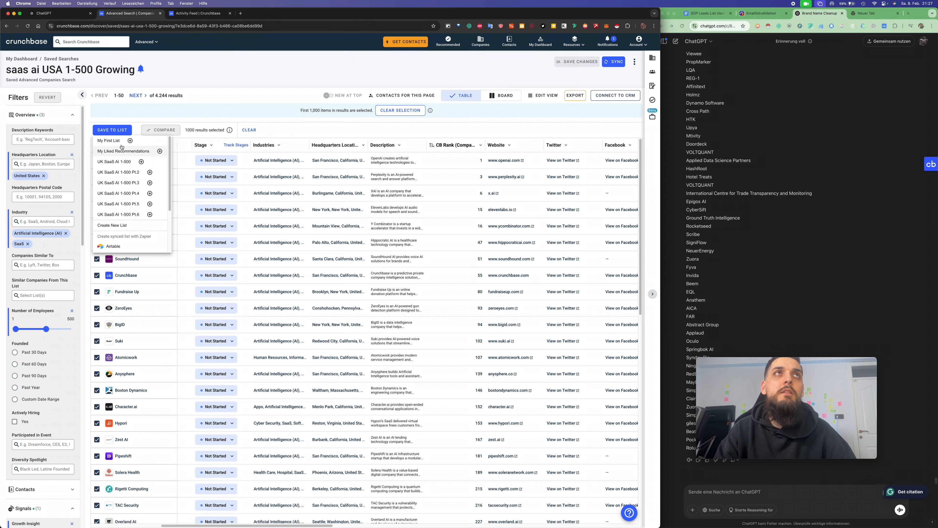
{"action": "left_click", "coordinate": [121, 225]}
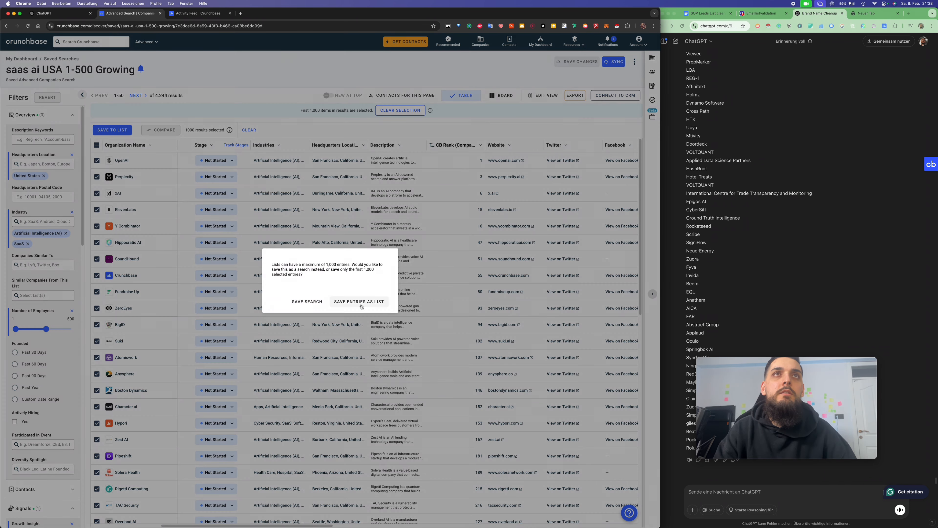
{"action": "left_click", "coordinate": [346, 302]}
{"action": "left_click", "coordinate": [147, 227]}
{"action": "key", "text": "super+v"}
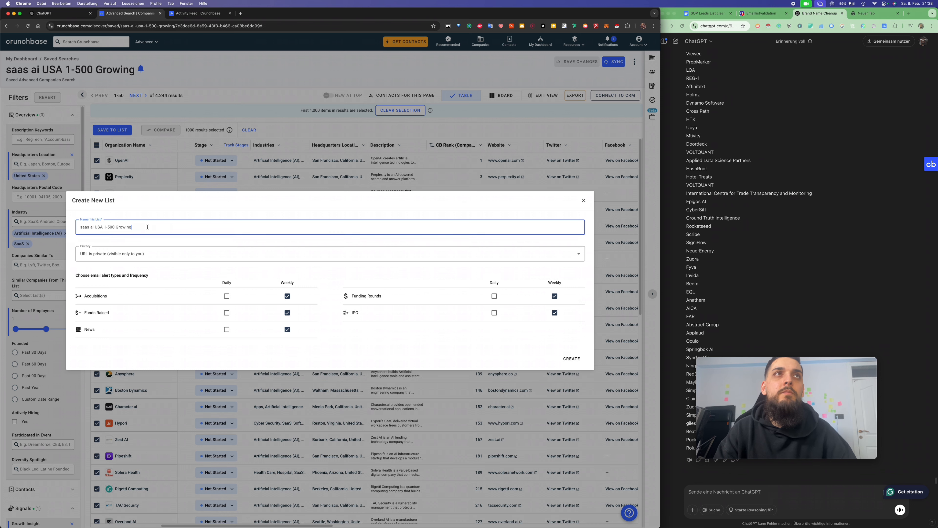
{"action": "type", "text": "Pt"}
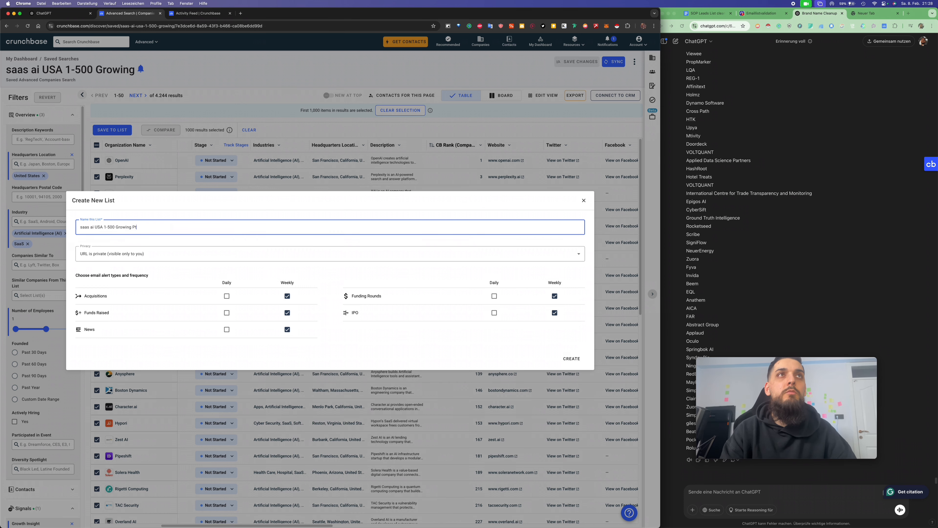
{"action": "type", "text": ".1"}
{"action": "key", "text": "super+a"}
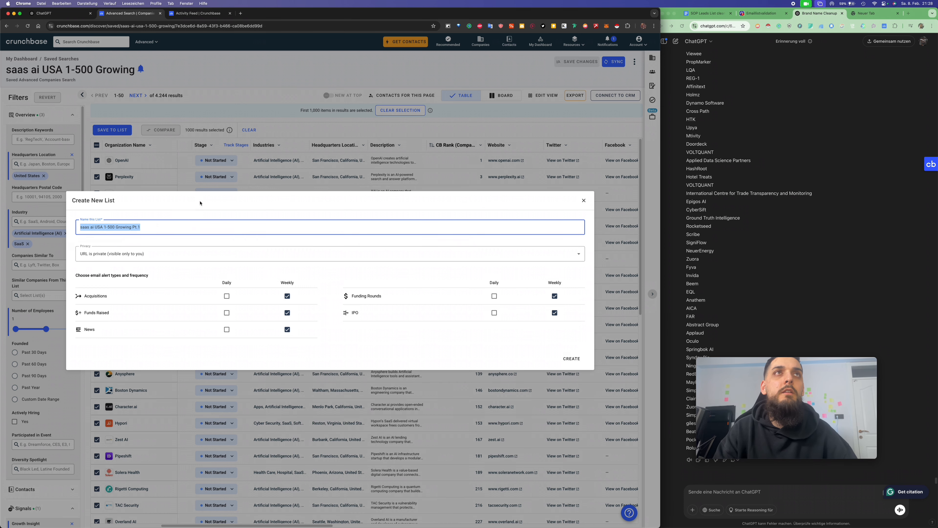
{"action": "left_click", "coordinate": [200, 203]}
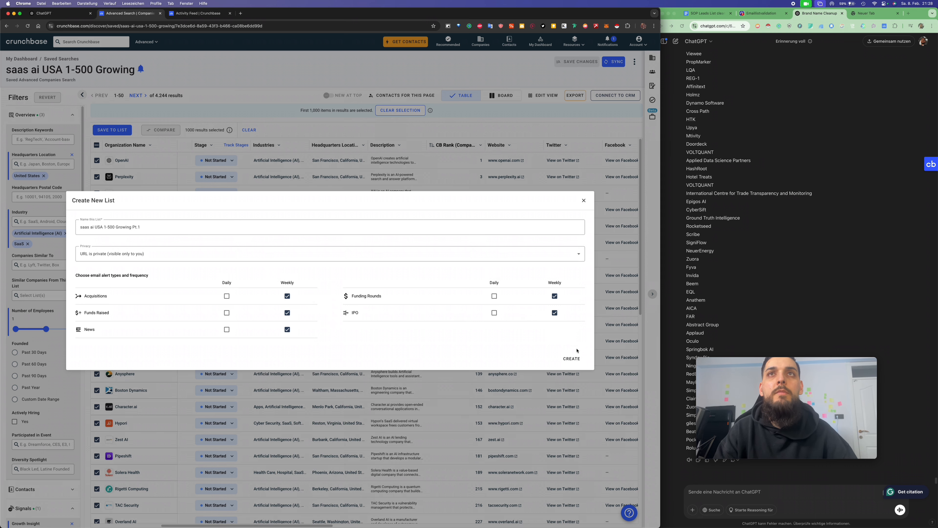
{"action": "left_click", "coordinate": [572, 359]}
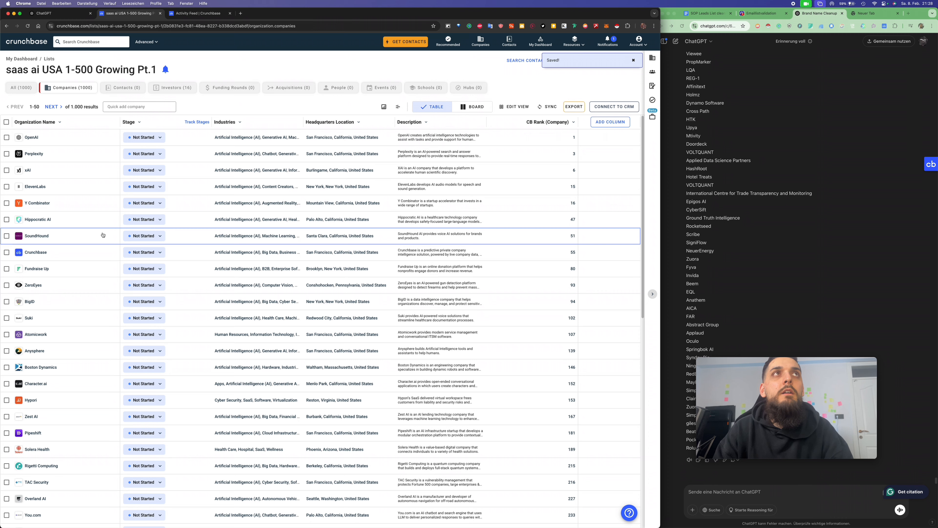
- Reopen the saved search in a separate tab and remove the UK SaaS AI 1-500 lists Pt.2 to Pt.6 from its Exclude From This List filter
{"action": "left_click", "coordinate": [8, 28], "text": "super"}
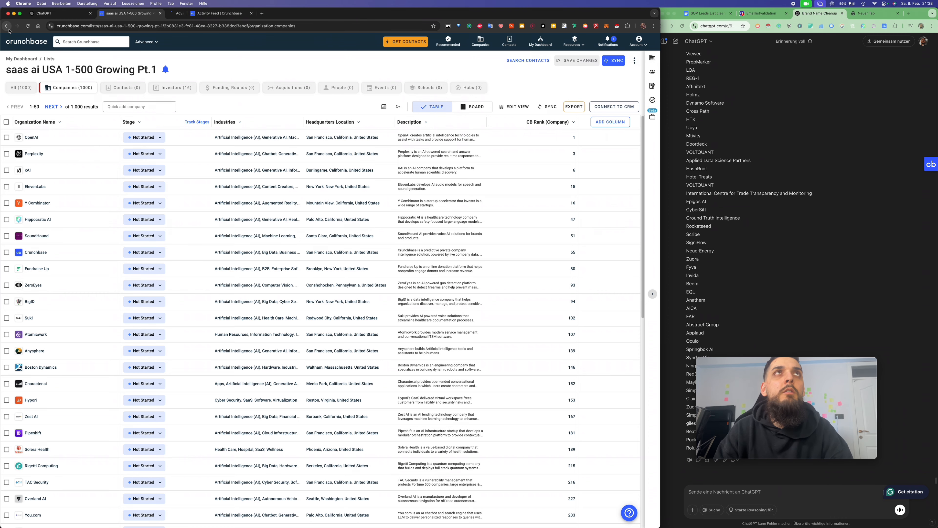
{"action": "left_click_drag", "start_coordinate": [181, 13], "coordinate": [131, 16]}
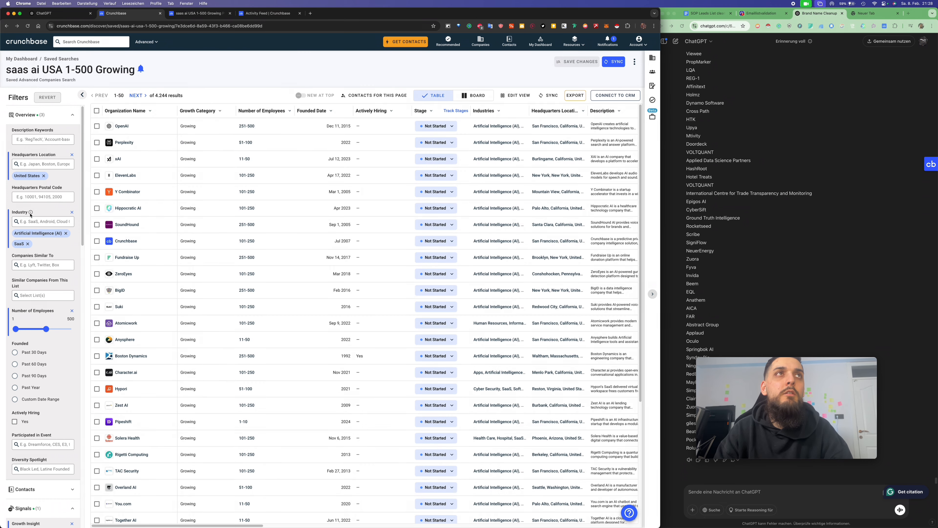
{"action": "scroll", "coordinate": [34, 240], "scroll_direction": "down", "scroll_amount": 10}
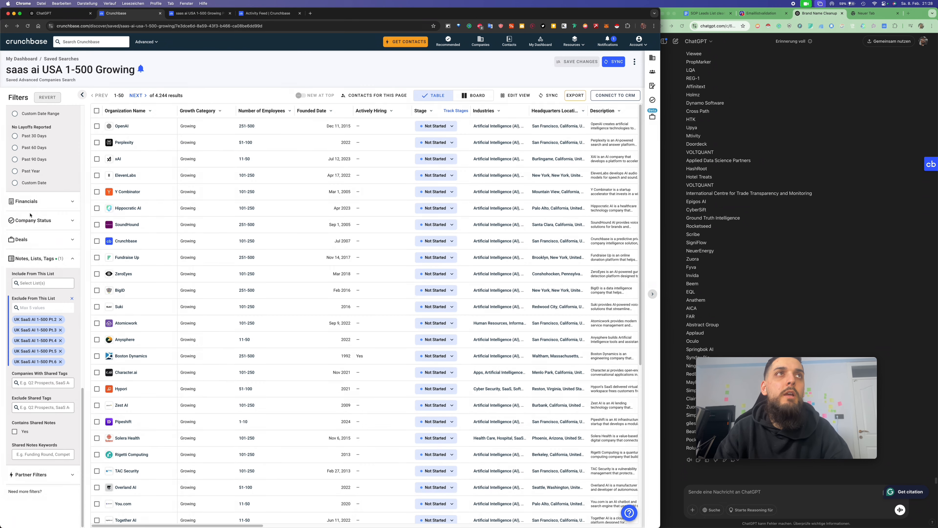
{"action": "left_click", "coordinate": [60, 319]}
{"action": "left_click", "coordinate": [60, 319]}
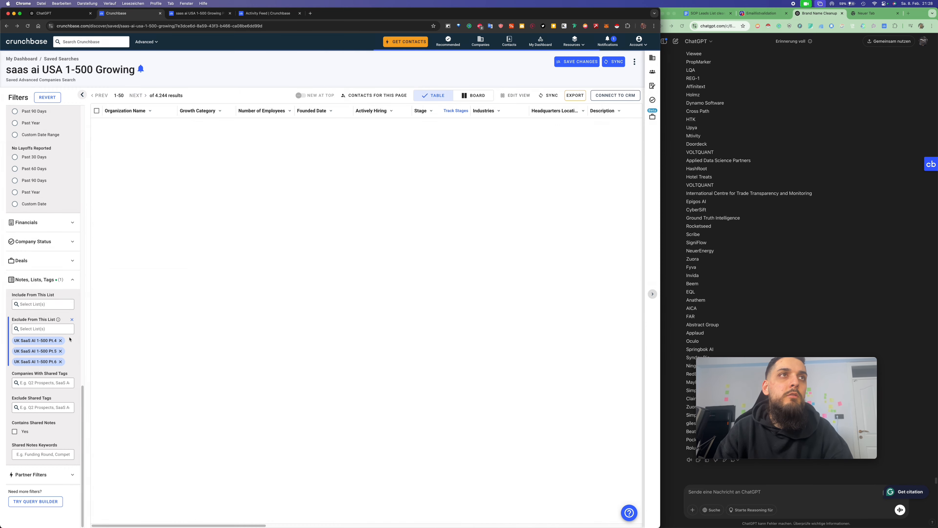
{"action": "left_click", "coordinate": [60, 341]}
{"action": "left_click", "coordinate": [60, 351]}
{"action": "left_click", "coordinate": [60, 361]}
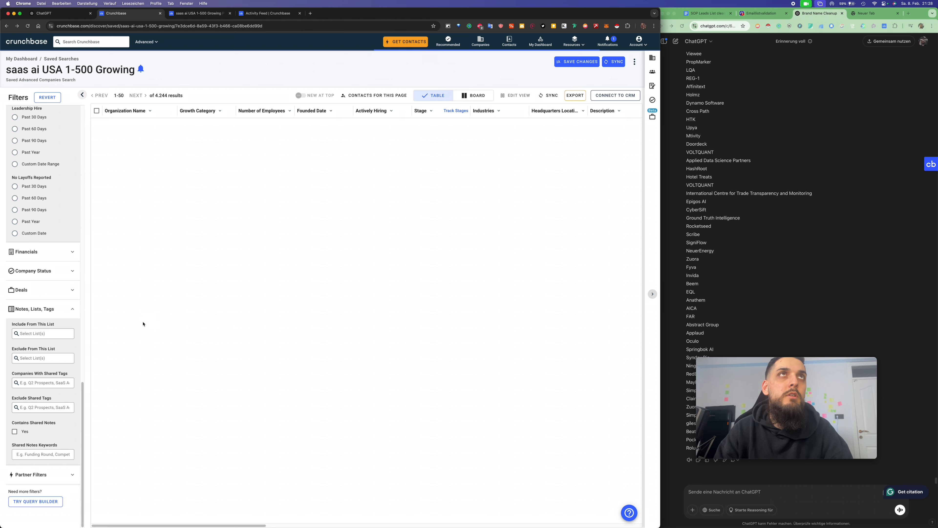
{"action": "left_click_drag", "start_coordinate": [156, 95], "coordinate": [181, 95]}
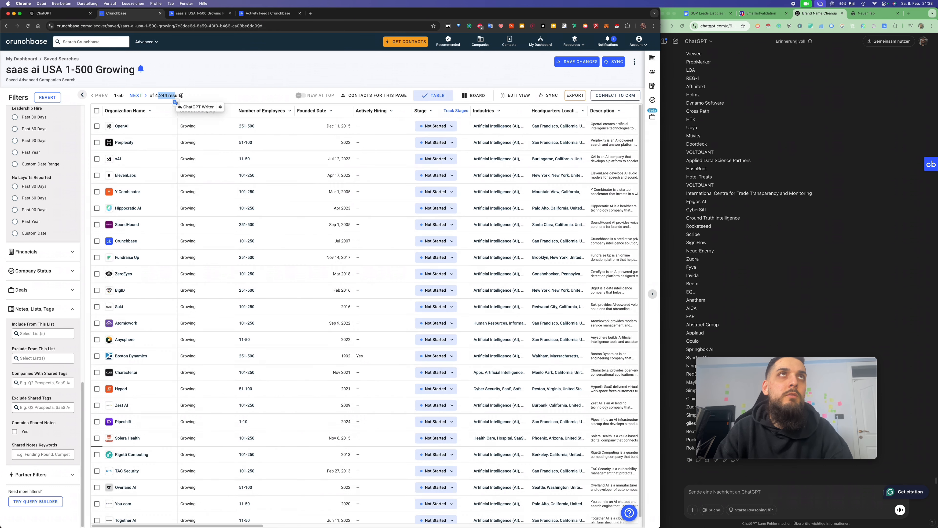
- Exclude the list "saas ai USA 1-500 Growing Pt.1" from the saved search and select the first 1,000 remaining results
{"action": "left_click", "coordinate": [181, 95]}
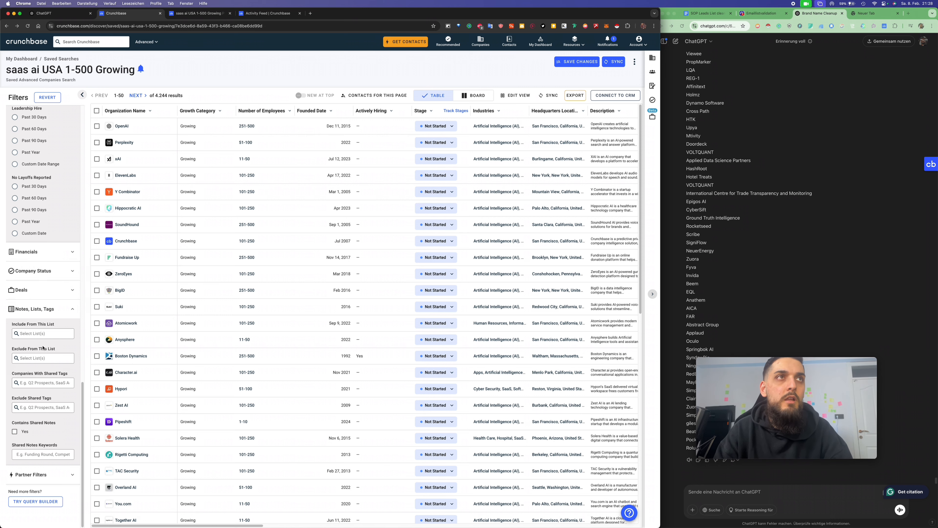
{"action": "left_click", "coordinate": [38, 358]}
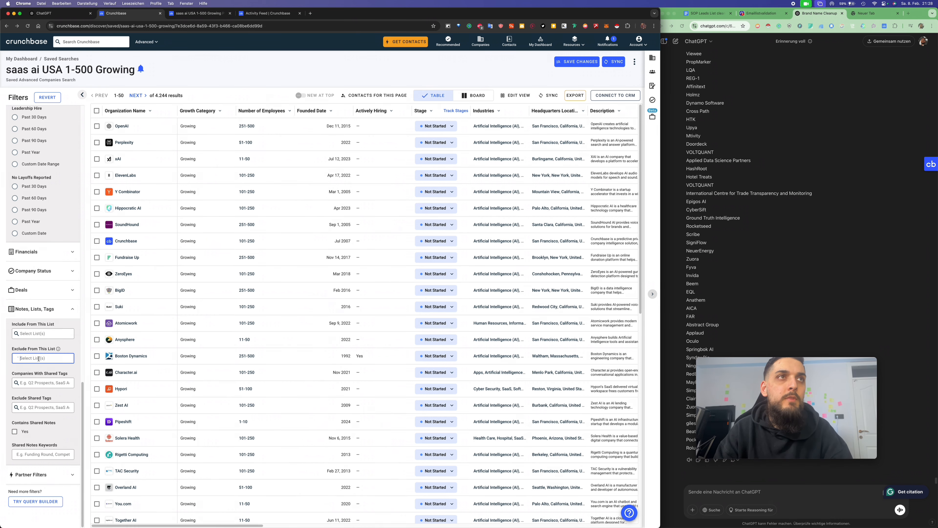
{"action": "left_click", "coordinate": [36, 401]}
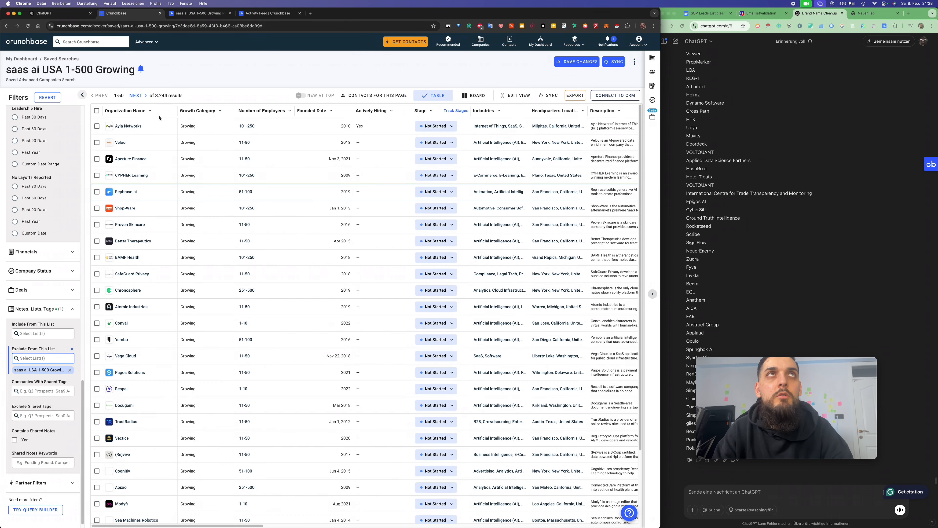
{"action": "left_click_drag", "start_coordinate": [152, 95], "coordinate": [165, 94]}
{"action": "left_click", "coordinate": [169, 93]}
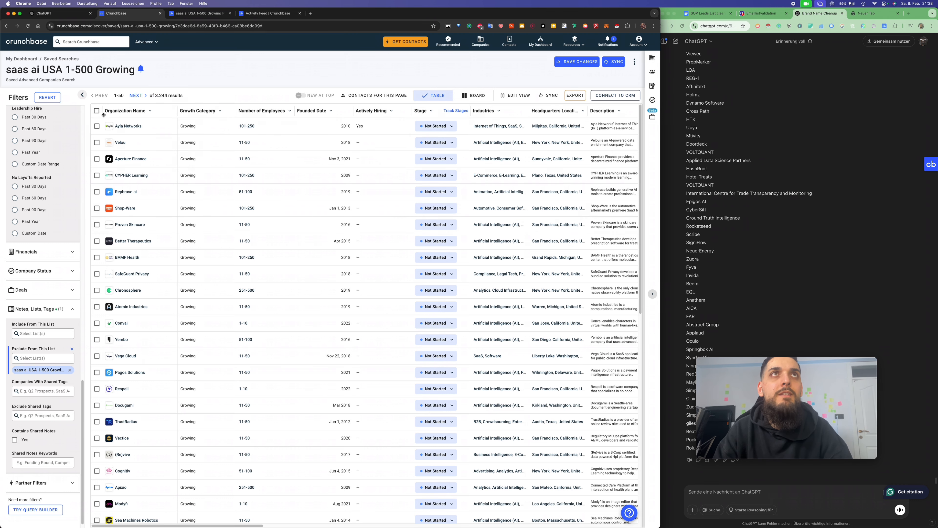
{"action": "left_click", "coordinate": [97, 111]}
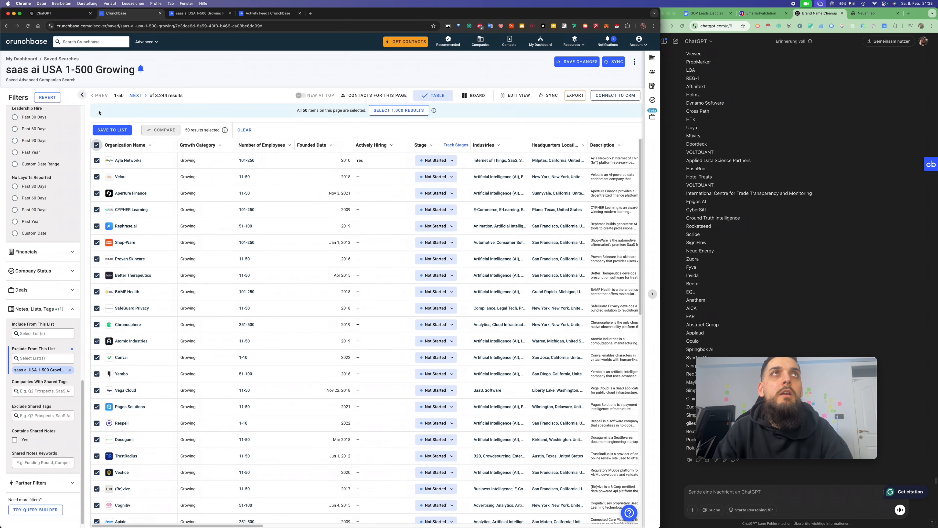
{"action": "left_click", "coordinate": [389, 109]}
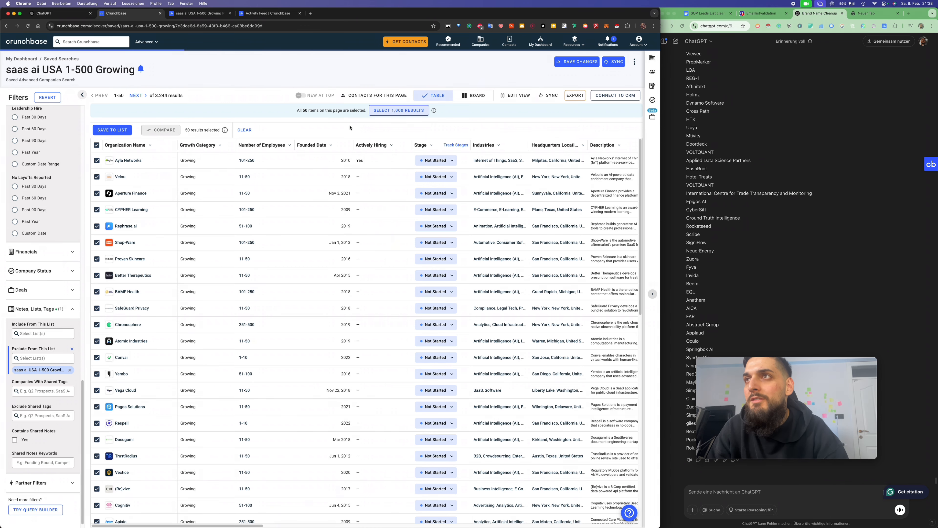
- Open the saved list "saas ai USA 1-500 Growing Pt.1" from the dashboard's lists
{"action": "left_click", "coordinate": [54, 63]}
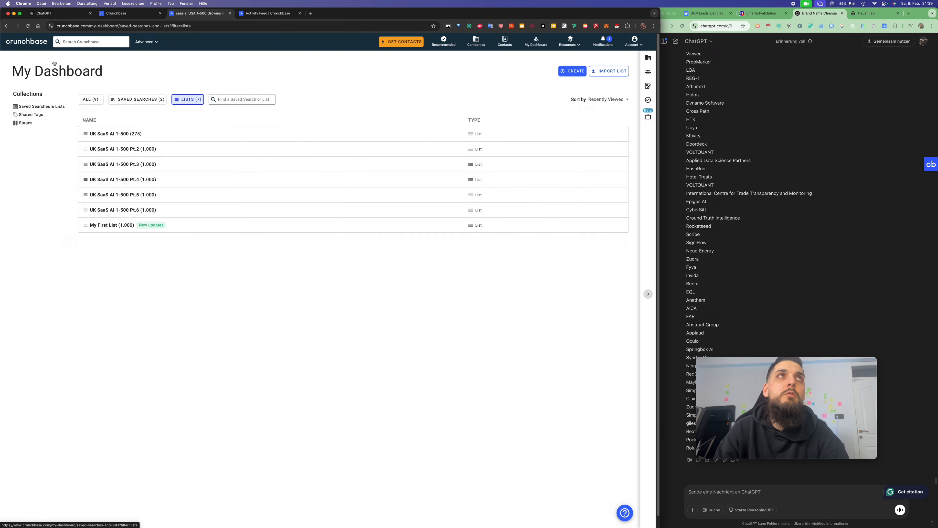
{"action": "left_click", "coordinate": [137, 133]}
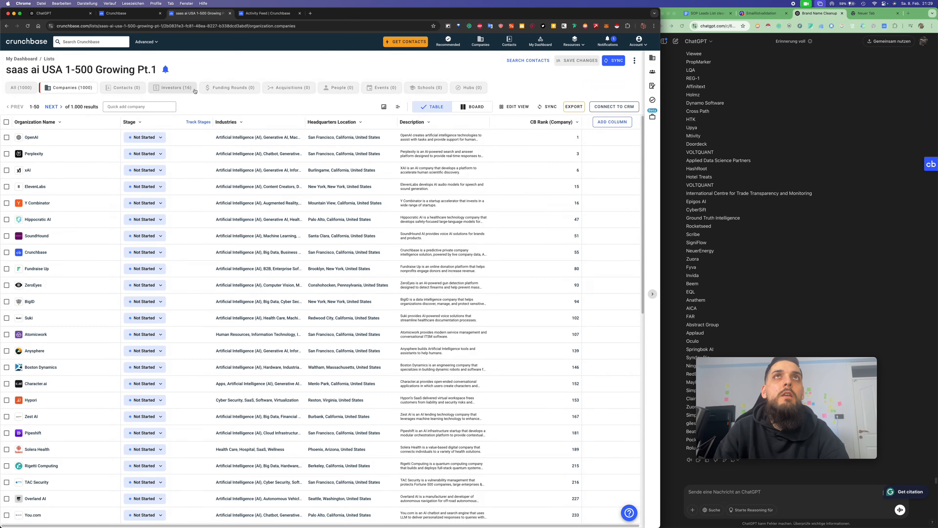
{"action": "scroll", "coordinate": [261, 177], "scroll_direction": "right", "scroll_amount": 1}
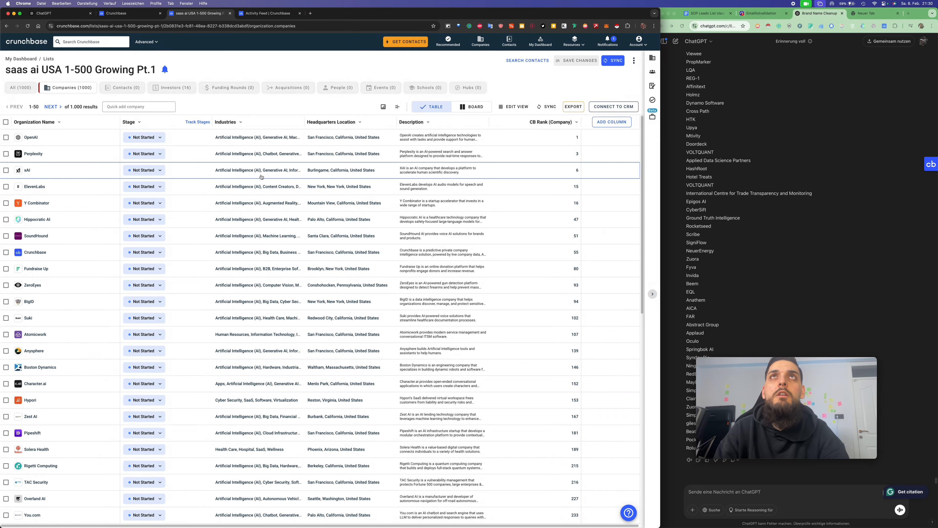
{"action": "scroll", "coordinate": [261, 178], "scroll_direction": "left", "scroll_amount": 1}
- In the list's view settings, select the columns Founded Date, Website, Twitter, Facebook, LinkedIn, Contact Email and Phone Number
{"action": "left_click", "coordinate": [512, 106]}
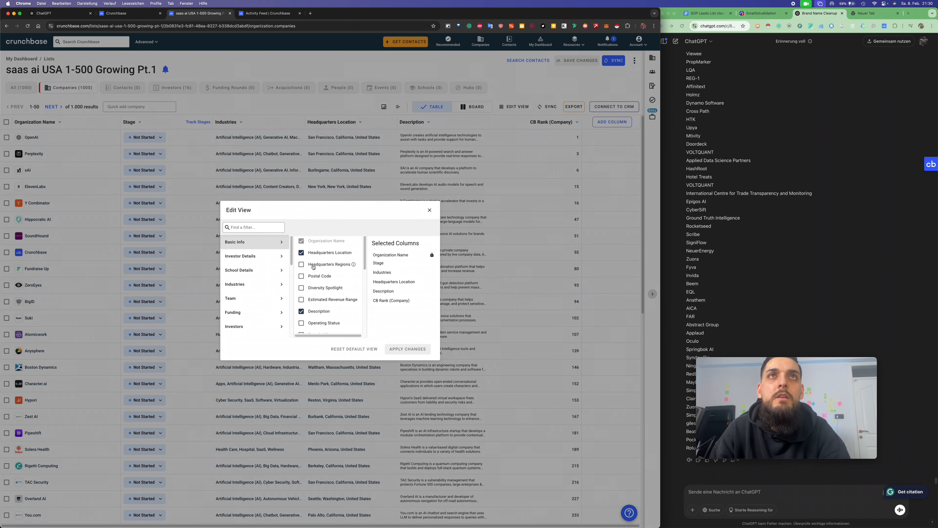
{"action": "scroll", "coordinate": [323, 302], "scroll_direction": "down", "scroll_amount": 1}
{"action": "scroll", "coordinate": [323, 304], "scroll_direction": "down", "scroll_amount": 2}
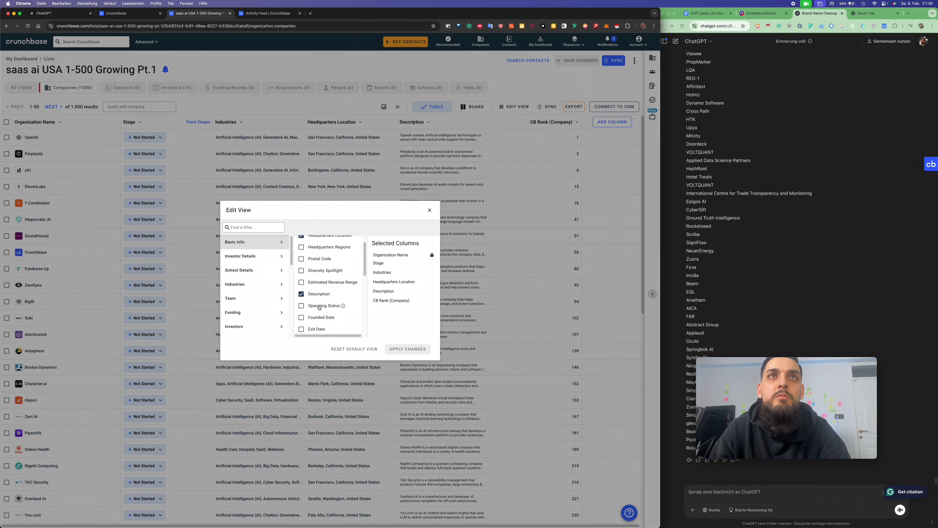
{"action": "left_click", "coordinate": [319, 306]}
{"action": "scroll", "coordinate": [319, 307], "scroll_direction": "down", "scroll_amount": 8}
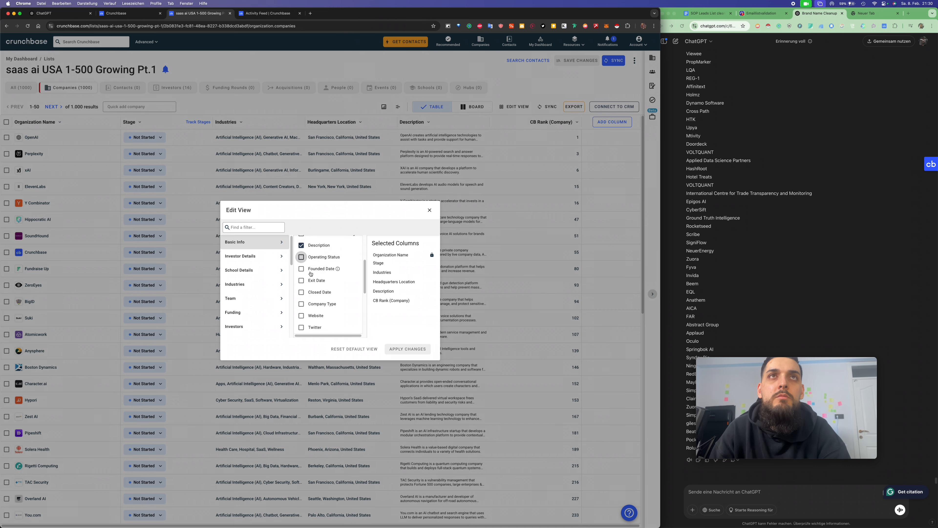
{"action": "left_click", "coordinate": [310, 268]}
{"action": "scroll", "coordinate": [313, 305], "scroll_direction": "down", "scroll_amount": 5}
{"action": "left_click", "coordinate": [314, 283]}
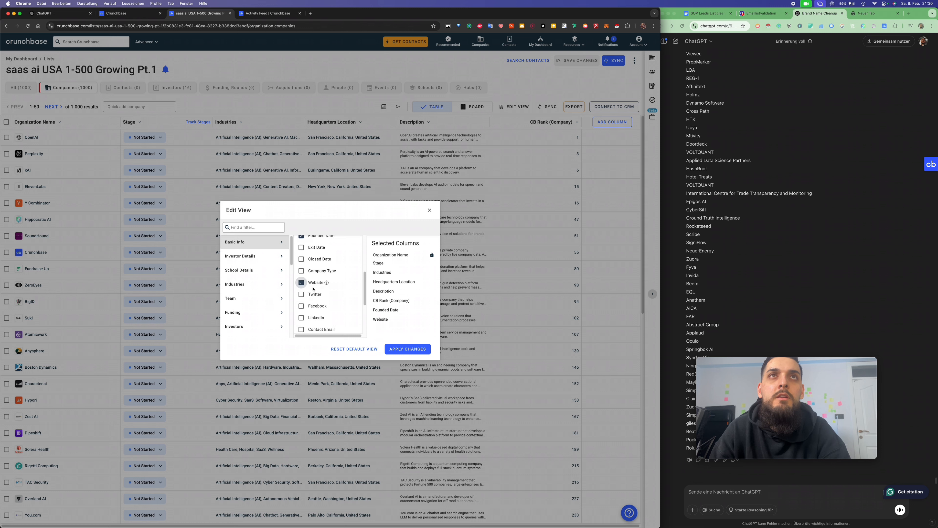
{"action": "left_click", "coordinate": [314, 295]}
{"action": "left_click", "coordinate": [313, 306]}
{"action": "left_click", "coordinate": [312, 319]}
{"action": "left_click", "coordinate": [312, 329]}
{"action": "scroll", "coordinate": [316, 296], "scroll_direction": "down", "scroll_amount": 12}
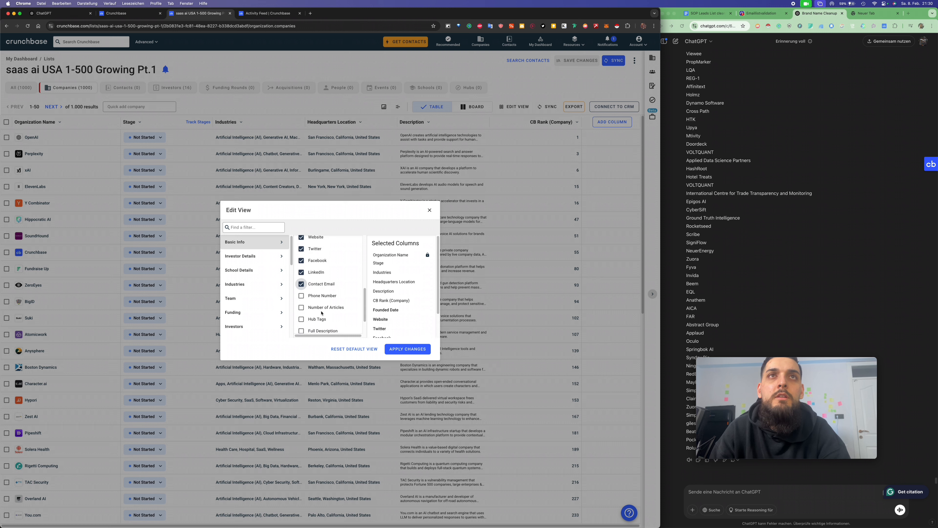
{"action": "left_click", "coordinate": [317, 267]}
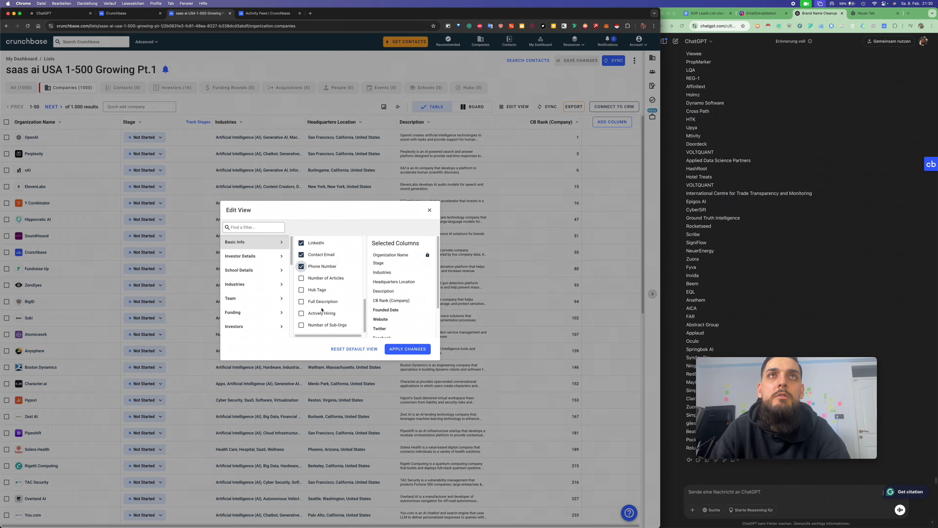
{"action": "scroll", "coordinate": [312, 259], "scroll_direction": "down", "scroll_amount": 8}
- Add Number of Founders, Founders and Number of Employees plus funding and investor columns, apply the view and check the columns
{"action": "left_click", "coordinate": [255, 270]}
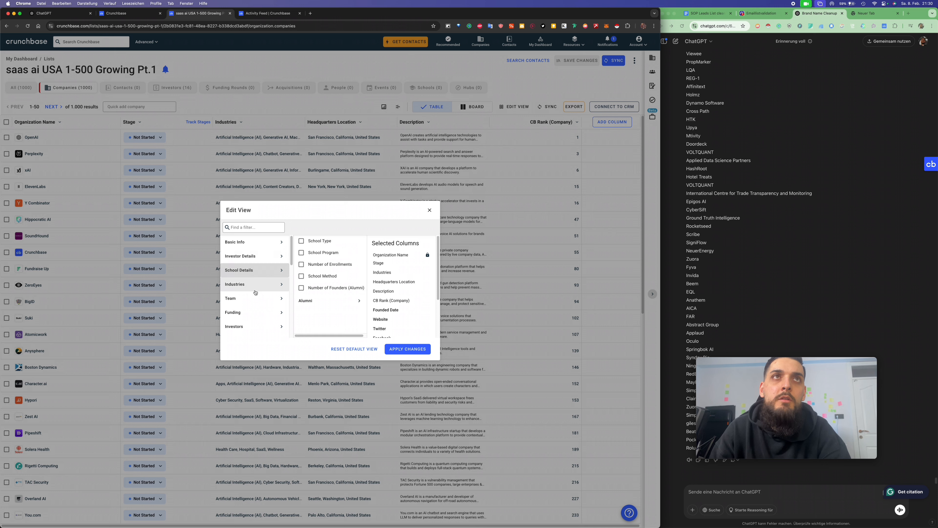
{"action": "left_click", "coordinate": [255, 284]}
{"action": "left_click", "coordinate": [258, 298]}
{"action": "left_click", "coordinate": [301, 241]}
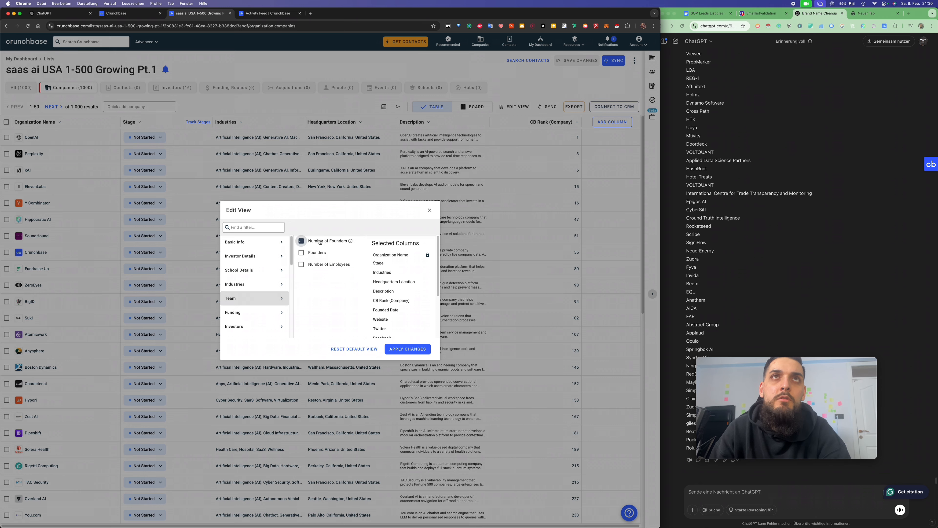
{"action": "left_click", "coordinate": [301, 252]}
{"action": "left_click", "coordinate": [301, 265]}
{"action": "left_click", "coordinate": [264, 312]}
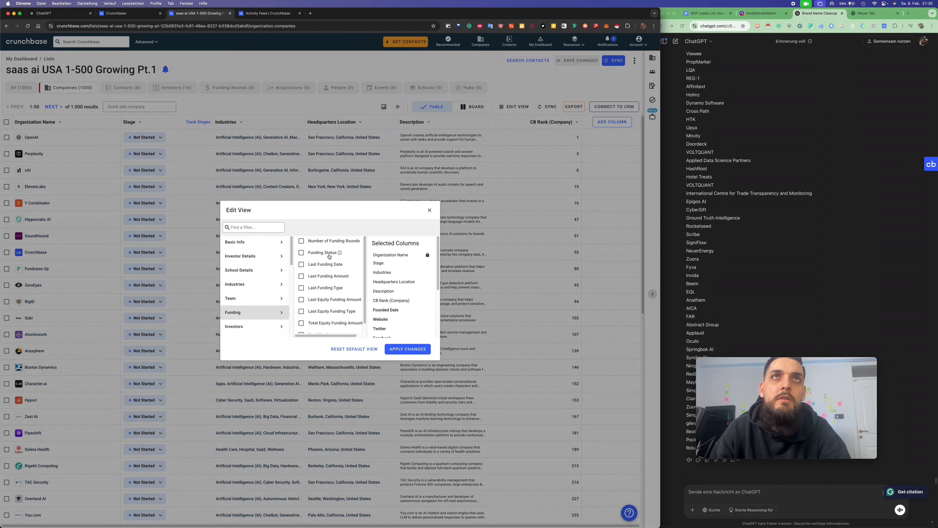
{"action": "left_click", "coordinate": [407, 349]}
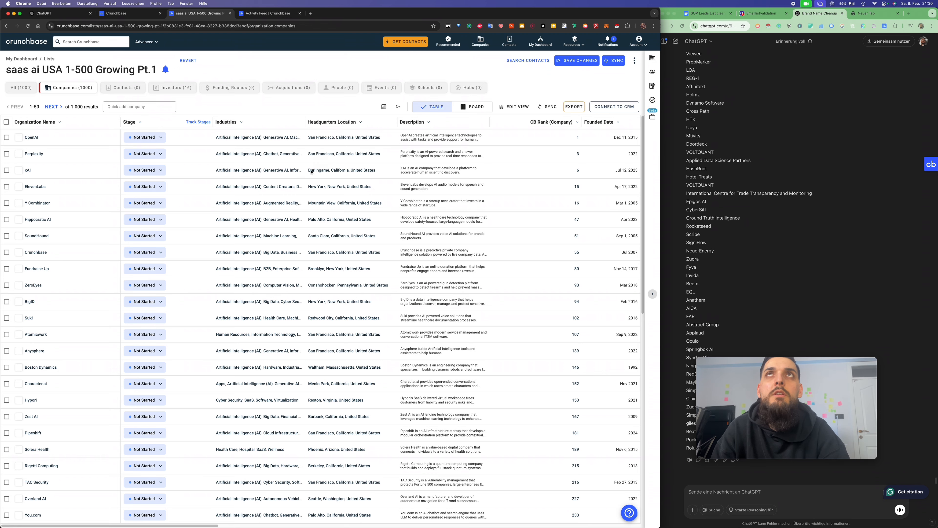
{"action": "scroll", "coordinate": [311, 171], "scroll_direction": "right", "scroll_amount": 15}
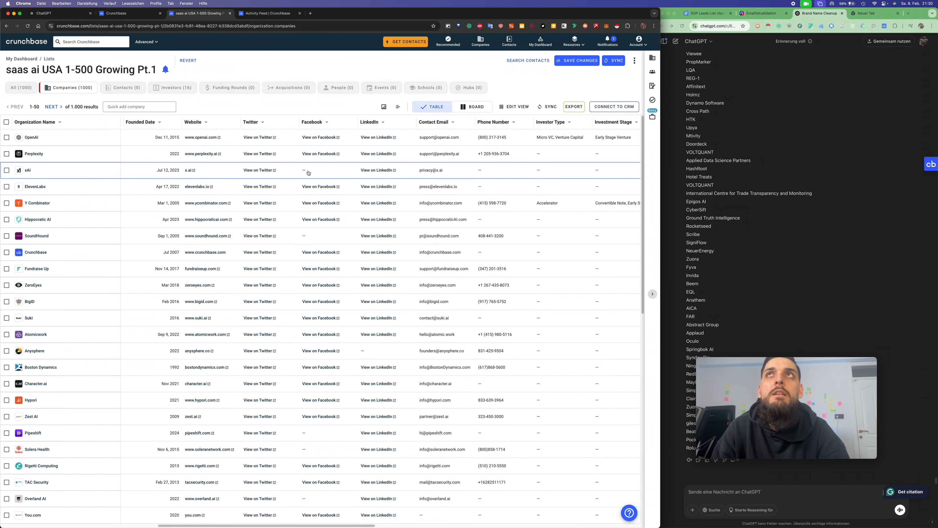
{"action": "scroll", "coordinate": [308, 173], "scroll_direction": "right", "scroll_amount": 15}
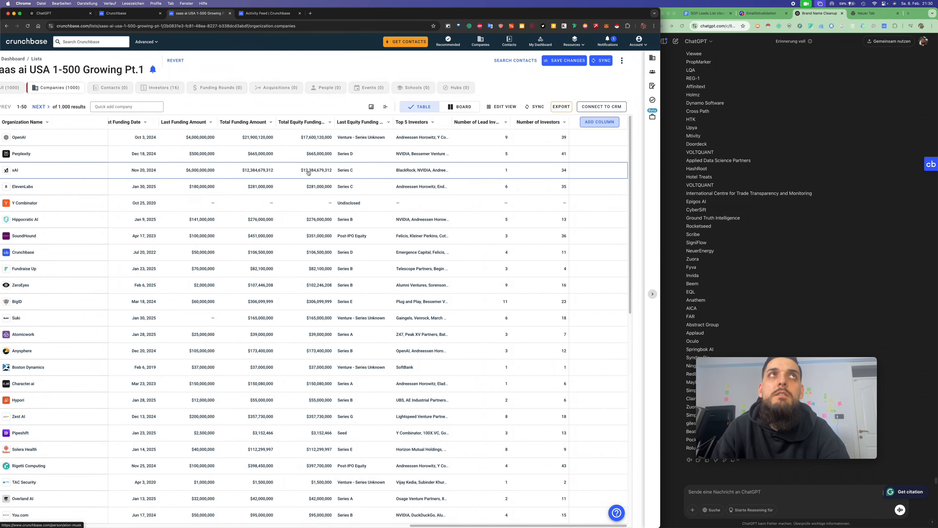
{"action": "scroll", "coordinate": [308, 172], "scroll_direction": "left", "scroll_amount": 20}
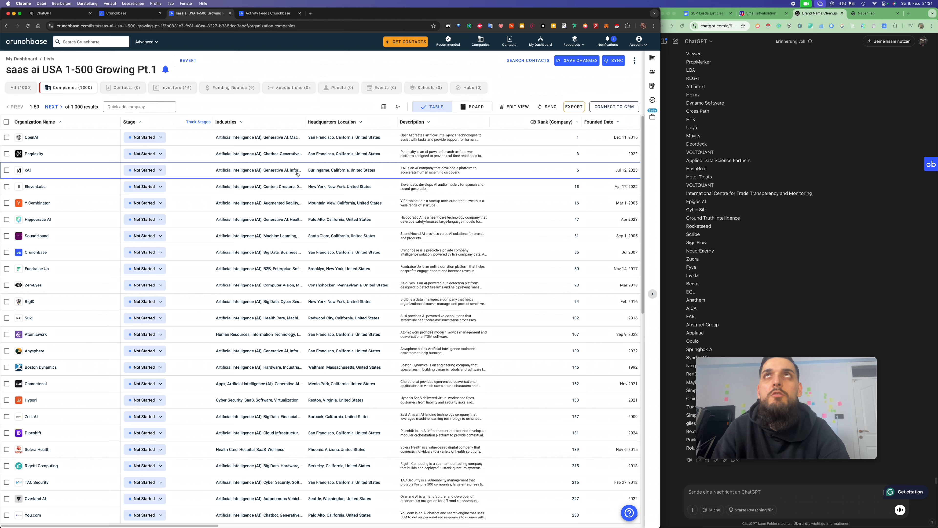
- View the Chrome Web Store page of the Instant Data Scraper extension and return to the list
{"action": "right_click", "coordinate": [617, 27]}
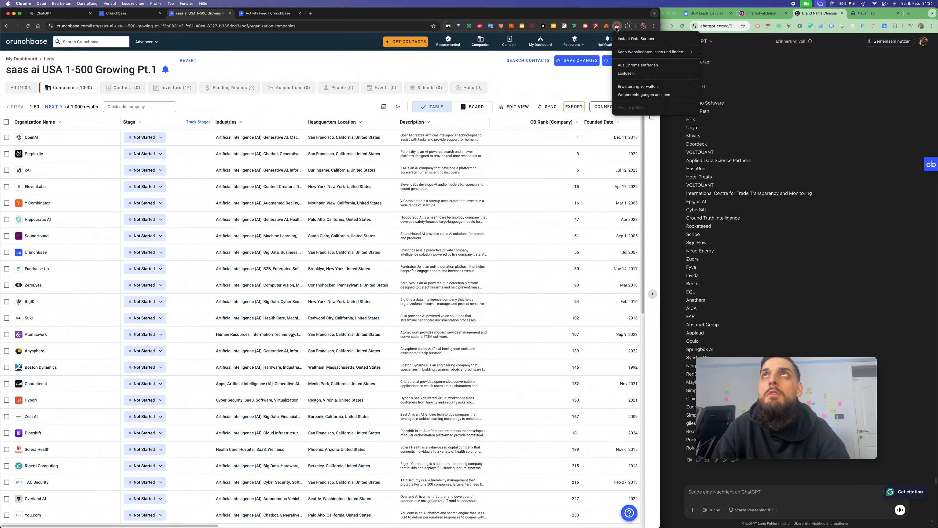
{"action": "left_click", "coordinate": [621, 41]}
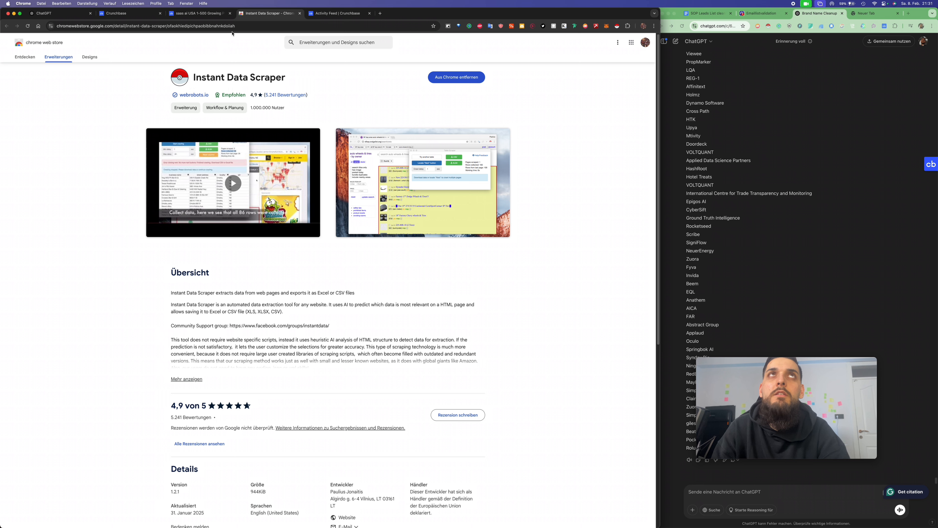
{"action": "key", "text": "super+w"}
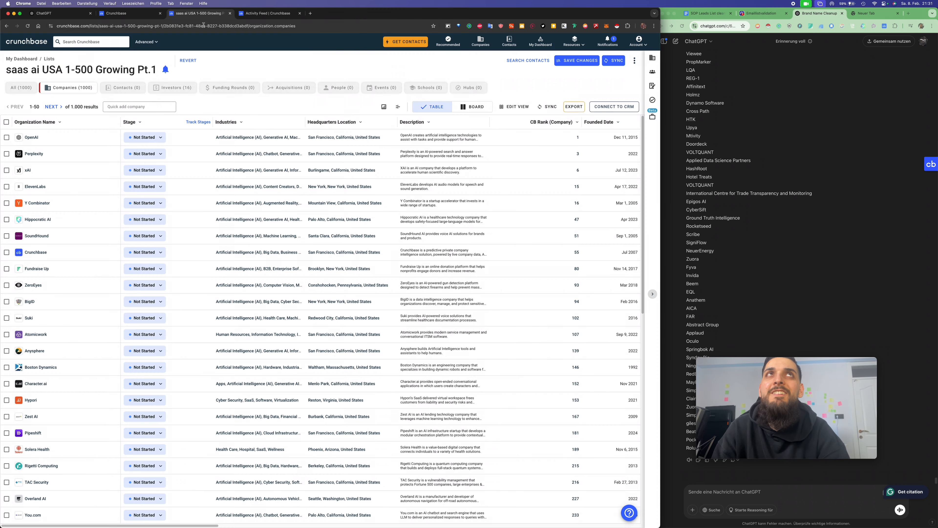
- Run Instant Data Scraper on the list, enlarge its window and place it so the first list rows stay visible
{"action": "left_click", "coordinate": [617, 26]}
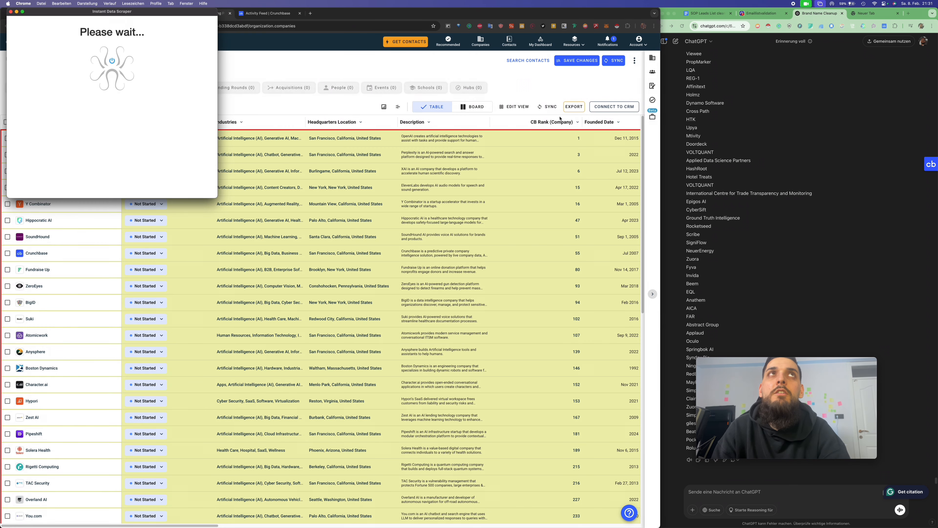
{"action": "left_click_drag", "start_coordinate": [163, 15], "coordinate": [378, 87]}
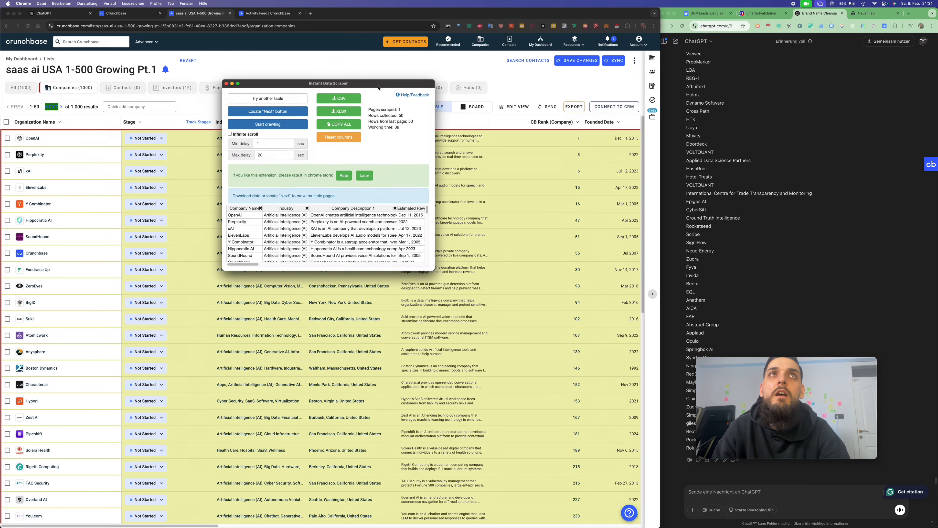
{"action": "double_click", "coordinate": [378, 85]}
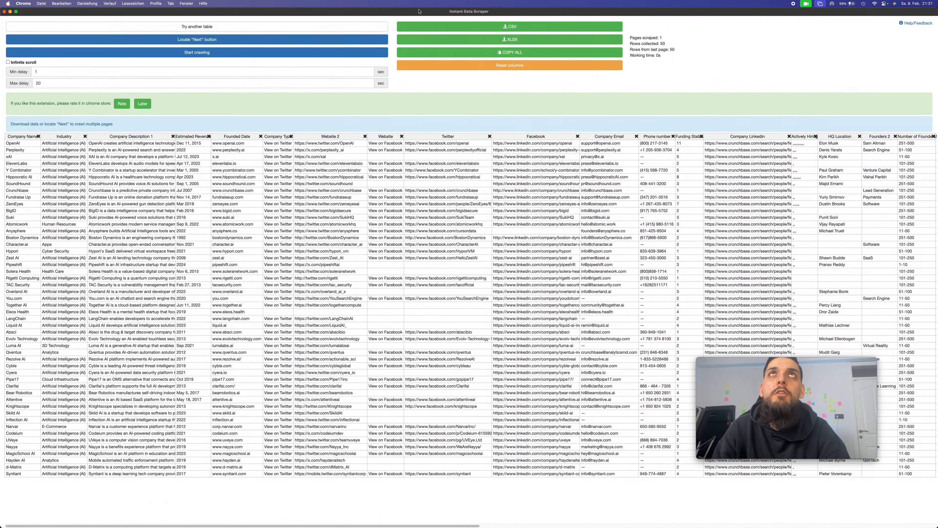
{"action": "mouse_move", "coordinate": [419, 10]}
{"action": "left_click_drag", "start_coordinate": [370, 8], "coordinate": [378, 210]}
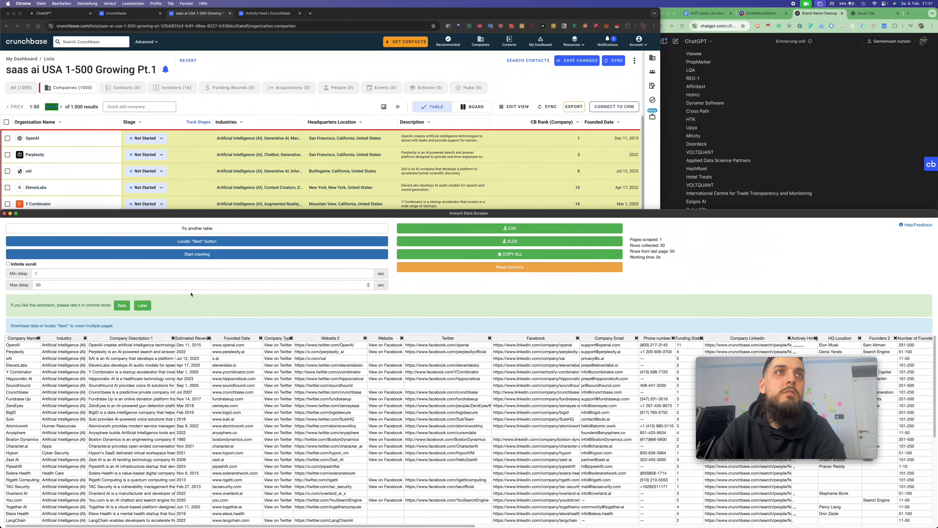
- Compare the scraped columns with the list and rename the founding-date column from Estimated Revenue to Founded Date
{"action": "scroll", "coordinate": [351, 184], "scroll_direction": "right", "scroll_amount": 10}
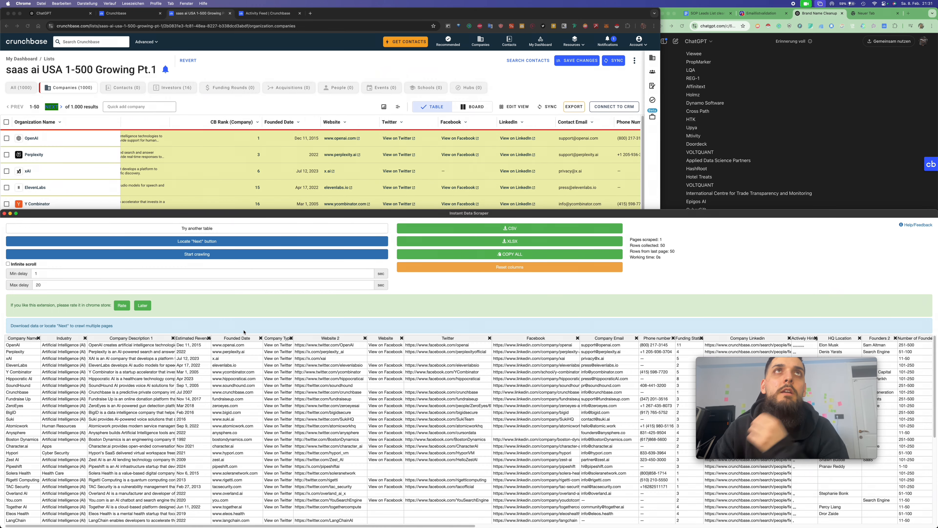
{"action": "scroll", "coordinate": [233, 385], "scroll_direction": "right", "scroll_amount": 4}
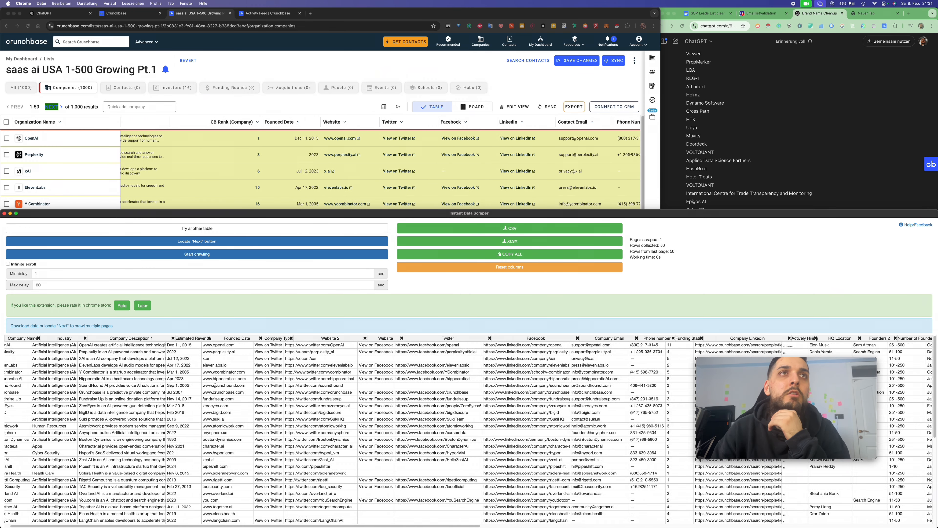
{"action": "scroll", "coordinate": [201, 354], "scroll_direction": "left", "scroll_amount": 4}
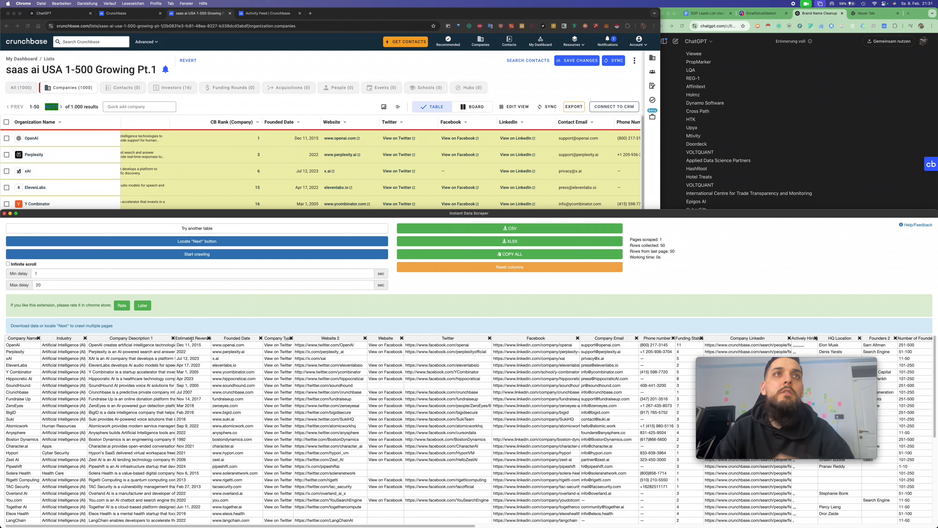
{"action": "double_click", "coordinate": [191, 338]}
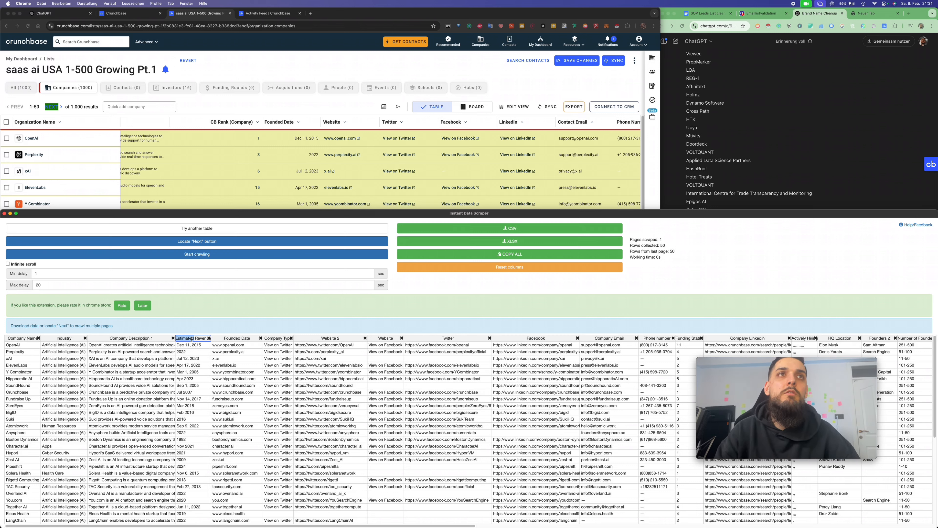
{"action": "key", "text": "super+x"}
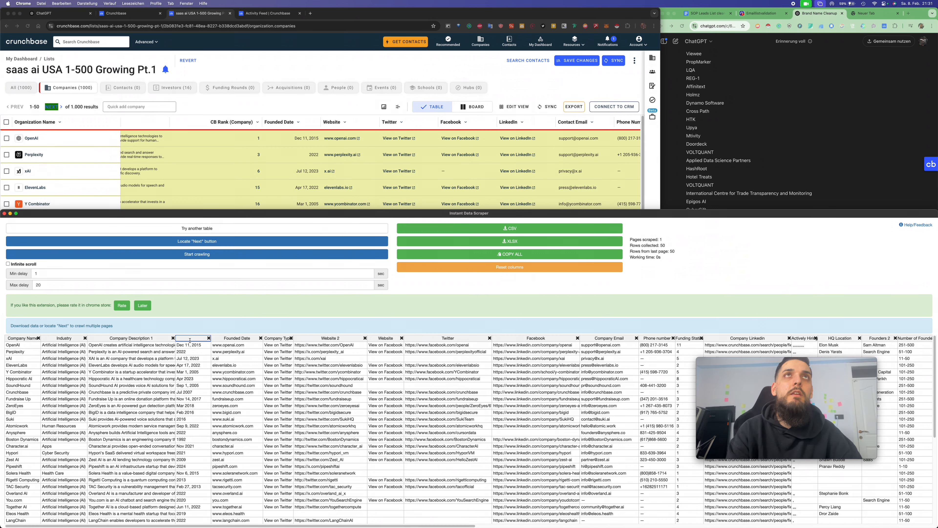
{"action": "key", "text": "shift+super+c"}
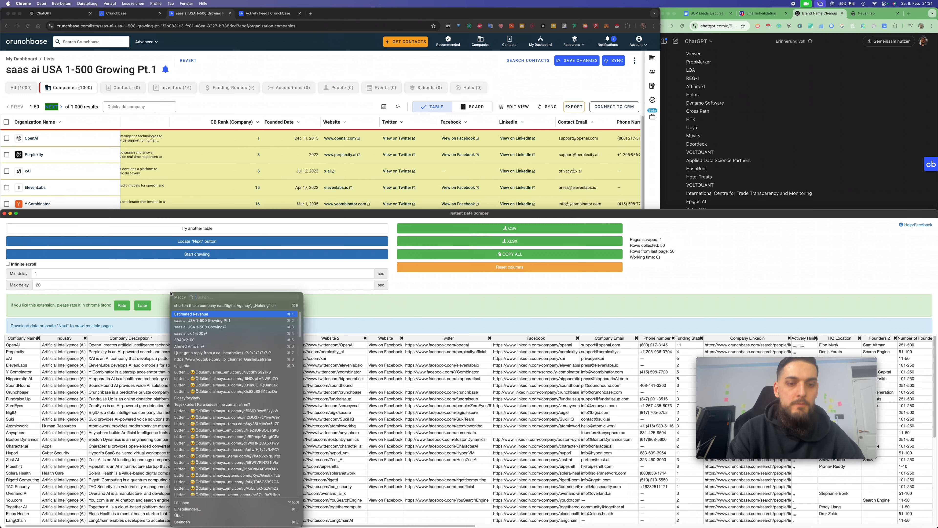
{"action": "type", "text": "founded"}
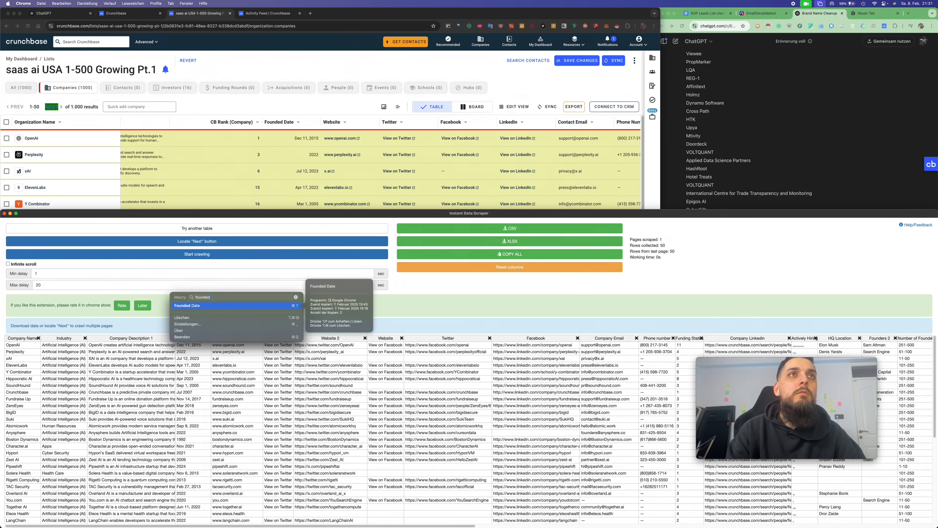
{"action": "key", "text": "Return"}
{"action": "left_click", "coordinate": [238, 354]}
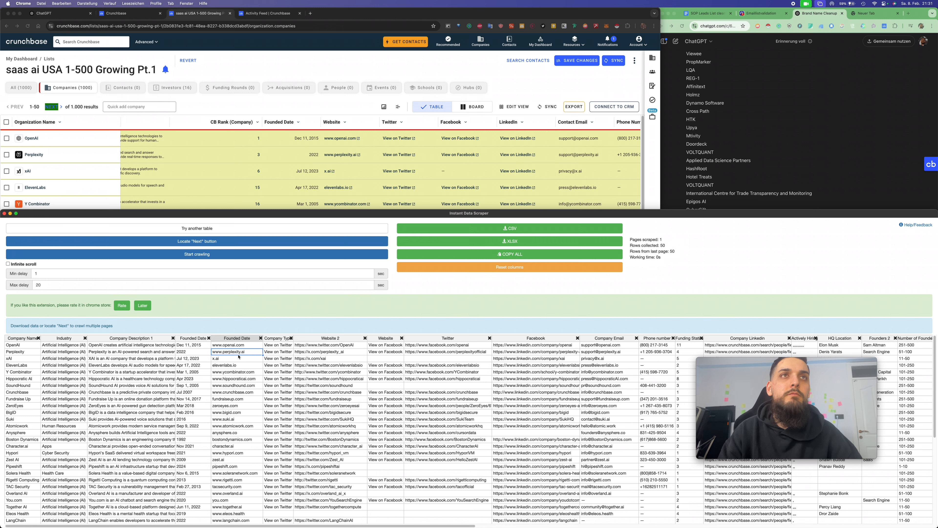
- Rename the column holding the company web addresses to Website
{"action": "triple_click", "coordinate": [245, 338]}
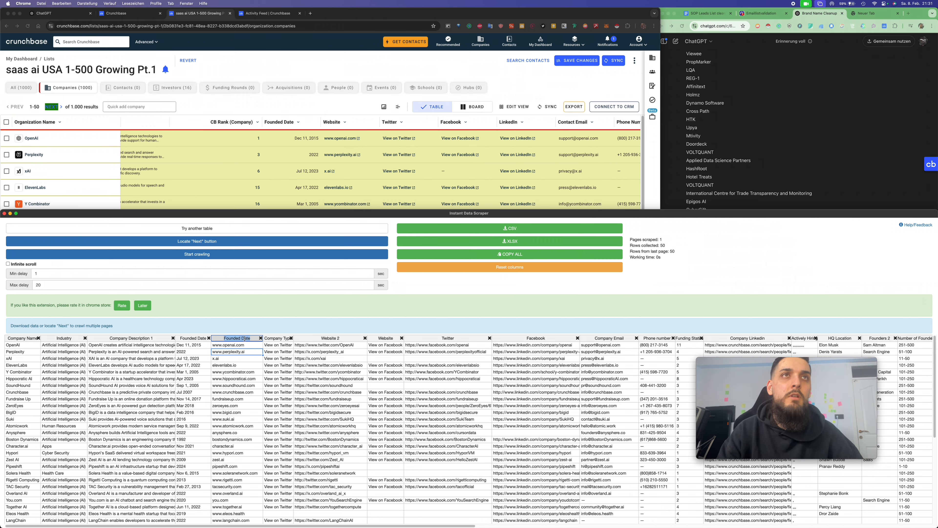
{"action": "key", "text": "BackSpace"}
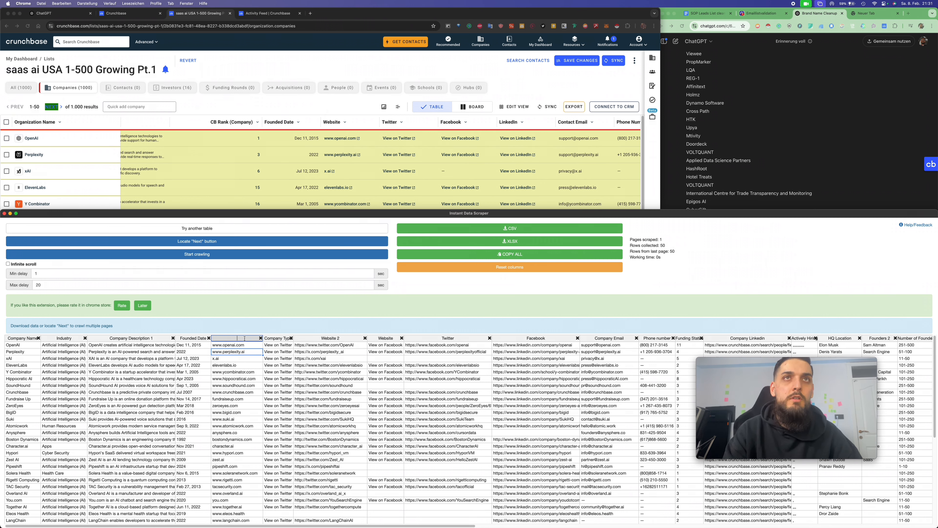
{"action": "triple_click", "coordinate": [329, 336]}
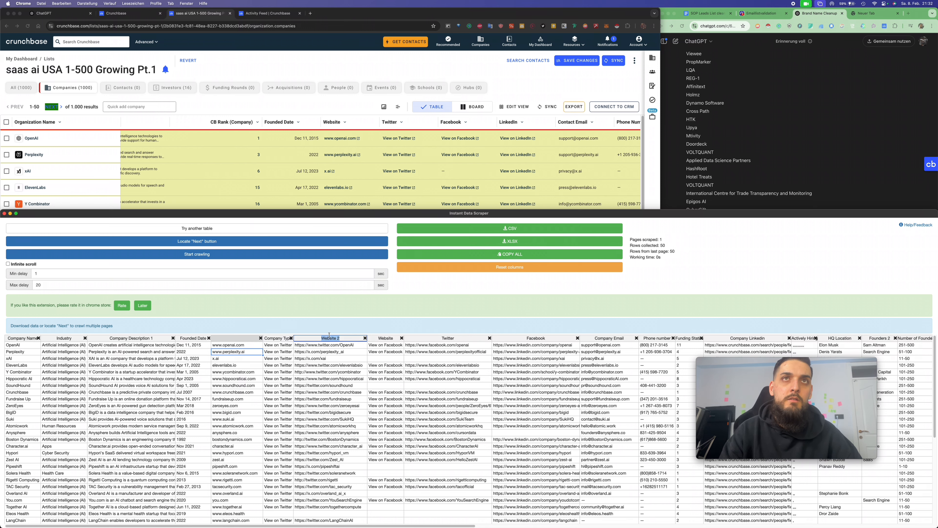
{"action": "left_click", "coordinate": [231, 337]}
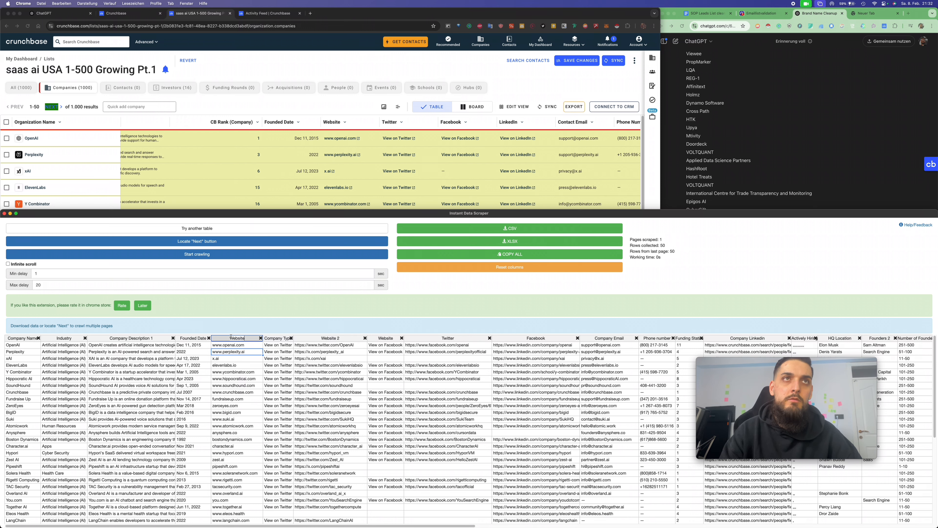
- Clear the Company Type header and delete that column of "View on Twitter" texts from the scraped table
{"action": "left_click", "coordinate": [269, 344]}
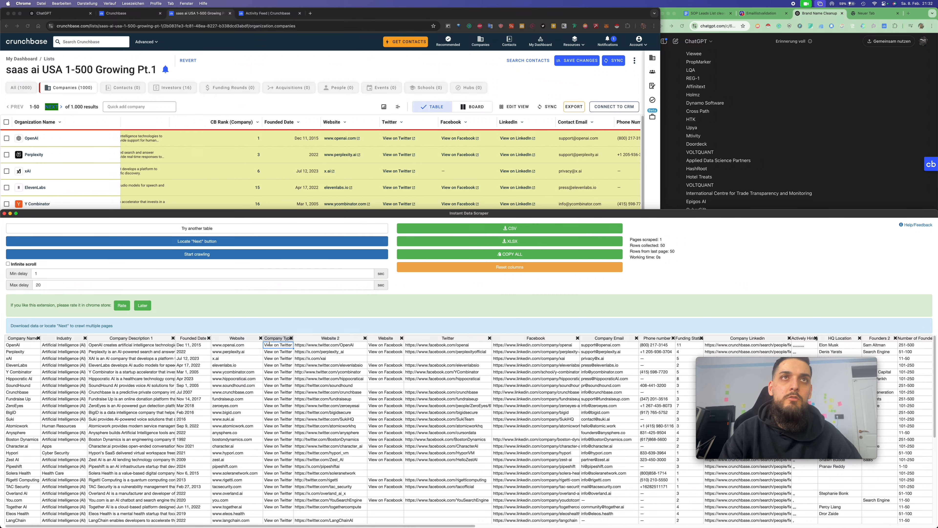
{"action": "left_click", "coordinate": [284, 338]}
{"action": "key", "text": "super+a"}
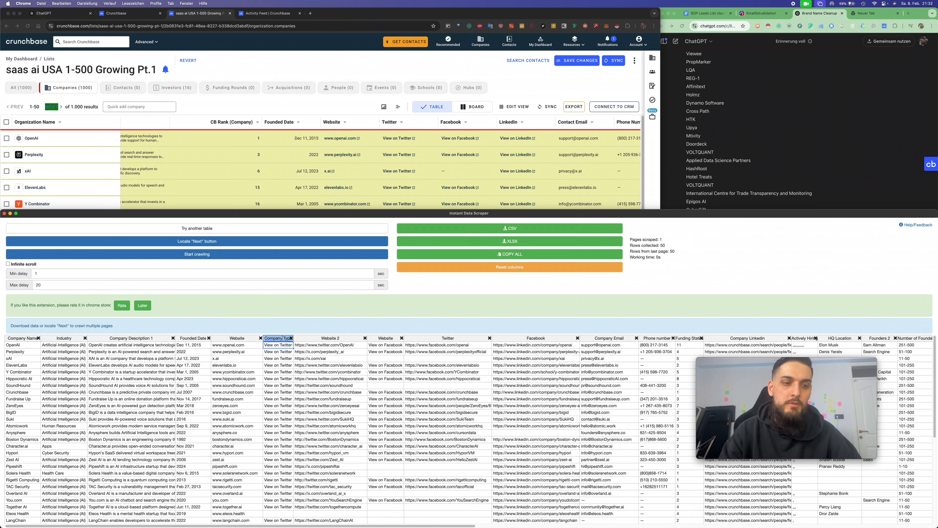
{"action": "key", "text": "BackSpace"}
{"action": "left_click", "coordinate": [291, 343]}
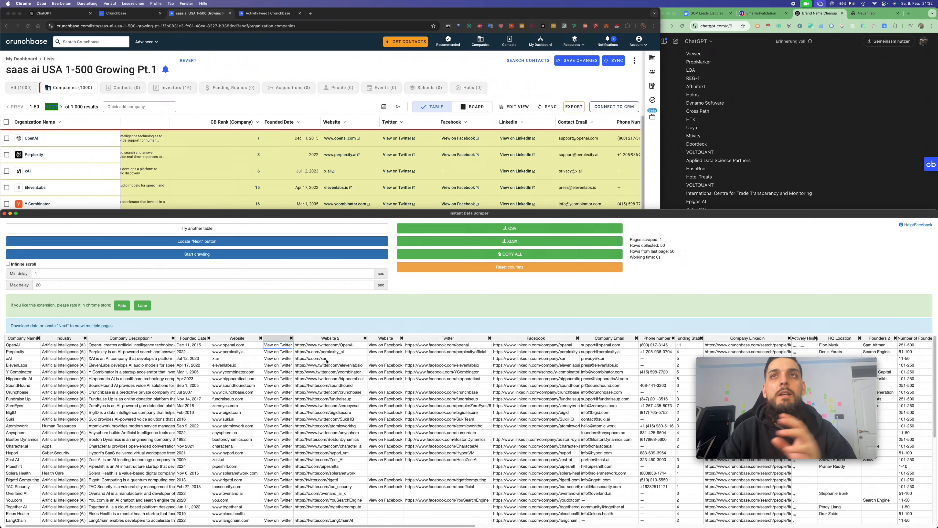
{"action": "left_click", "coordinate": [303, 358]}
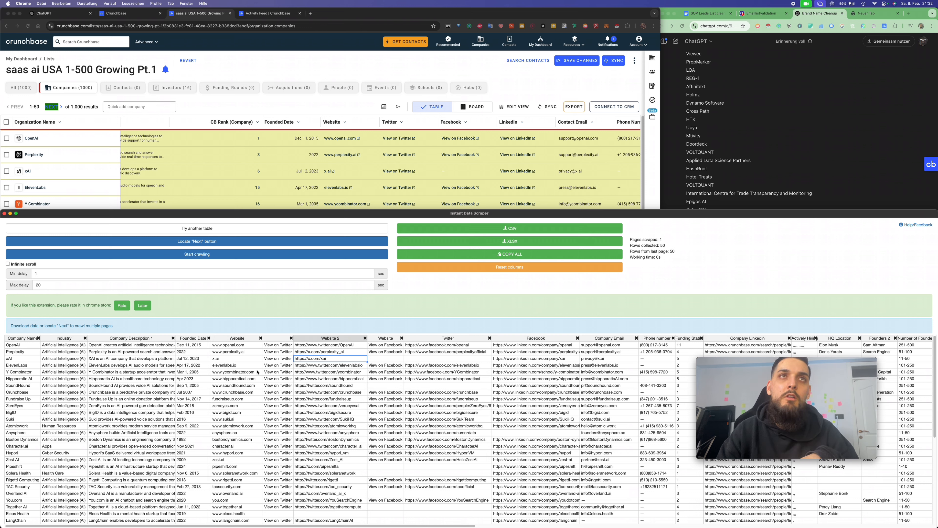
{"action": "left_click", "coordinate": [291, 338]}
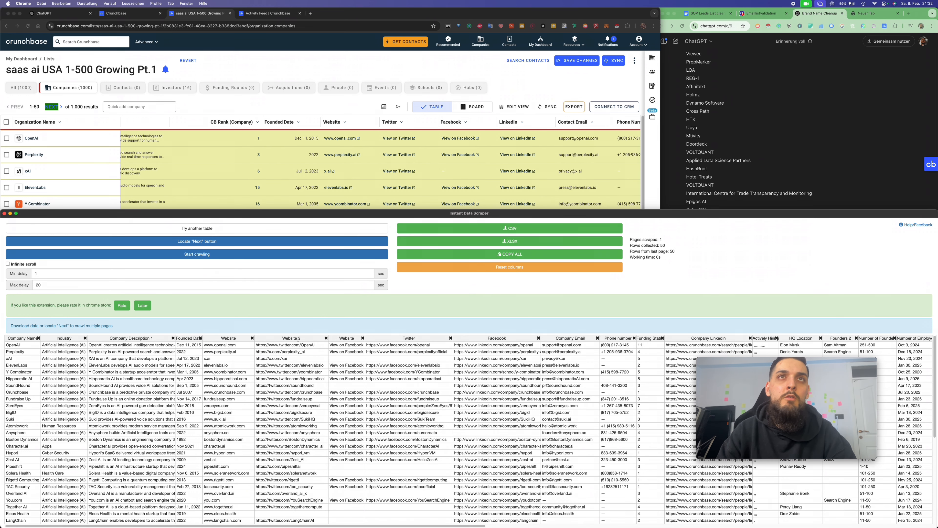
- Move the Twitter header to the column of Twitter profile links, replacing Website 2 with Twitter
{"action": "double_click", "coordinate": [375, 338]}
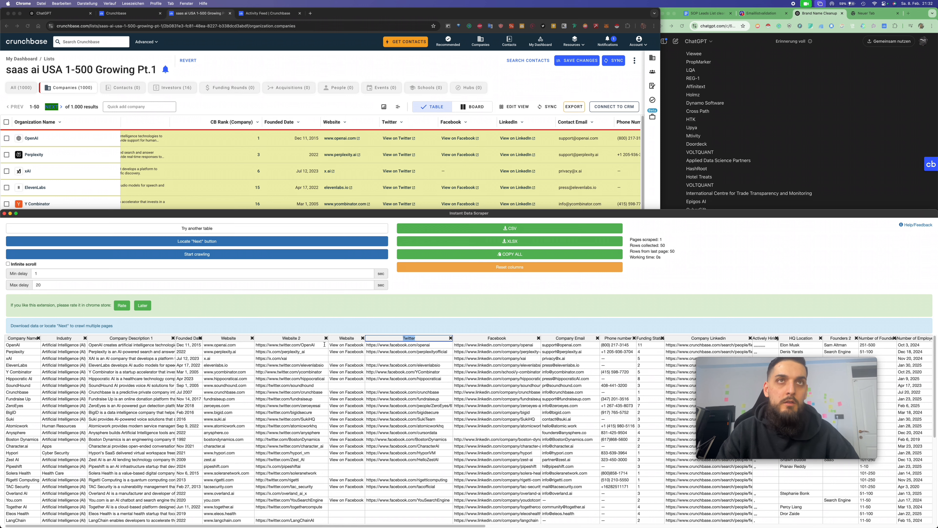
{"action": "key", "text": "super+x"}
{"action": "double_click", "coordinate": [314, 338]}
{"action": "key", "text": "super+v"}
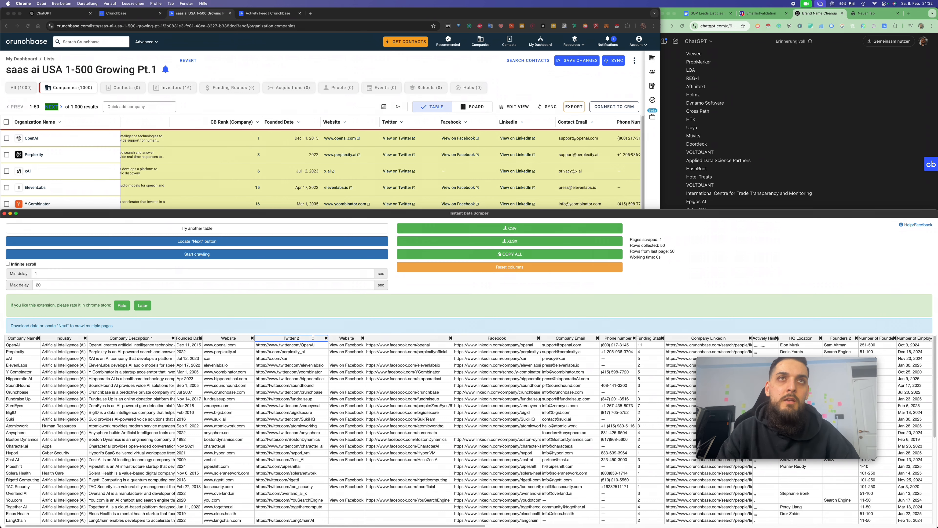
{"action": "key", "text": "BackSpace"}
{"action": "key", "text": "BackSpace"}
{"action": "left_click", "coordinate": [319, 365]}
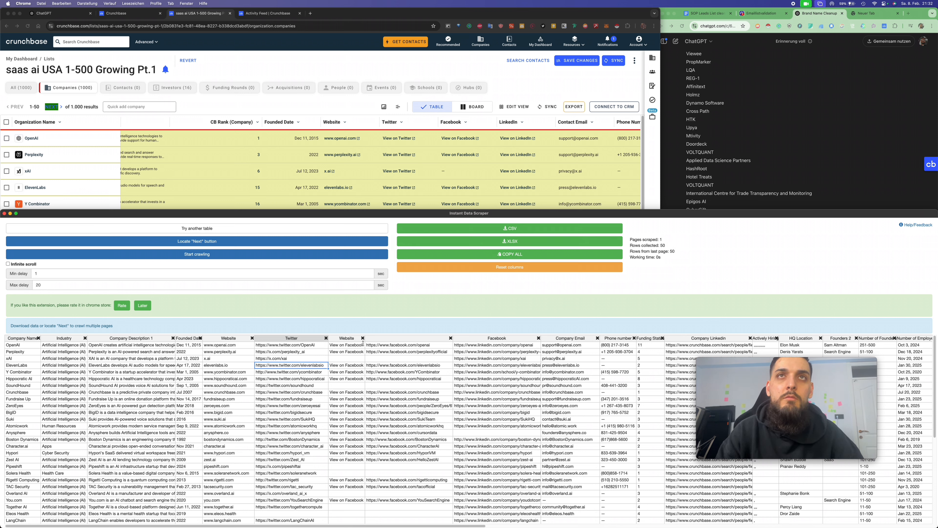
- Label the column of Facebook links Facebook and delete the adjacent column of "View on Facebook" texts
{"action": "double_click", "coordinate": [353, 344]}
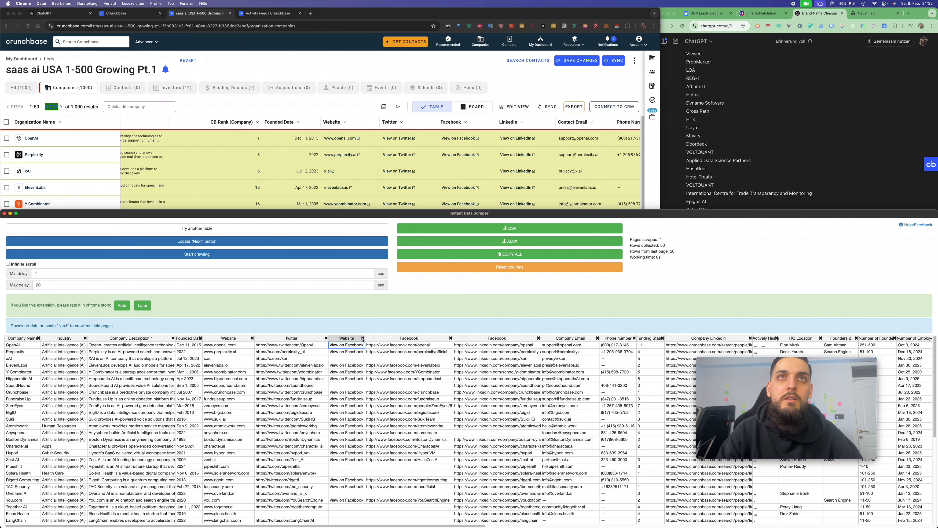
{"action": "left_click", "coordinate": [362, 338]}
{"action": "left_click", "coordinate": [360, 365]}
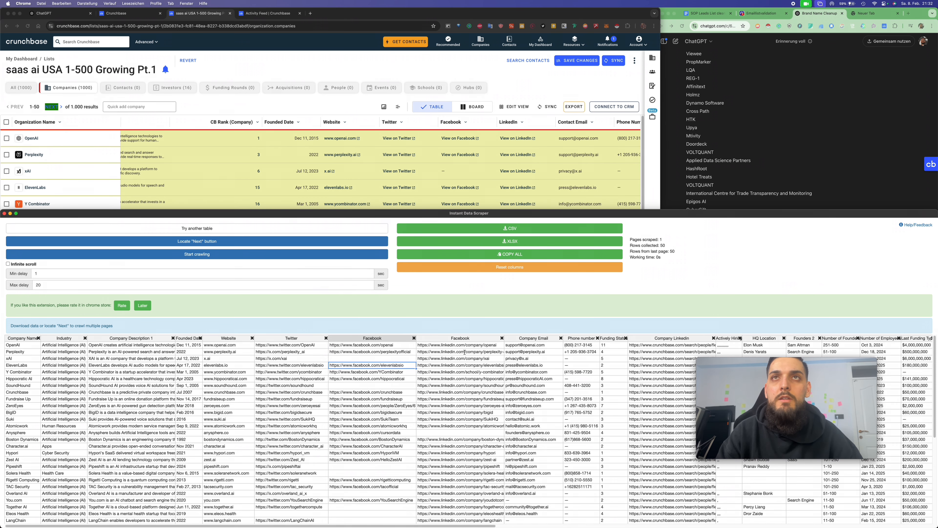
- Move the Company LinkedIn header from the people-search link column to the column of LinkedIn company links
{"action": "double_click", "coordinate": [459, 338]}
{"action": "scroll", "coordinate": [477, 351], "scroll_direction": "right", "scroll_amount": 4}
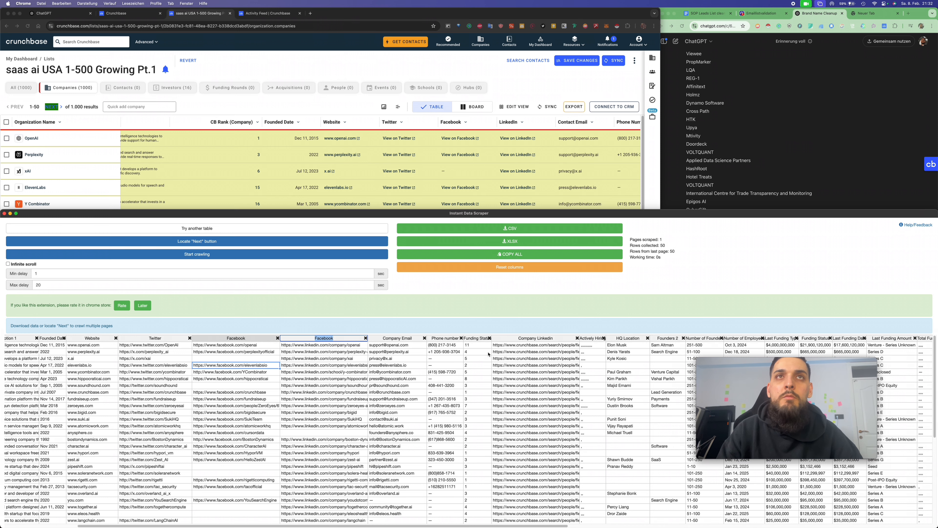
{"action": "double_click", "coordinate": [519, 338]}
{"action": "key", "text": "ctrl+x"}
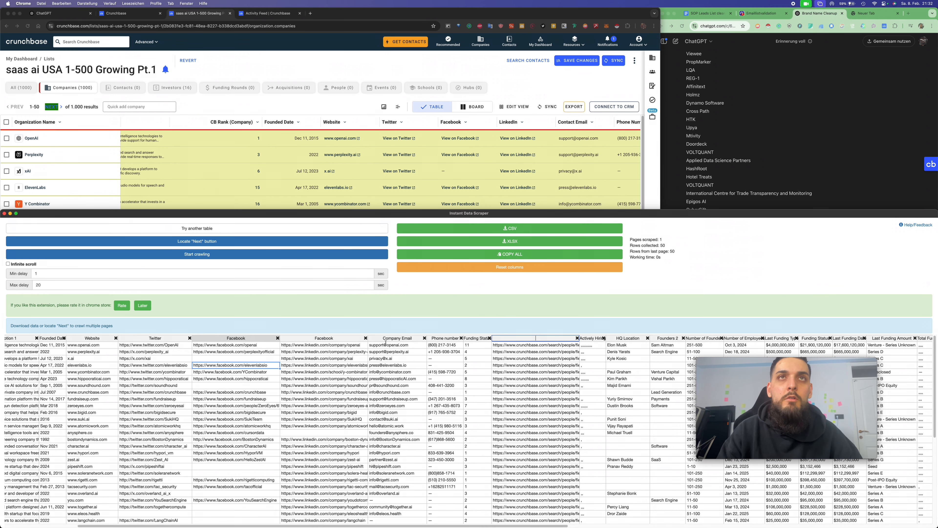
{"action": "double_click", "coordinate": [324, 338]}
{"action": "key", "text": "ctrl+v"}
{"action": "left_click", "coordinate": [352, 365]}
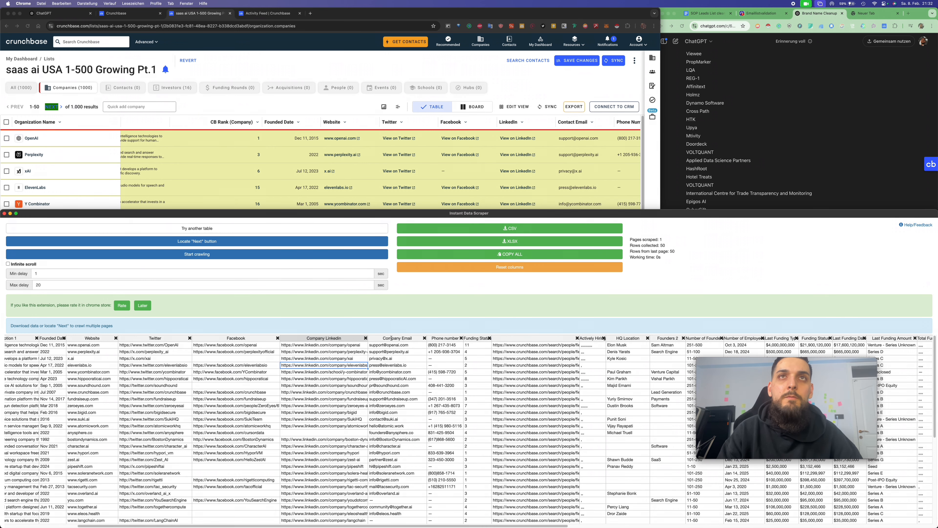
- Compare with the list's founder columns and rename the Funding Status column to Number of Founders
{"action": "scroll", "coordinate": [421, 373], "scroll_direction": "right", "scroll_amount": 5}
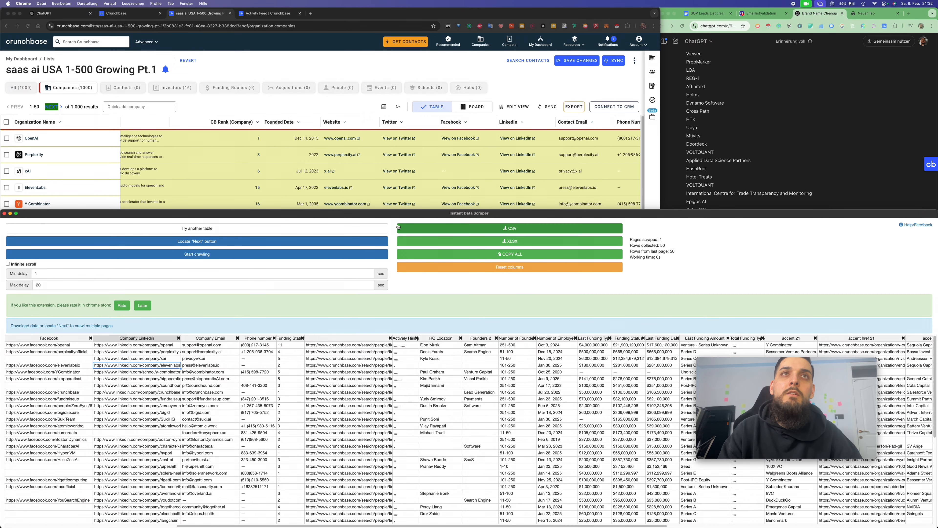
{"action": "scroll", "coordinate": [338, 182], "scroll_direction": "right", "scroll_amount": 10}
{"action": "scroll", "coordinate": [338, 183], "scroll_direction": "right", "scroll_amount": 10}
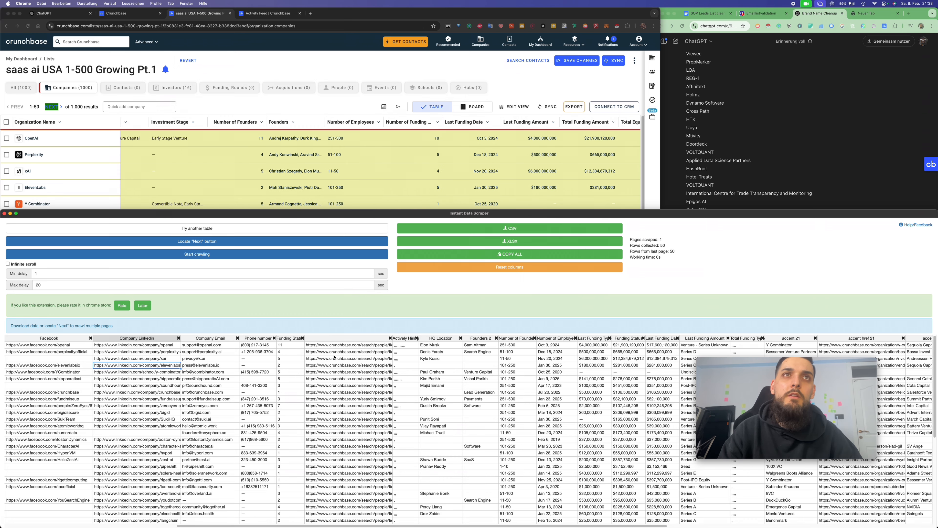
{"action": "scroll", "coordinate": [428, 184], "scroll_direction": "left", "scroll_amount": 5}
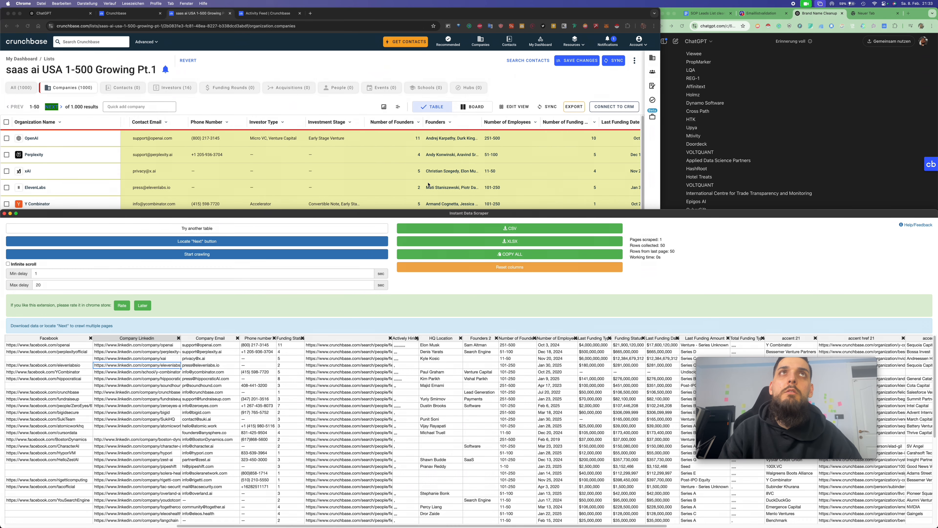
{"action": "triple_click", "coordinate": [282, 341]}
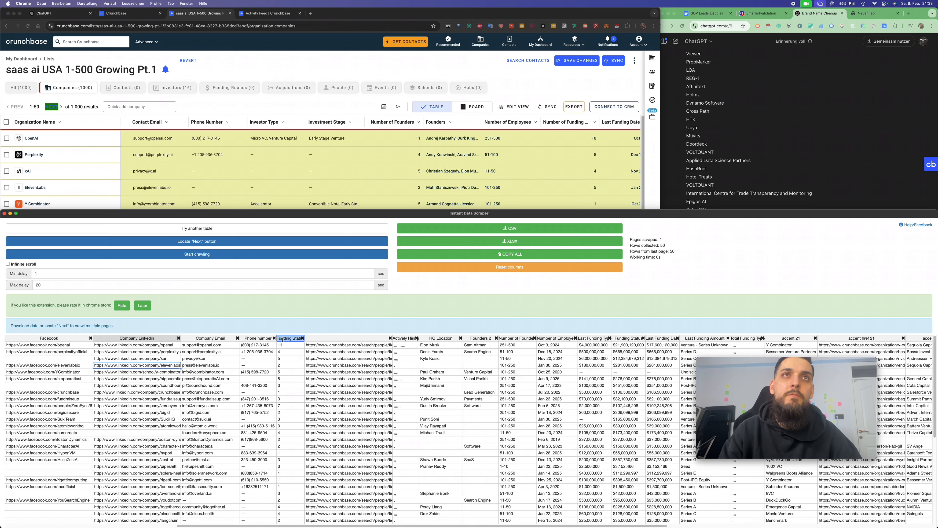
{"action": "key", "text": "BackSpace"}
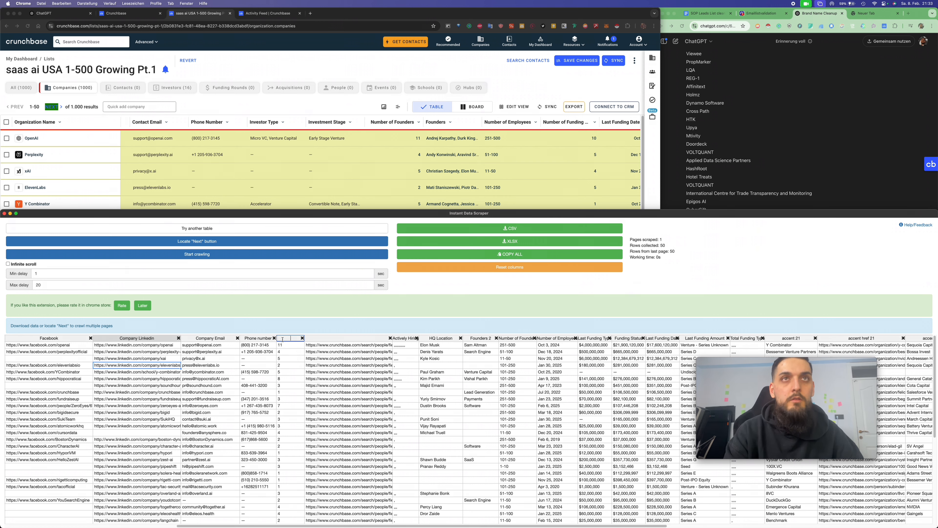
{"action": "key", "text": "super+shift+c"}
{"action": "type", "text": "num"}
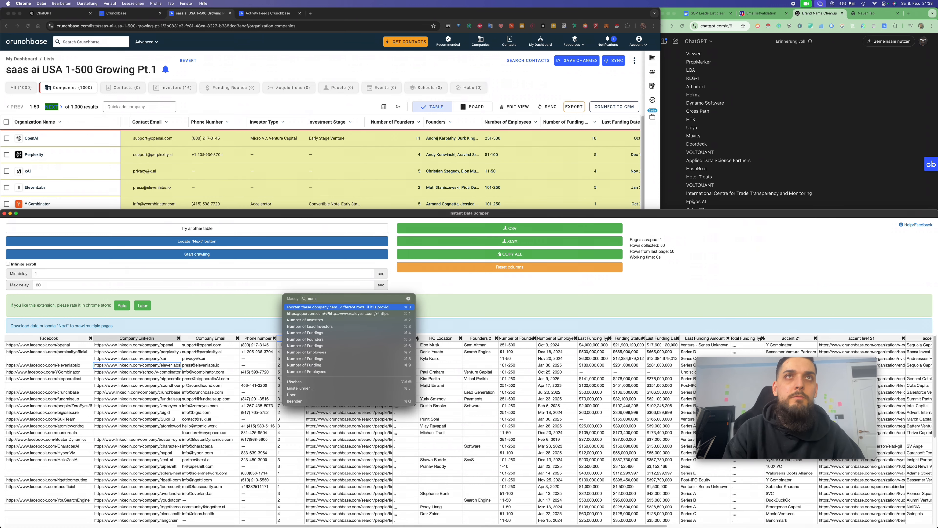
{"action": "left_click", "coordinate": [323, 340]}
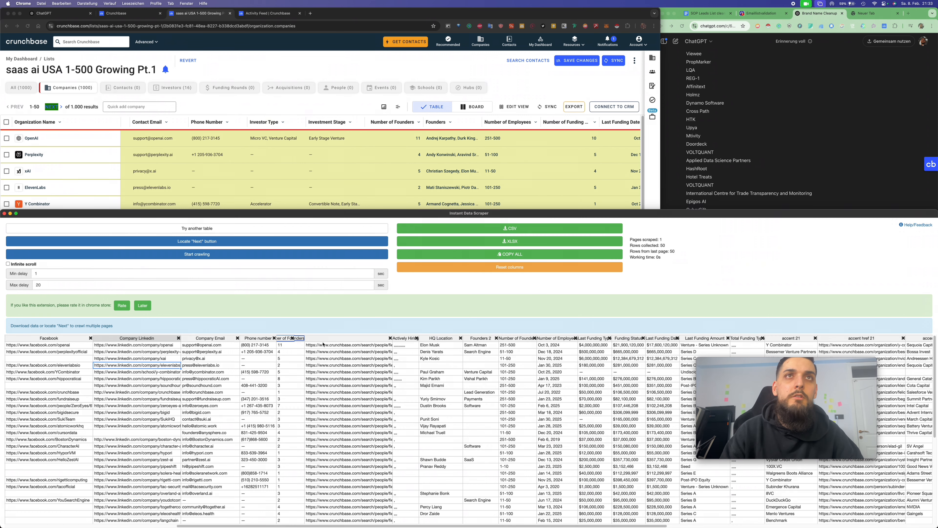
- Delete the unnamed column of Crunchbase people-search links and review the cleaned table from its first rows
{"action": "left_click", "coordinate": [323, 345]}
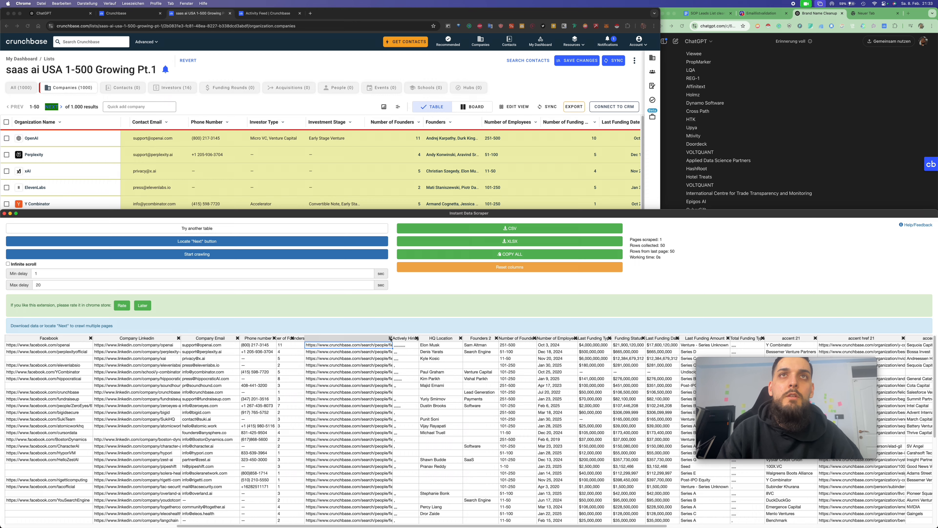
{"action": "left_click", "coordinate": [390, 338]}
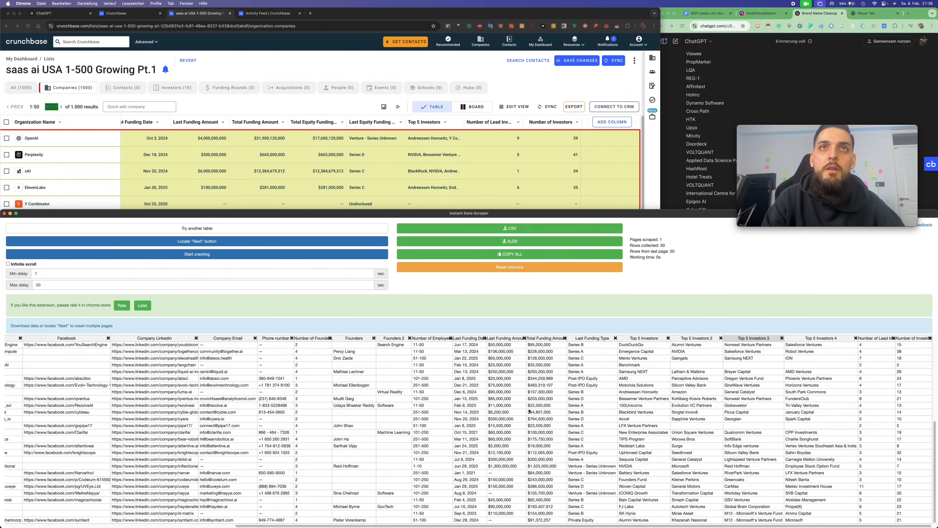
{"action": "scroll", "coordinate": [529, 410], "scroll_direction": "up", "scroll_amount": 10}
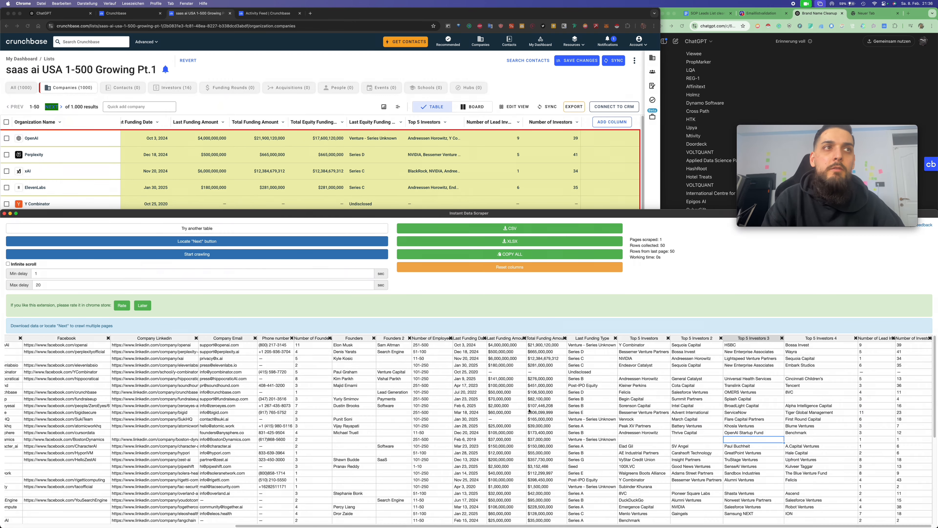
- Mark the list's next-page arrow as the Next button for the scraper and start crawling the company pages
{"action": "scroll", "coordinate": [365, 417], "scroll_direction": "left", "scroll_amount": 3}
{"action": "scroll", "coordinate": [365, 417], "scroll_direction": "left", "scroll_amount": 6}
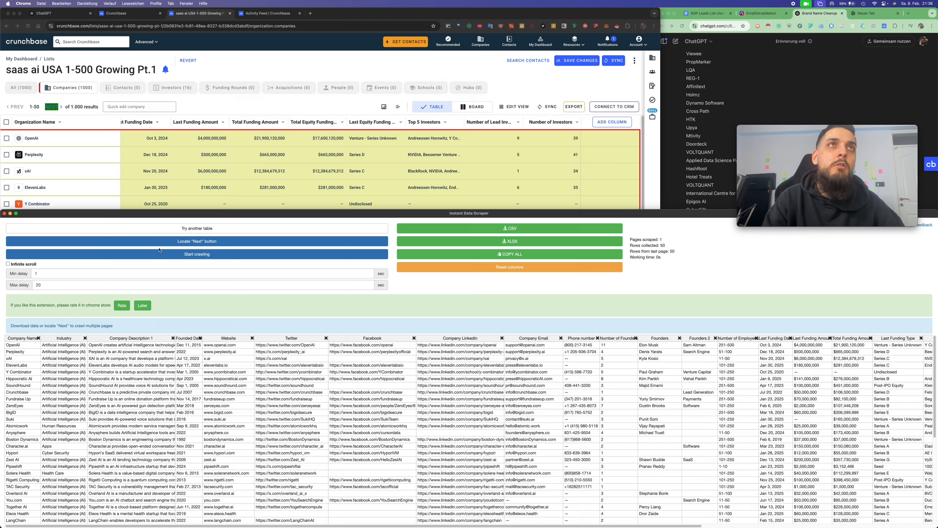
{"action": "left_click", "coordinate": [58, 107]}
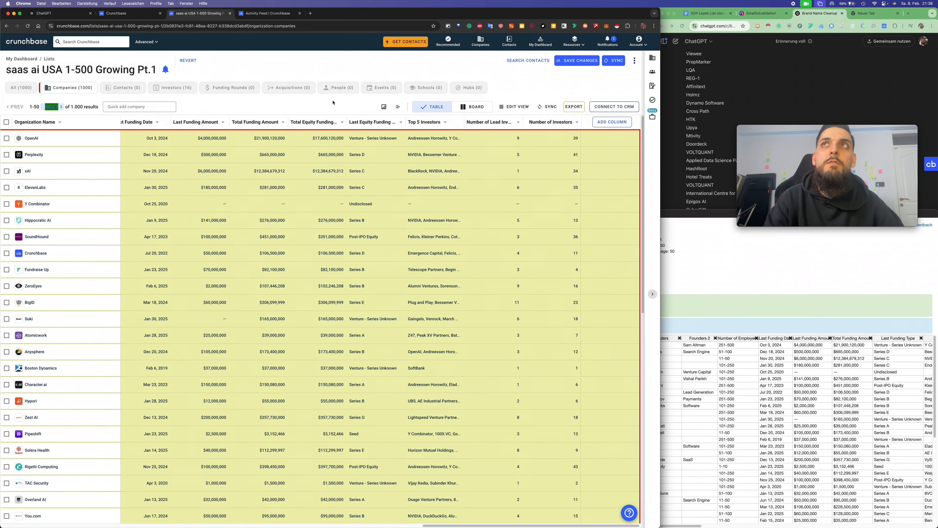
{"action": "key", "text": "ctrl+Up"}
{"action": "key", "text": "ctrl+Up"}
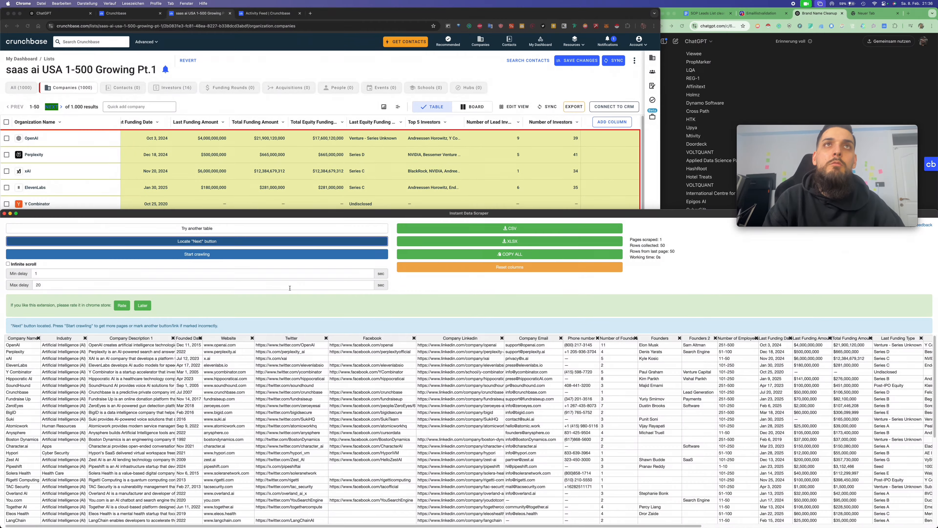
{"action": "left_click", "coordinate": [217, 255]}
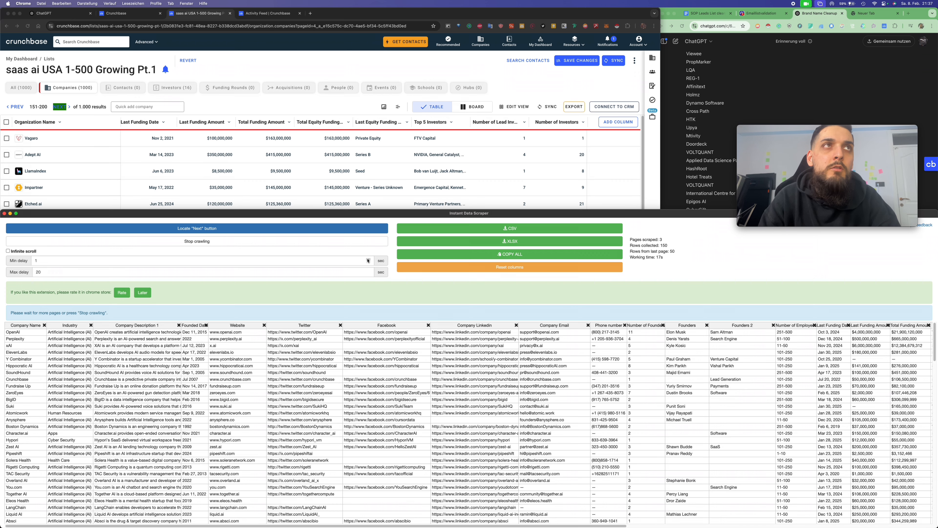
- Raise the crawler's minimum delay to 9 seconds while it collects the pages
{"action": "left_click", "coordinate": [368, 258]}
{"action": "left_click", "coordinate": [369, 259]}
{"action": "left_click", "coordinate": [369, 259]}
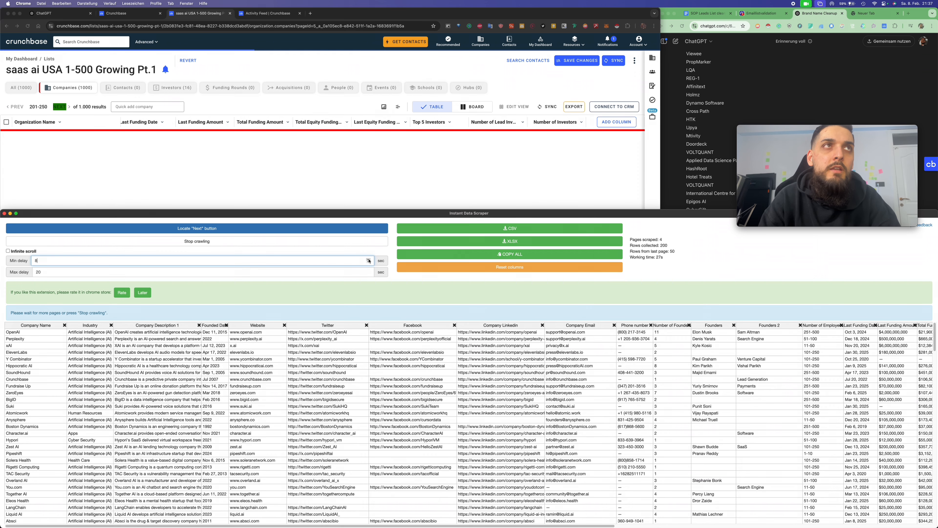
{"action": "left_click", "coordinate": [368, 259]}
{"action": "left_click", "coordinate": [366, 289]}
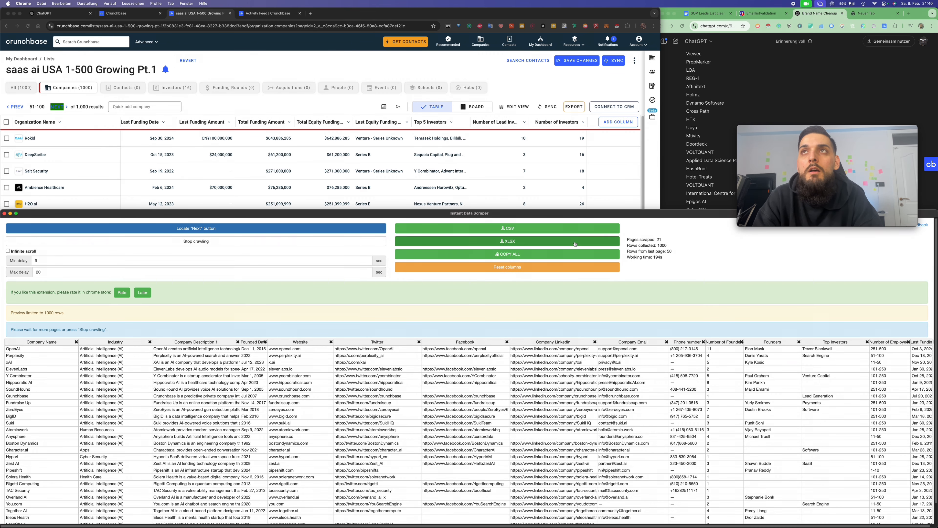
- Stop the crawl, download the collected rows as CSV, and show the downloaded file in its folder
{"action": "left_click", "coordinate": [272, 241]}
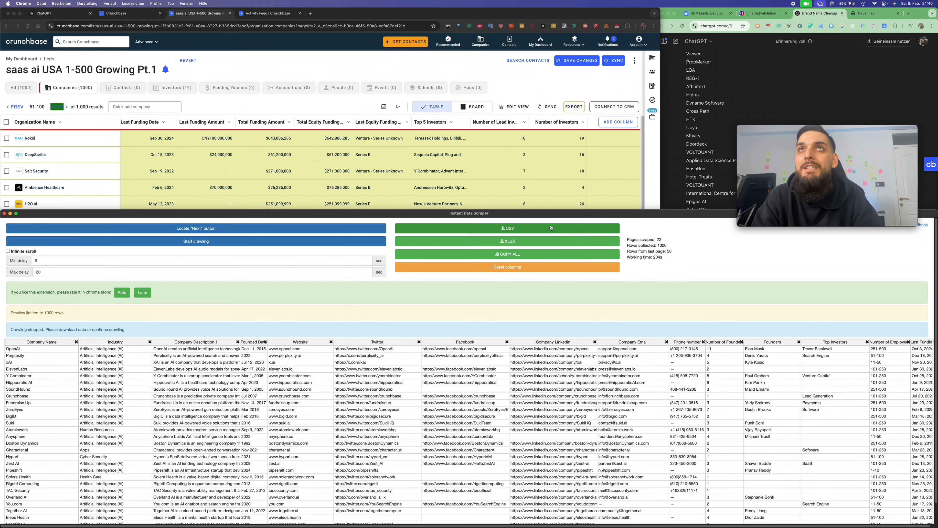
{"action": "left_click", "coordinate": [550, 228]}
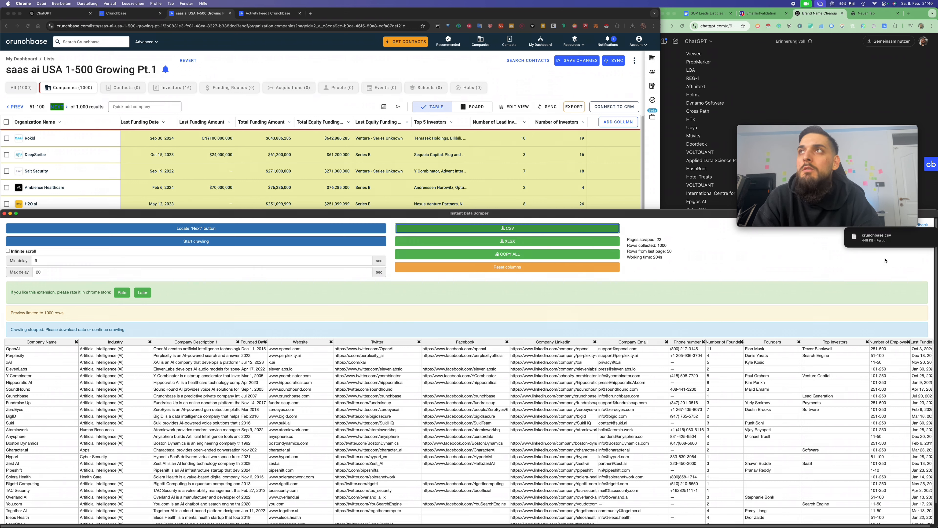
{"action": "left_click", "coordinate": [919, 237]}
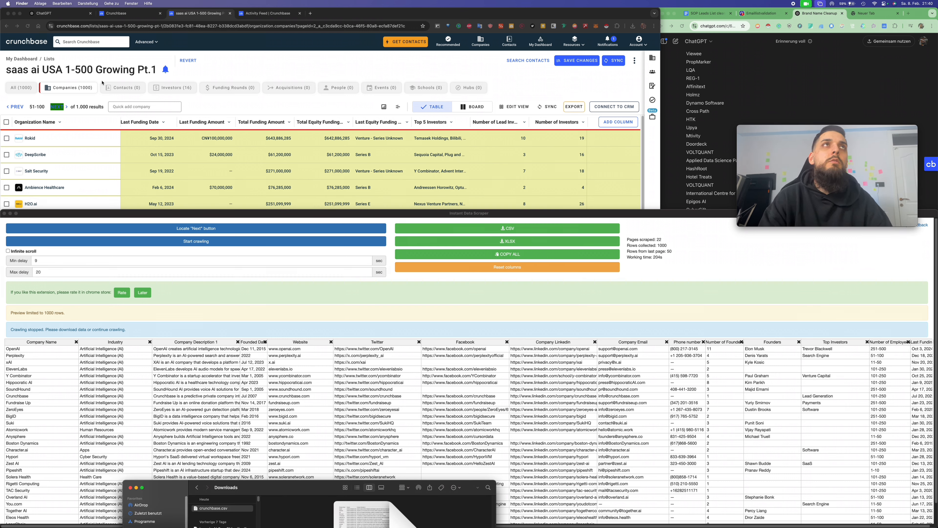
- Rename the downloaded file crunchbase.csv to crunchbase saas ai USA 1-500 Growing Pt.1.csv, reusing the list name from the clipboard history
{"action": "left_click", "coordinate": [223, 507]}
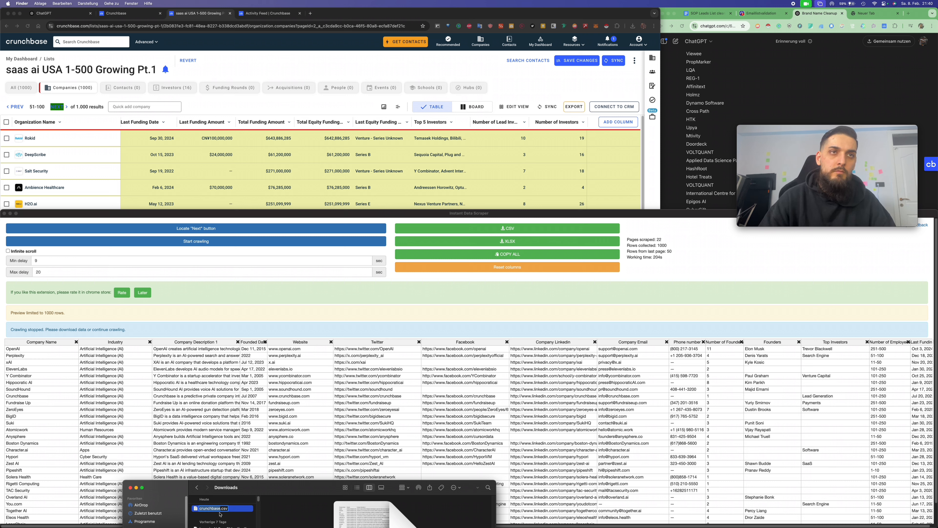
{"action": "key", "text": "Right"}
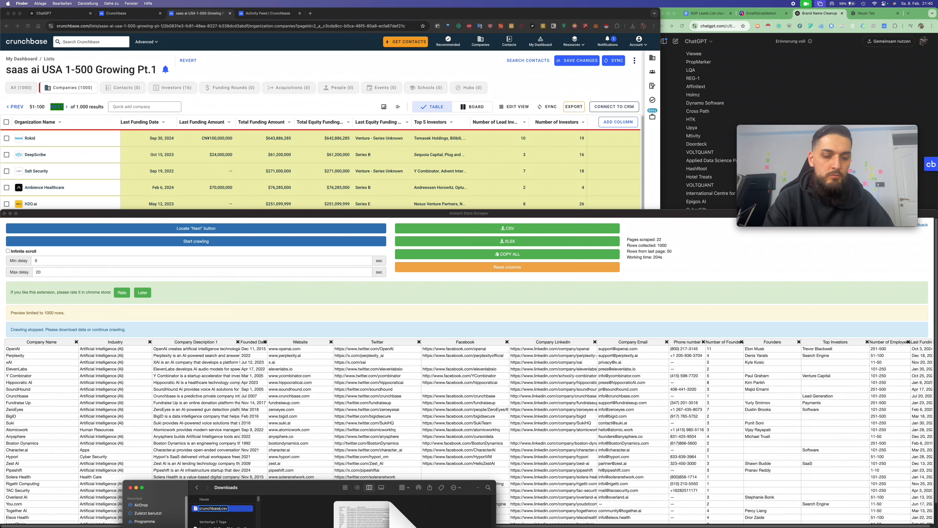
{"action": "key", "text": "super+shift+c"}
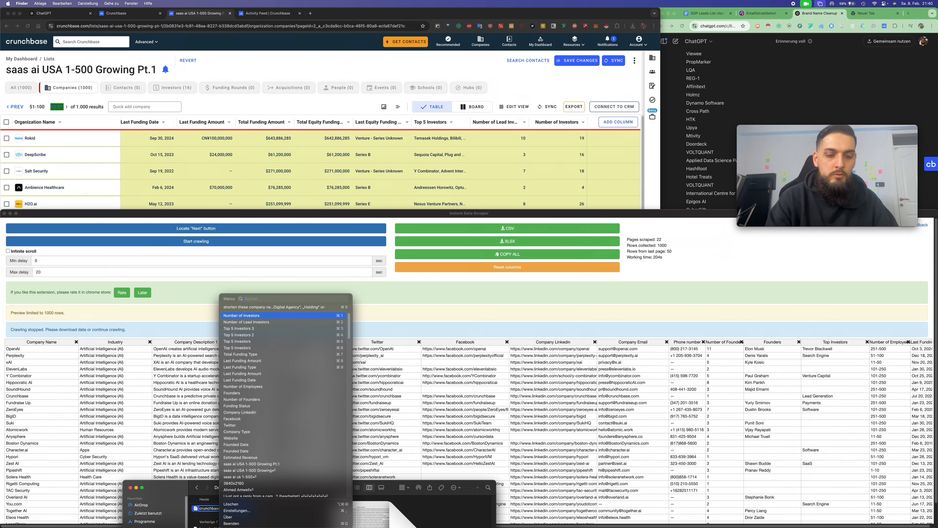
{"action": "type", "text": "saas ai"}
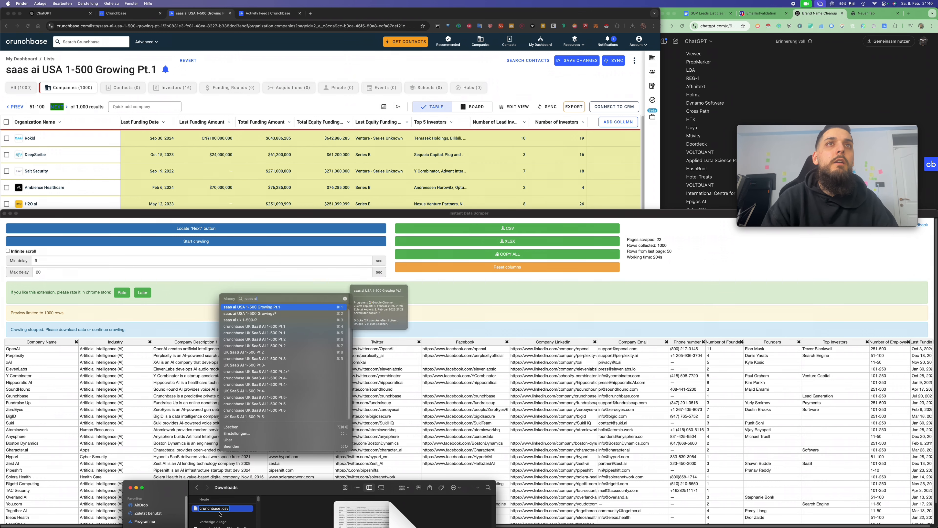
{"action": "key", "text": "Return"}
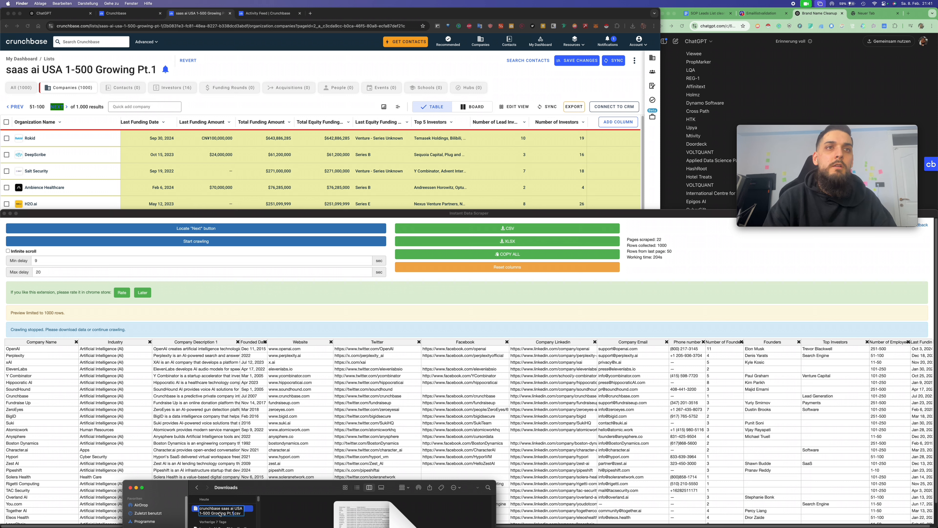
{"action": "key", "text": "Return"}
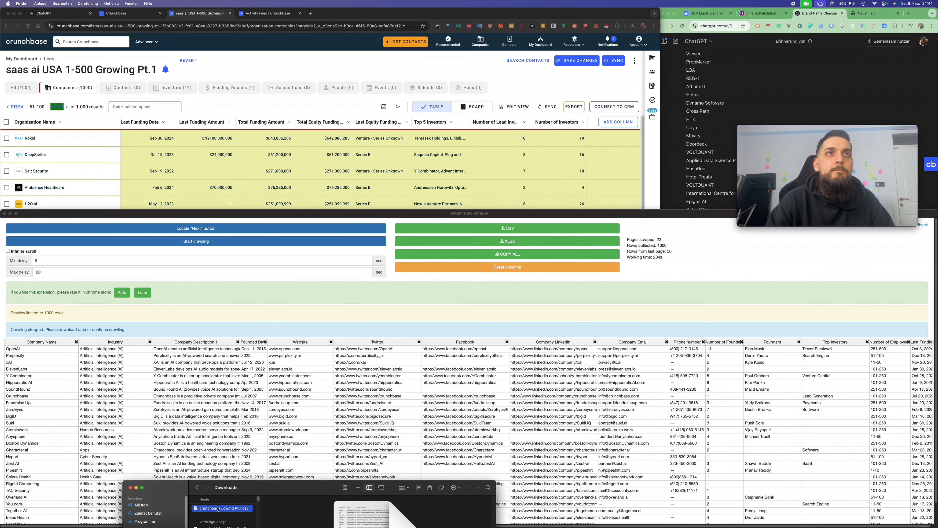
- Close the scraper, switch to Google Sheets, and rename the Copy of New Leads SOP spreadsheet as crunchbase saas ai USA 1-500 Growing Pt.1
{"action": "left_click", "coordinate": [4, 214]}
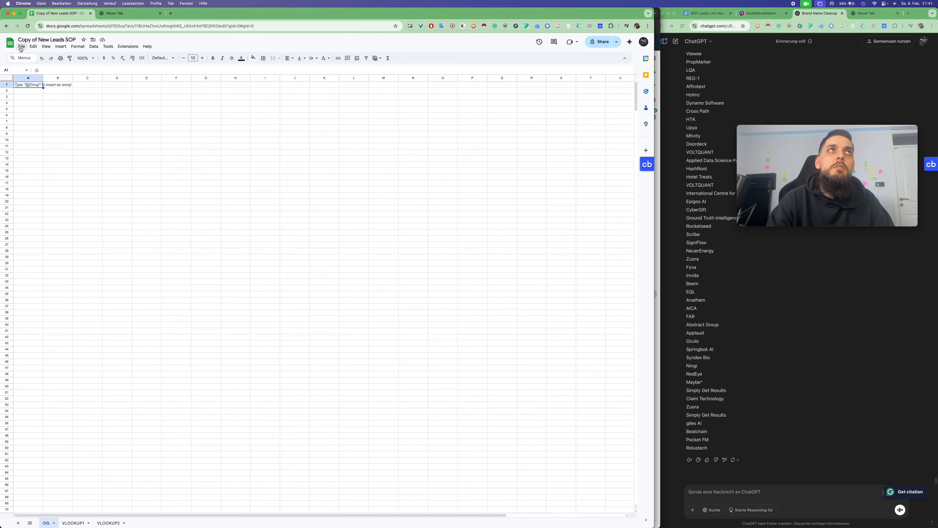
{"action": "left_click", "coordinate": [31, 39]}
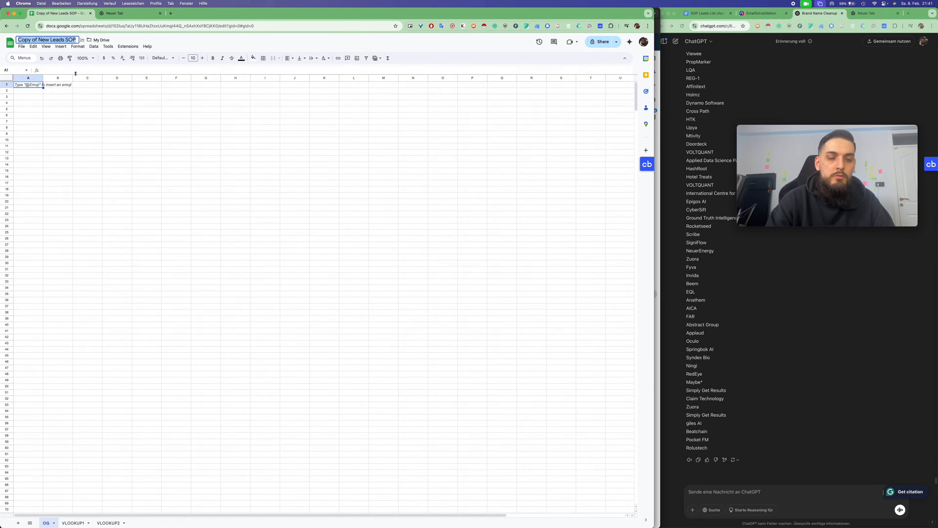
{"action": "key", "text": "ctrl+Up"}
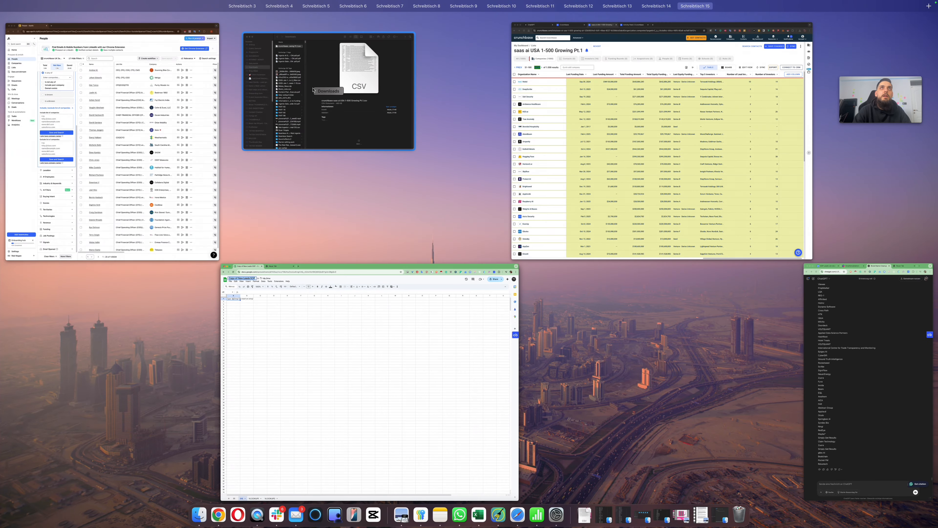
{"action": "left_click", "coordinate": [263, 98]}
{"action": "key", "text": "Return"}
{"action": "key", "text": "super+c"}
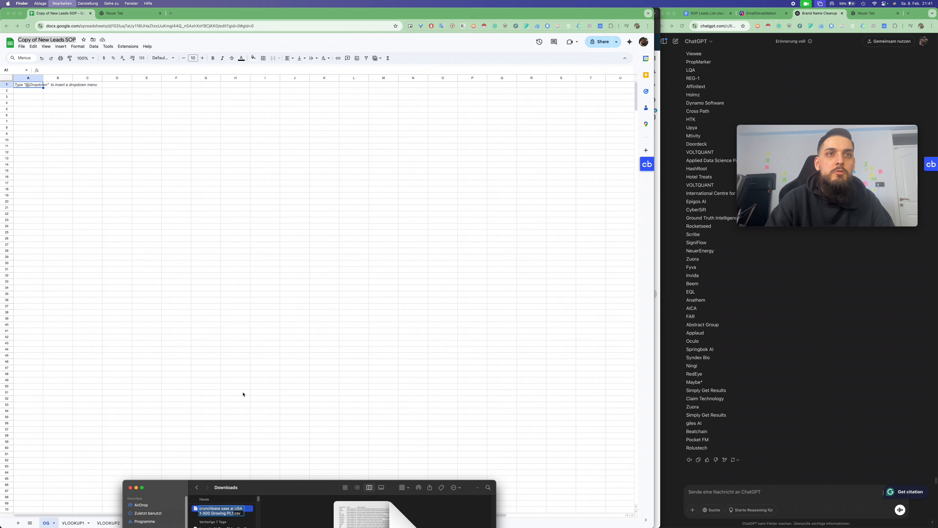
{"action": "key", "text": "Return"}
{"action": "left_click", "coordinate": [56, 40]}
{"action": "left_click", "coordinate": [55, 40]}
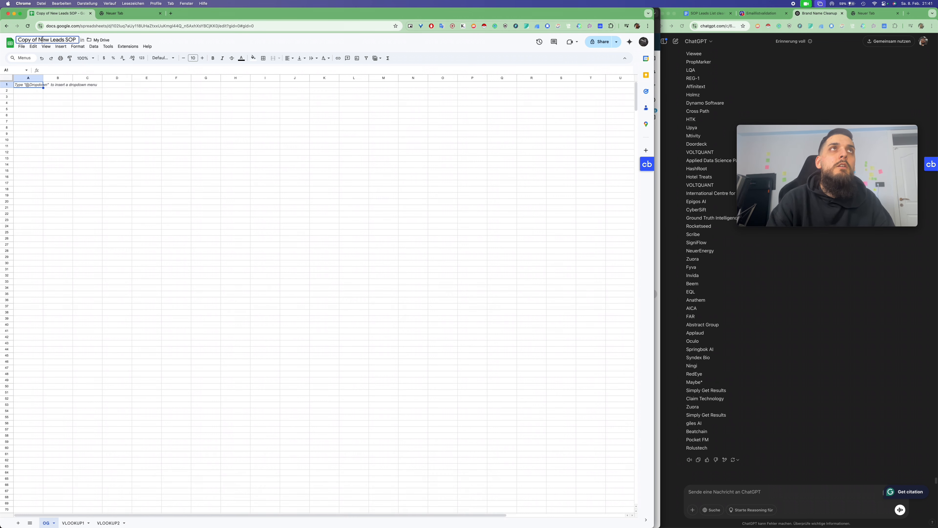
{"action": "key", "text": "super+a"}
{"action": "key", "text": "super+v"}
{"action": "left_click", "coordinate": [91, 118]}
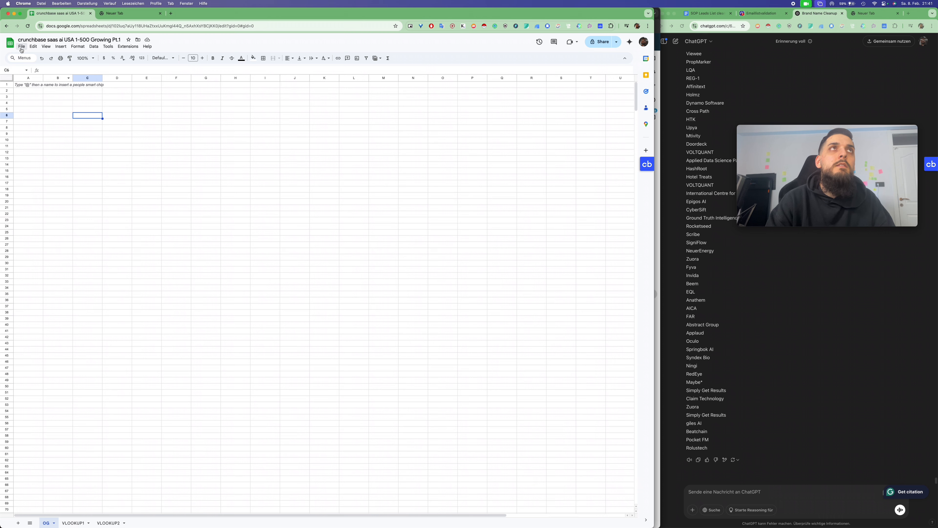
- Import the file crunchbase saas ai USA 1-500 Growing Pt.1.csv from Downloads into the spreadsheet's OG sheet
{"action": "left_click", "coordinate": [22, 50]}
{"action": "left_click", "coordinate": [37, 78]}
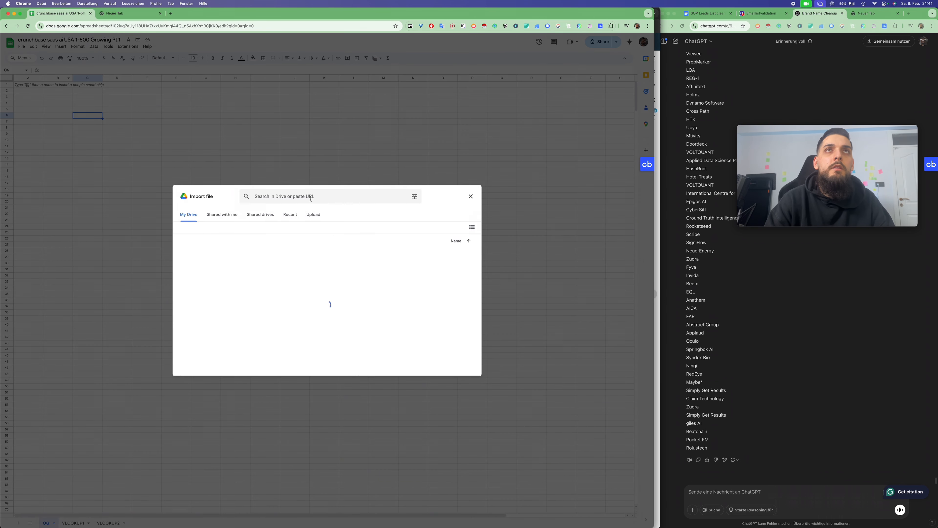
{"action": "left_click", "coordinate": [313, 215]}
{"action": "key", "text": "ctrl+Up"}
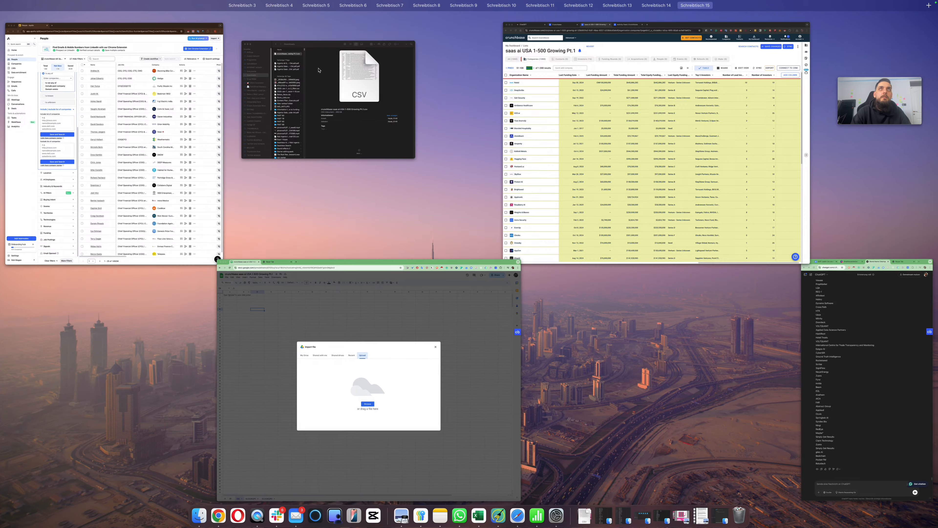
{"action": "left_click", "coordinate": [319, 70]}
{"action": "left_click_drag", "start_coordinate": [219, 510], "coordinate": [279, 267]}
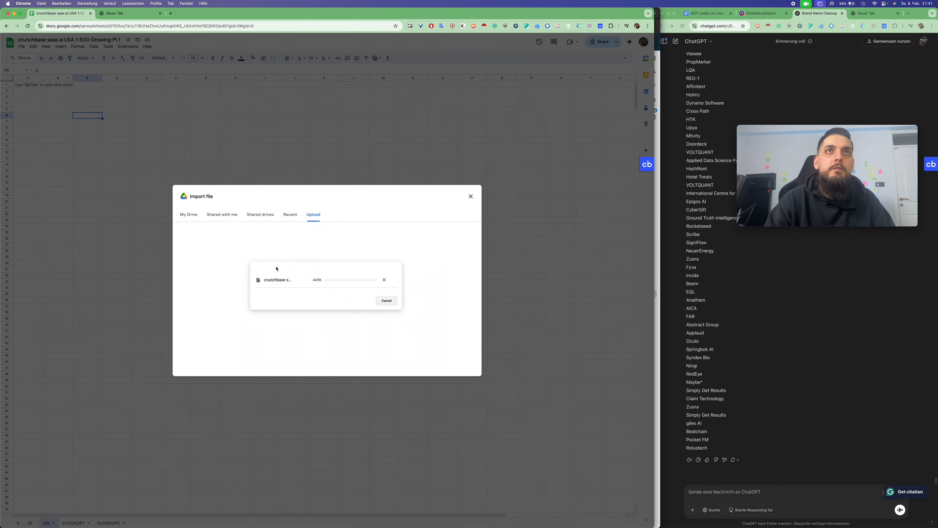
{"action": "left_click", "coordinate": [340, 320]}
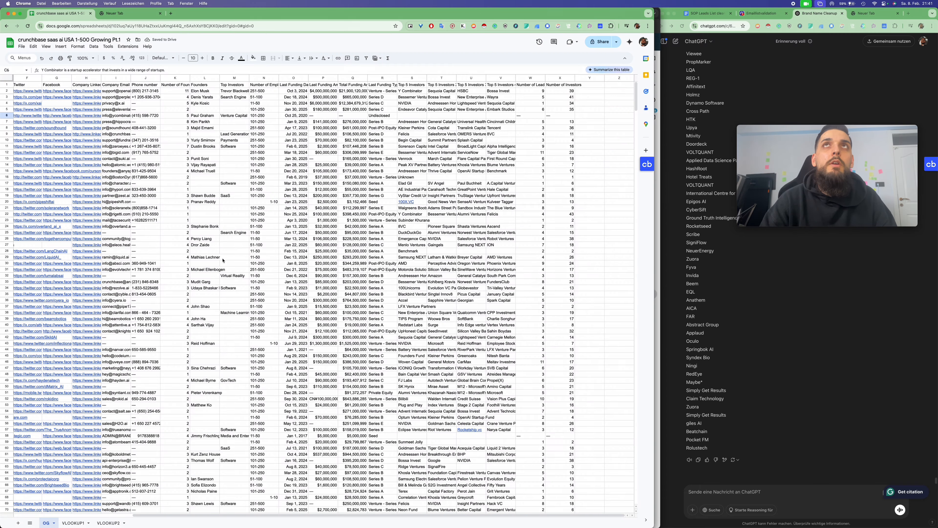
- Check the imported rows down to the last one and add a filter to the whole OG sheet
{"action": "scroll", "coordinate": [188, 272], "scroll_direction": "left", "scroll_amount": 5}
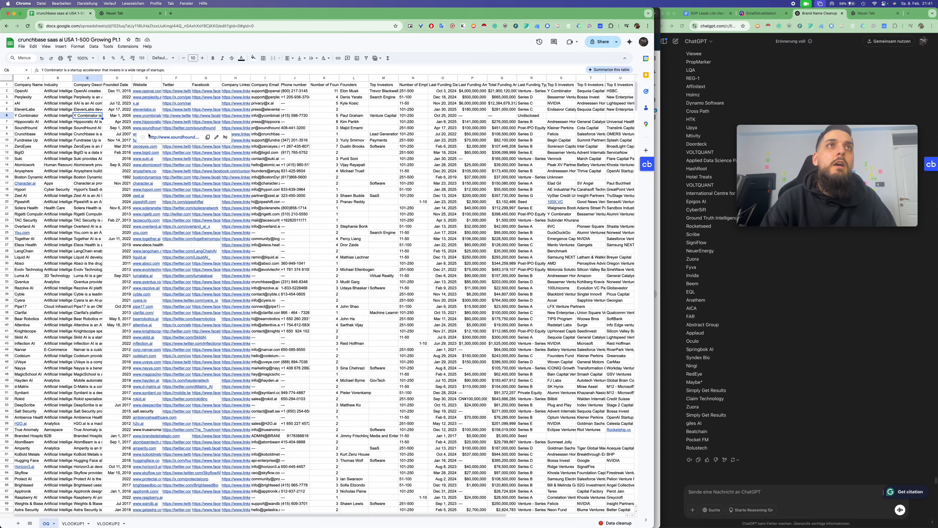
{"action": "scroll", "coordinate": [147, 181], "scroll_direction": "down", "scroll_amount": 20}
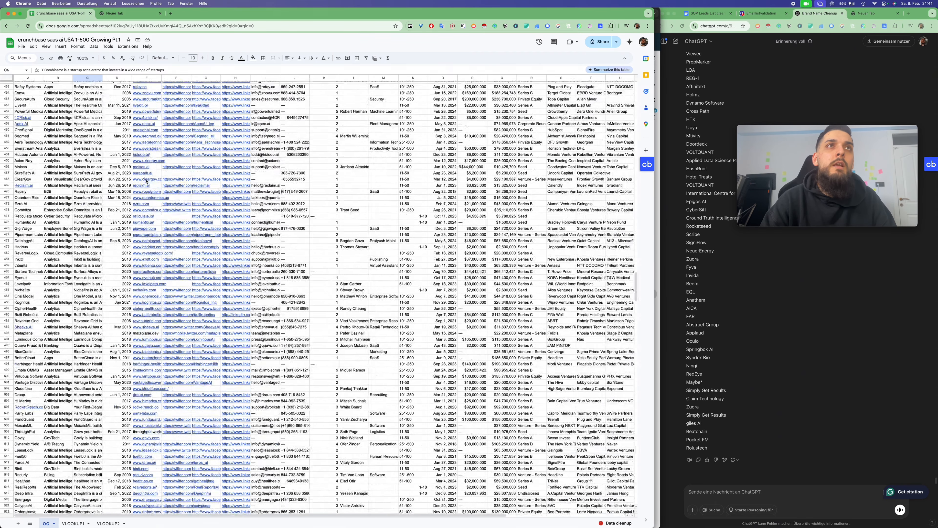
{"action": "scroll", "coordinate": [147, 181], "scroll_direction": "down", "scroll_amount": 20}
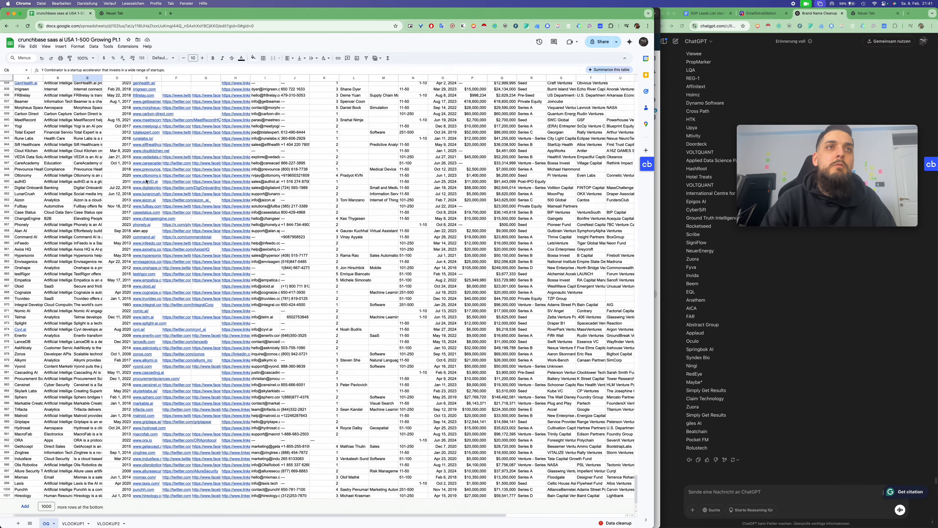
{"action": "scroll", "coordinate": [146, 181], "scroll_direction": "up", "scroll_amount": 20}
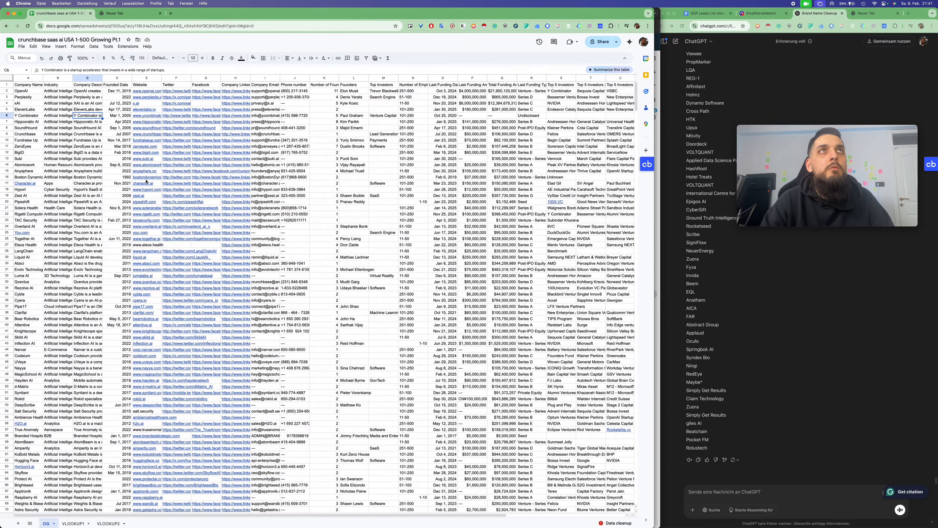
{"action": "left_click", "coordinate": [7, 79]}
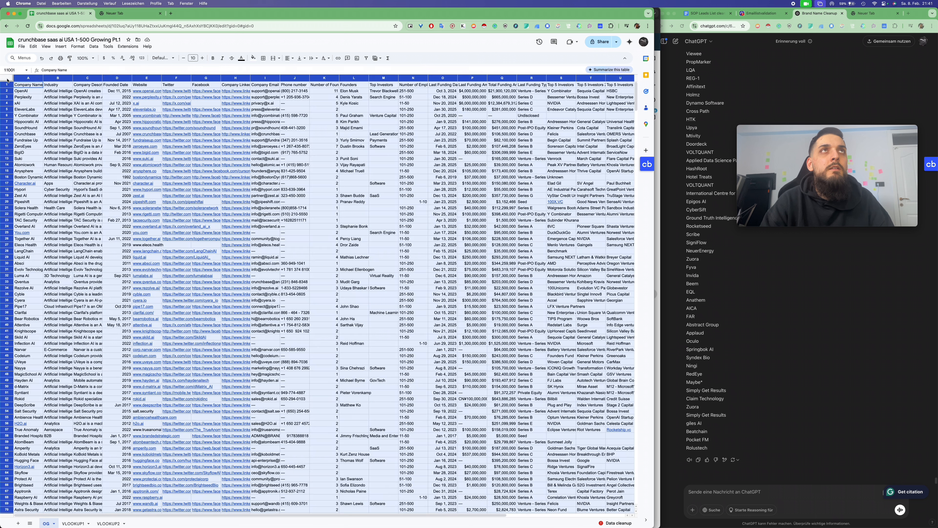
{"action": "left_click", "coordinate": [366, 58]}
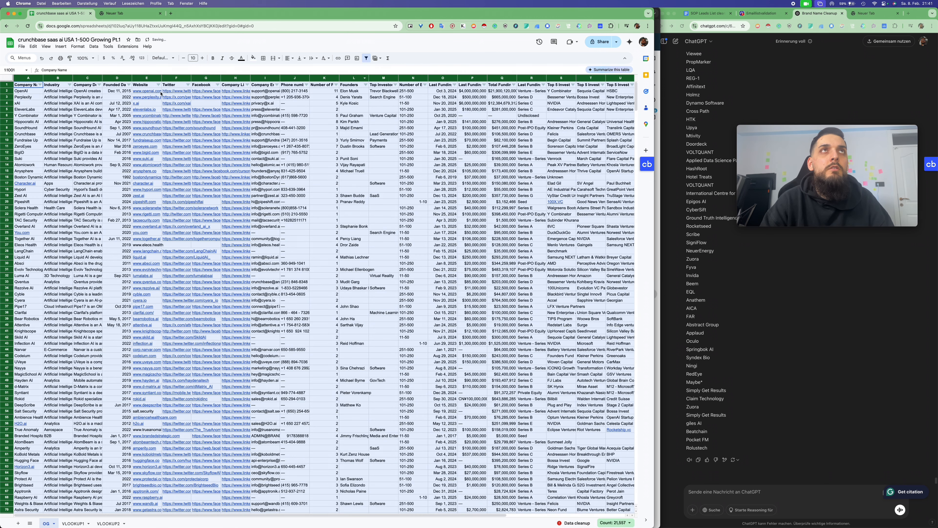
- Check the Website column's filter values for blanks, and filter the Facebook column to show only the (Blanks) rows
{"action": "left_click", "coordinate": [158, 85]}
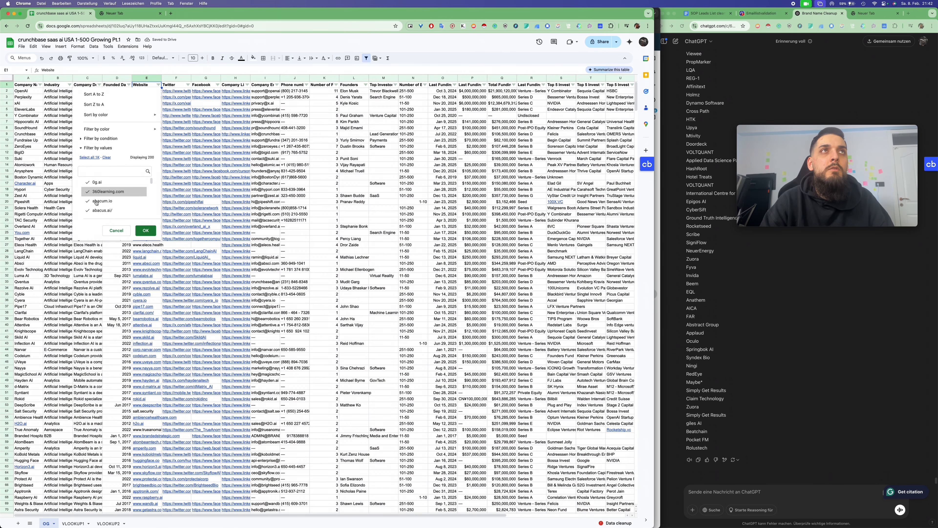
{"action": "left_click", "coordinate": [218, 84]}
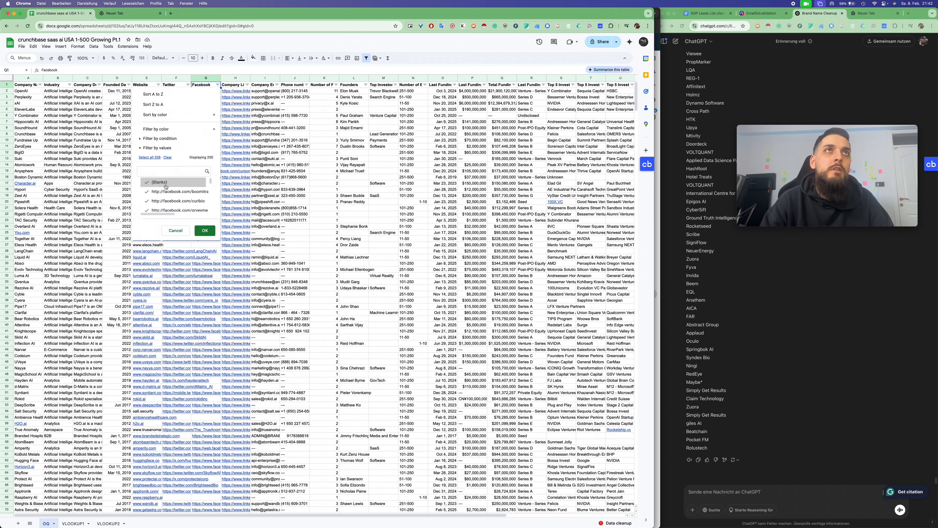
{"action": "left_click", "coordinate": [167, 157]}
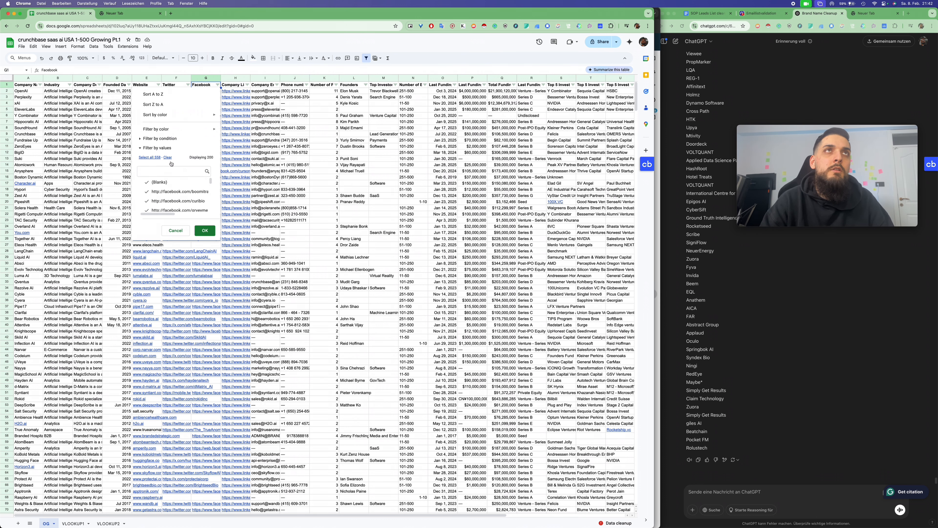
{"action": "left_click", "coordinate": [171, 191]}
{"action": "left_click", "coordinate": [162, 182]}
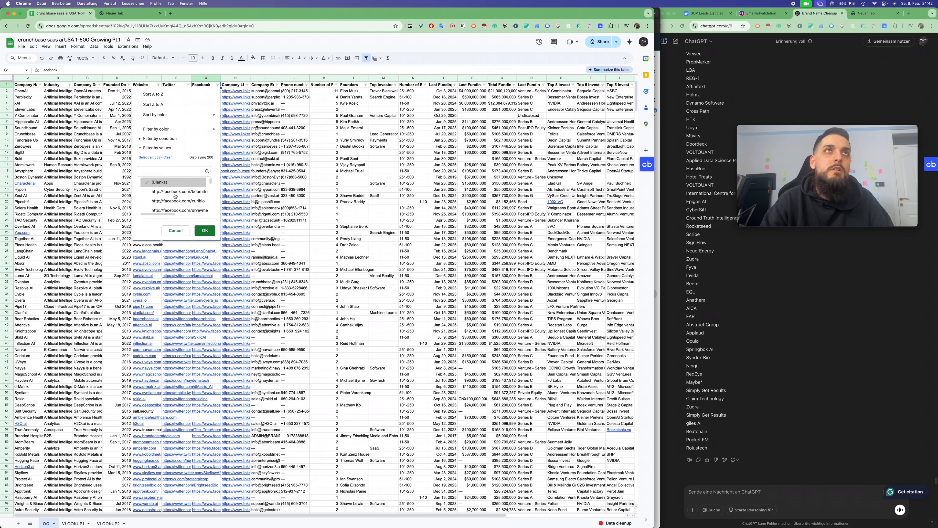
{"action": "left_click", "coordinate": [205, 230]}
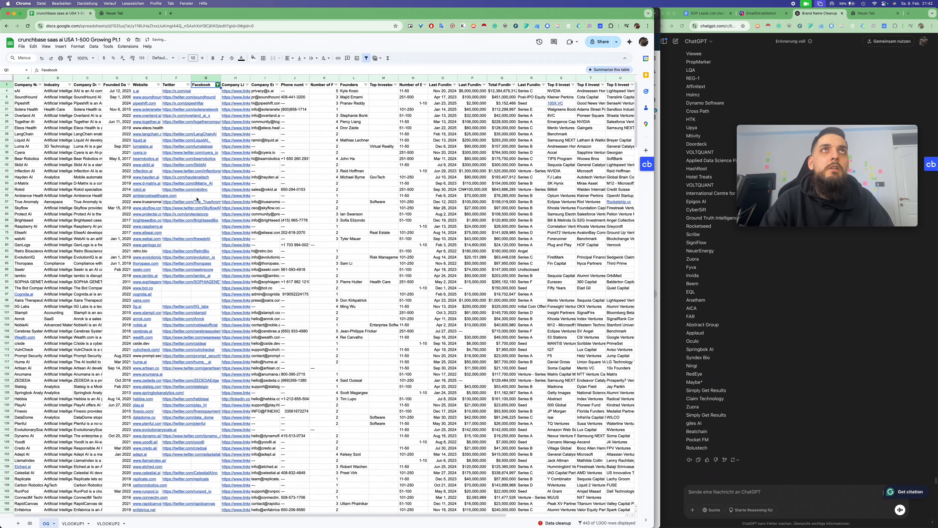
- Reset the Facebook column's filter by selecting all its values again so every company row is included
{"action": "left_click", "coordinate": [217, 85]}
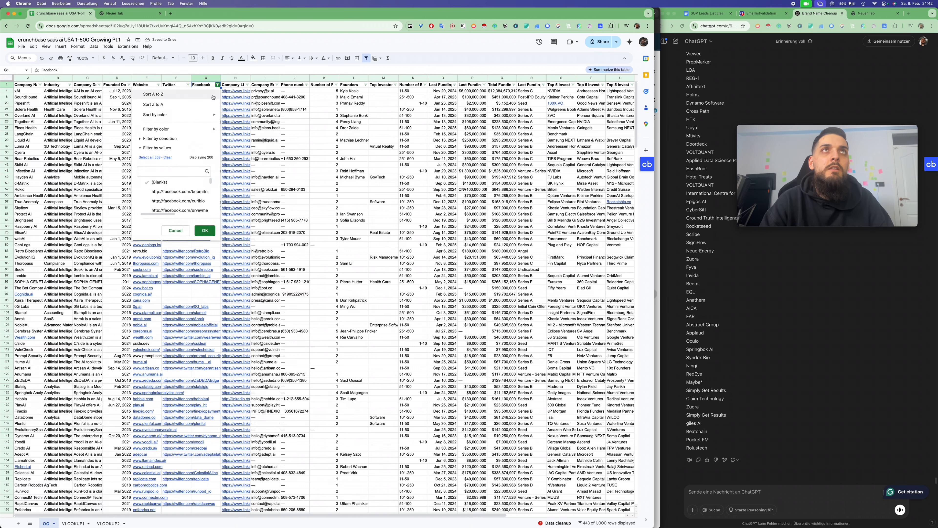
{"action": "left_click", "coordinate": [205, 230]}
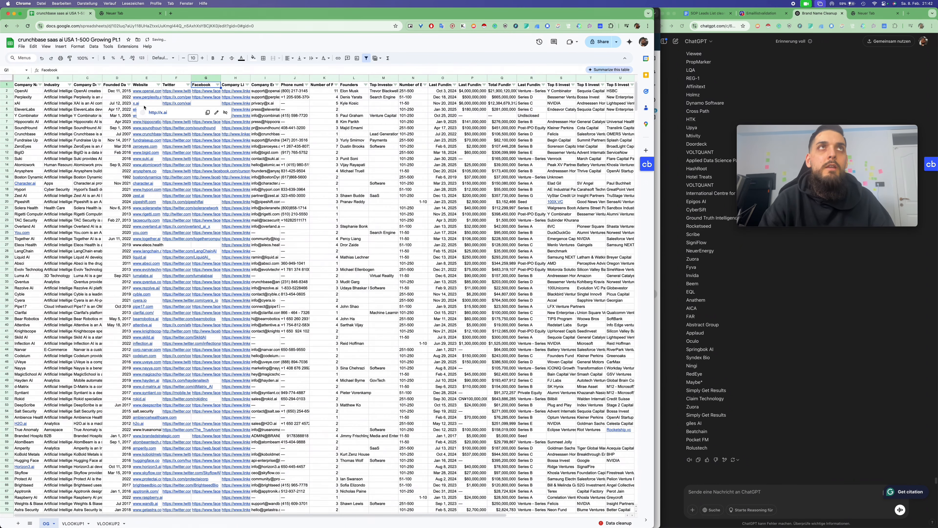
{"action": "left_click", "coordinate": [114, 110]}
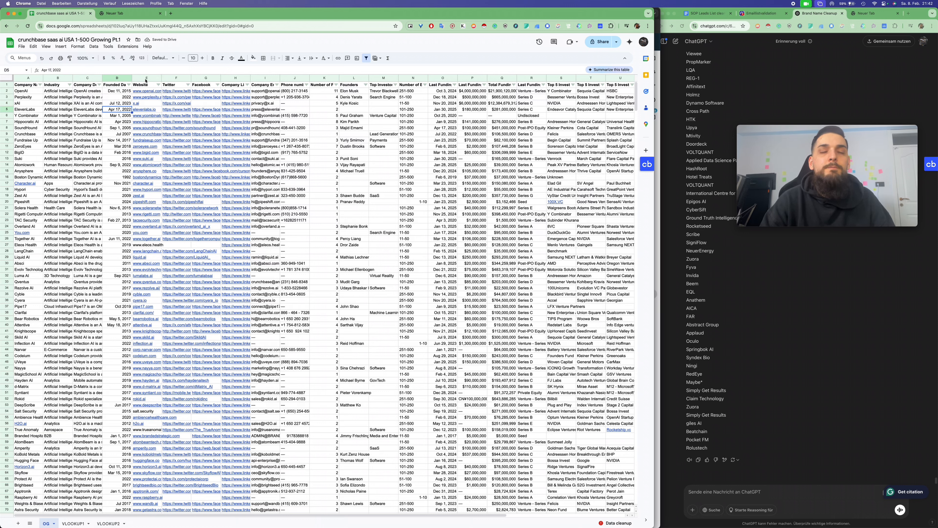
- Select all the website entries in the Website column, from E2 to E1001, leaving out the header cell
{"action": "left_click", "coordinate": [145, 78]}
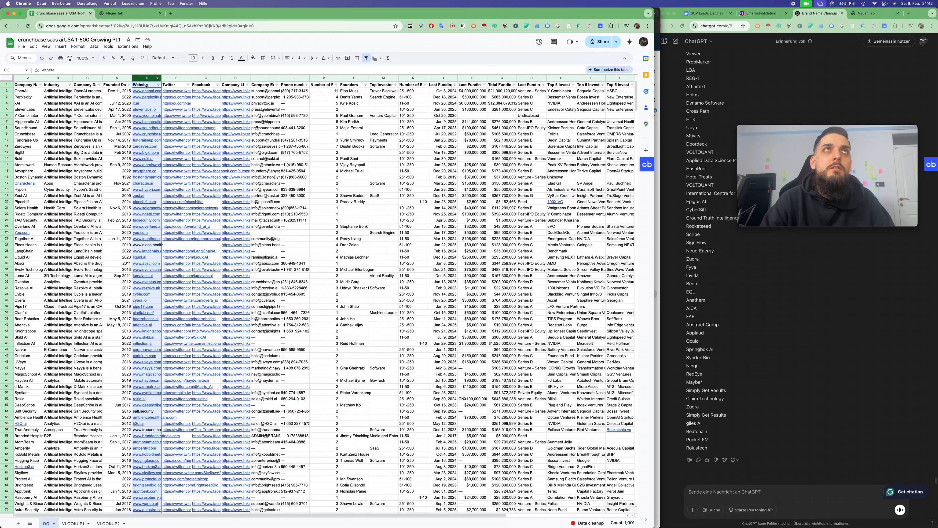
{"action": "left_click", "coordinate": [117, 97], "text": "super"}
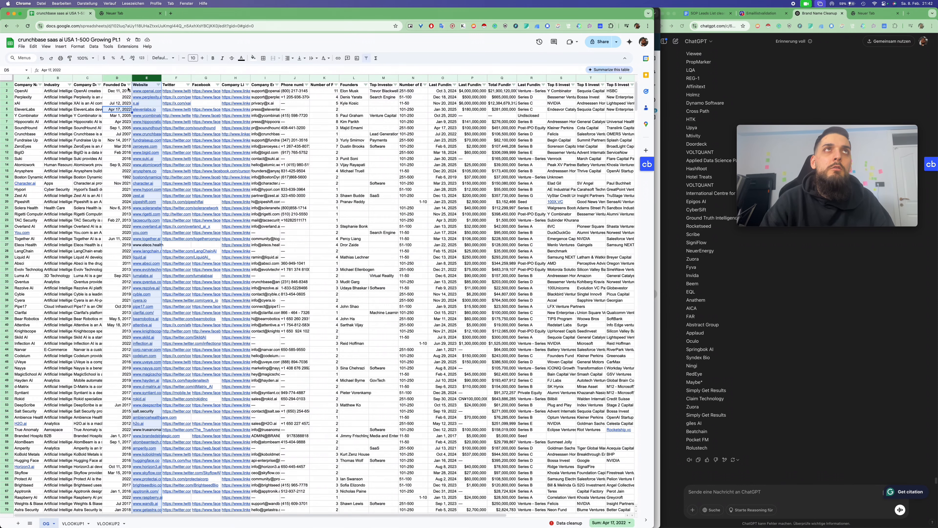
{"action": "left_click", "coordinate": [117, 97]}
{"action": "left_click", "coordinate": [147, 77]}
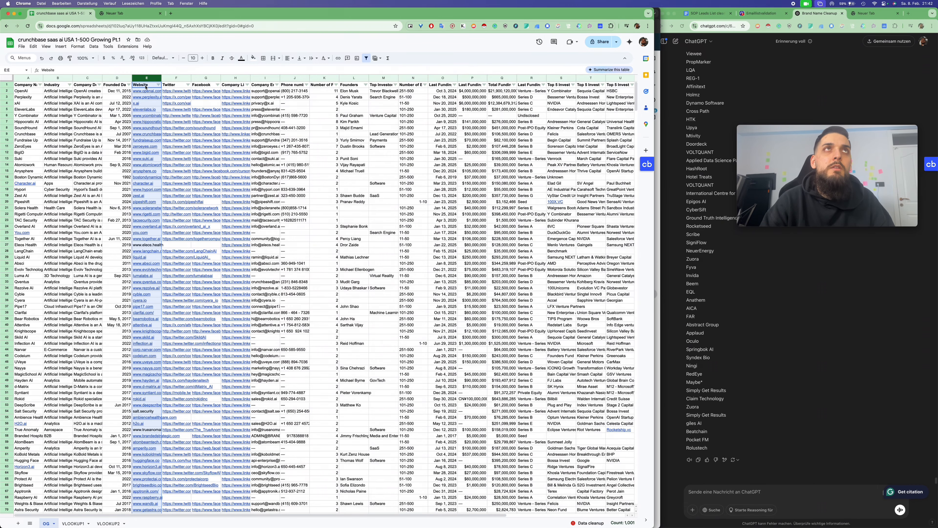
{"action": "left_click", "coordinate": [145, 87], "text": "super"}
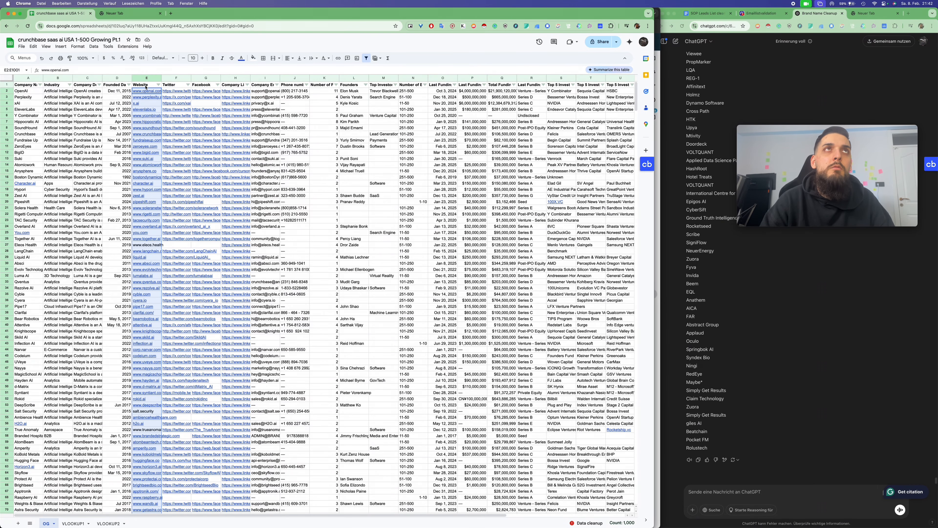
{"action": "mouse_move", "coordinate": [143, 121]}
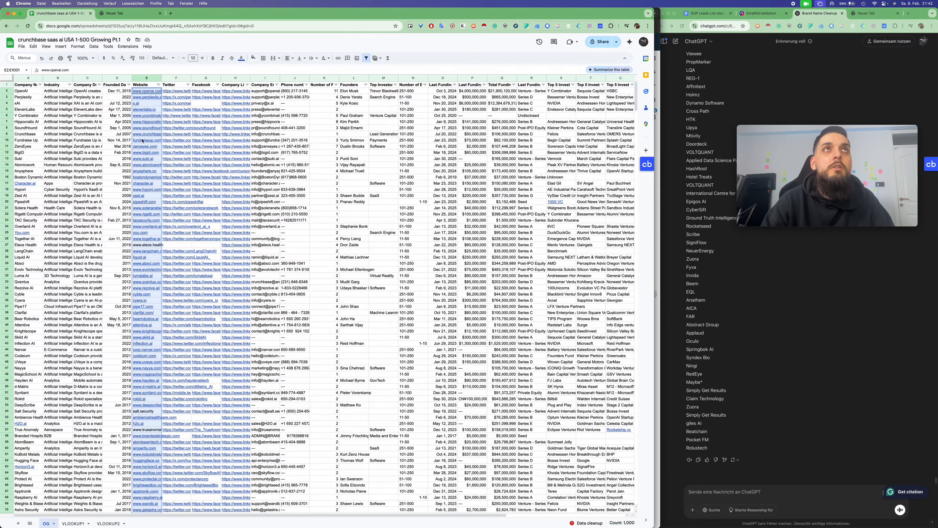
- Copy the company websites from the sheet's Website column and switch to the Apollo People search, widening its window
{"action": "key", "text": "super+c"}
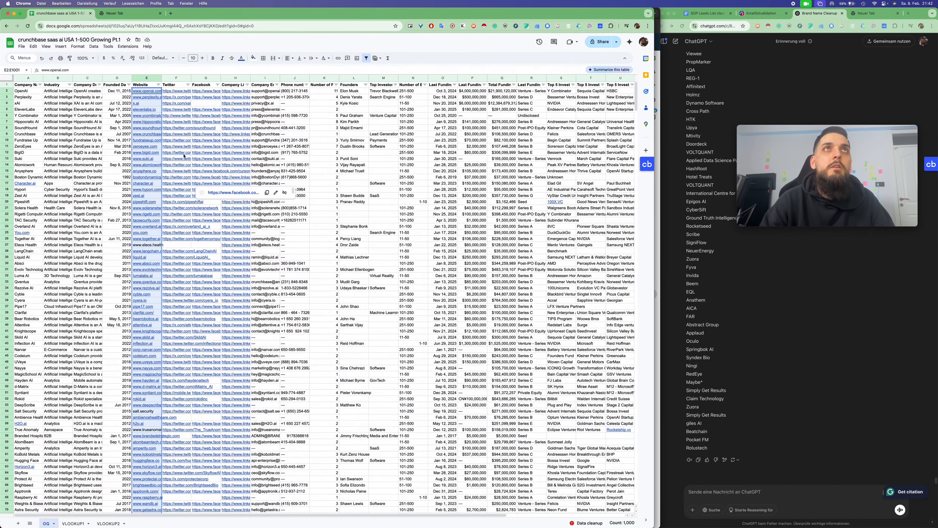
{"action": "key", "text": "ctrl+Up"}
{"action": "left_click", "coordinate": [164, 148]}
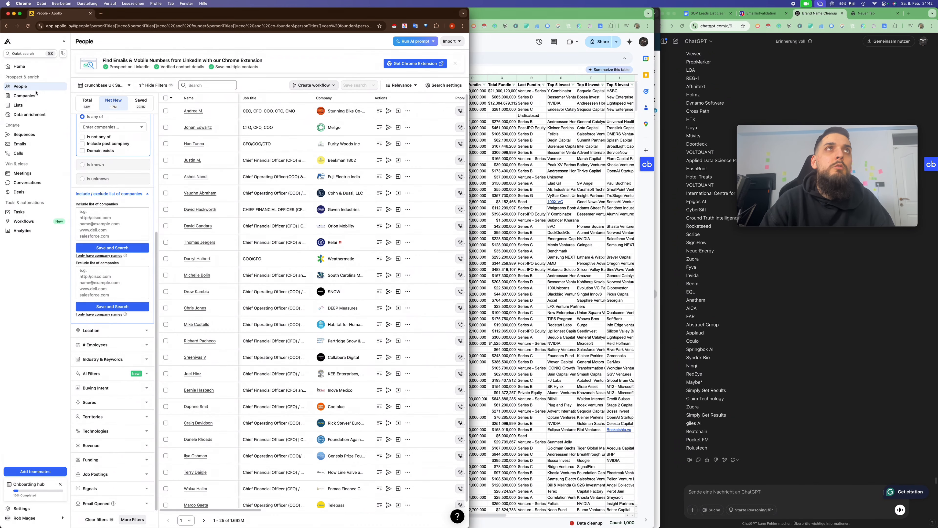
{"action": "scroll", "coordinate": [113, 218], "scroll_direction": "up", "scroll_amount": 5}
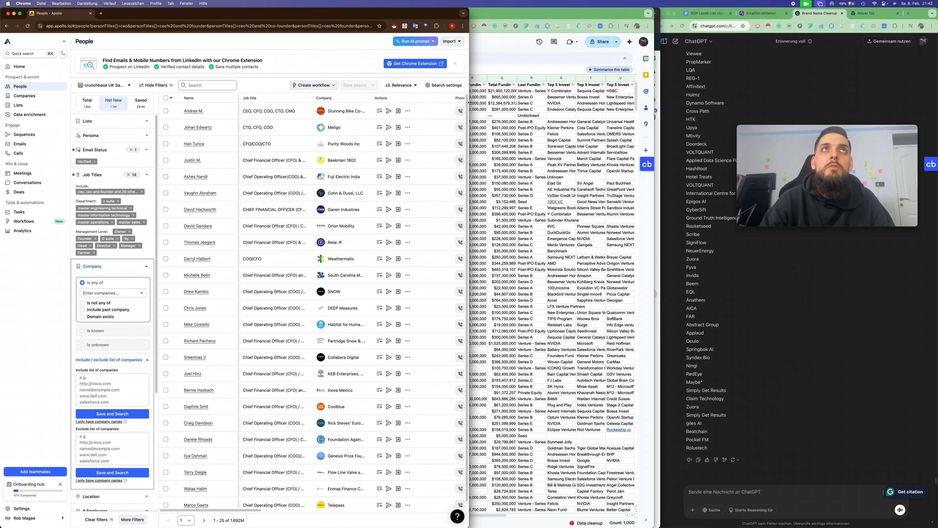
{"action": "left_click_drag", "start_coordinate": [469, 103], "coordinate": [660, 104]}
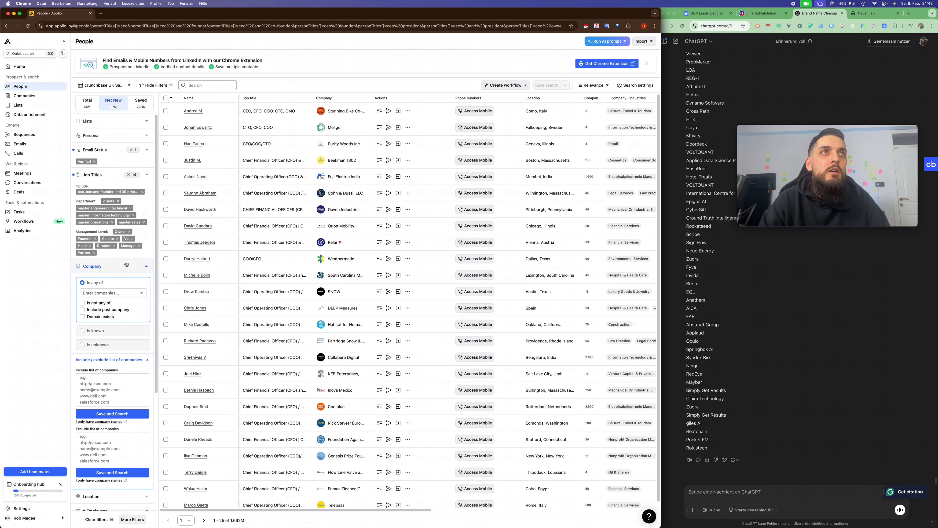
- Paste the copied websites into the Company filter's include list and save and run the search
{"action": "scroll", "coordinate": [112, 321], "scroll_direction": "down", "scroll_amount": 2}
{"action": "scroll", "coordinate": [112, 321], "scroll_direction": "up", "scroll_amount": 3}
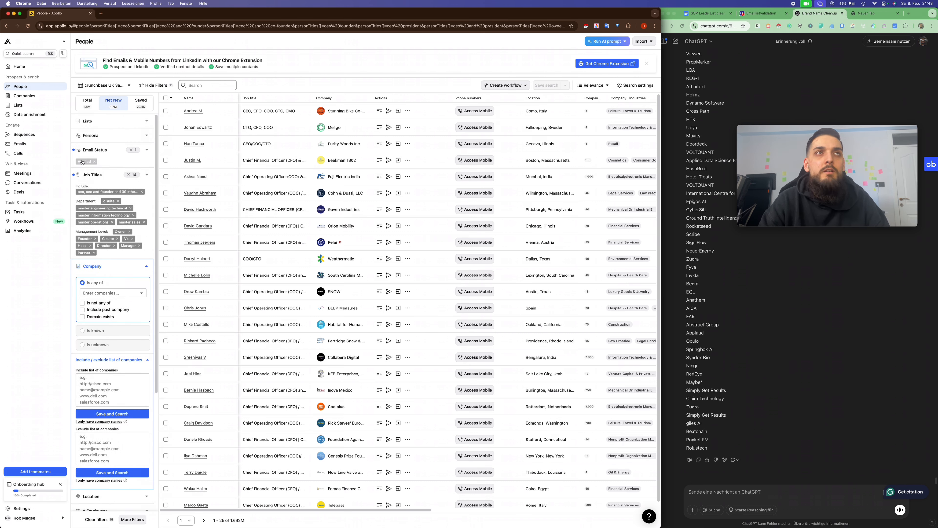
{"action": "scroll", "coordinate": [104, 364], "scroll_direction": "down", "scroll_amount": 1}
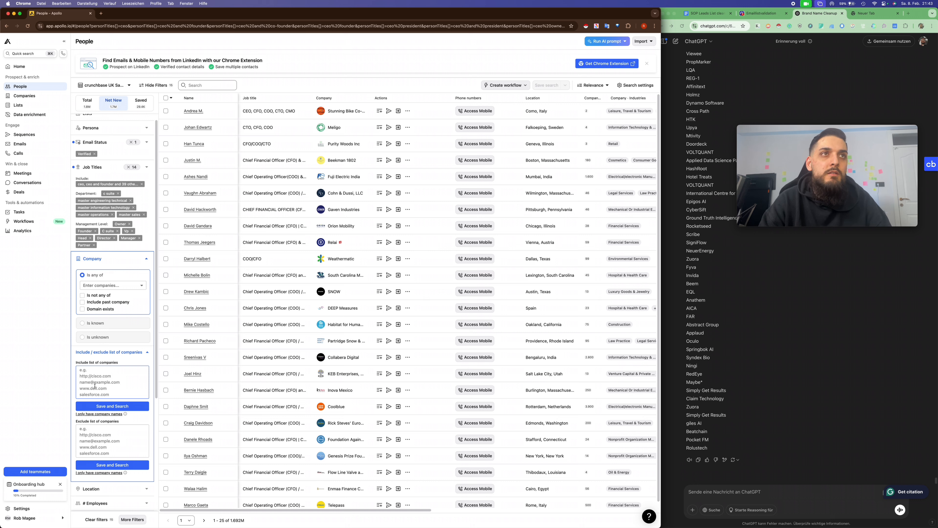
{"action": "key", "text": "super+v"}
{"action": "left_click", "coordinate": [125, 406]}
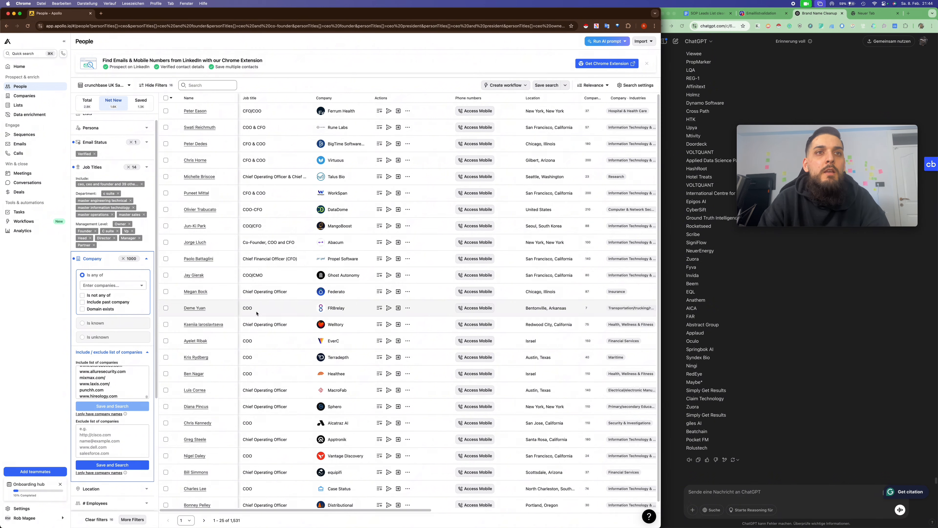
- Select all people in the net new search results
{"action": "left_click_drag", "start_coordinate": [241, 520], "coordinate": [233, 520]}
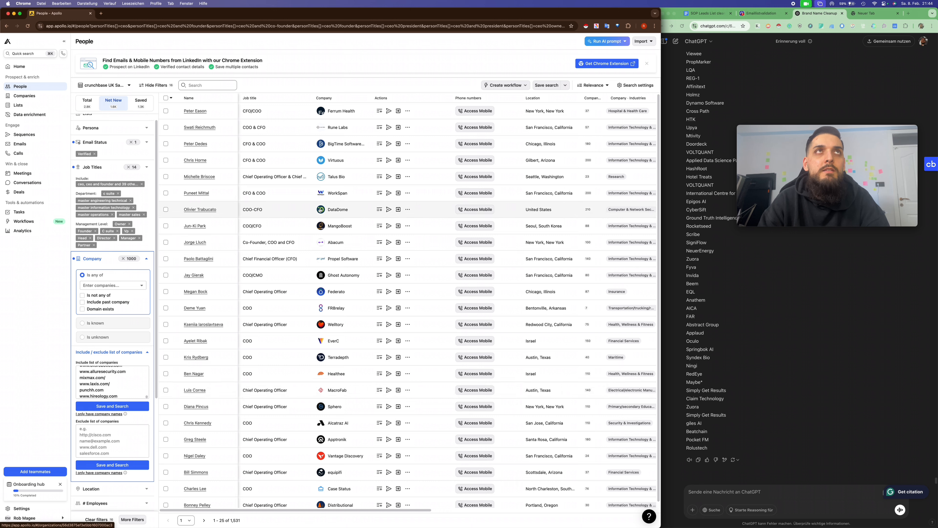
{"action": "left_click", "coordinate": [166, 98]}
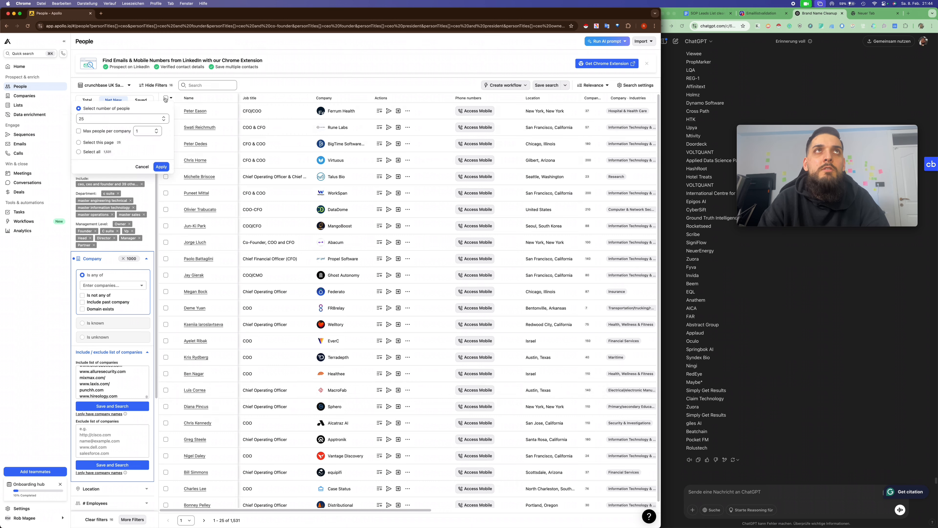
{"action": "left_click", "coordinate": [92, 153]}
{"action": "left_click", "coordinate": [158, 144]}
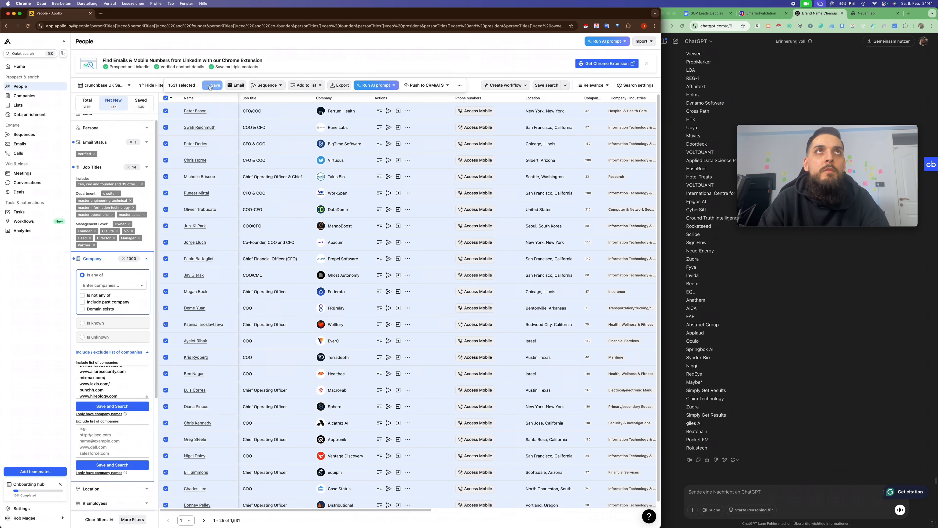
- Save the selected people to a new list named "crunchbase saas ai USA 1-500 Growing Pt.1"
{"action": "left_click", "coordinate": [213, 85]}
{"action": "left_click", "coordinate": [275, 111]}
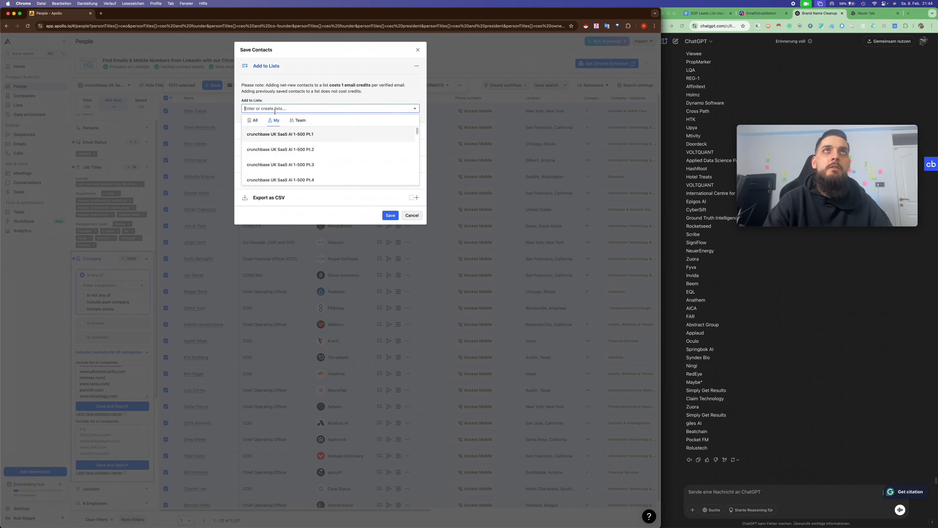
{"action": "key", "text": "shift+super+c"}
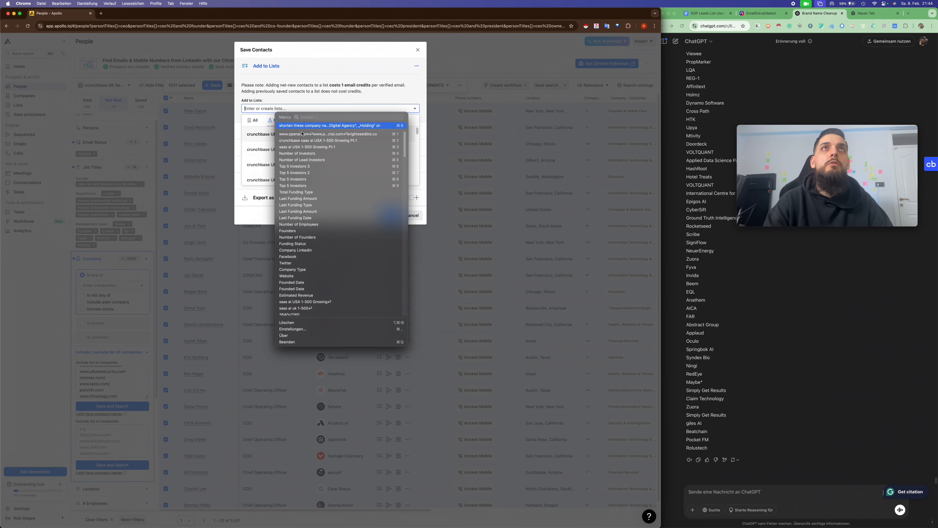
{"action": "left_click", "coordinate": [298, 141]}
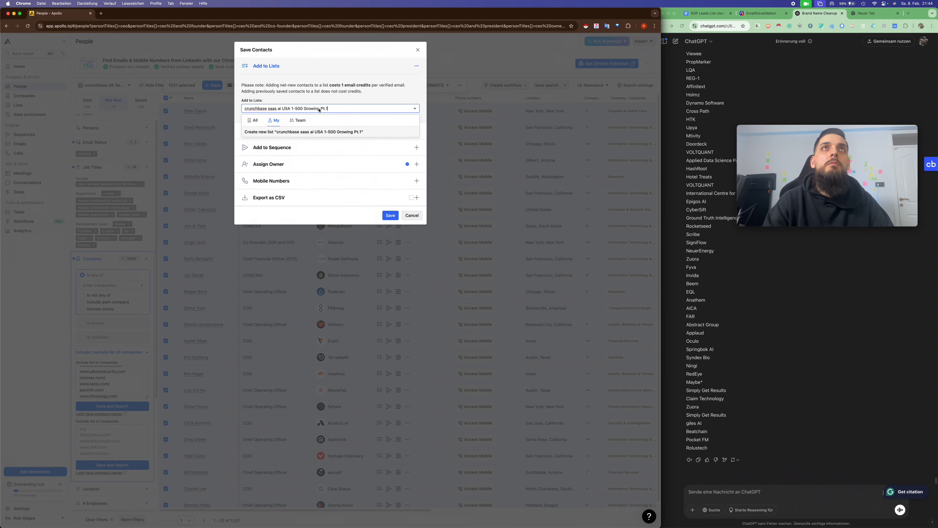
{"action": "left_click", "coordinate": [329, 133]}
{"action": "left_click", "coordinate": [304, 111]}
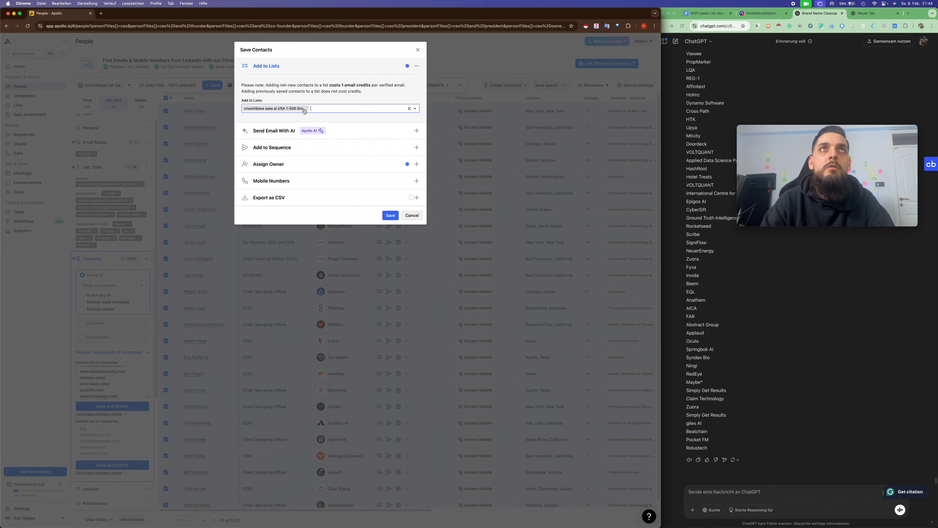
{"action": "left_click", "coordinate": [389, 218]}
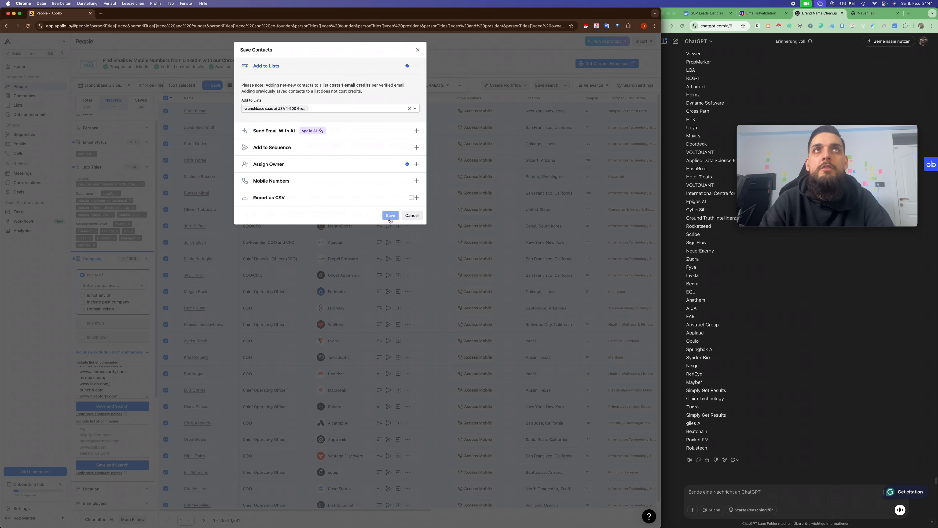
{"action": "left_click", "coordinate": [390, 218]}
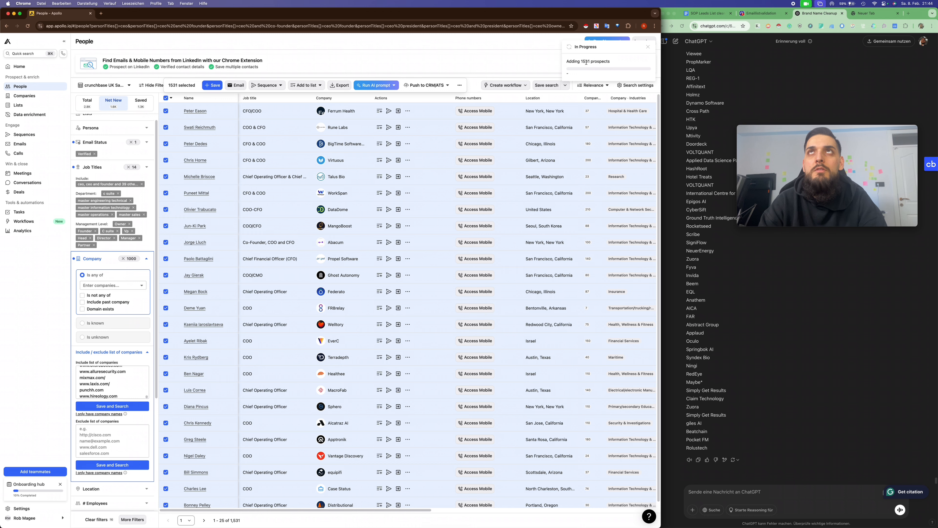
- Open the Lists page in a separate tab, check the saved lists and return to the People search
{"action": "left_click", "coordinate": [36, 107], "text": "super"}
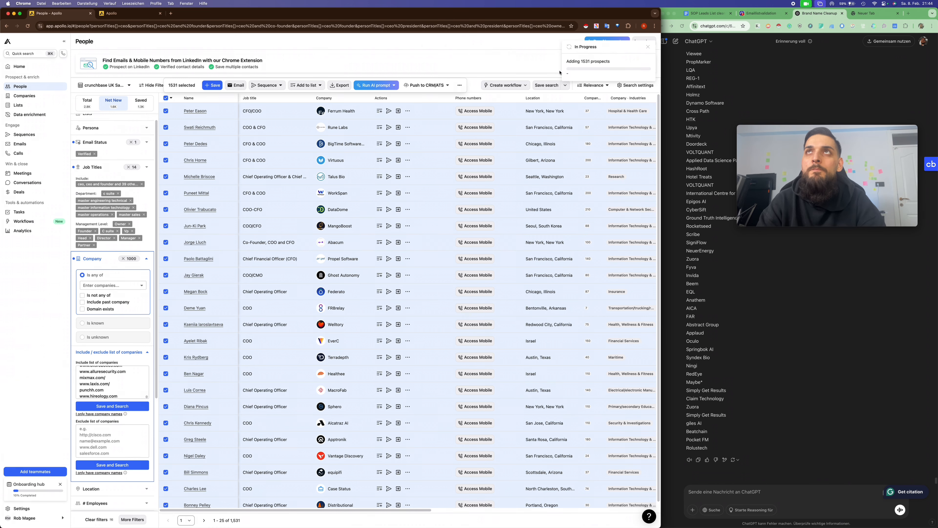
{"action": "left_click", "coordinate": [140, 16]}
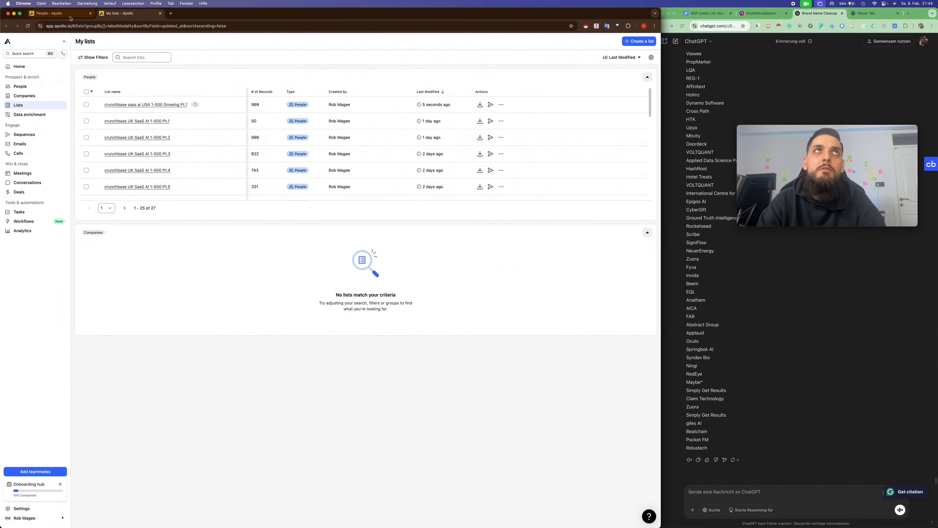
{"action": "left_click", "coordinate": [56, 13]}
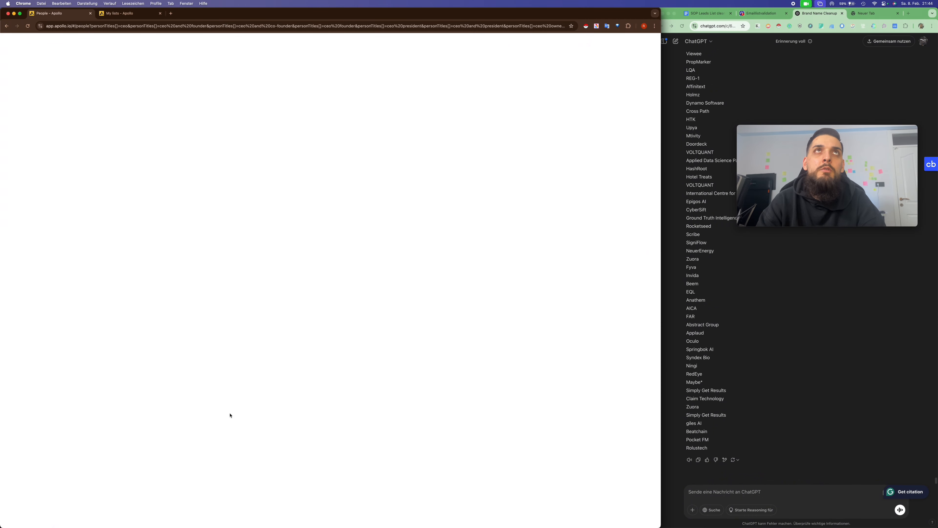
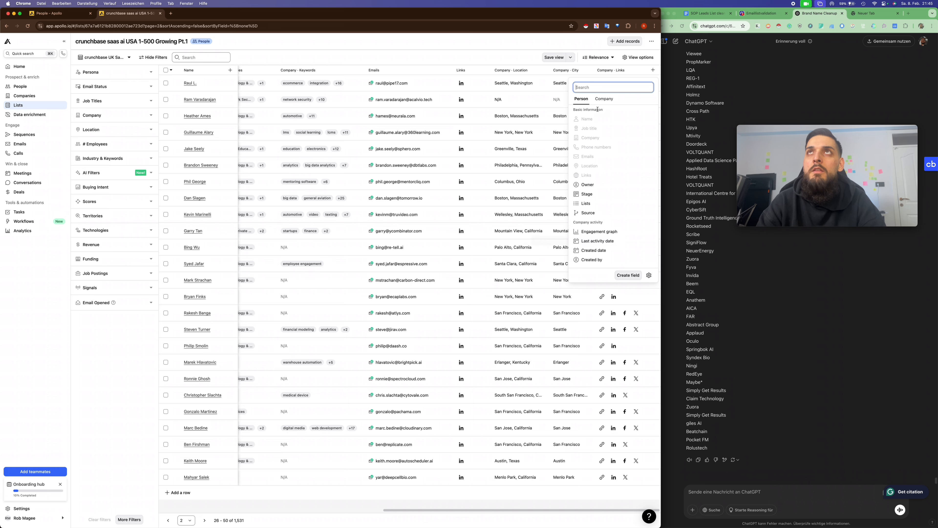
- Review the company fields available as extra columns for the list and return to the table's first columns
{"action": "left_click", "coordinate": [604, 99]}
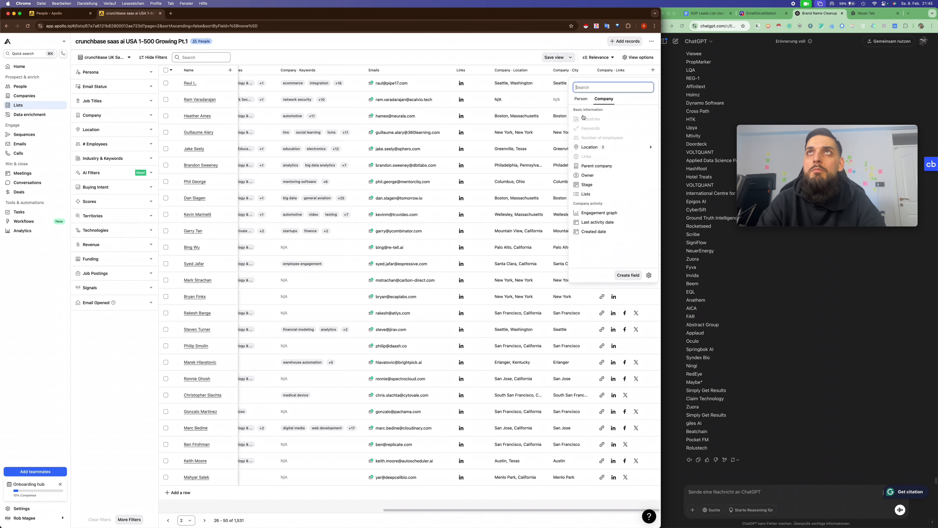
{"action": "left_click", "coordinate": [431, 166]}
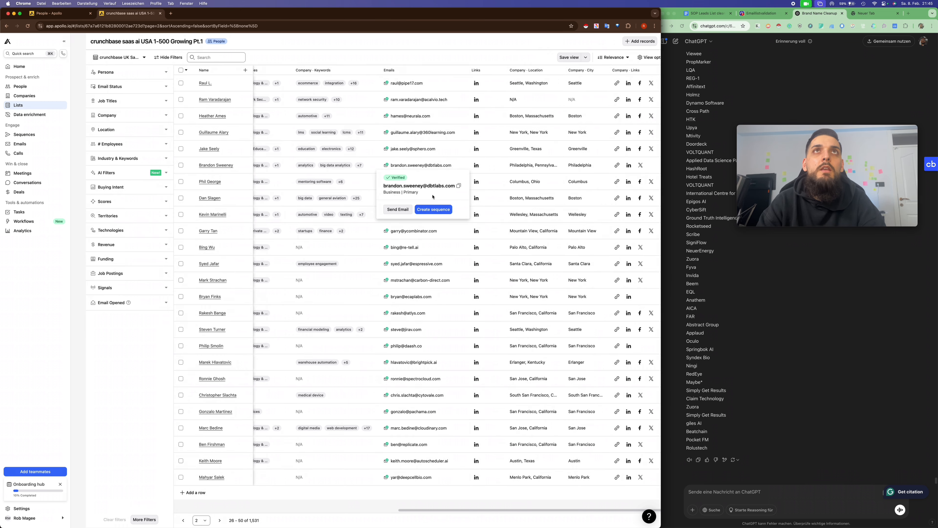
{"action": "scroll", "coordinate": [331, 207], "scroll_direction": "left", "scroll_amount": 15}
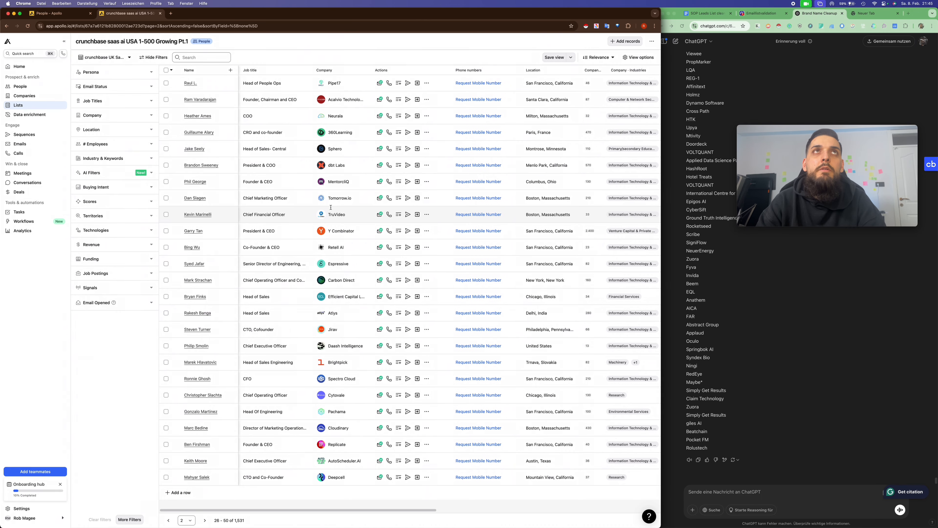
{"action": "left_click", "coordinate": [586, 27]}
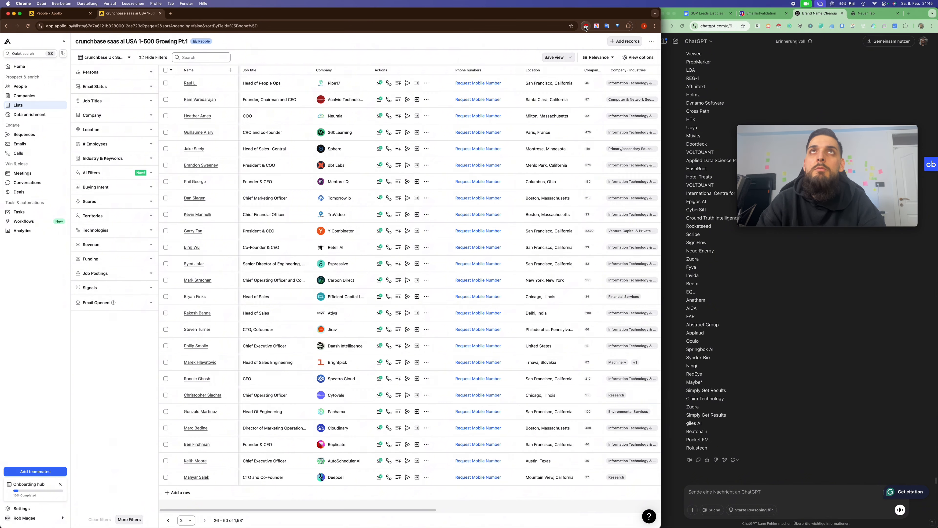
{"action": "double_click", "coordinate": [171, 14]}
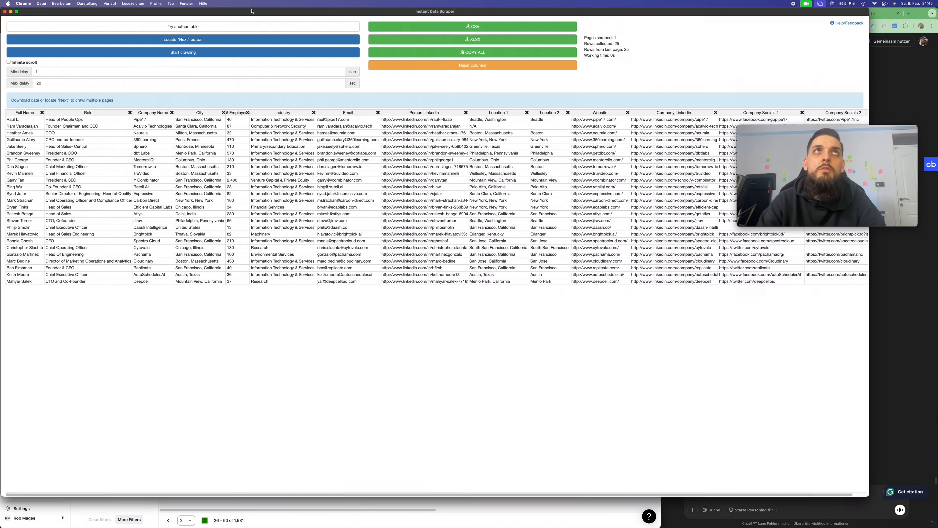
{"action": "left_click_drag", "start_coordinate": [345, 8], "coordinate": [378, 213]}
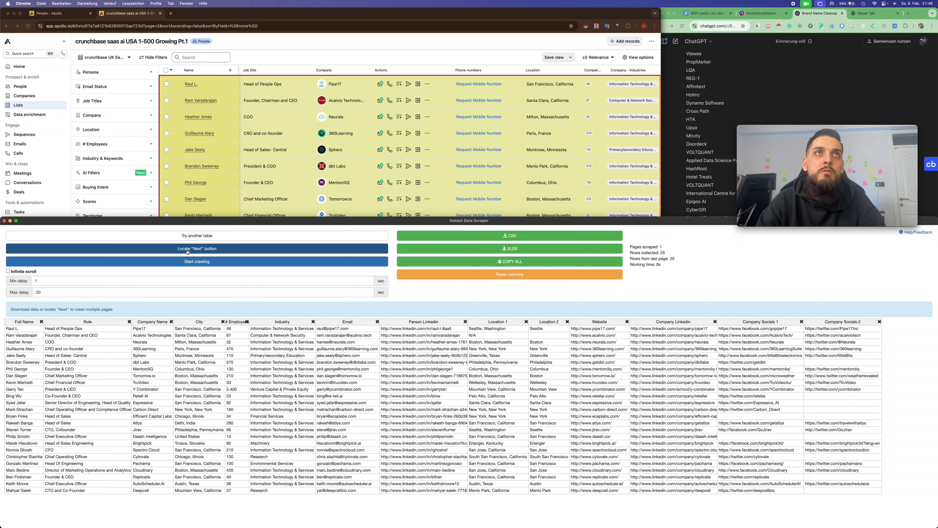
- Return the people list to page 1 and close the Instant Data Scraper window
{"action": "left_click", "coordinate": [280, 54]}
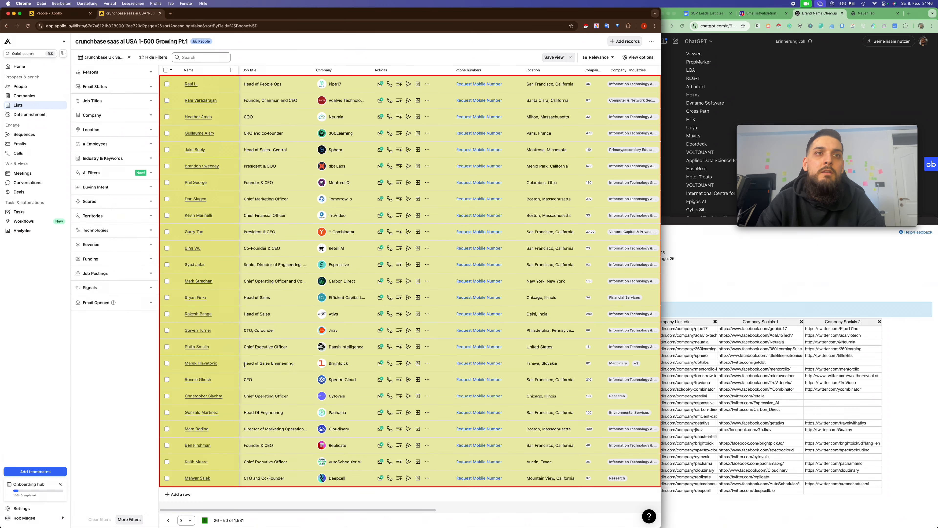
{"action": "left_click", "coordinate": [167, 521]}
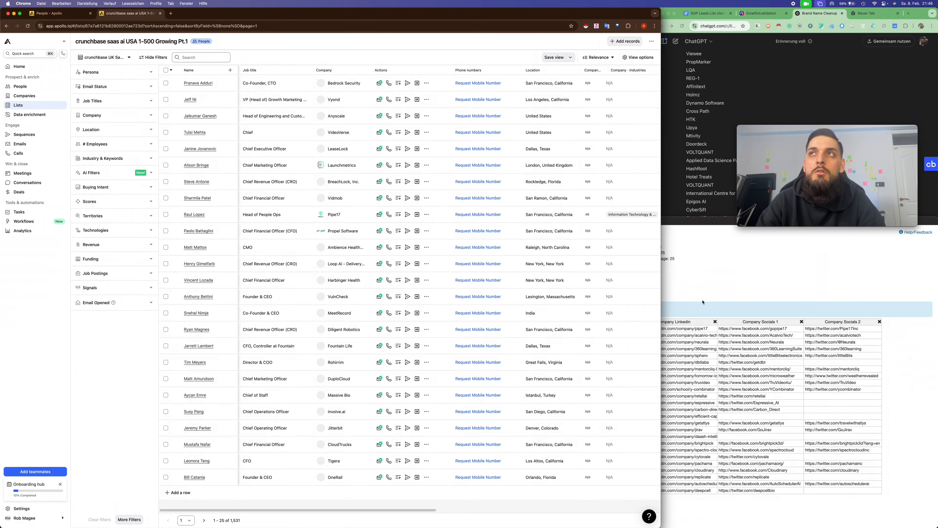
{"action": "left_click", "coordinate": [686, 301]}
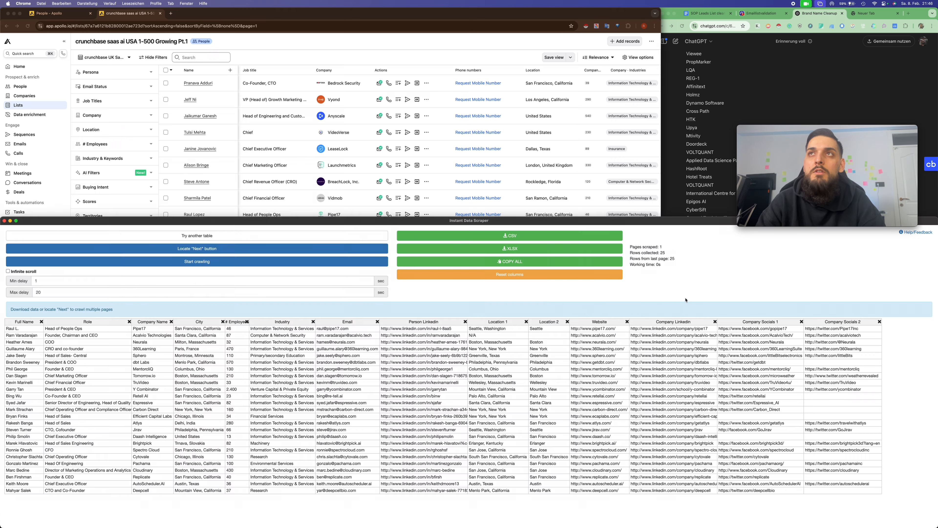
{"action": "left_click", "coordinate": [4, 222]}
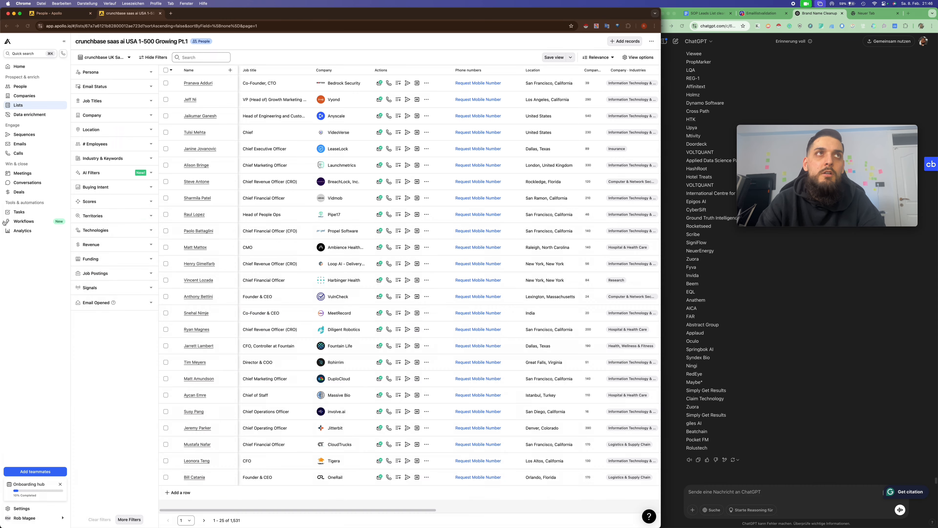
- Launch Instant Data Scraper on the list's first page, place its enlarged window below the list and start crawling
{"action": "left_click", "coordinate": [586, 26]}
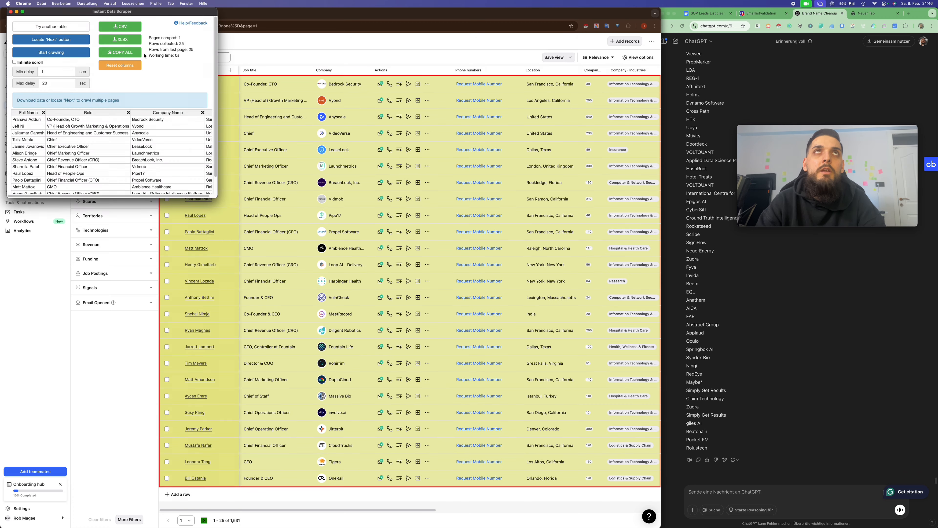
{"action": "double_click", "coordinate": [135, 12]}
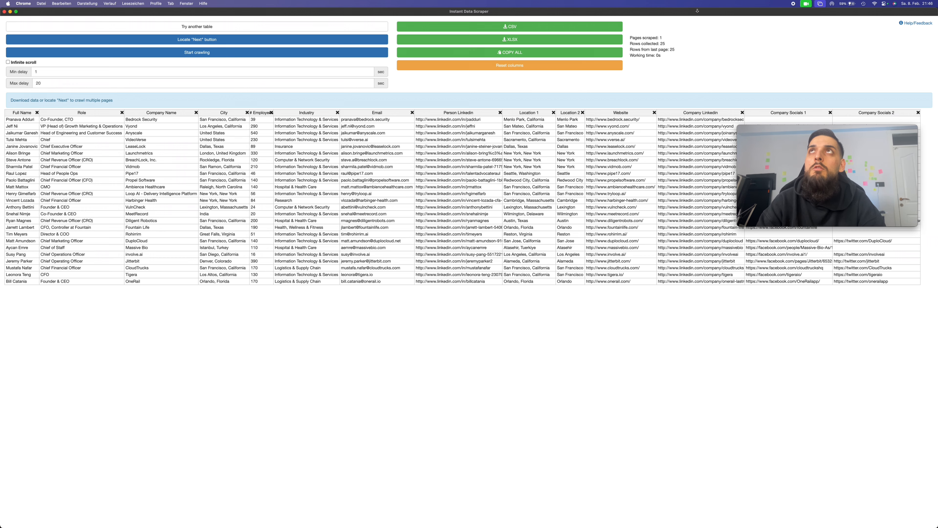
{"action": "left_click_drag", "start_coordinate": [697, 10], "coordinate": [550, 288]}
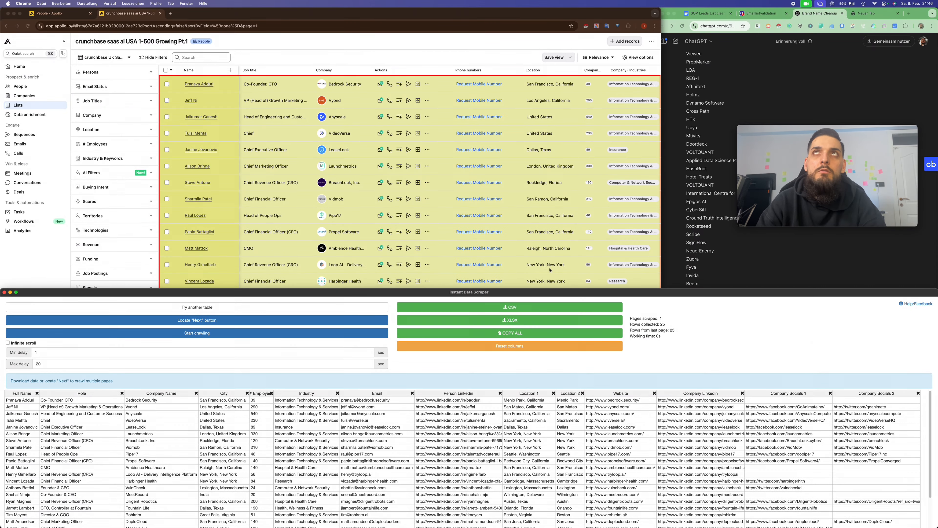
{"action": "left_click", "coordinate": [235, 334]}
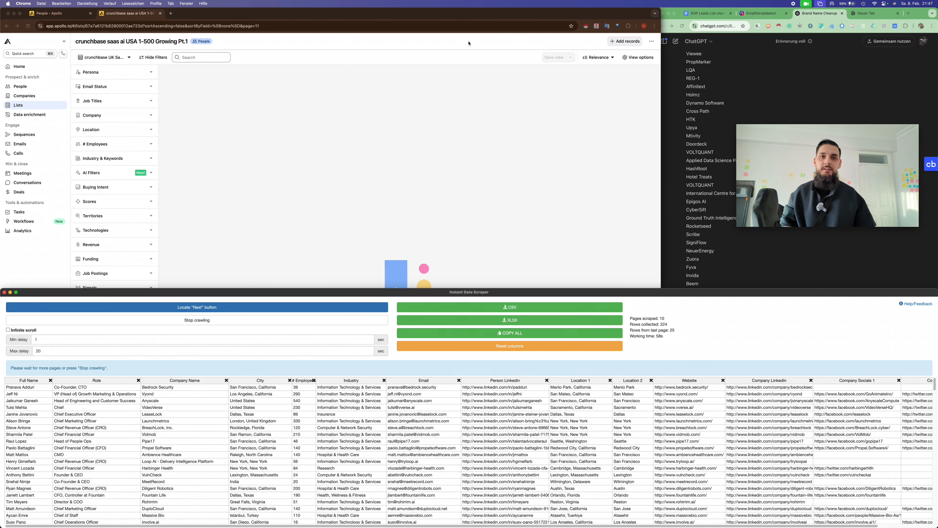
{"action": "left_click", "coordinate": [457, 17]}
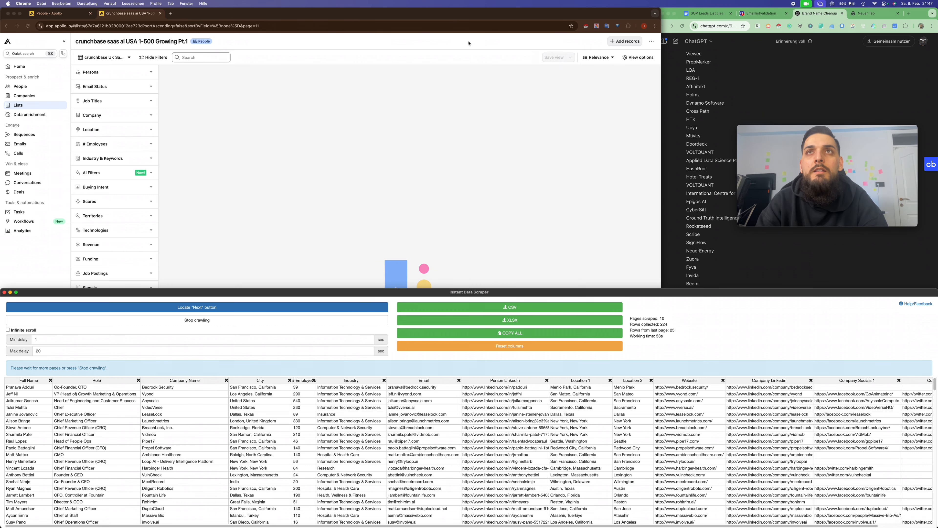
- Bring the Instant Data Scraper window back to the front and set its minimum delay to 7 sec
{"action": "left_click", "coordinate": [457, 17]}
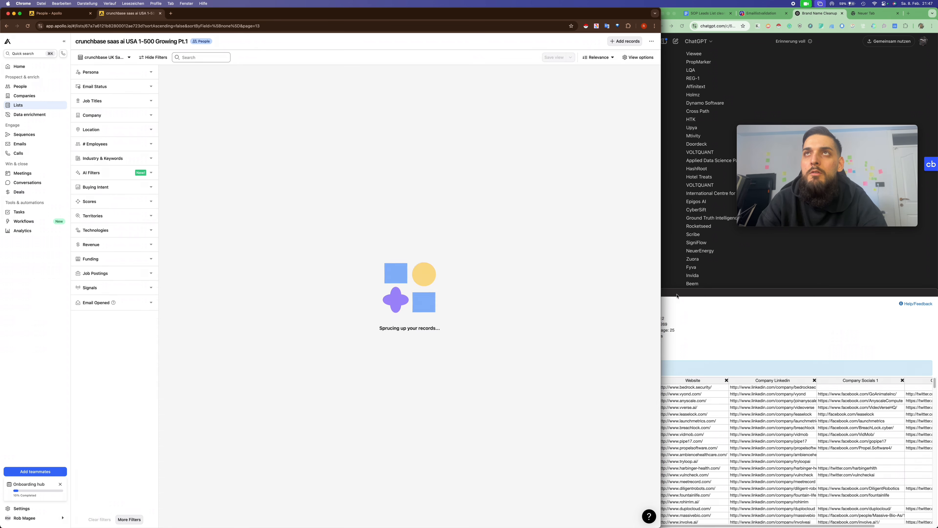
{"action": "left_click", "coordinate": [678, 295]}
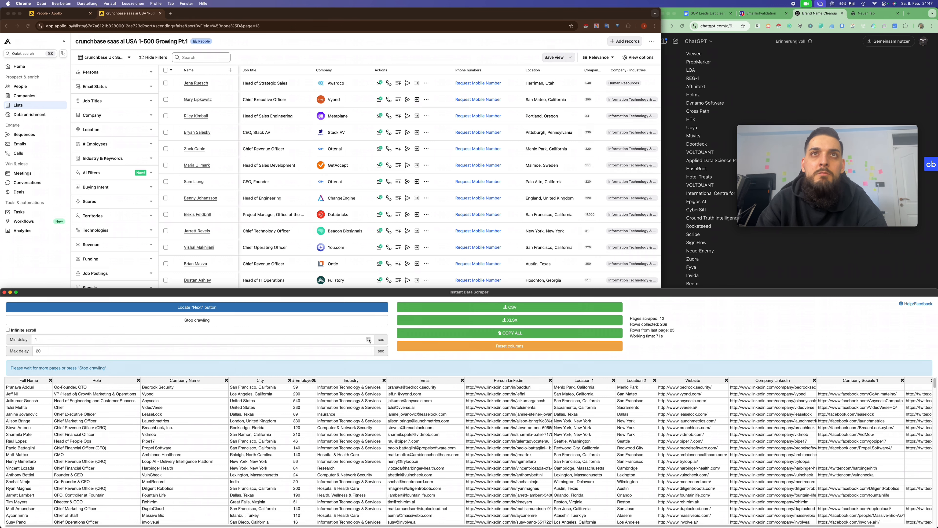
{"action": "left_click", "coordinate": [369, 338]}
{"action": "left_click", "coordinate": [369, 339]}
{"action": "left_click", "coordinate": [369, 339]}
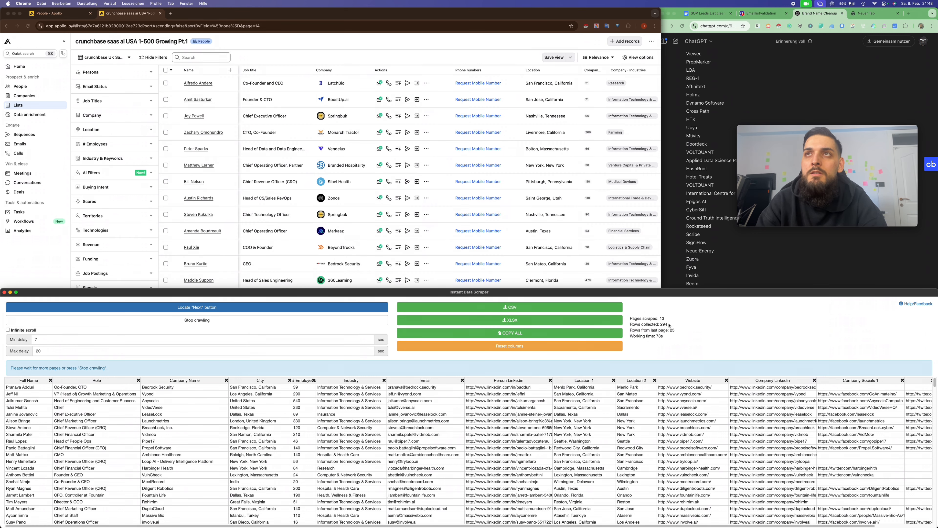
- Compare the scraper's collected row count with the record range on the current Apollo list page
{"action": "left_click_drag", "start_coordinate": [668, 325], "coordinate": [661, 325]}
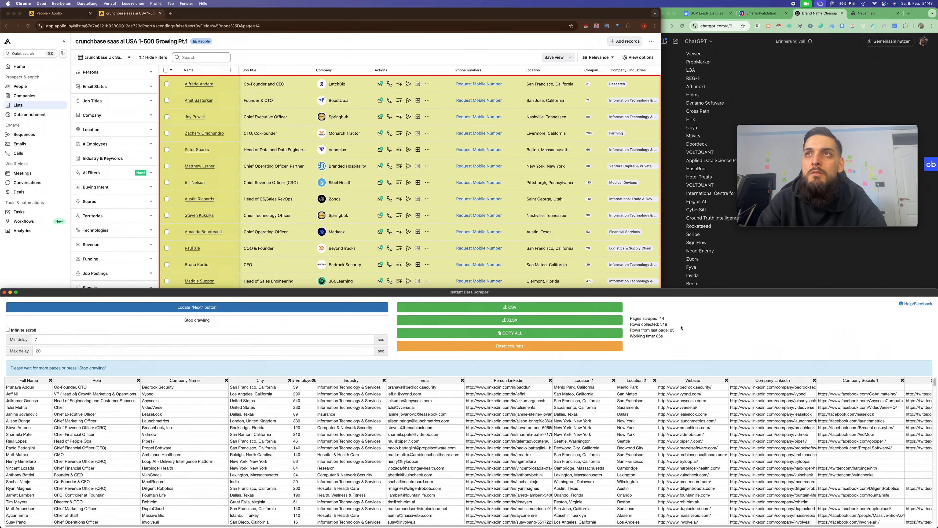
{"action": "left_click", "coordinate": [593, 245]}
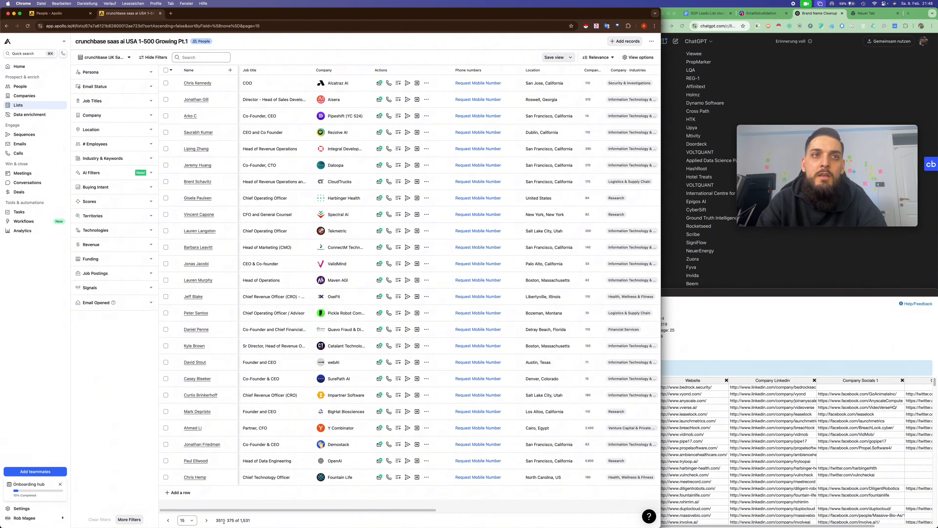
{"action": "left_click", "coordinate": [695, 323]}
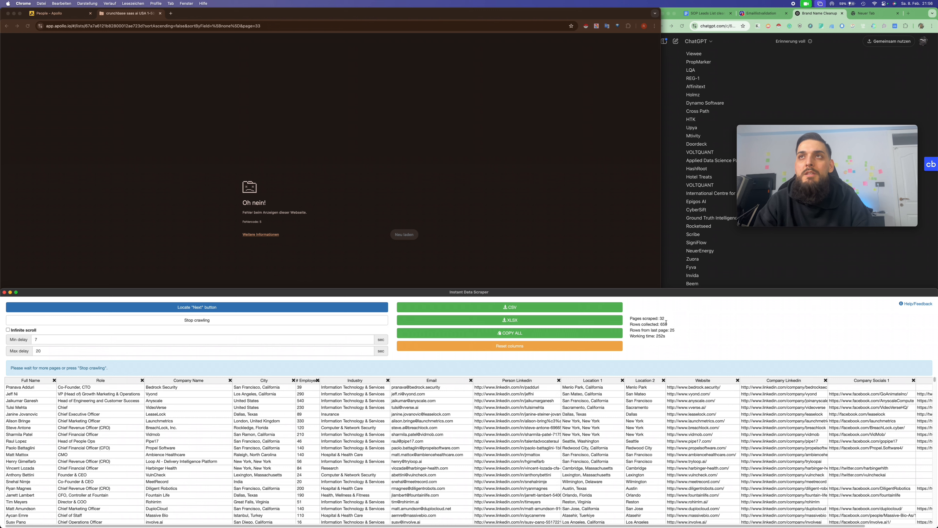
- Check the scraper's counts of pages scraped and rows collected
{"action": "left_click_drag", "start_coordinate": [667, 323], "coordinate": [661, 318]}
{"action": "left_click", "coordinate": [660, 320]}
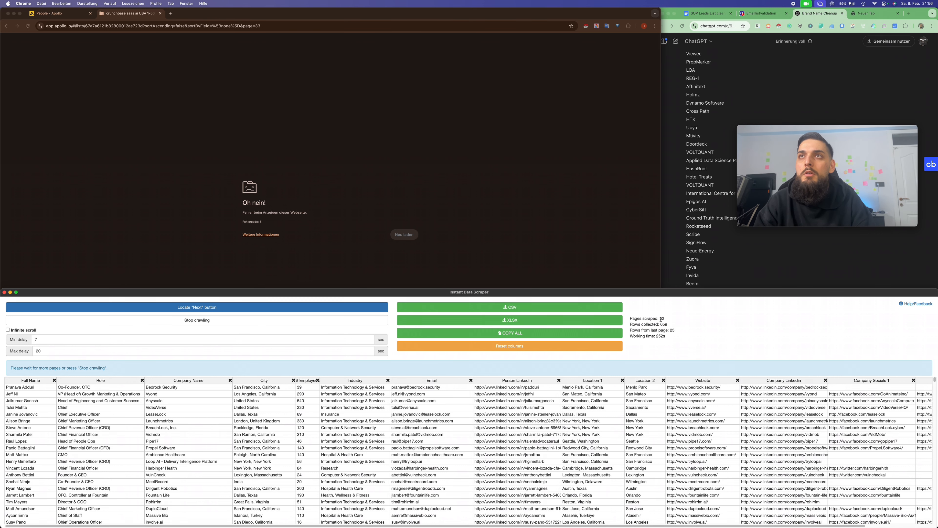
{"action": "double_click", "coordinate": [661, 319]}
{"action": "double_click", "coordinate": [664, 325]}
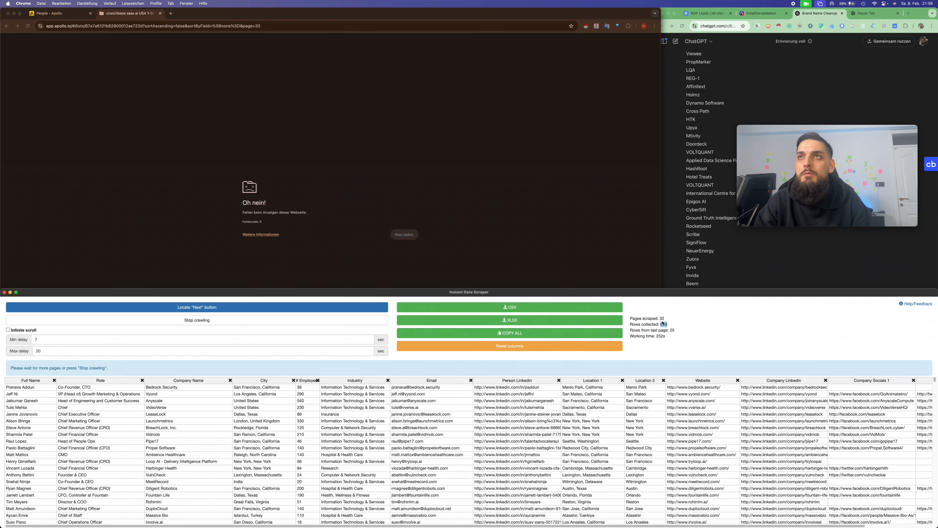
- Reload the crashed Apollo list page and check its page number against the scraper's count of pages scraped
{"action": "left_click", "coordinate": [596, 257]}
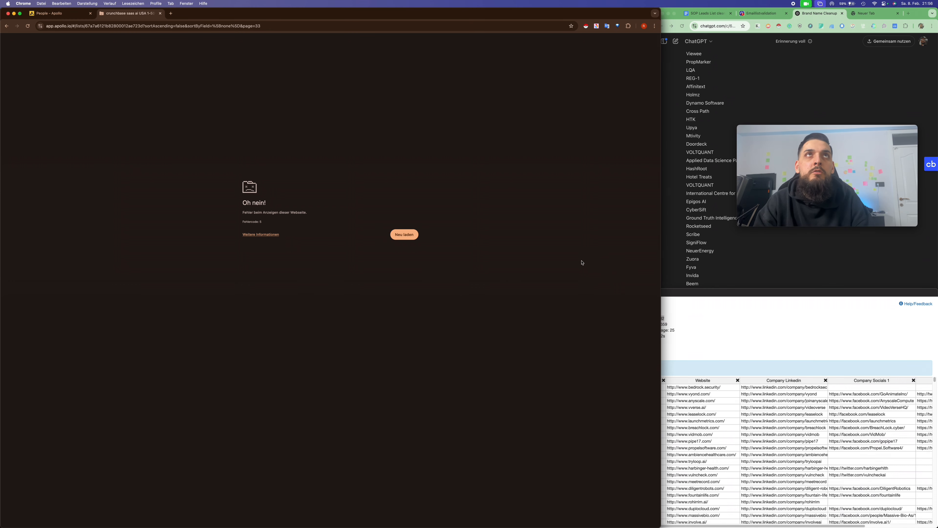
{"action": "key", "text": "super+r"}
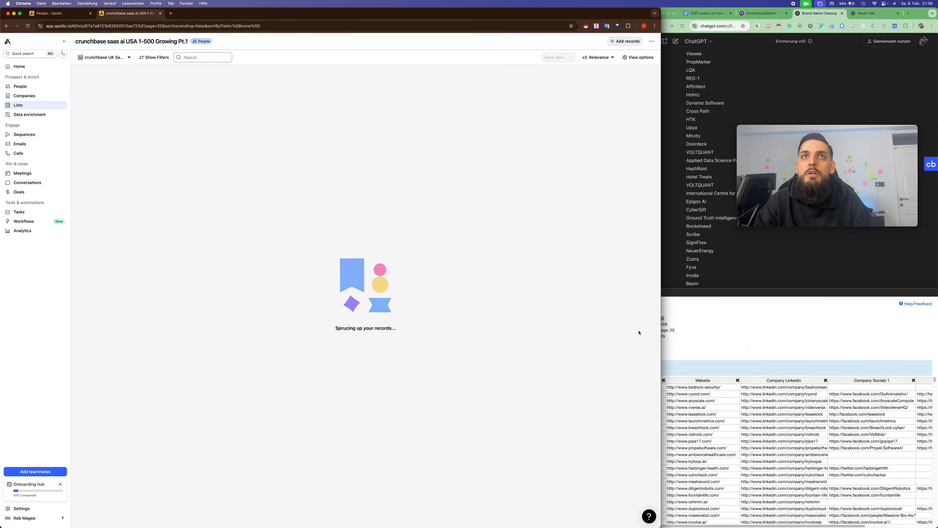
{"action": "left_click", "coordinate": [674, 329]}
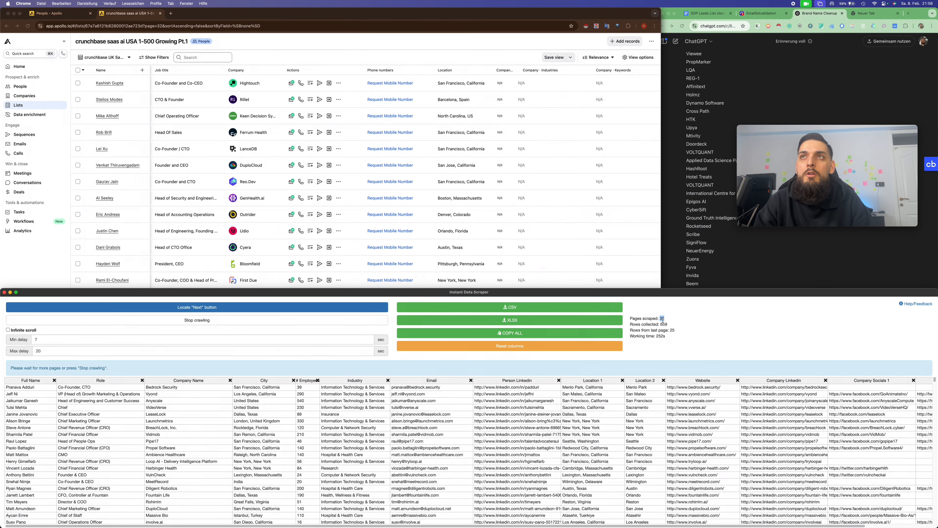
{"action": "left_click", "coordinate": [502, 228]}
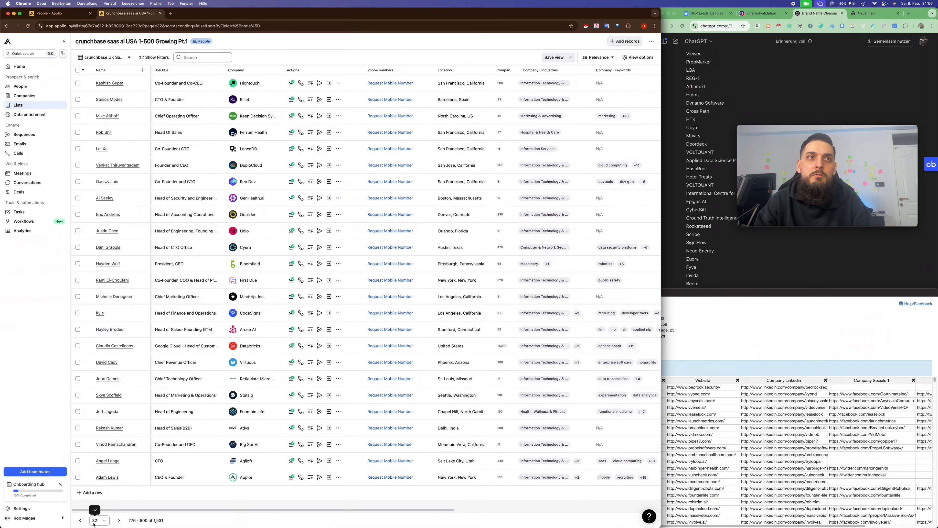
{"action": "left_click", "coordinate": [697, 339]}
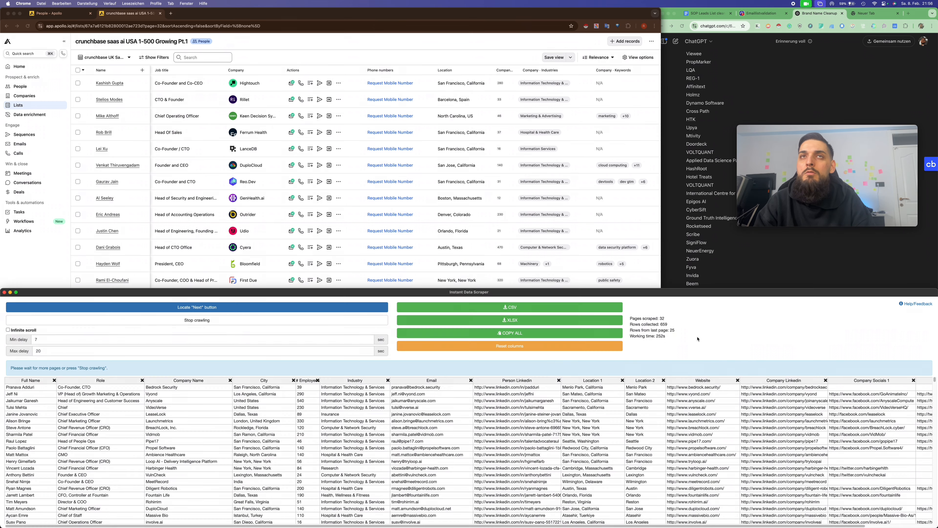
- Stop the crawl in Instant Data Scraper and restart it from the reloaded list page
{"action": "left_click", "coordinate": [191, 321]}
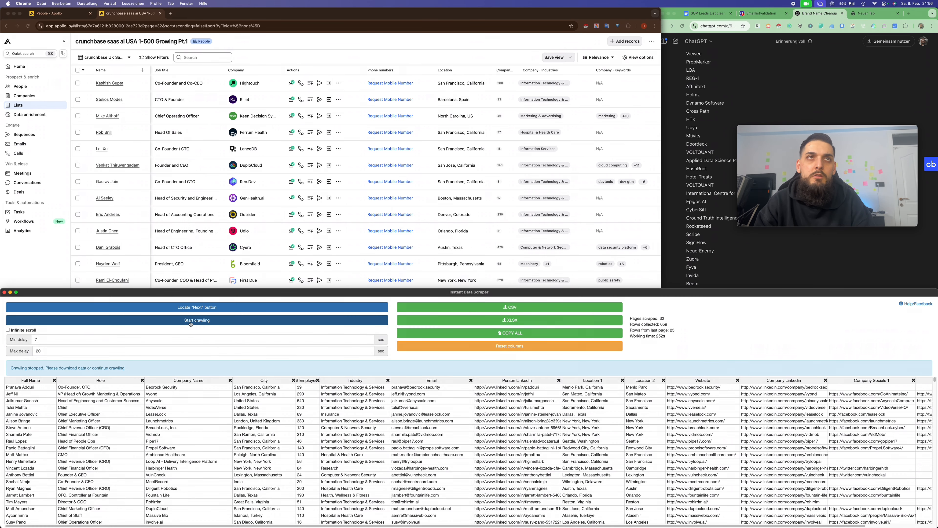
{"action": "left_click", "coordinate": [190, 321]}
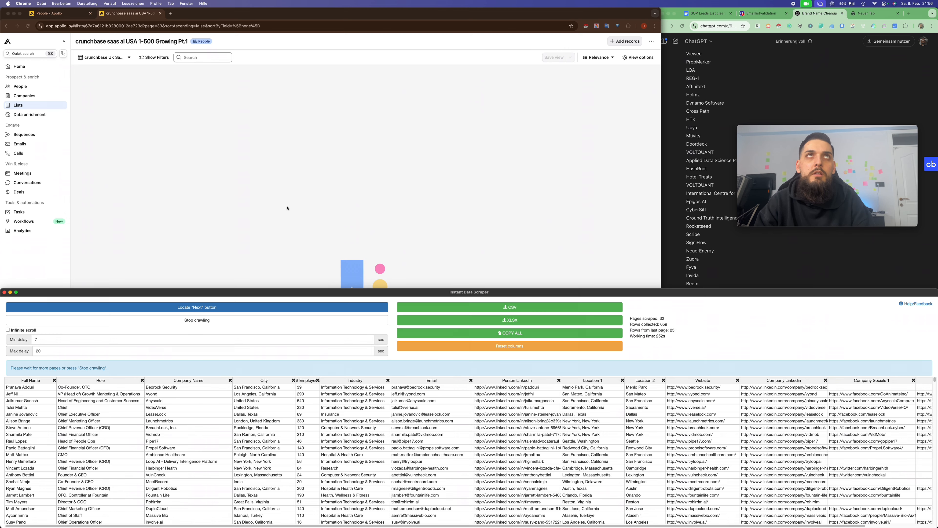
{"action": "left_click", "coordinate": [465, 46]}
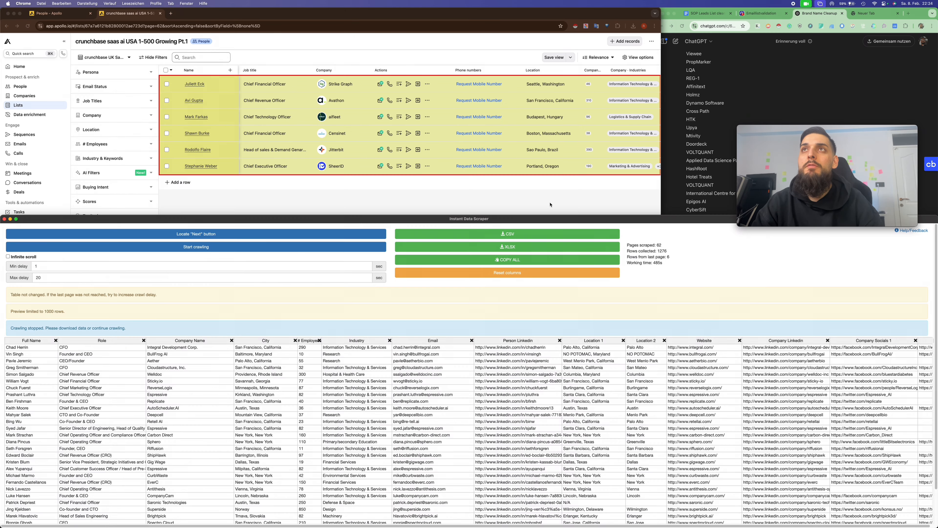
- Compare the scraper's final collected row count with the total number of records in the Apollo list
{"action": "left_click_drag", "start_coordinate": [671, 251], "coordinate": [657, 251]}
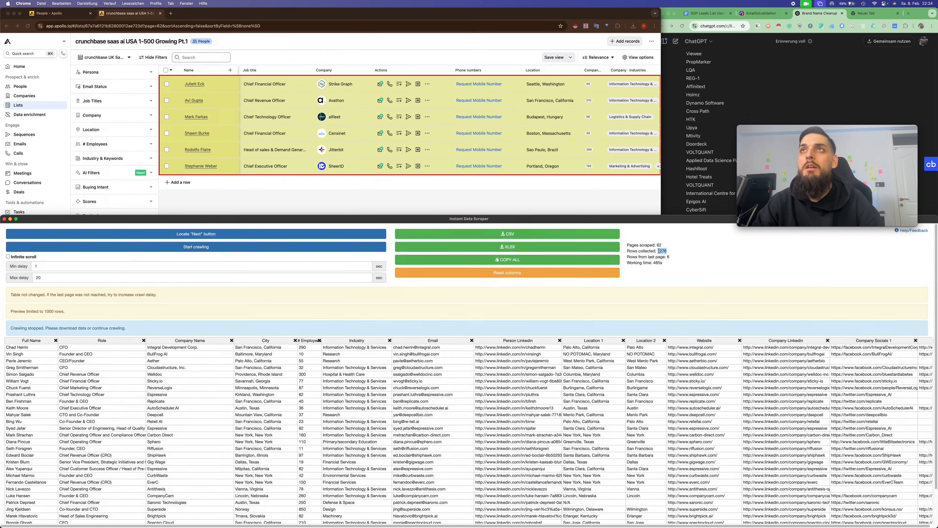
{"action": "left_click", "coordinate": [622, 204]}
{"action": "left_click_drag", "start_coordinate": [255, 520], "coordinate": [243, 520]}
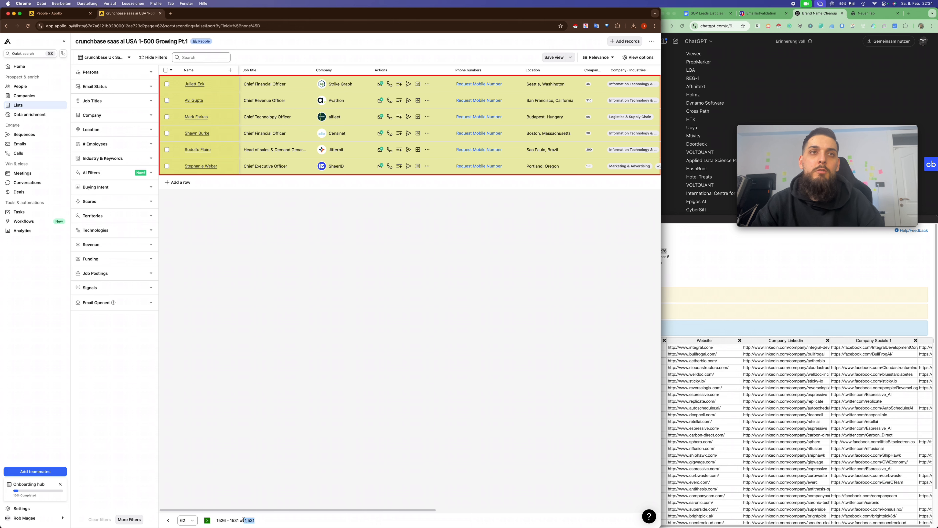
{"action": "left_click", "coordinate": [305, 453]}
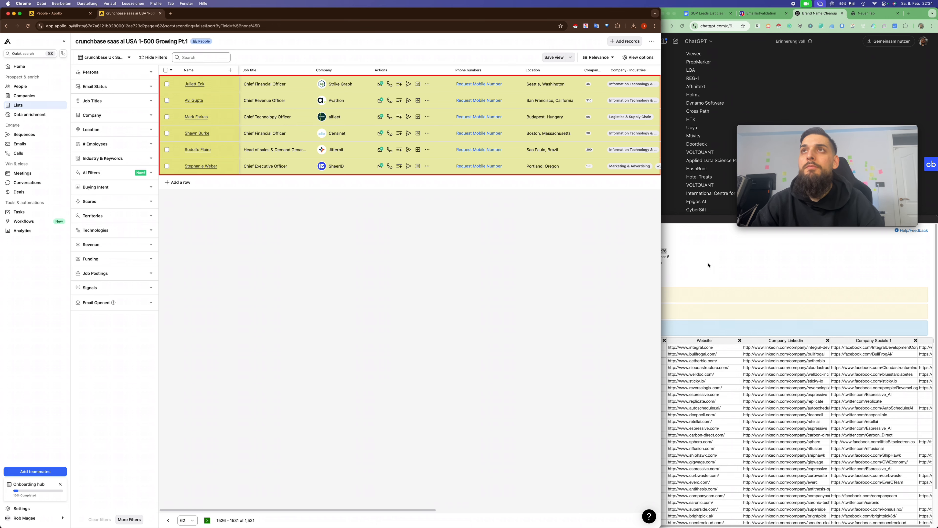
{"action": "left_click", "coordinate": [708, 265]}
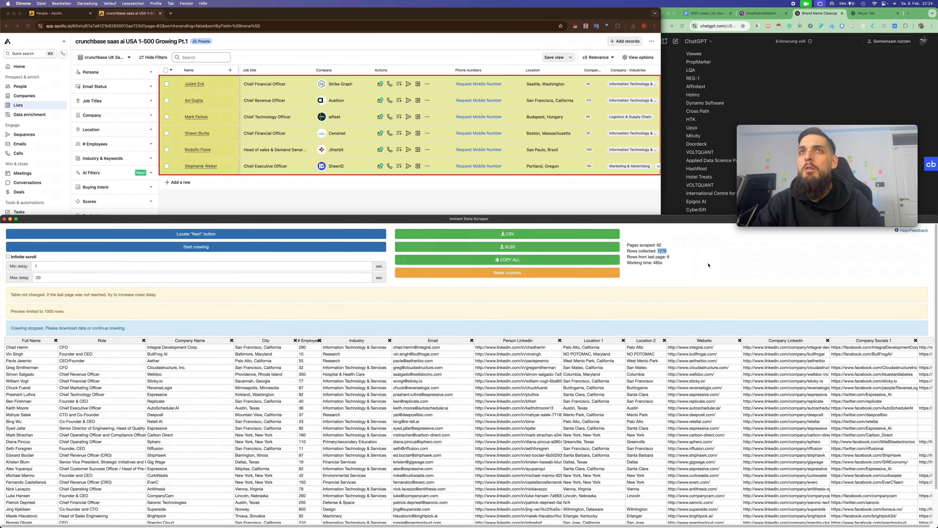
- Export the scraped rows as a CSV file, recheck the list's record total and close the Instant Data Scraper window
{"action": "left_click", "coordinate": [412, 234]}
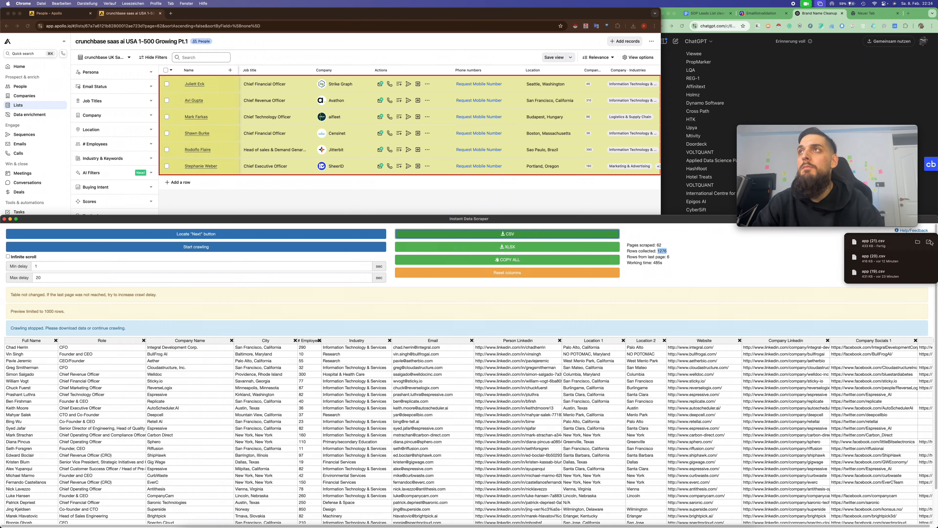
{"action": "mouse_move", "coordinate": [917, 241]}
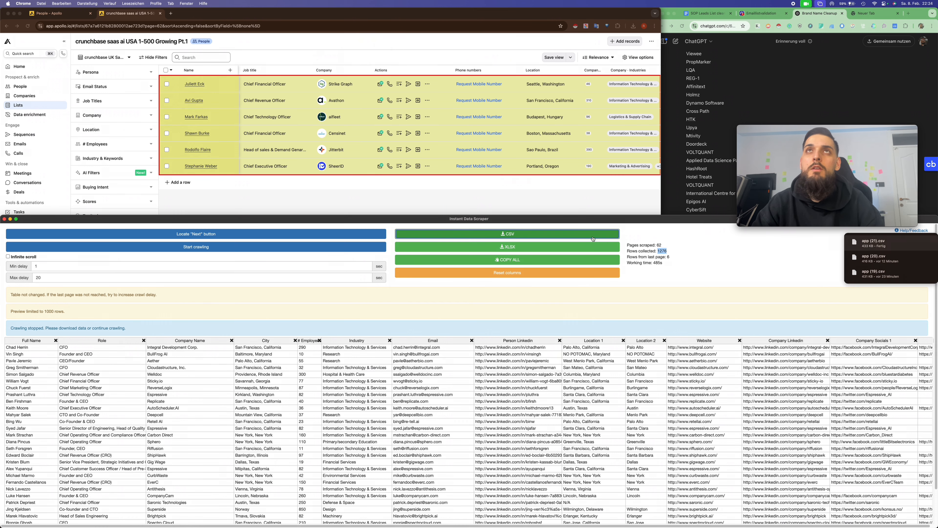
{"action": "left_click", "coordinate": [434, 206]}
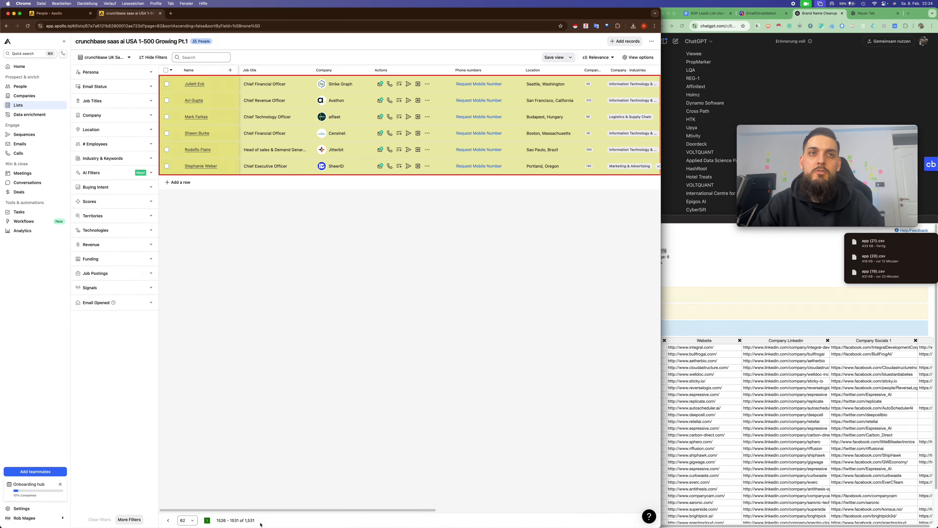
{"action": "left_click", "coordinate": [745, 290]}
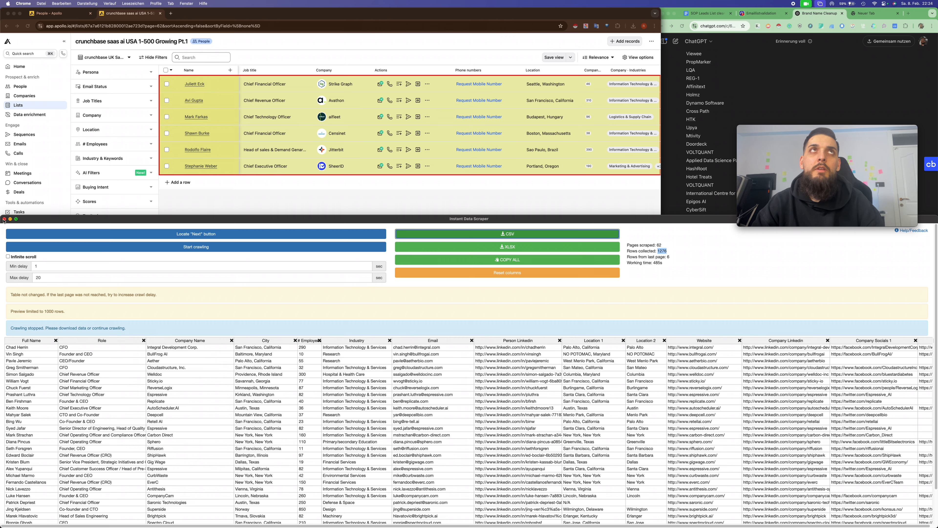
{"action": "left_click", "coordinate": [4, 218]}
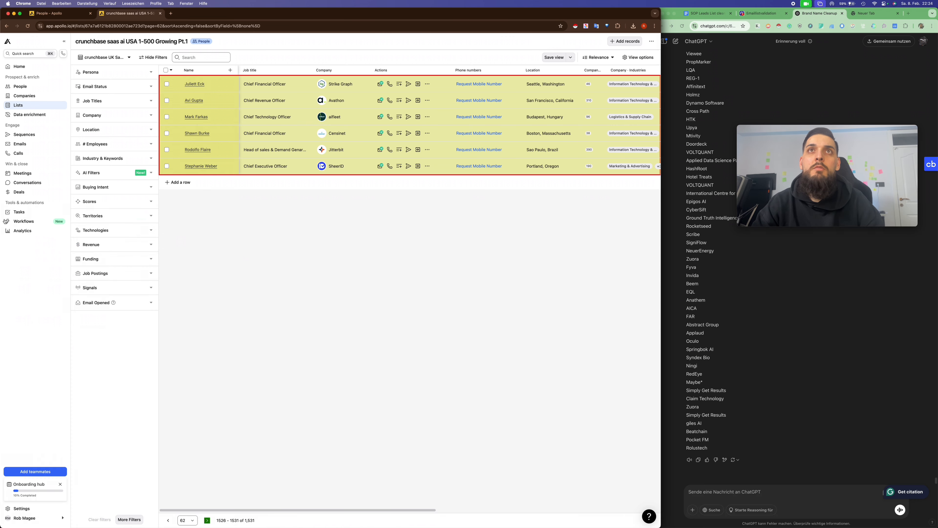
{"action": "right_click", "coordinate": [518, 281]}
{"action": "left_click", "coordinate": [462, 274]}
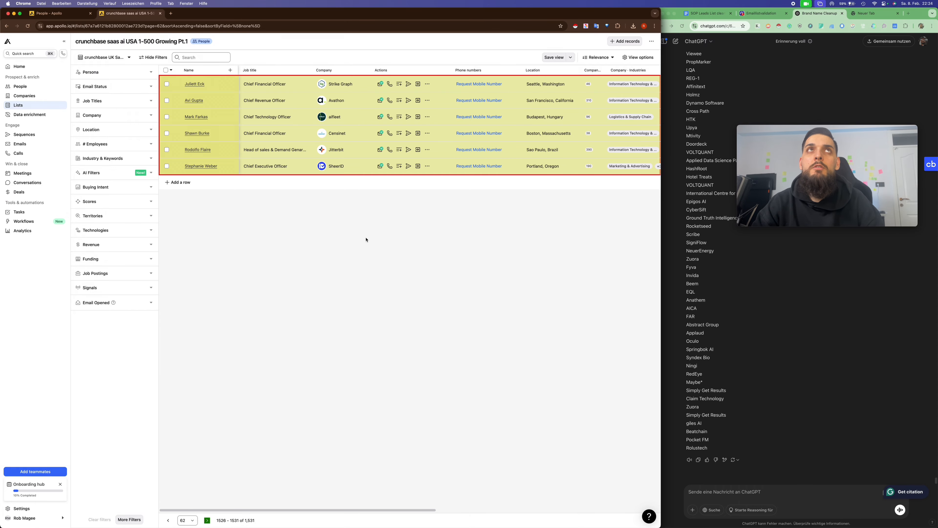
- Switch to the crunchbase saas ai USA 1-500 Growing Pt.1 spreadsheet in Google Sheets and duplicate its OG sheet
{"action": "key", "text": "ctrl+Up"}
{"action": "left_click", "coordinate": [258, 403]}
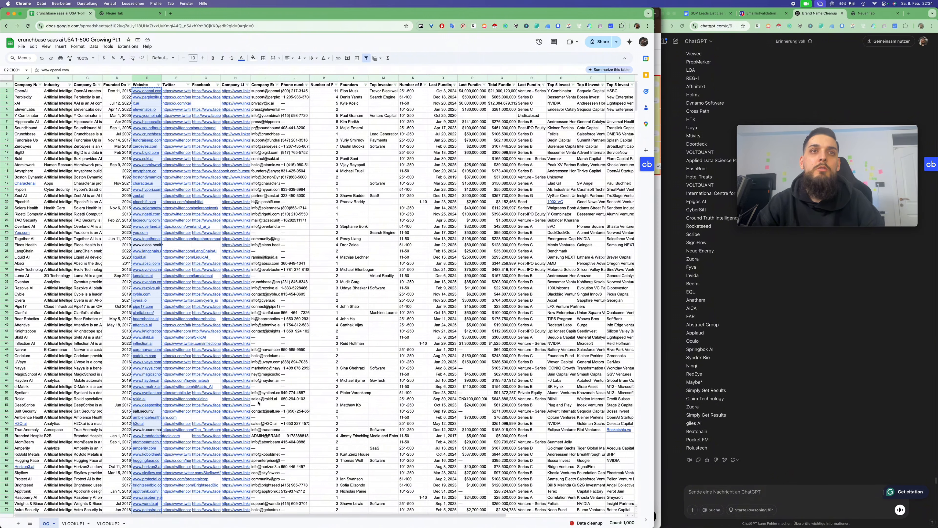
{"action": "left_click", "coordinate": [53, 523]}
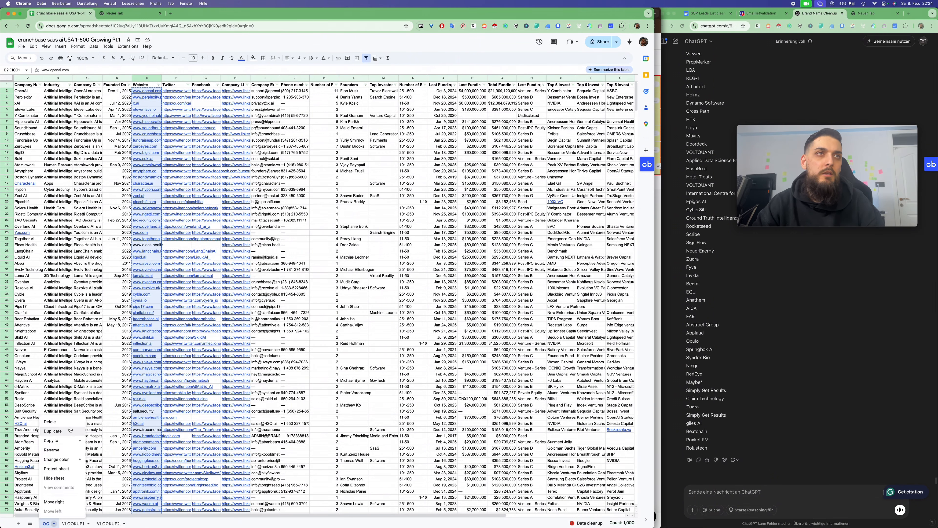
{"action": "left_click", "coordinate": [60, 432]}
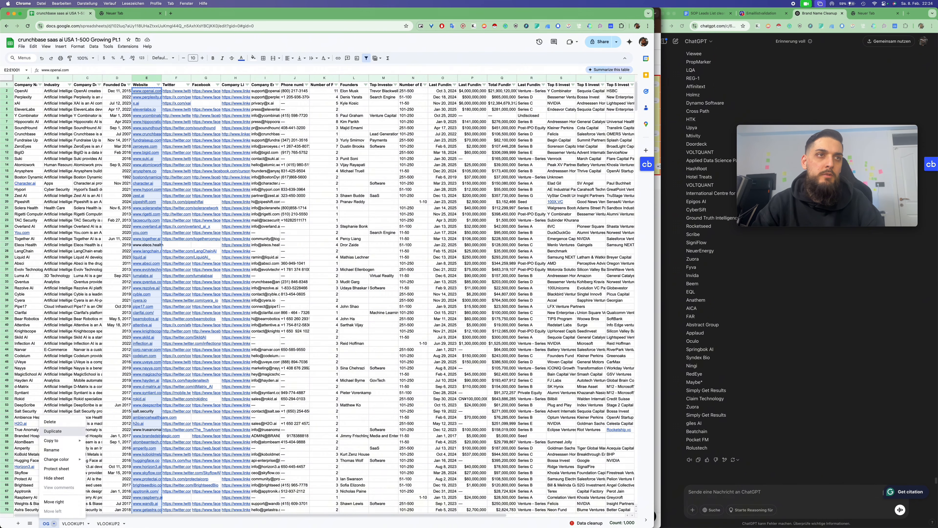
- Rename the original OG sheet to crunchbase
{"action": "double_click", "coordinate": [46, 523]}
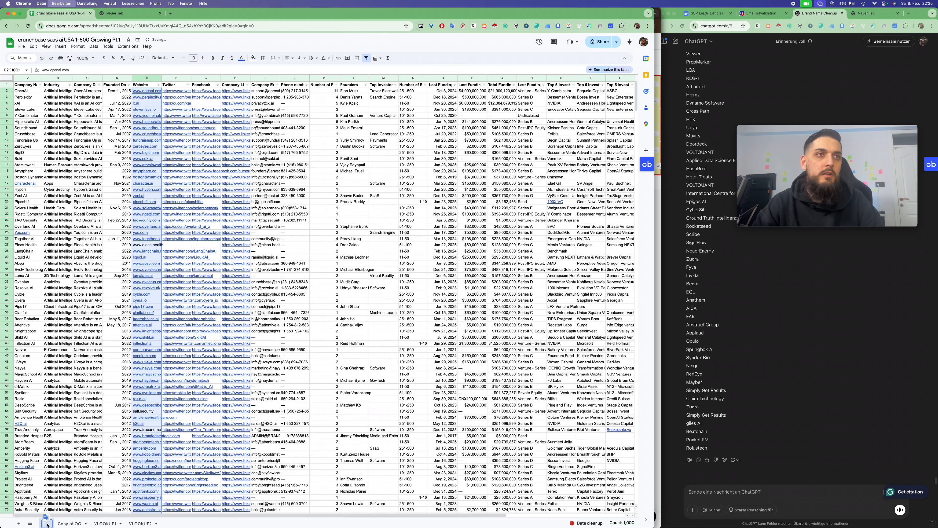
{"action": "type", "text": "cuunchbase"}
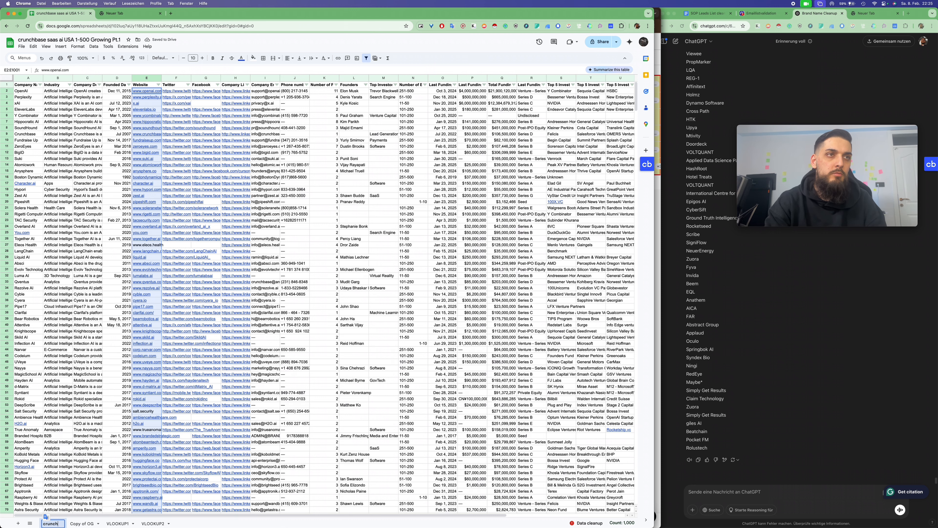
{"action": "key", "text": "Return"}
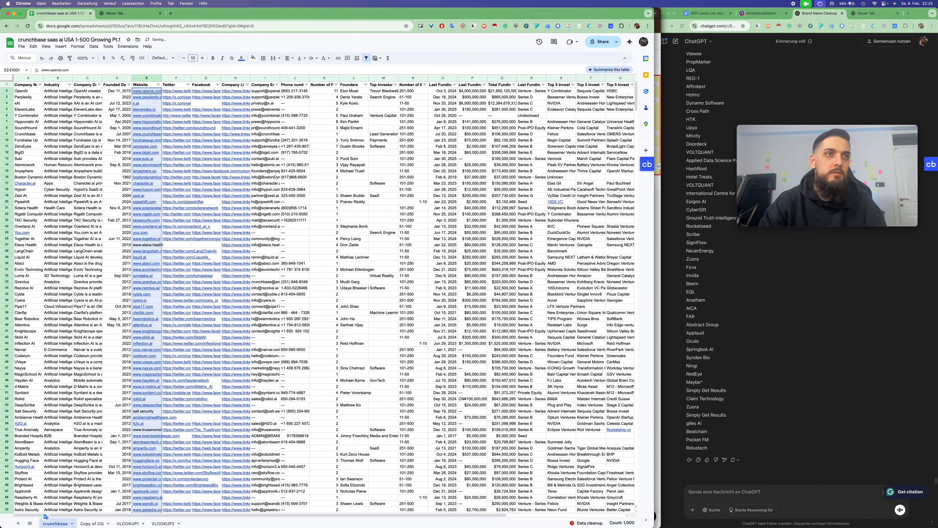
- Rename the duplicated sheet to OG and look through the VLOOKUP1 and VLOOKUP2 sheets
{"action": "left_click", "coordinate": [89, 524]}
{"action": "type", "text": "OG"}
{"action": "key", "text": "Return"}
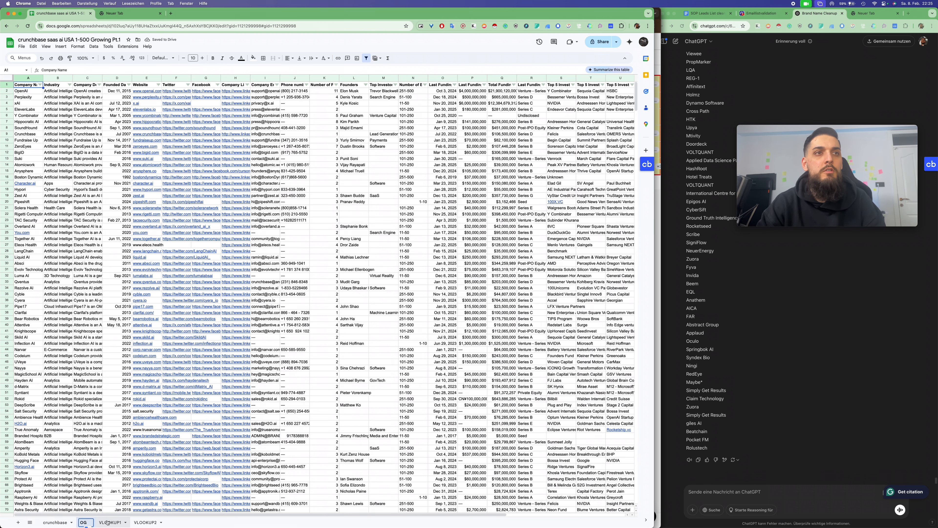
{"action": "left_click", "coordinate": [111, 523]}
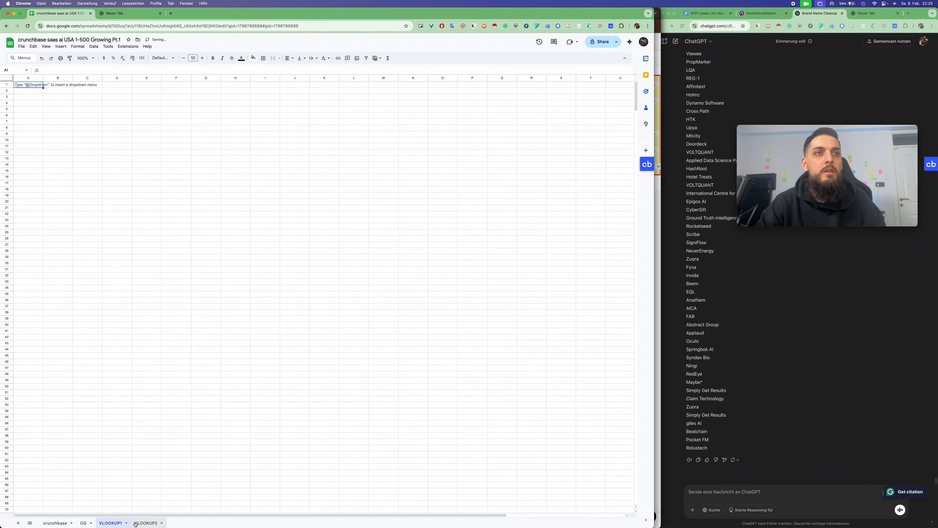
{"action": "left_click", "coordinate": [153, 523]}
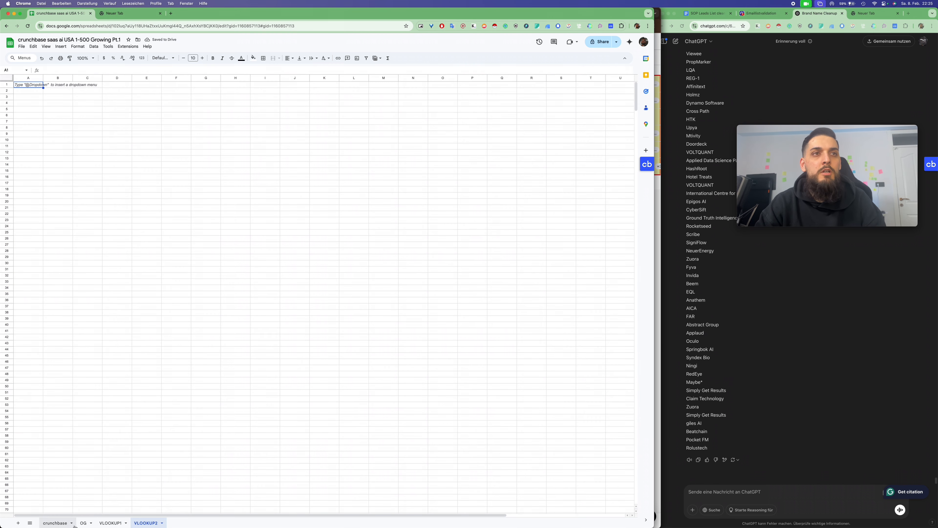
- Clear all the contents of the OG sheet
{"action": "left_click", "coordinate": [87, 525]}
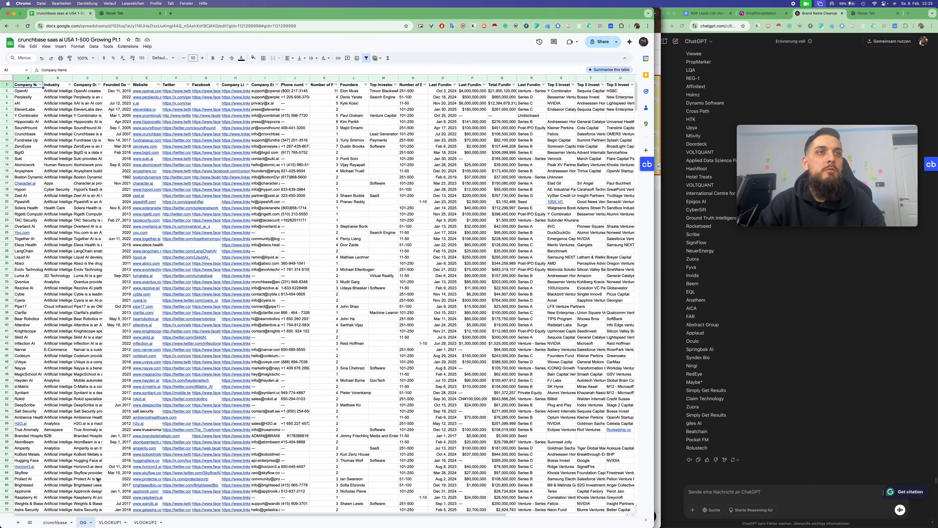
{"action": "left_click", "coordinate": [117, 392]}
{"action": "key", "text": "super+a"}
{"action": "key", "text": "Delete"}
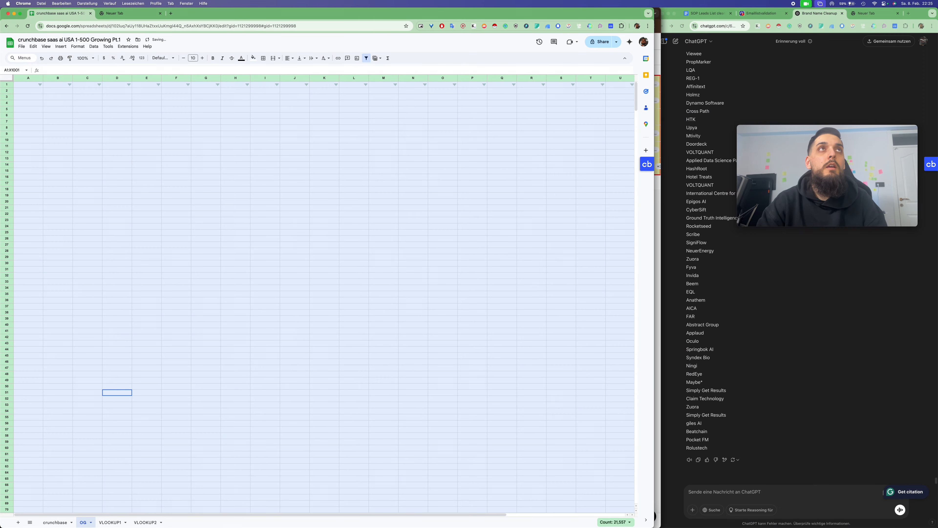
{"action": "left_click", "coordinate": [56, 133]}
- Bring up the Finder Downloads window and move it aside so its CSV files are reachable next to the spreadsheet
{"action": "left_click", "coordinate": [21, 46]}
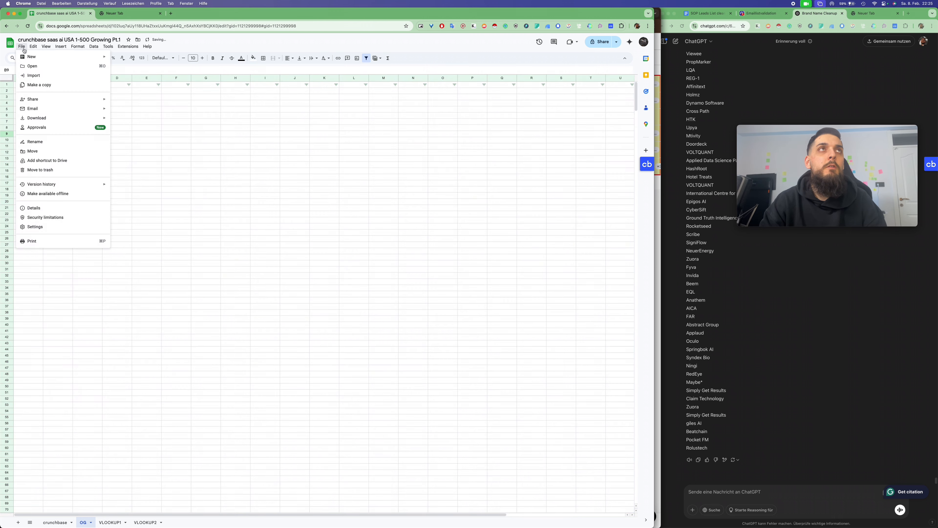
{"action": "left_click", "coordinate": [212, 134]}
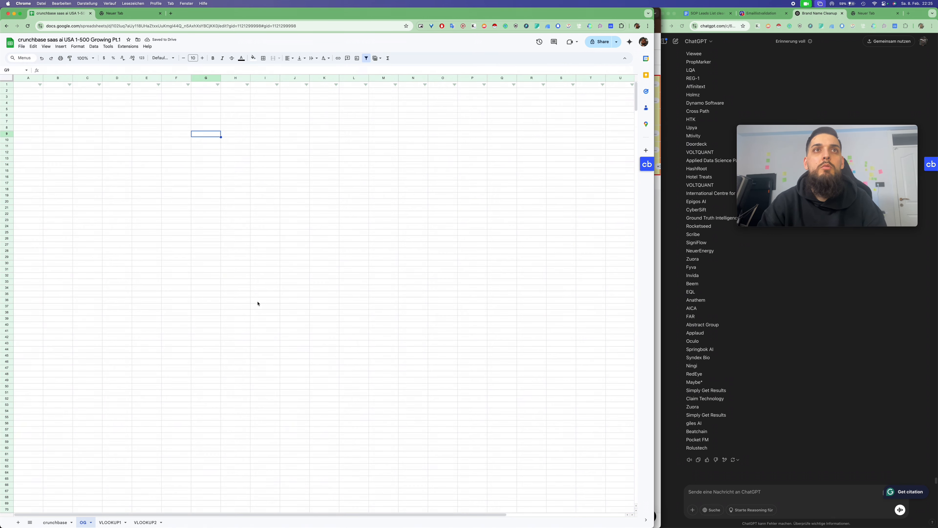
{"action": "key", "text": "ctrl+Up"}
{"action": "left_click", "coordinate": [195, 123]}
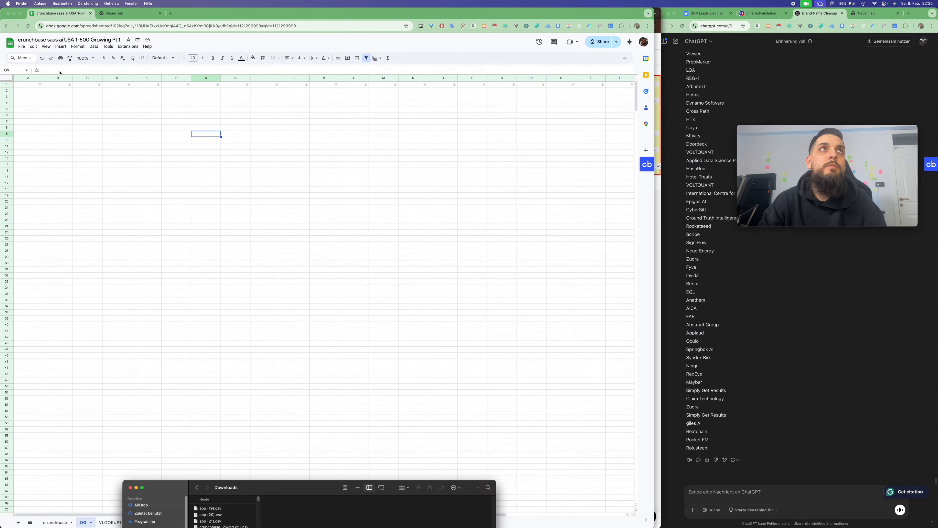
{"action": "left_click_drag", "start_coordinate": [281, 487], "coordinate": [642, 481]}
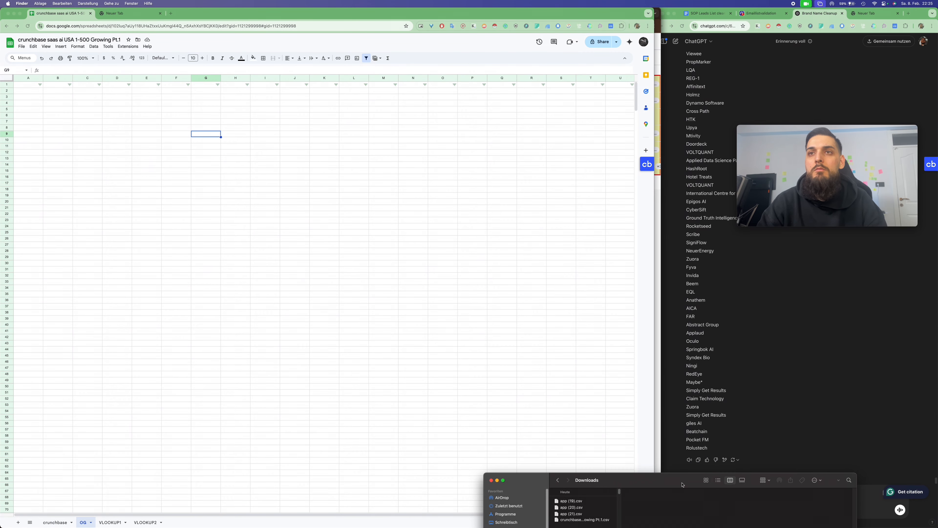
- Import app (19).csv from the Downloads folder into the existing OG sheet
{"action": "left_click", "coordinate": [21, 47]}
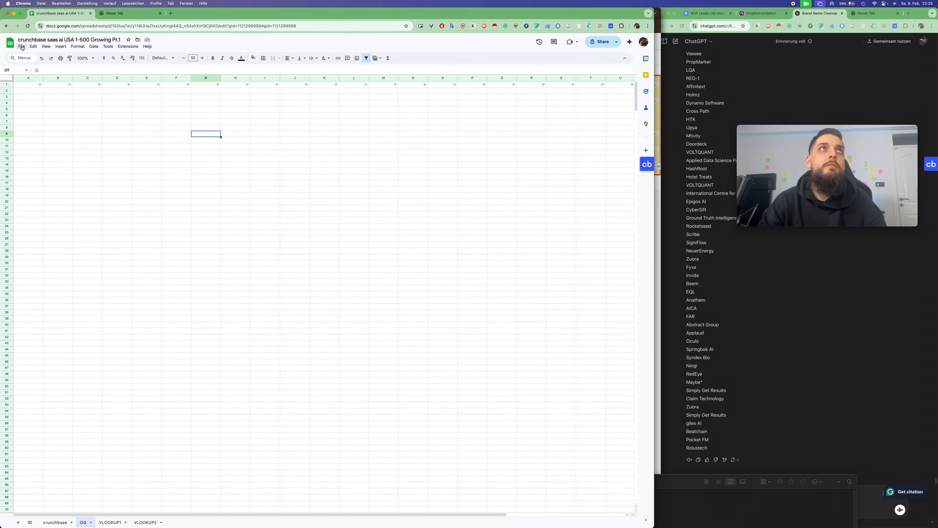
{"action": "left_click", "coordinate": [45, 86]}
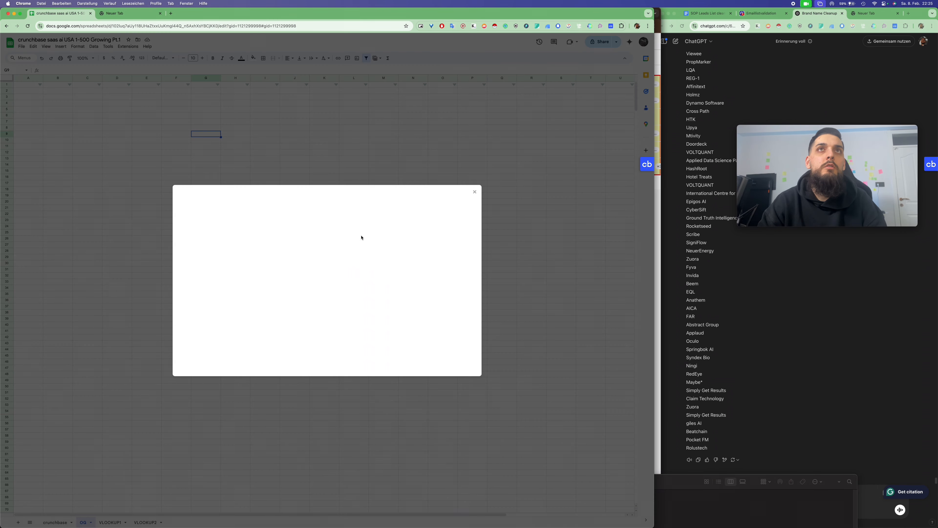
{"action": "left_click", "coordinate": [314, 216]}
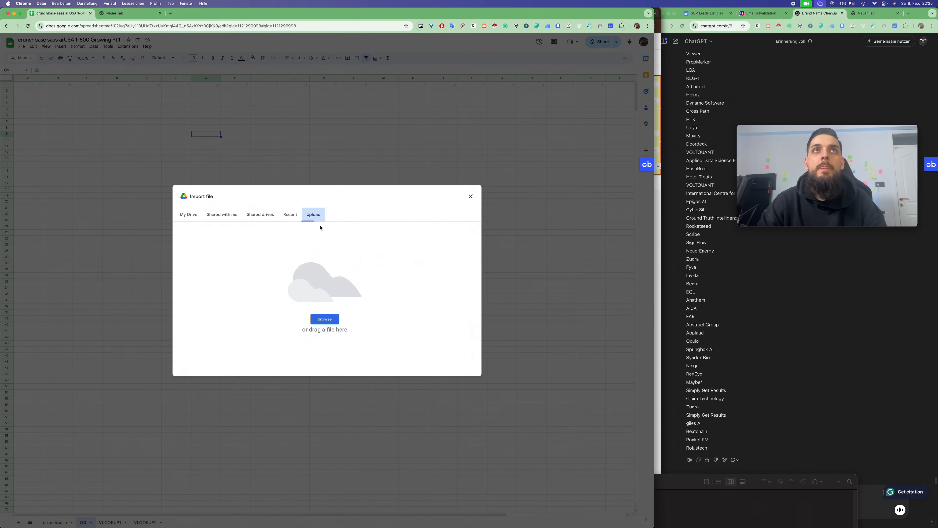
{"action": "left_click", "coordinate": [683, 507]}
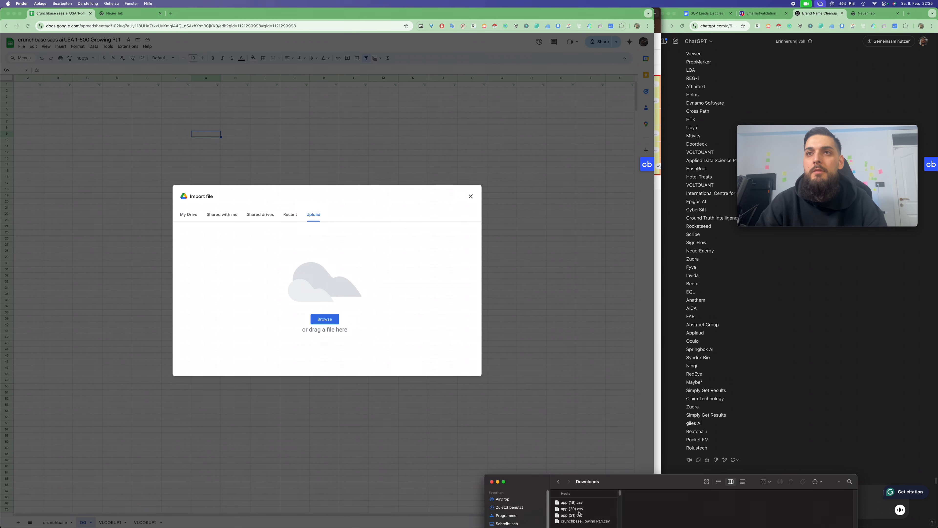
{"action": "left_click_drag", "start_coordinate": [582, 505], "coordinate": [357, 312]}
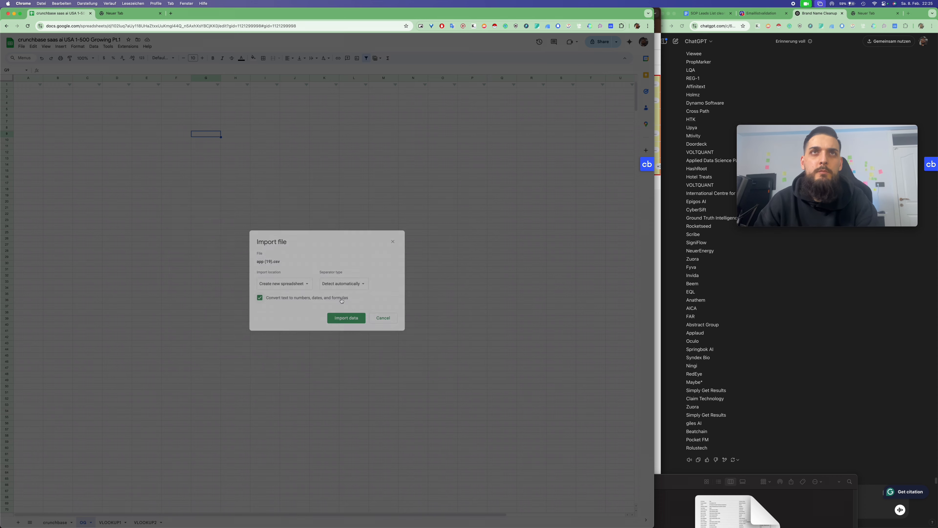
{"action": "left_click", "coordinate": [276, 284]}
{"action": "left_click", "coordinate": [292, 322]}
{"action": "left_click", "coordinate": [346, 318]}
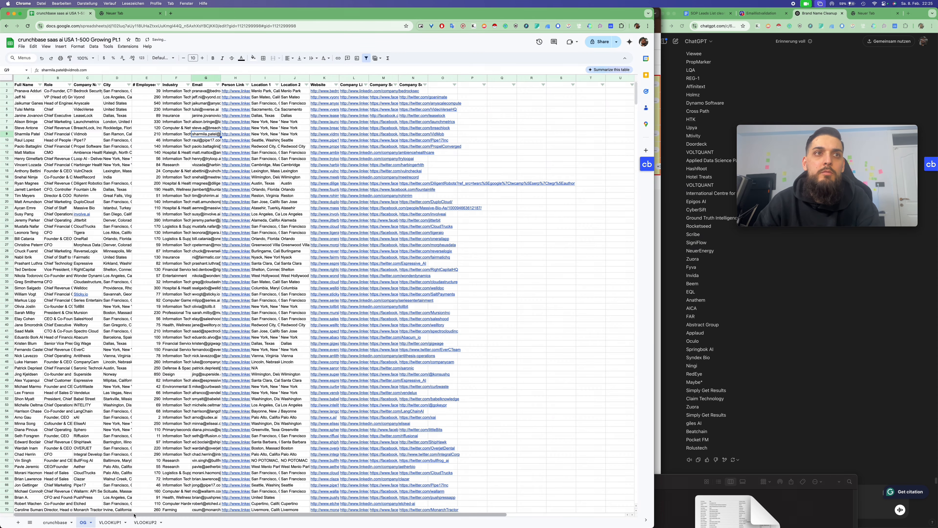
- Import app (20).csv from the Downloads folder into the existing VLOOKUP1 sheet
{"action": "left_click", "coordinate": [111, 522]}
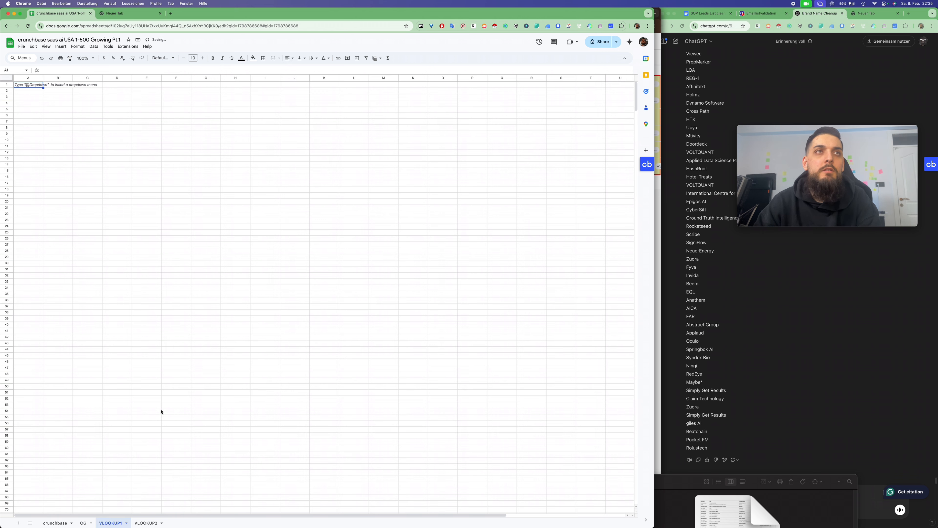
{"action": "left_click", "coordinate": [21, 46]}
{"action": "left_click", "coordinate": [34, 76]}
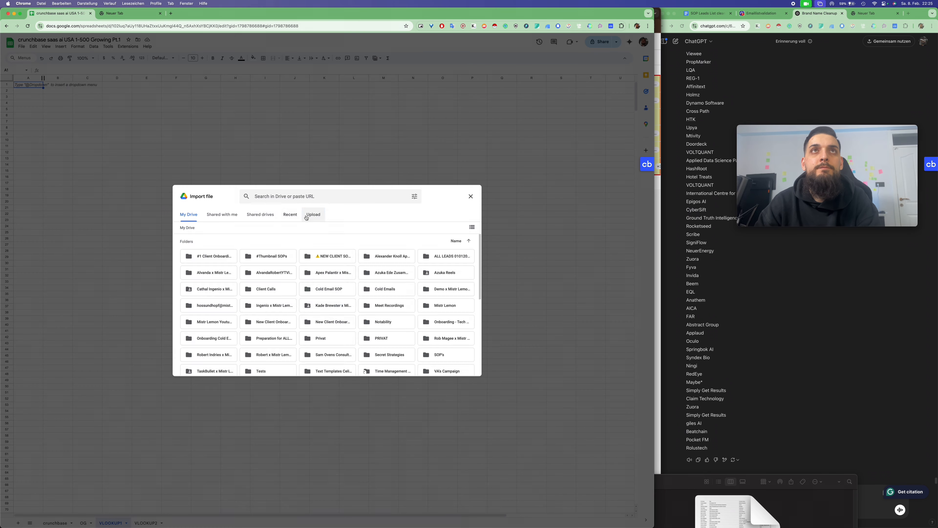
{"action": "left_click", "coordinate": [313, 214]}
{"action": "left_click", "coordinate": [587, 503]}
{"action": "left_click_drag", "start_coordinate": [571, 509], "coordinate": [471, 408]}
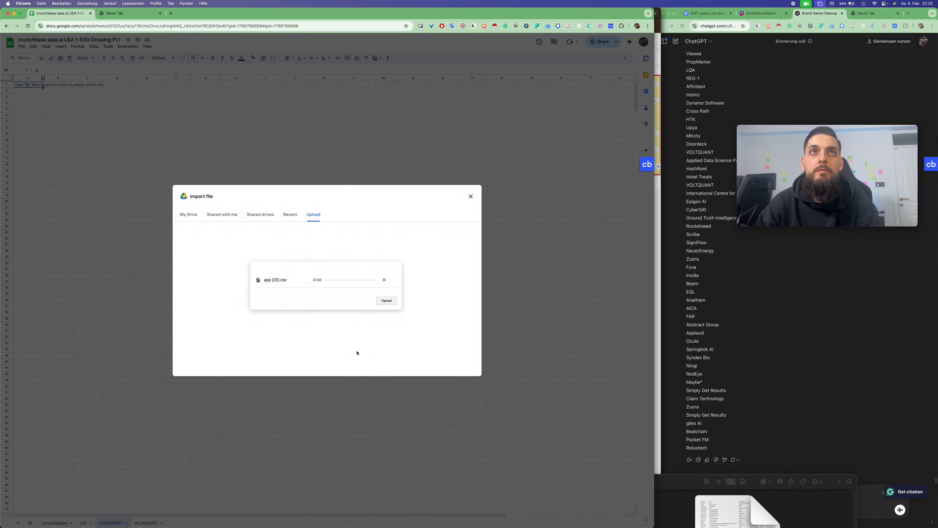
{"action": "left_click", "coordinate": [284, 283]}
{"action": "left_click", "coordinate": [287, 320]}
{"action": "left_click", "coordinate": [346, 318]}
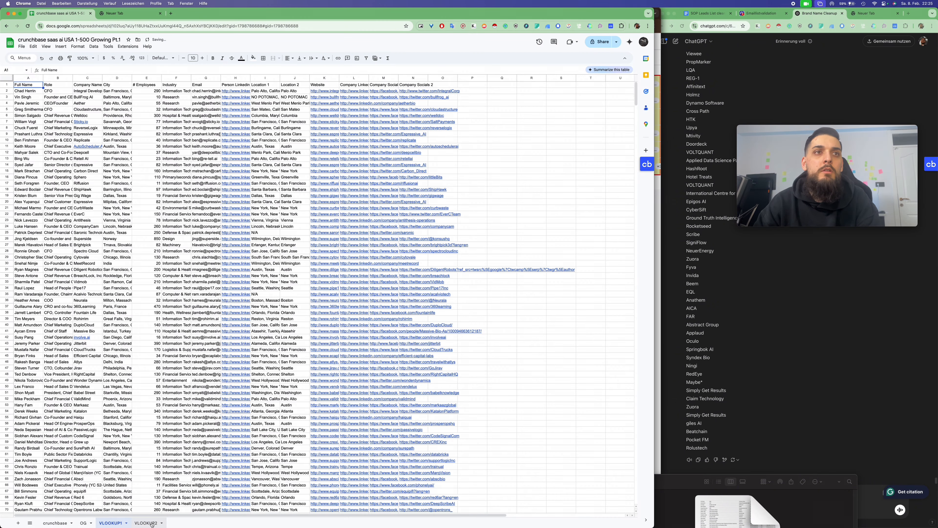
- Import app (21).csv from the Downloads folder into the existing VLOOKUP2 sheet
{"action": "left_click", "coordinate": [151, 523]}
{"action": "left_click", "coordinate": [21, 46]}
{"action": "left_click", "coordinate": [33, 76]}
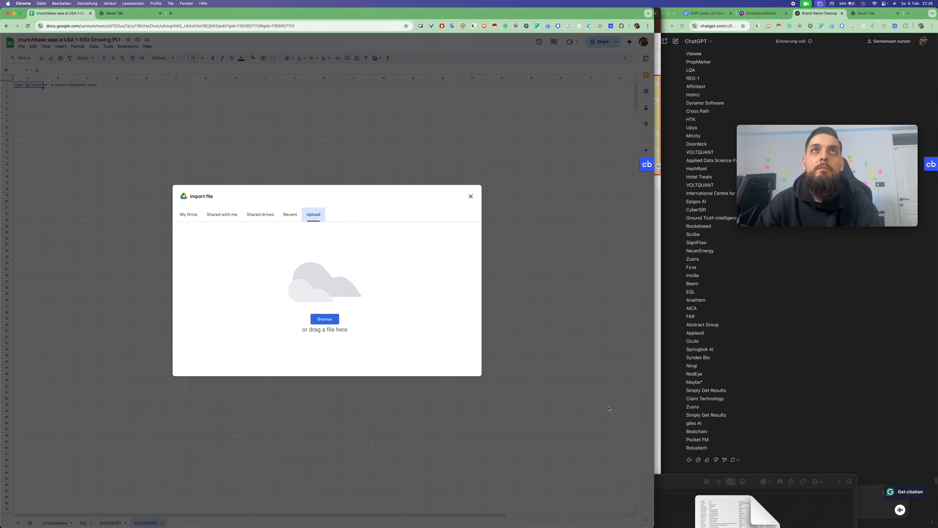
{"action": "left_click_drag", "start_coordinate": [576, 509], "coordinate": [321, 310]}
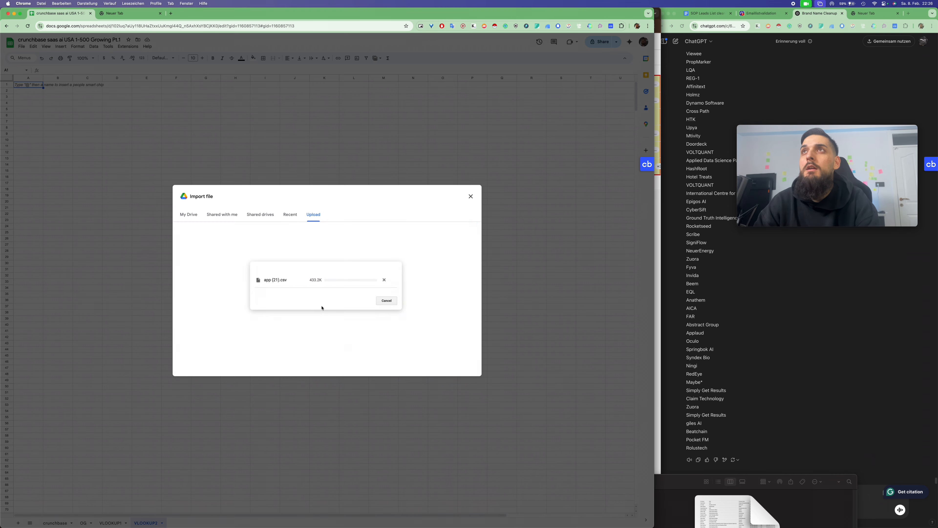
{"action": "left_click", "coordinate": [284, 284]}
{"action": "left_click", "coordinate": [292, 321]}
{"action": "left_click", "coordinate": [346, 318]}
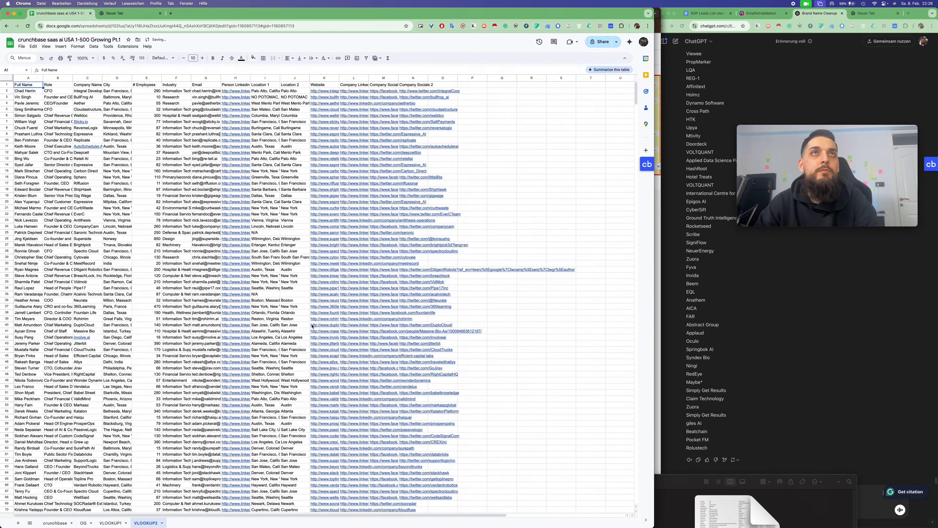
- Insert two blank rows directly below the header row of the OG sheet
{"action": "left_click", "coordinate": [83, 522]}
{"action": "left_click_drag", "start_coordinate": [6, 91], "coordinate": [6, 97]}
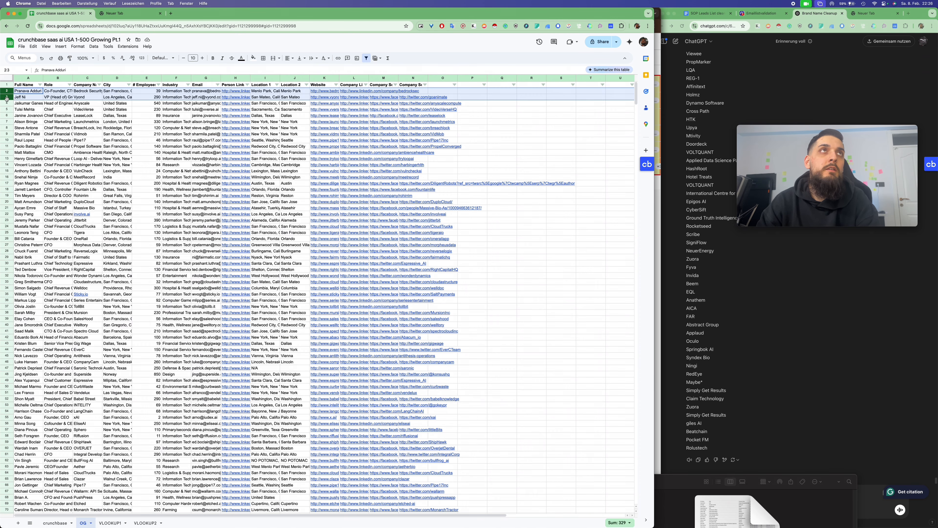
{"action": "right_click", "coordinate": [7, 93]}
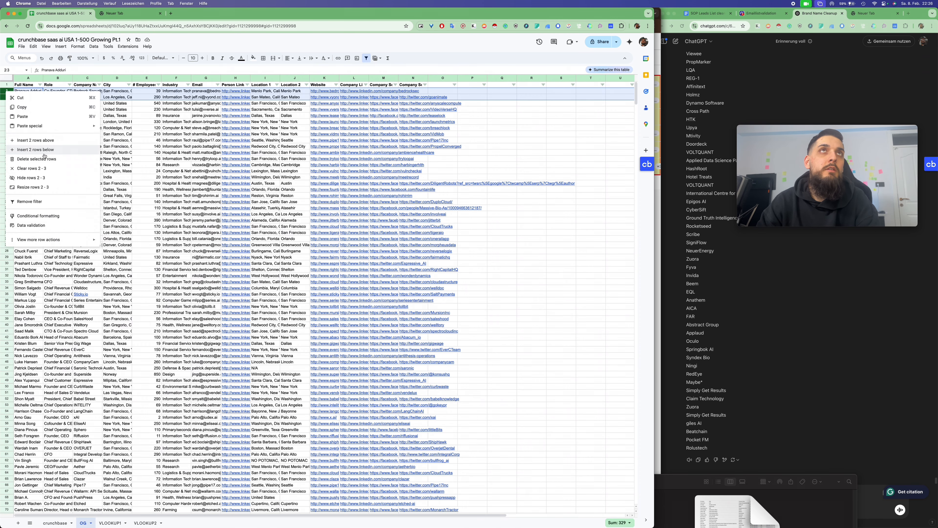
{"action": "left_click", "coordinate": [47, 143]}
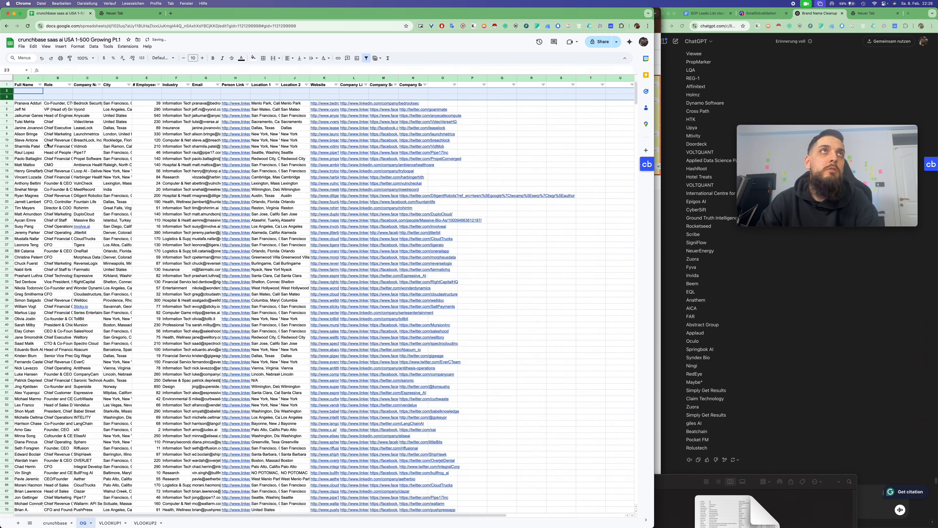
- Copy the header row of VLOOKUP1 into row 2 of the OG sheet and compare it with the OG headers
{"action": "left_click", "coordinate": [6, 85]}
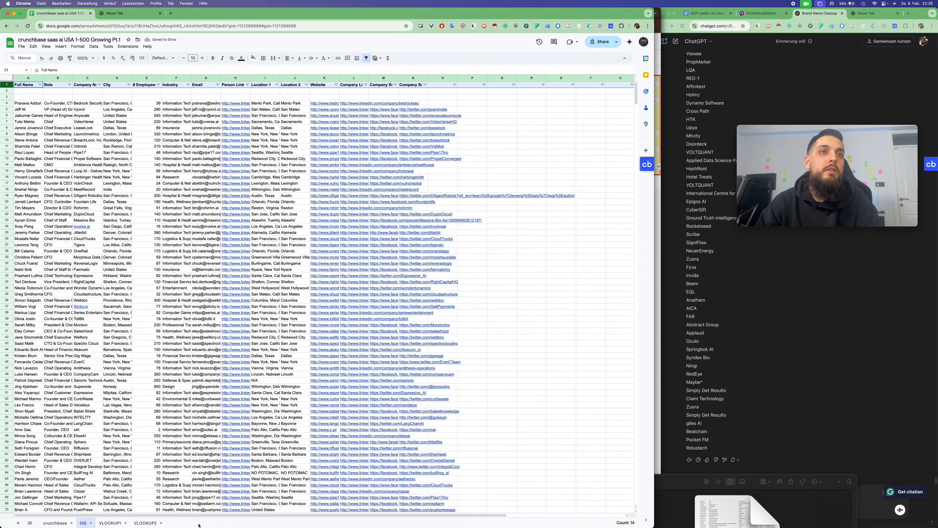
{"action": "left_click", "coordinate": [116, 525]}
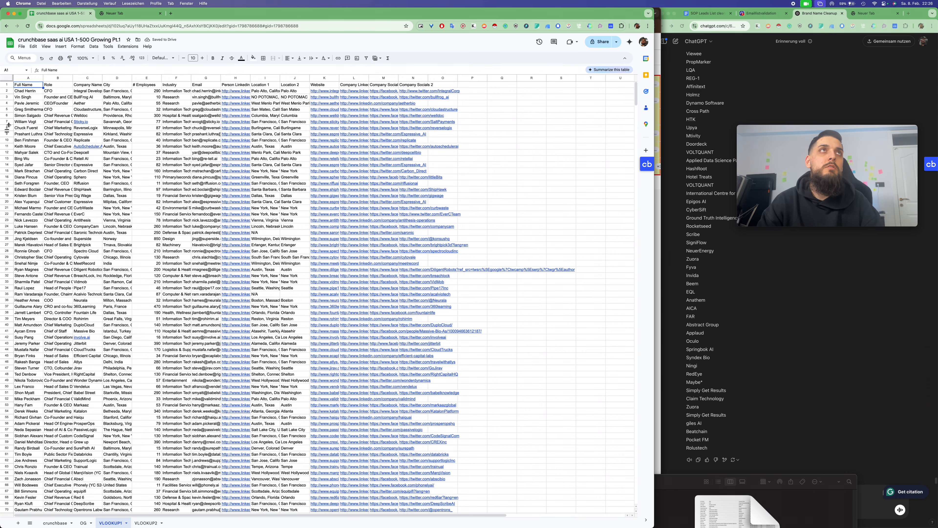
{"action": "left_click", "coordinate": [8, 85]}
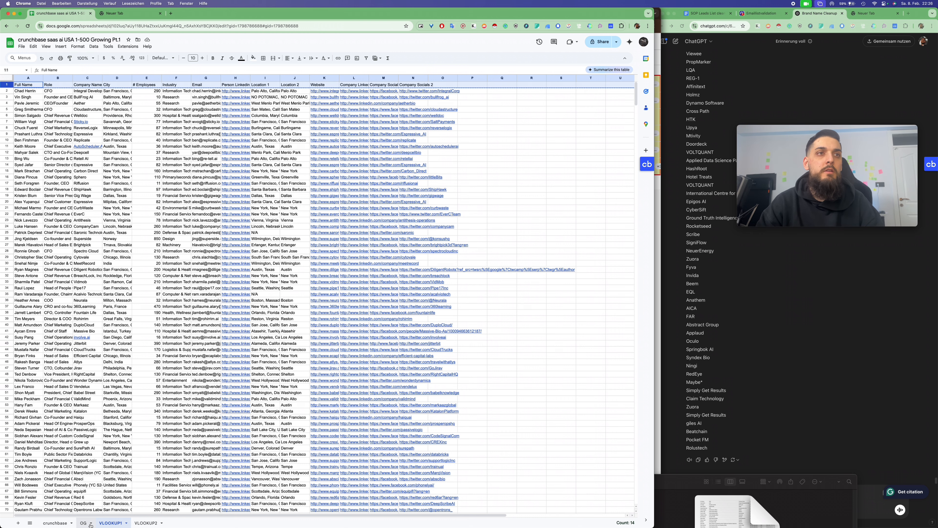
{"action": "left_click", "coordinate": [83, 523]}
{"action": "left_click", "coordinate": [6, 91]}
{"action": "key", "text": "super+v"}
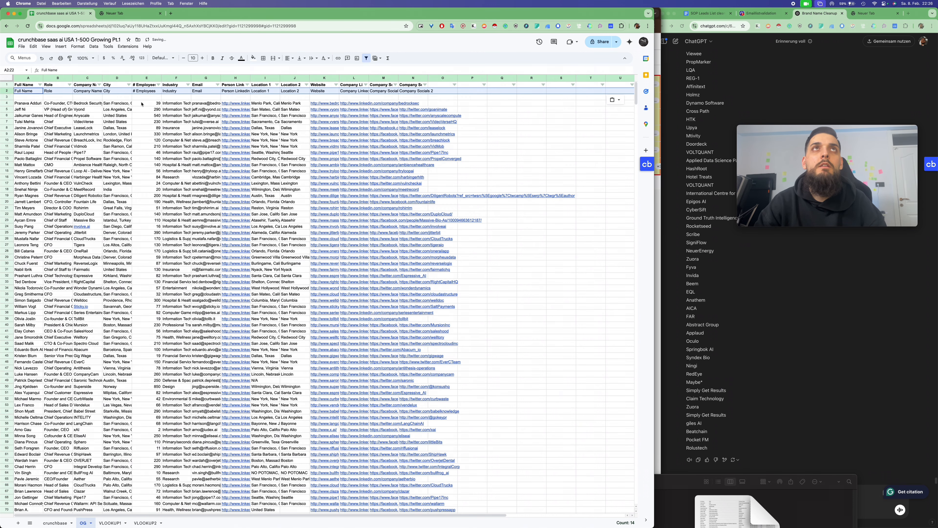
{"action": "left_click", "coordinate": [317, 91]}
{"action": "left_click", "coordinate": [317, 86]}
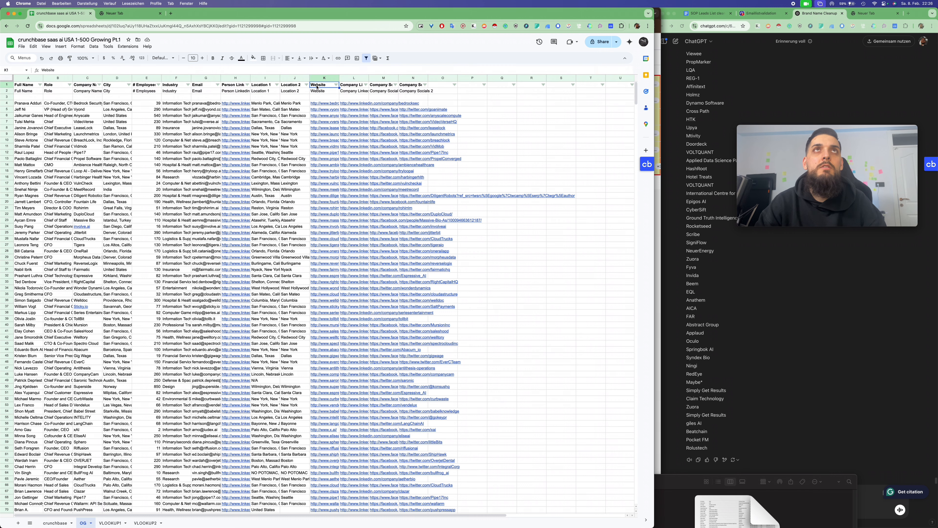
{"action": "left_click", "coordinate": [270, 93]}
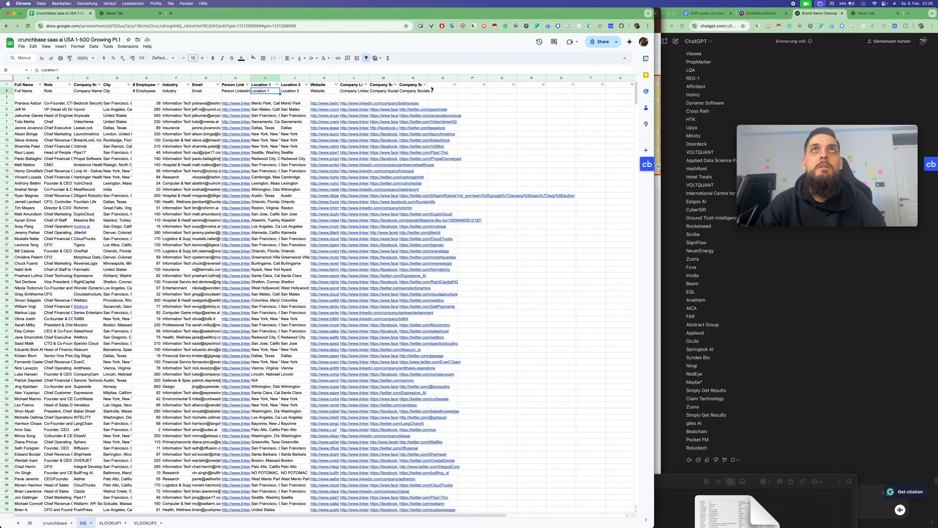
{"action": "left_click", "coordinate": [472, 97]}
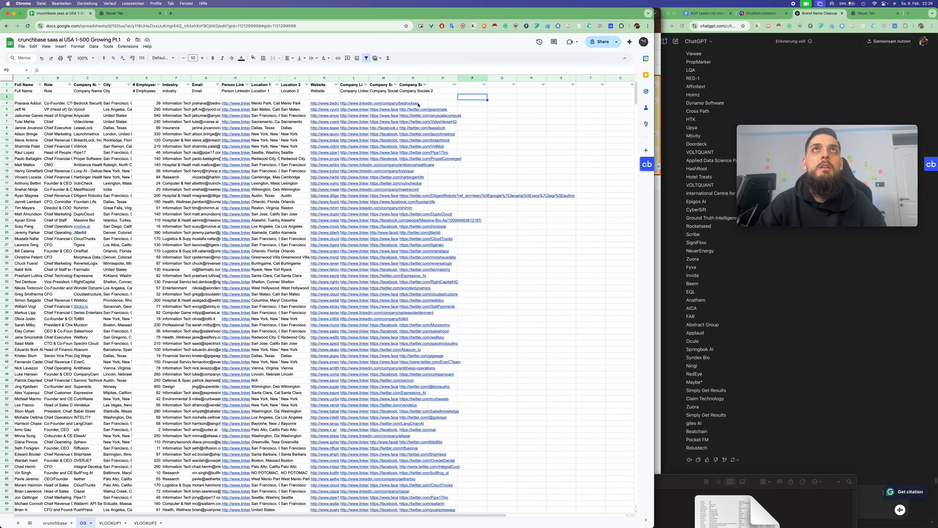
{"action": "mouse_move", "coordinate": [240, 290]}
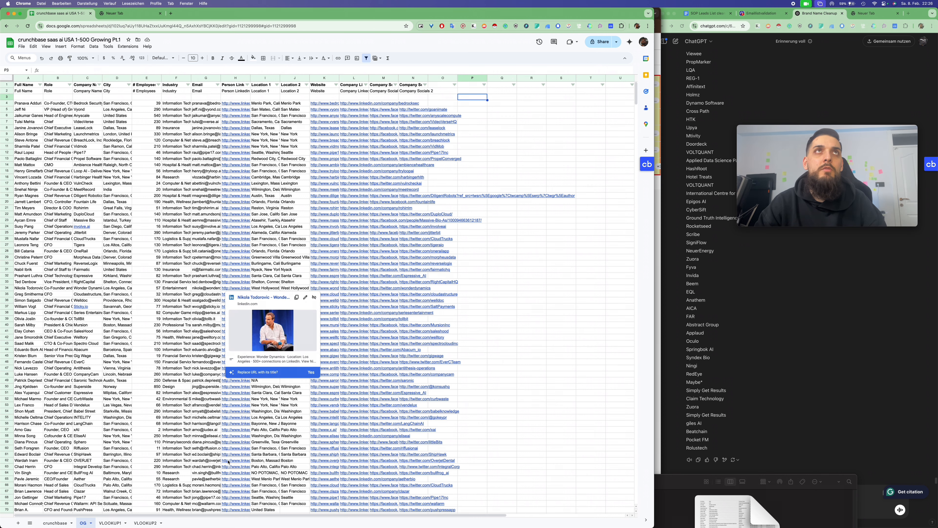
- Copy the header row of VLOOKUP2 into row 3 of the OG sheet for comparison
{"action": "left_click", "coordinate": [147, 522]}
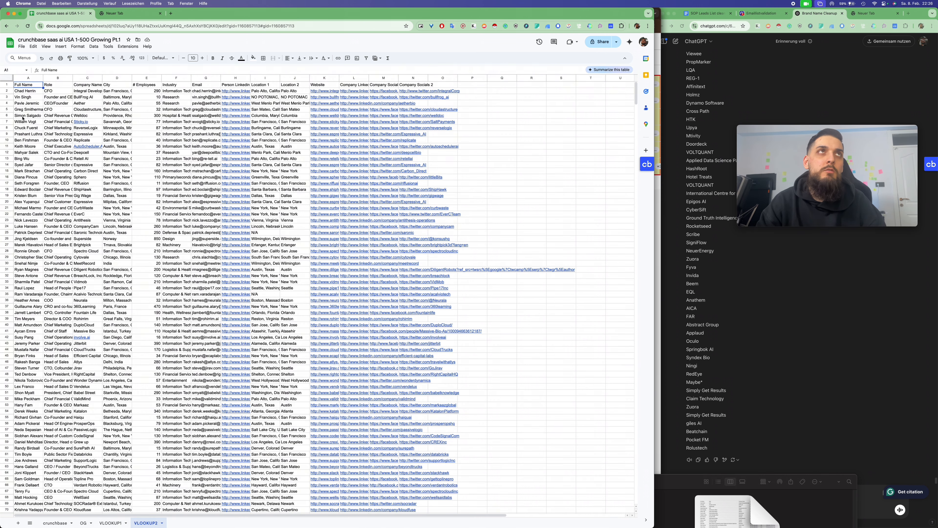
{"action": "left_click", "coordinate": [6, 85]}
{"action": "key", "text": "super+c"}
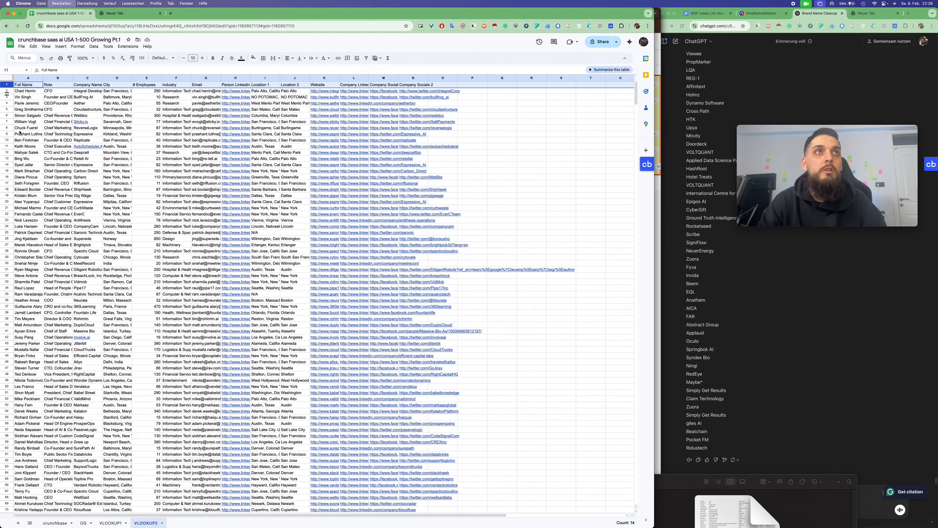
{"action": "left_click", "coordinate": [79, 524]}
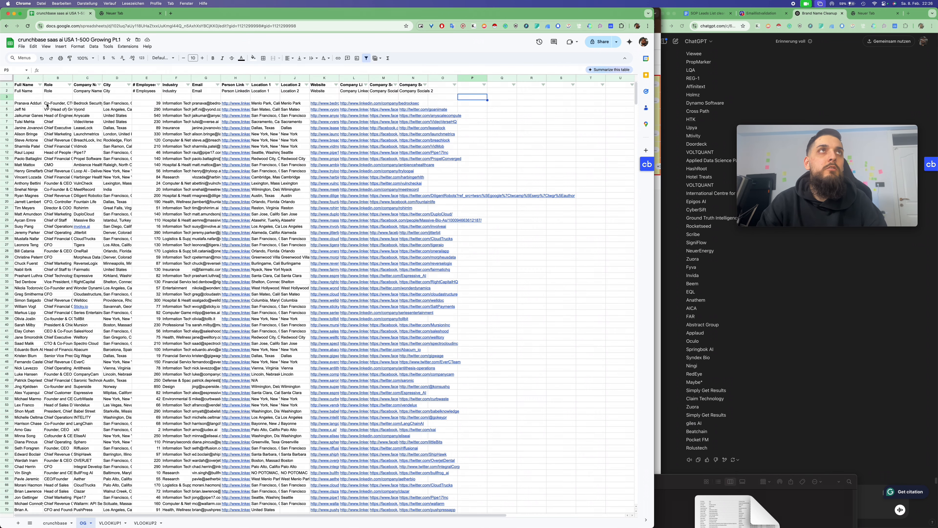
{"action": "left_click", "coordinate": [28, 97]}
{"action": "key", "text": "super+v"}
{"action": "left_click", "coordinate": [107, 114]}
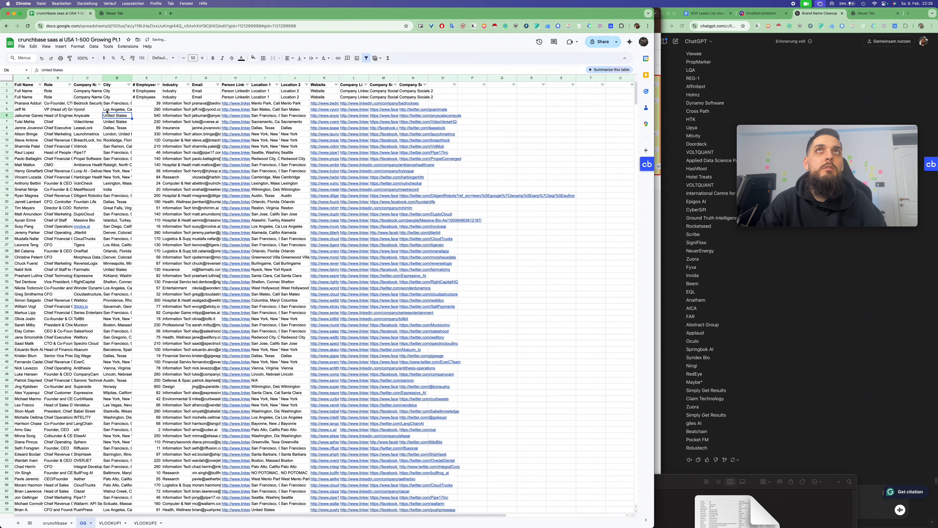
- Delete the two copied comparison header rows, rows 2 and 3, from the OG sheet
{"action": "left_click_drag", "start_coordinate": [7, 91], "coordinate": [6, 97]}
{"action": "right_click", "coordinate": [7, 97]}
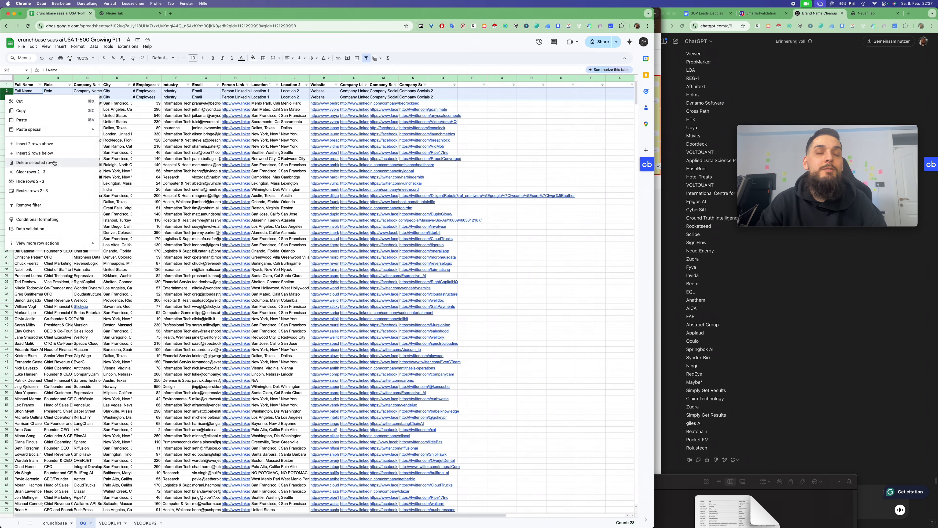
{"action": "left_click", "coordinate": [54, 163]}
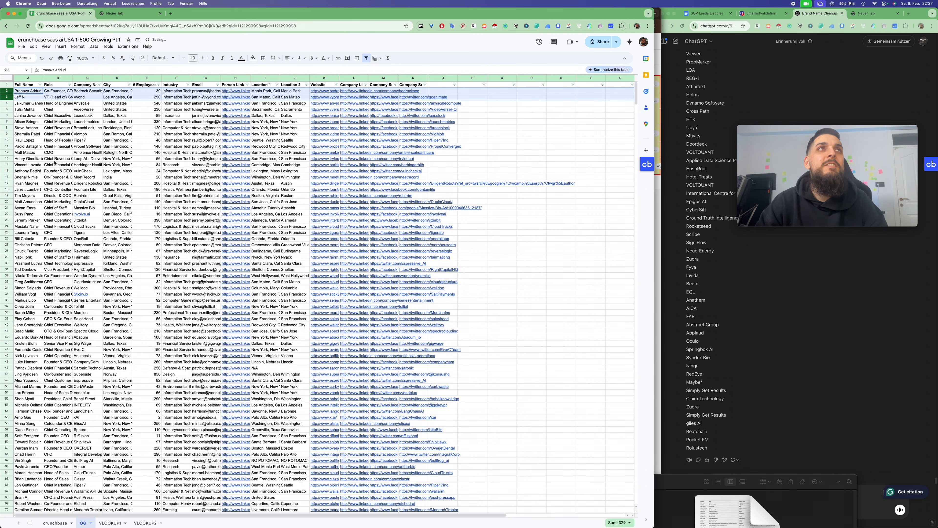
{"action": "left_click", "coordinate": [208, 119]}
{"action": "left_click", "coordinate": [265, 232]}
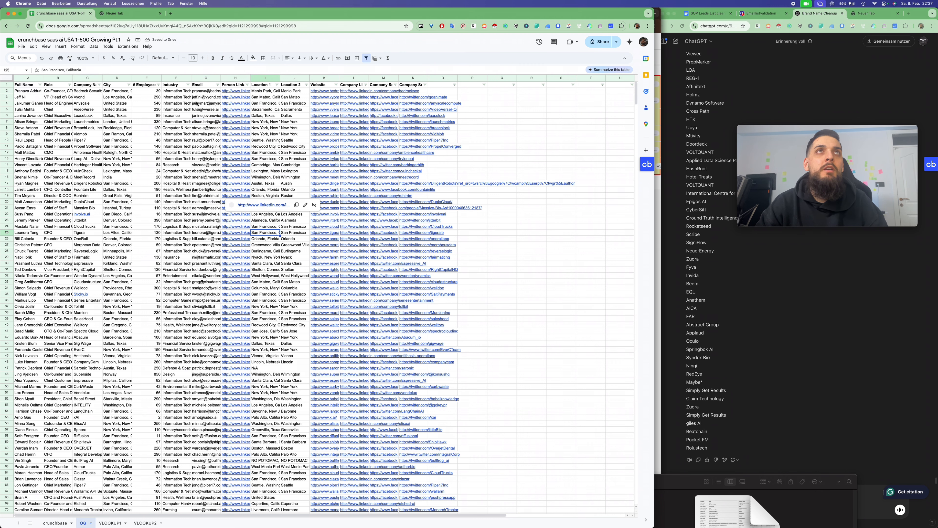
- Insert a blank column directly after the Email column of the OG sheet
{"action": "left_click", "coordinate": [211, 77]}
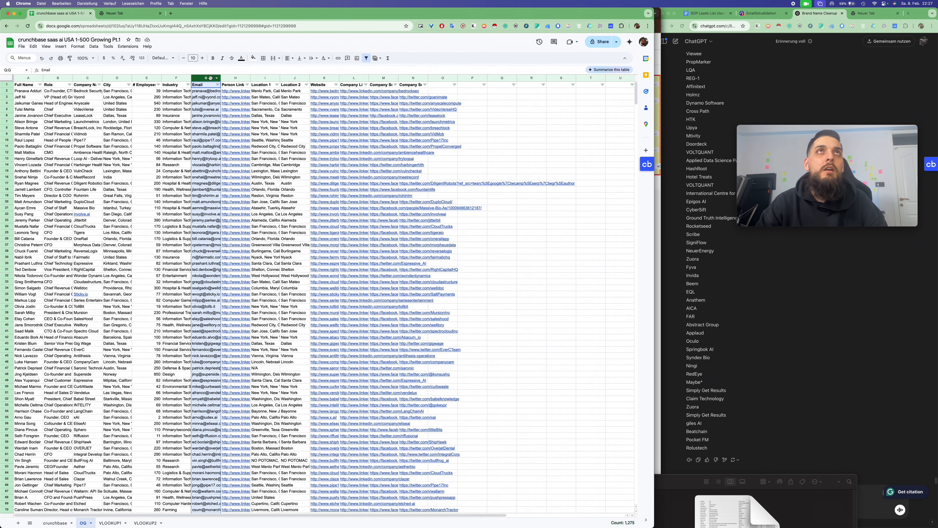
{"action": "right_click", "coordinate": [209, 77]}
{"action": "left_click", "coordinate": [266, 139]}
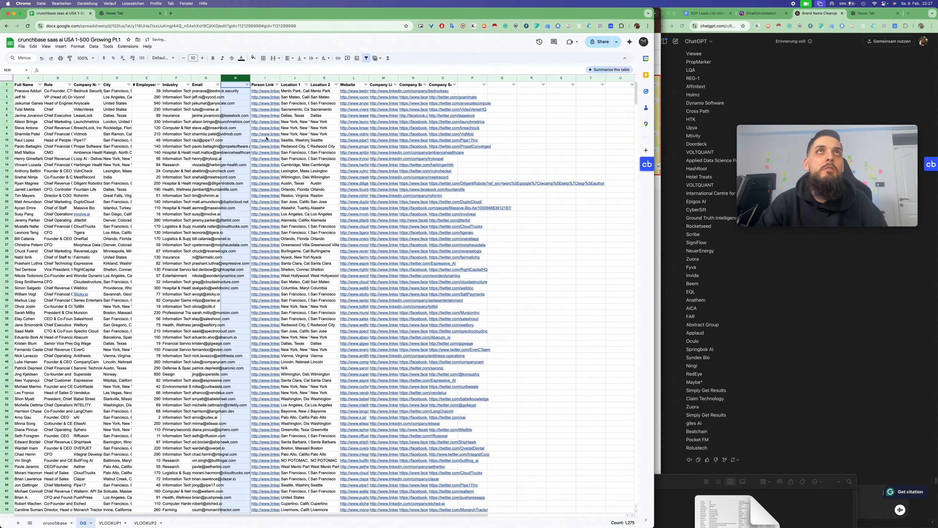
{"action": "left_click", "coordinate": [295, 122]}
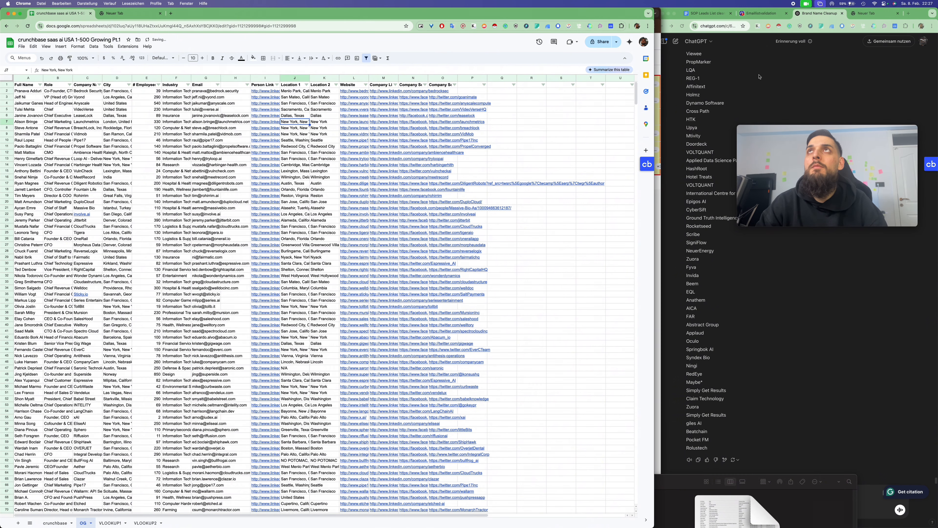
- Copy the highlighted word VLOOKUP1 from the SOP Leads List cleaning document into H1 as the new column's header
{"action": "left_click", "coordinate": [707, 13]}
{"action": "left_click_drag", "start_coordinate": [797, 128], "coordinate": [745, 216]}
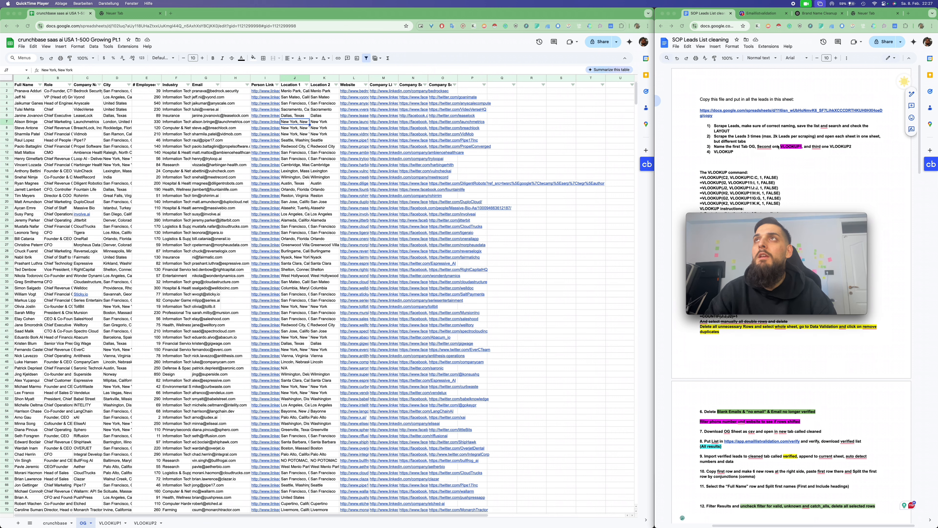
{"action": "double_click", "coordinate": [794, 147]}
{"action": "key", "text": "super+c"}
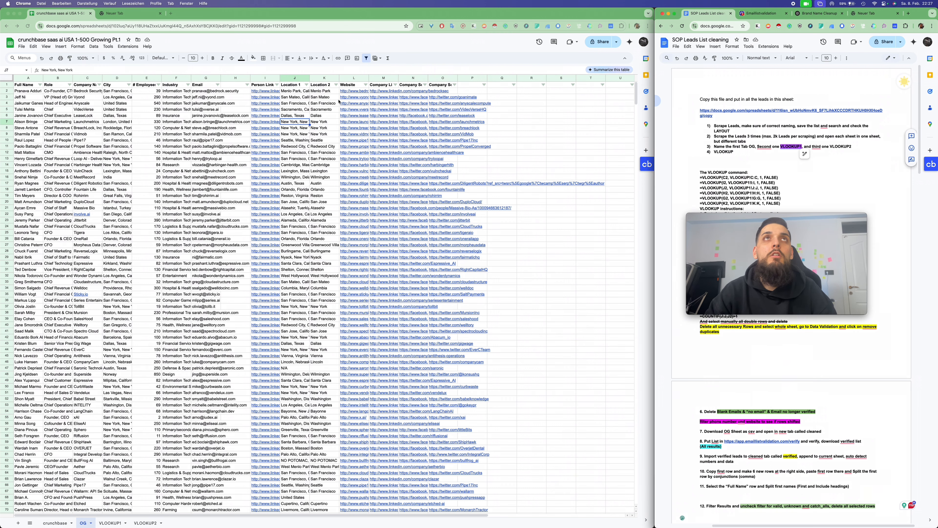
{"action": "left_click", "coordinate": [227, 86]}
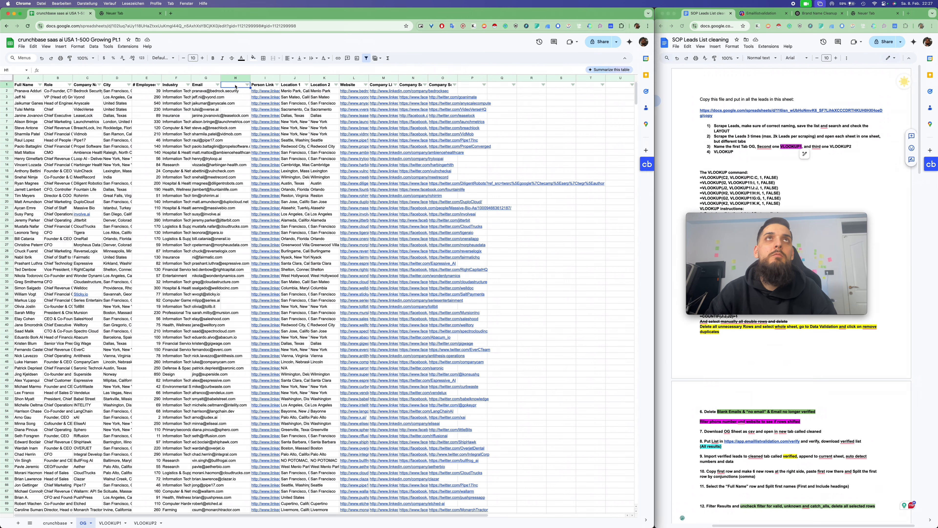
{"action": "key", "text": "super+v"}
{"action": "left_click", "coordinate": [241, 110]}
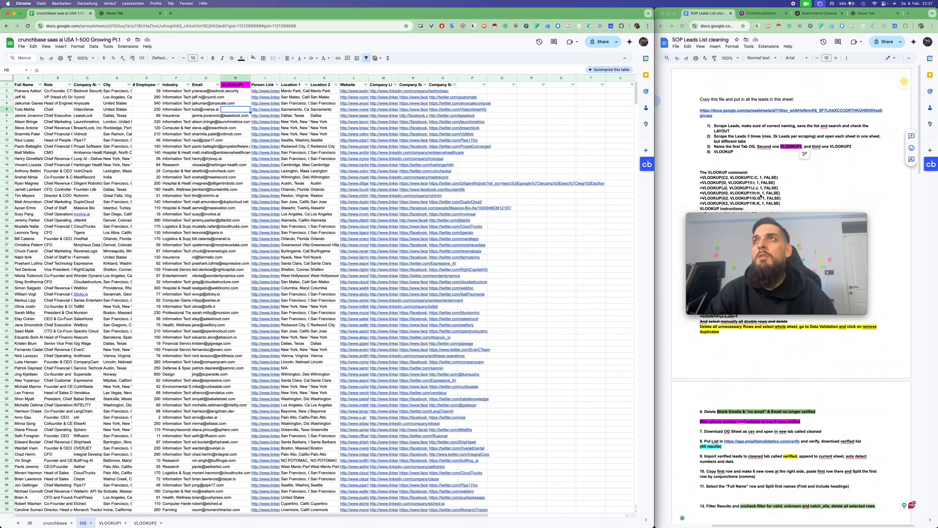
- Copy =VLOOKUP(G2, VLOOKUP1!G:G, 1, FALSE) from the SOP document into H2 and check that its references match the Email columns in OG and VLOOKUP1
{"action": "triple_click", "coordinate": [749, 198]}
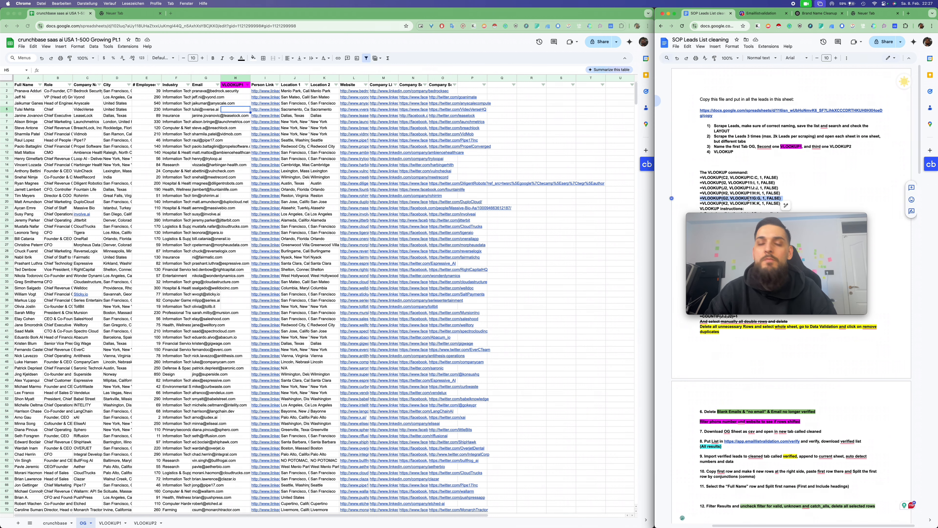
{"action": "left_click", "coordinate": [230, 90]}
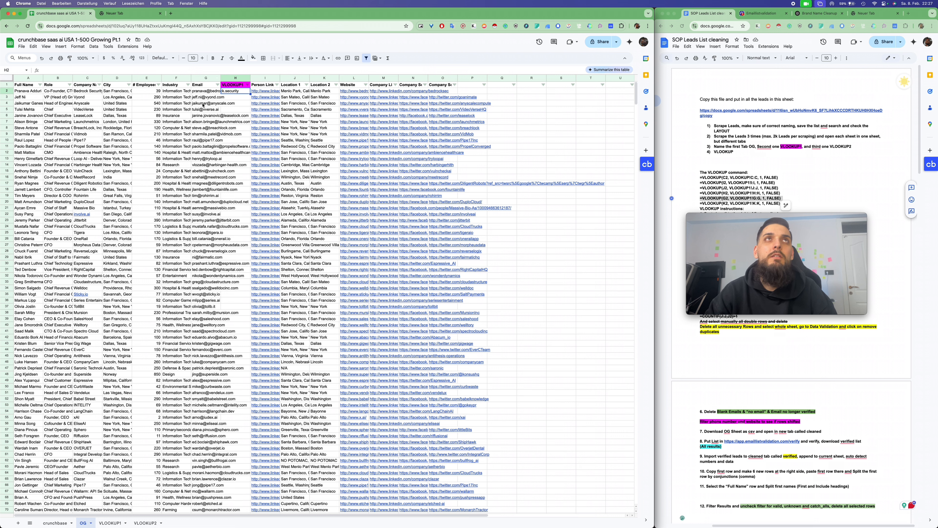
{"action": "key", "text": "super+v"}
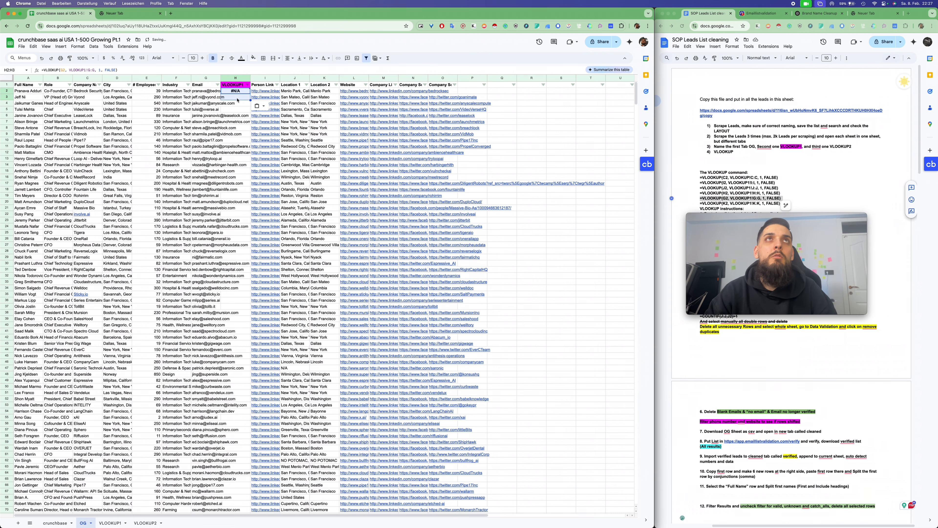
{"action": "left_click", "coordinate": [237, 99]}
{"action": "left_click", "coordinate": [209, 92]}
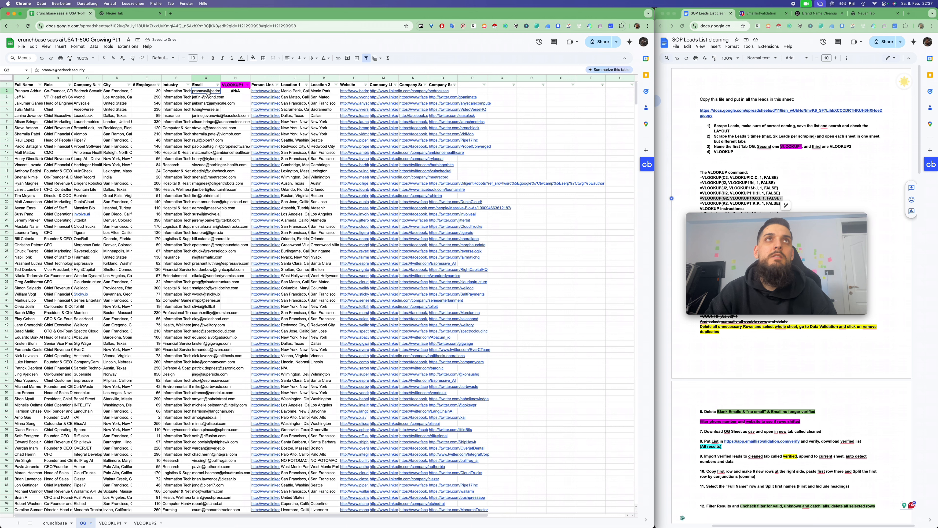
{"action": "left_click", "coordinate": [111, 523]}
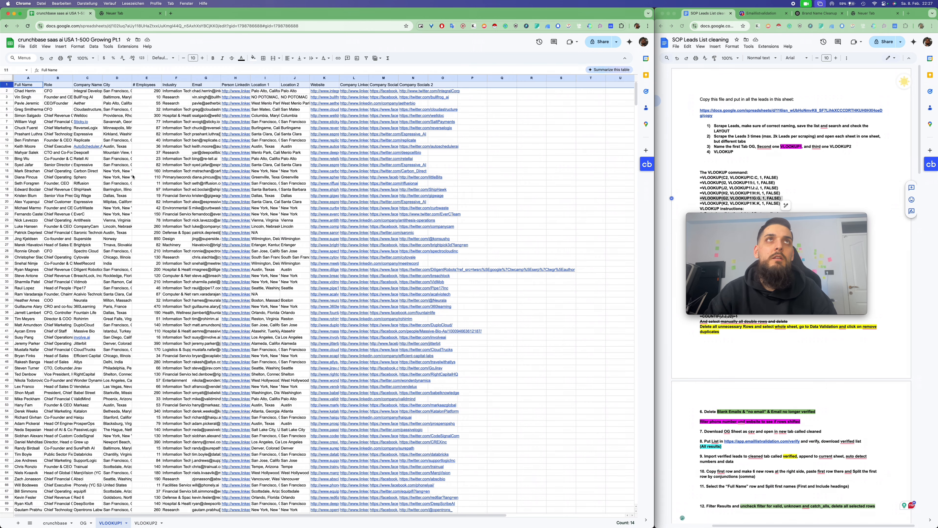
{"action": "left_click", "coordinate": [206, 77]}
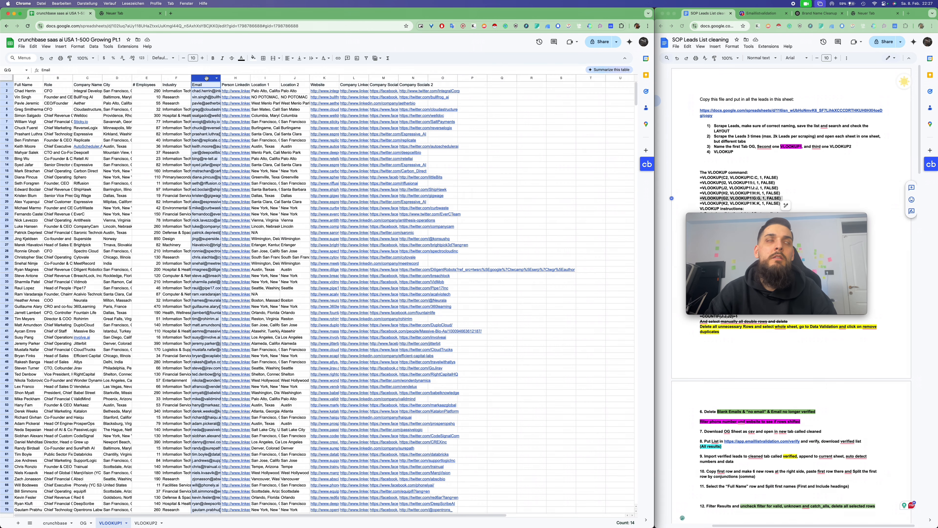
{"action": "left_click", "coordinate": [83, 523]}
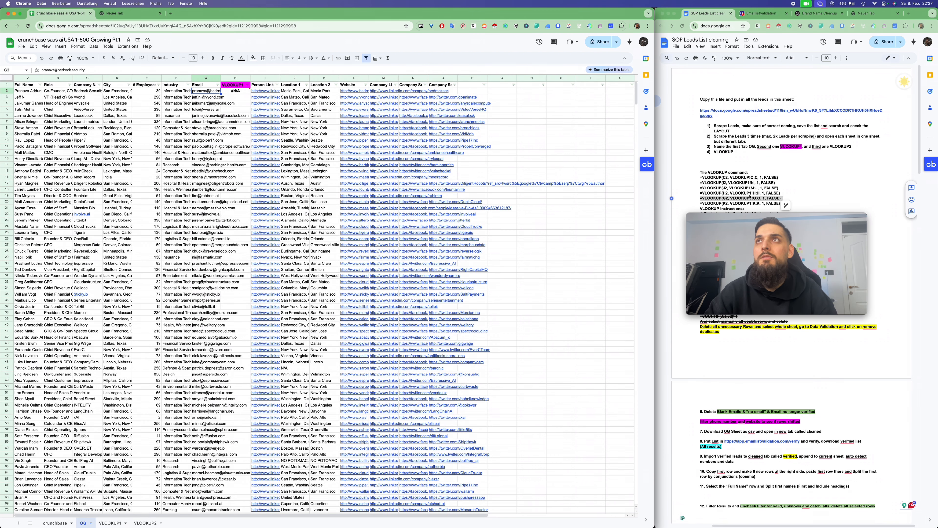
{"action": "key", "text": "Down"}
{"action": "key", "text": "Down"}
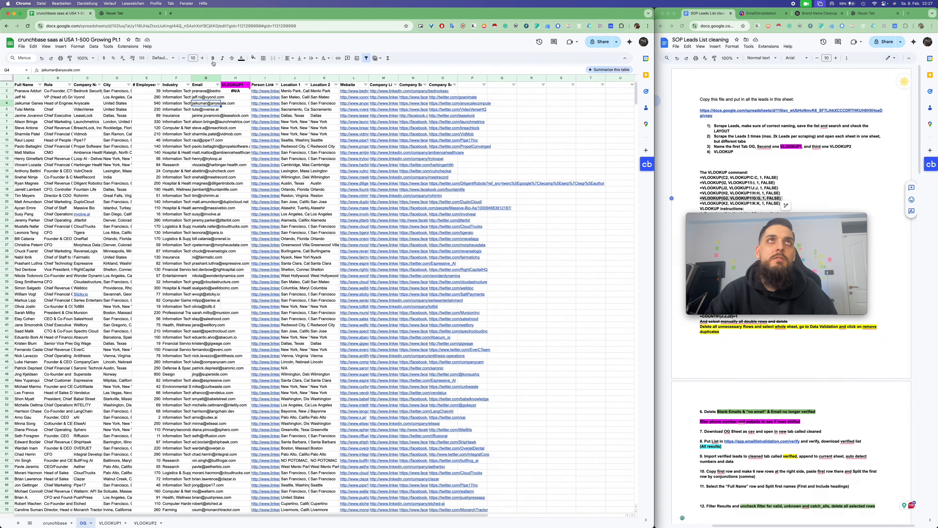
- Find the last filled row of the OG sheet and fill the H2 lookup formula down through H2:H1275
{"action": "left_click", "coordinate": [205, 78]}
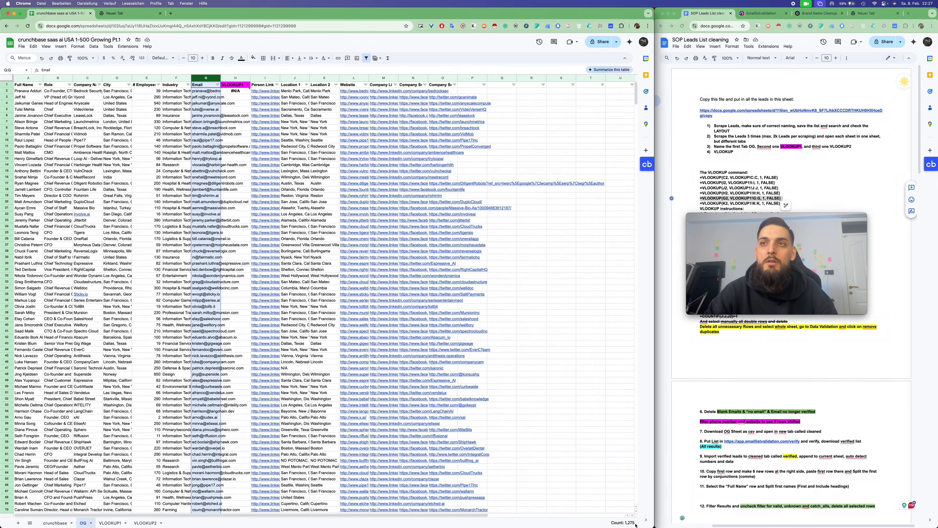
{"action": "scroll", "coordinate": [267, 335], "scroll_direction": "down", "scroll_amount": 20}
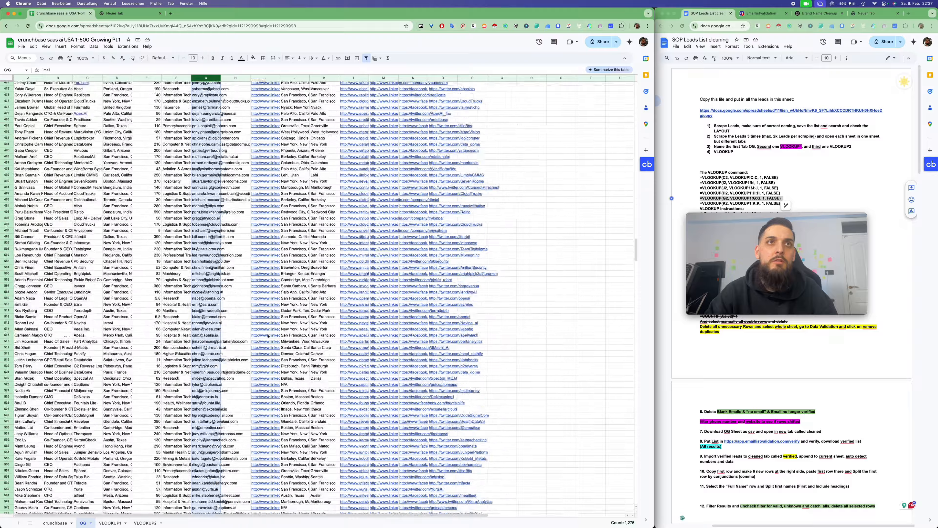
{"action": "scroll", "coordinate": [267, 335], "scroll_direction": "down", "scroll_amount": 10}
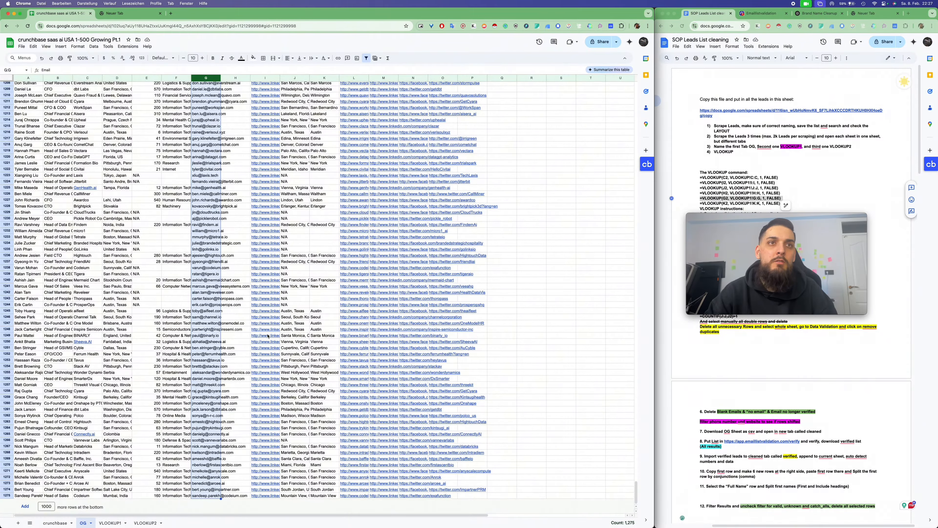
{"action": "scroll", "coordinate": [268, 336], "scroll_direction": "up", "scroll_amount": 20}
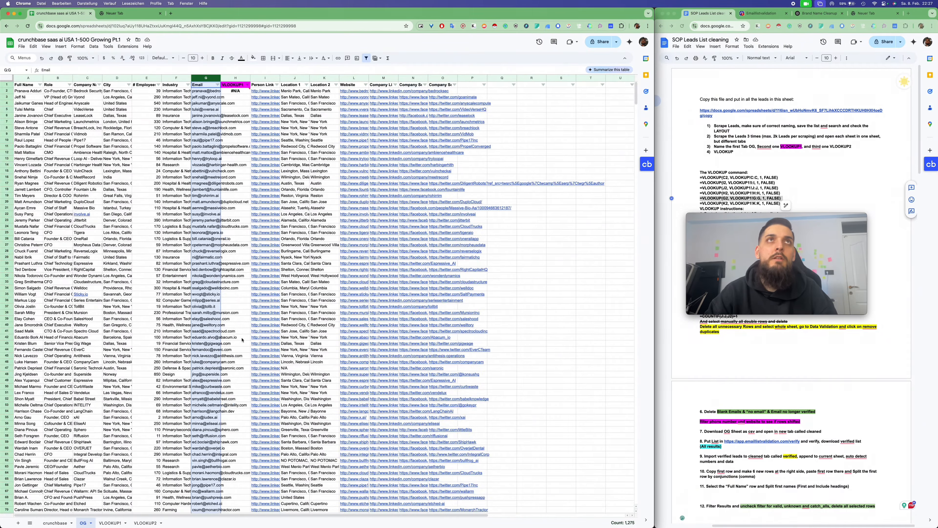
{"action": "mouse_move", "coordinate": [236, 93]}
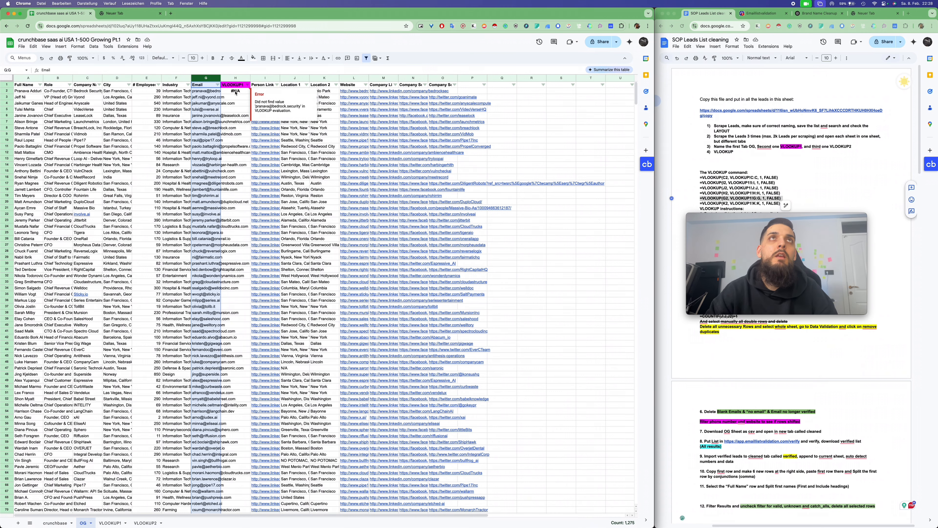
{"action": "left_click_drag", "start_coordinate": [236, 93], "coordinate": [236, 119]}
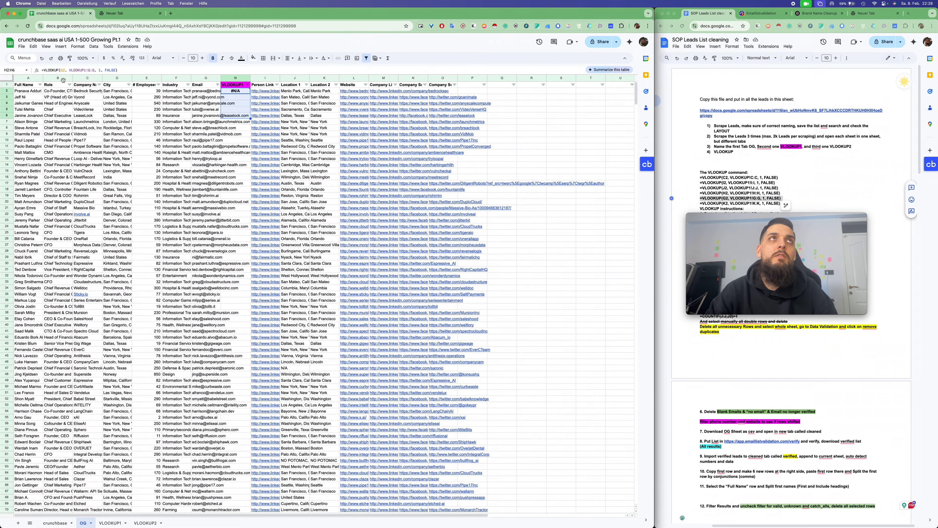
{"action": "left_click", "coordinate": [17, 71]}
{"action": "type", "text": "H2:H"}
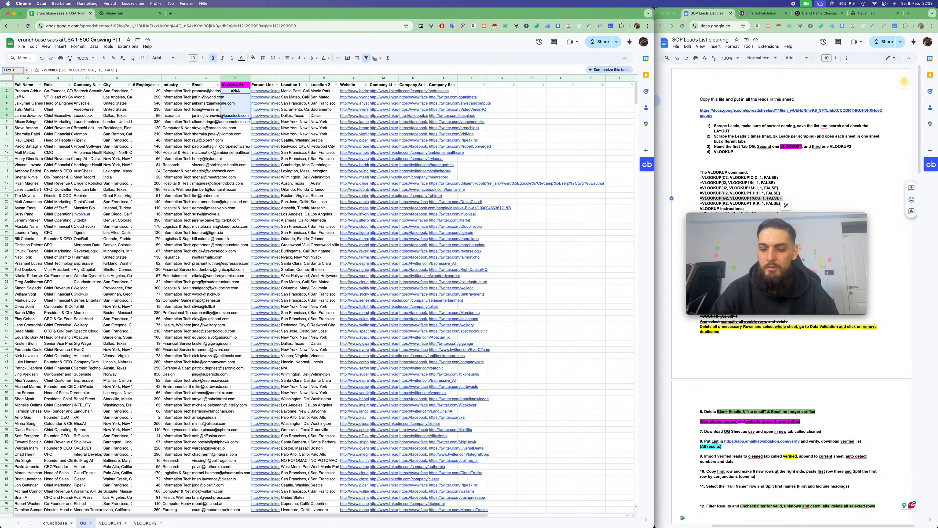
{"action": "type", "text": "1275"}
{"action": "key", "text": "Return"}
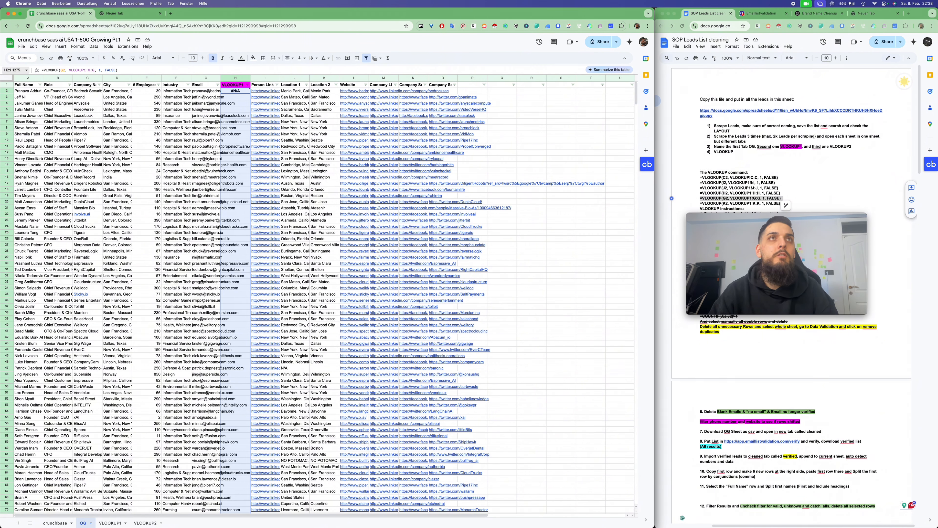
{"action": "key", "text": "super+d"}
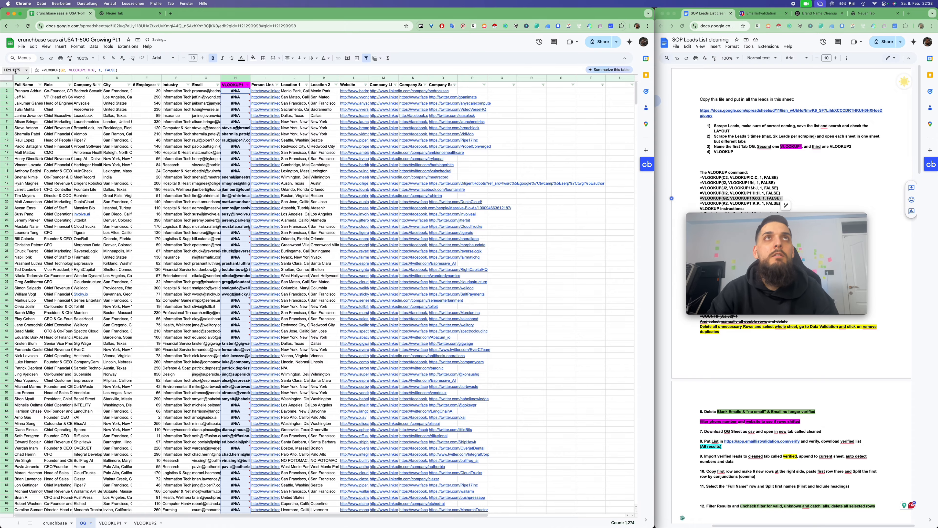
{"action": "left_click", "coordinate": [265, 124]}
- Review the lookup results down the sheet and filter the VLOOKUP1 column to exclude the #N/A value
{"action": "scroll", "coordinate": [265, 124], "scroll_direction": "down", "scroll_amount": 20}
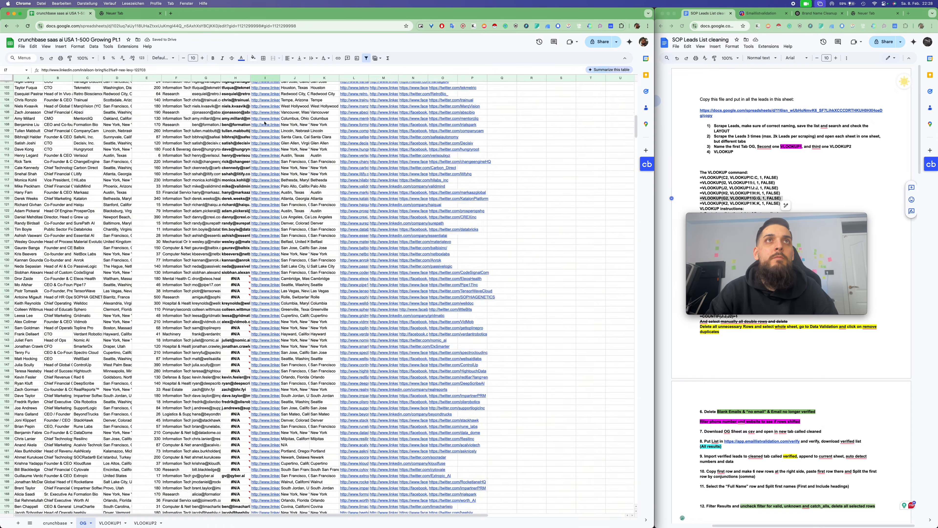
{"action": "scroll", "coordinate": [264, 124], "scroll_direction": "down", "scroll_amount": 17}
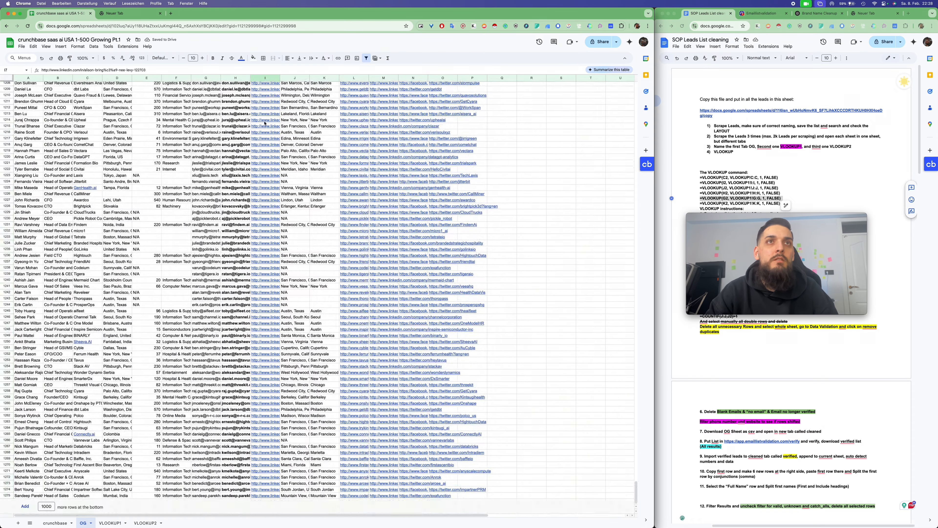
{"action": "scroll", "coordinate": [265, 124], "scroll_direction": "up", "scroll_amount": 20}
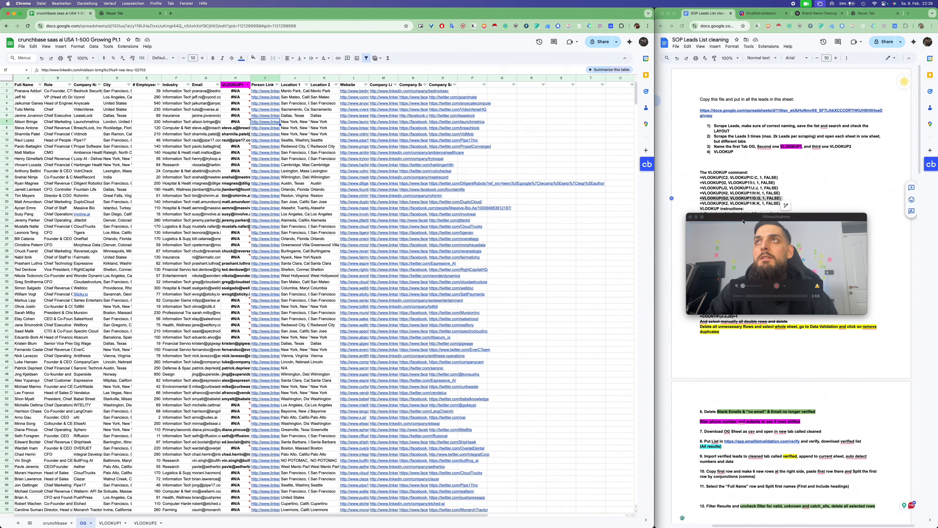
{"action": "left_click_drag", "start_coordinate": [744, 218], "coordinate": [746, 309]}
{"action": "left_click", "coordinate": [236, 84]}
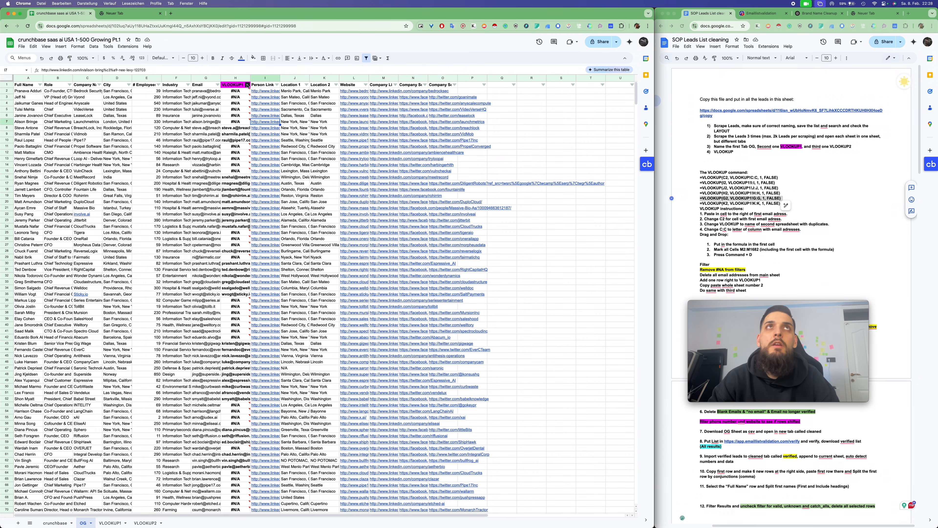
{"action": "left_click", "coordinate": [248, 85]}
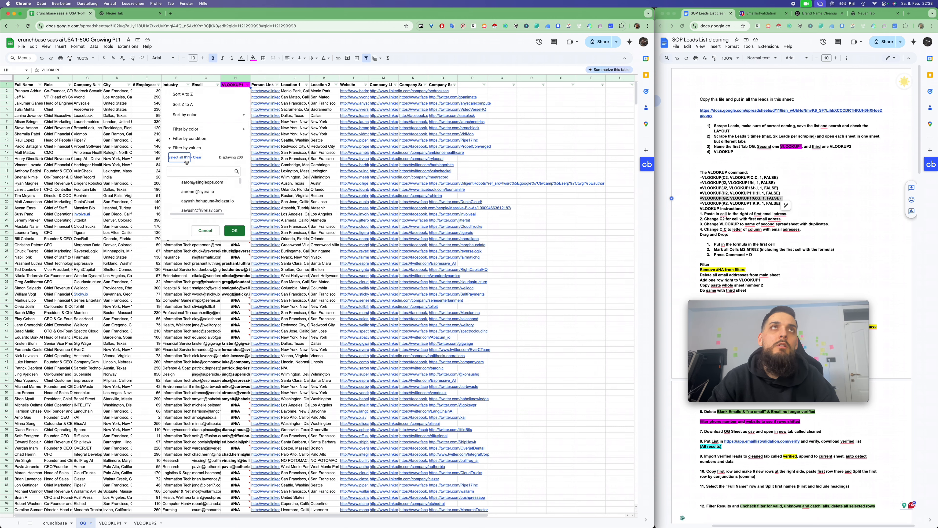
{"action": "left_click", "coordinate": [194, 170]}
{"action": "type", "text": "#"}
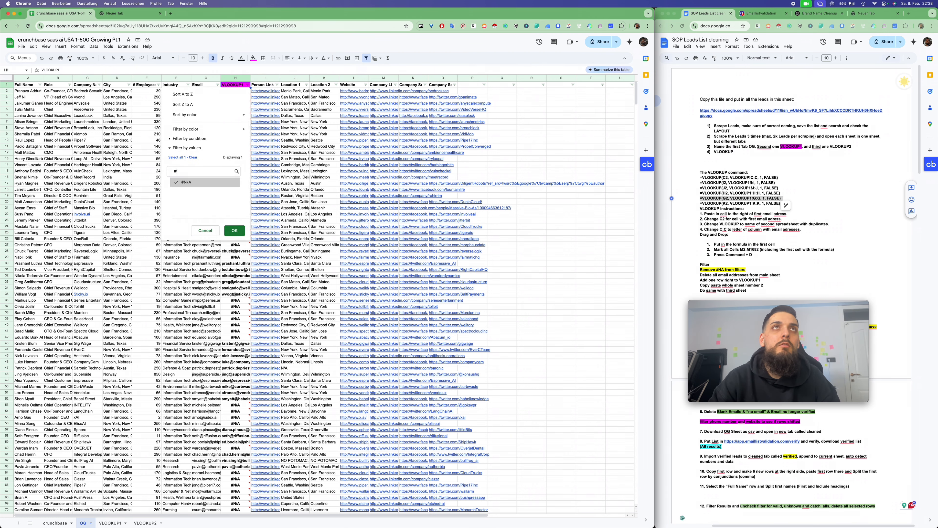
{"action": "left_click", "coordinate": [234, 230]}
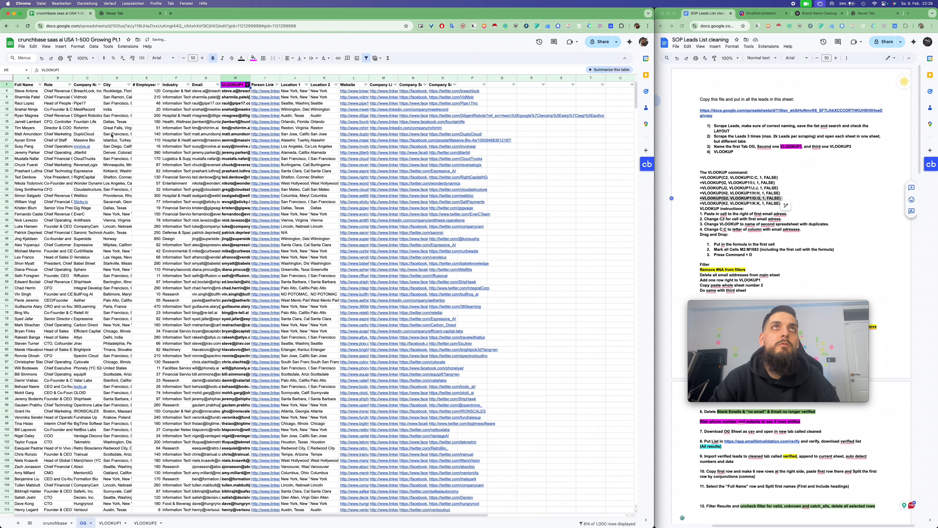
- Delete all filtered duplicate rows in the OG sheet while keeping the header row
{"action": "left_click", "coordinate": [8, 80]}
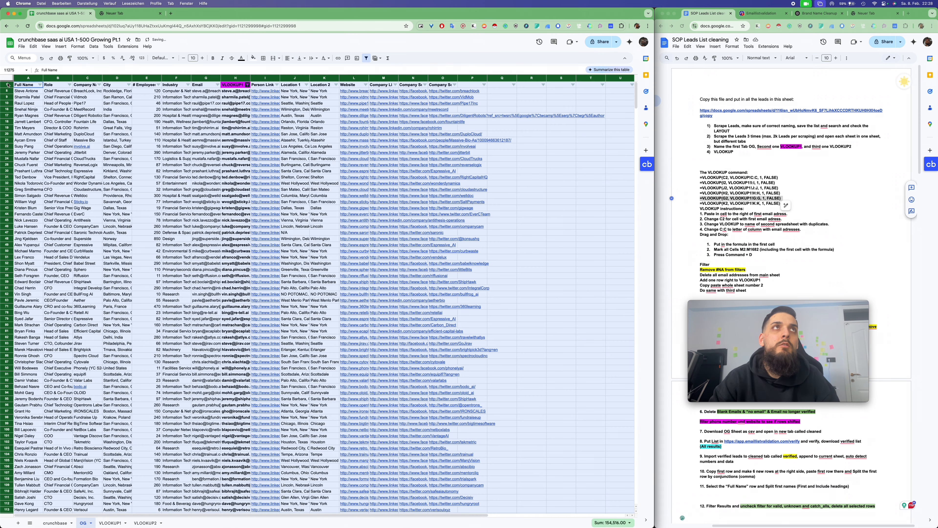
{"action": "left_click", "coordinate": [8, 85], "text": "super"}
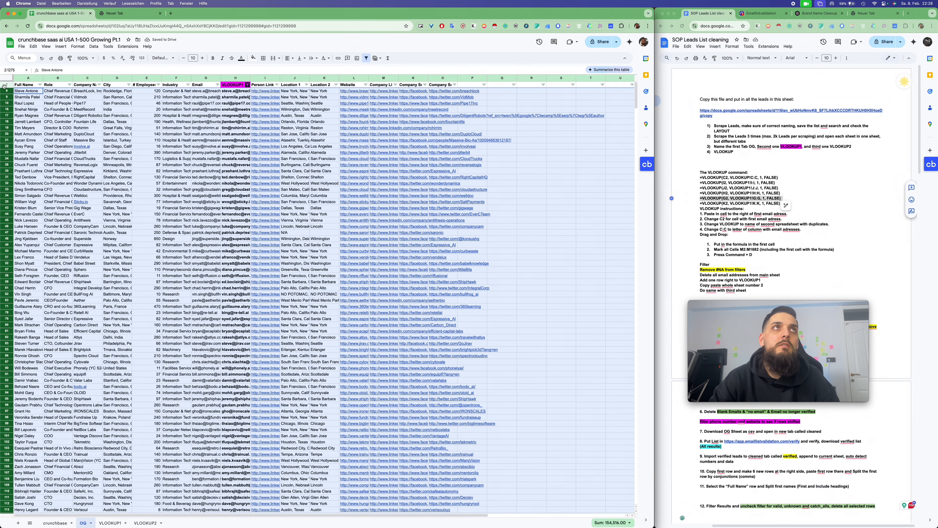
{"action": "right_click", "coordinate": [6, 105]}
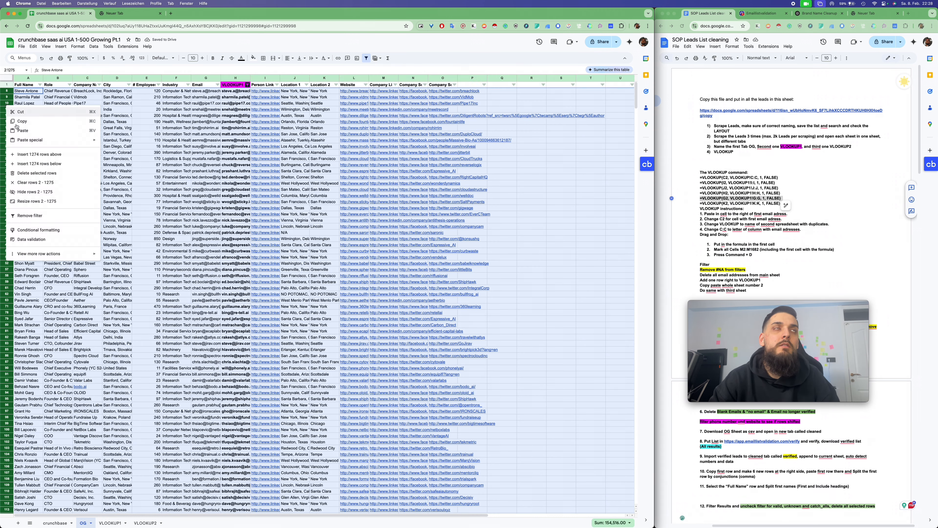
{"action": "left_click", "coordinate": [46, 173]}
- Add 1 empty row at the bottom of the OG sheet
{"action": "left_click", "coordinate": [46, 95]}
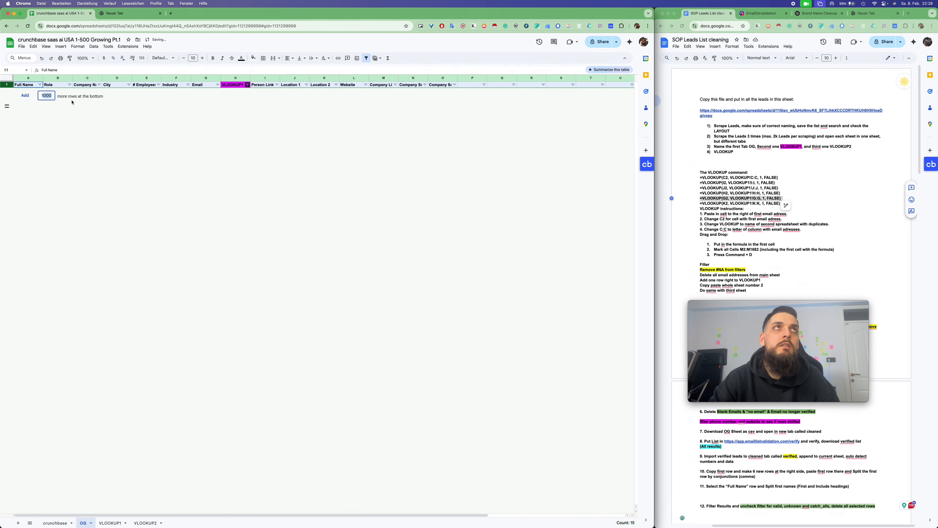
{"action": "key", "text": "BackSpace"}
{"action": "key", "text": "Return"}
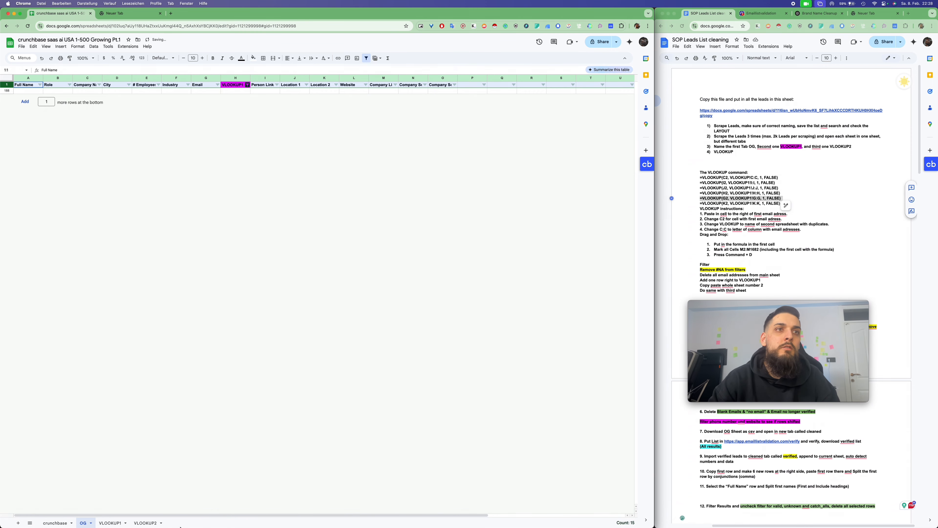
- Insert an empty column to the right of the Email column in the VLOOKUP1 sheet
{"action": "left_click", "coordinate": [109, 522]}
{"action": "left_click", "coordinate": [206, 78]}
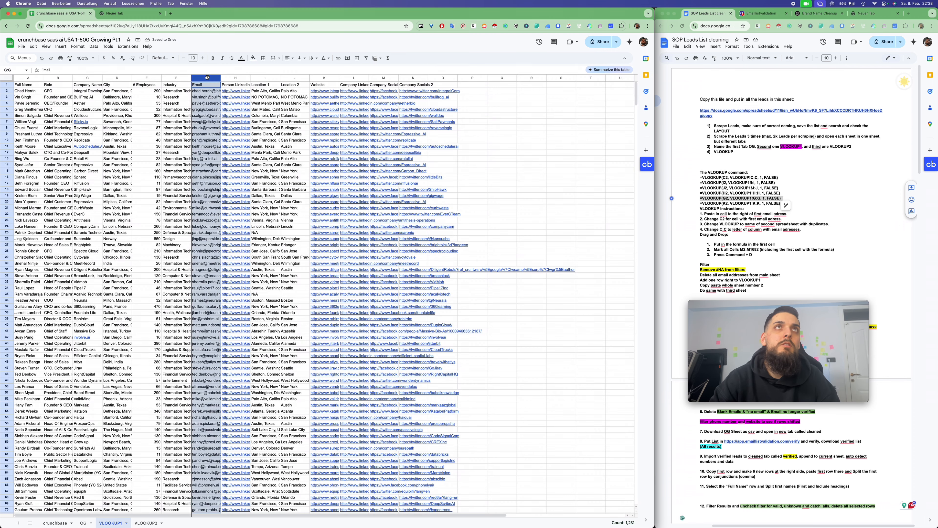
{"action": "right_click", "coordinate": [207, 77]}
{"action": "left_click", "coordinate": [237, 135]}
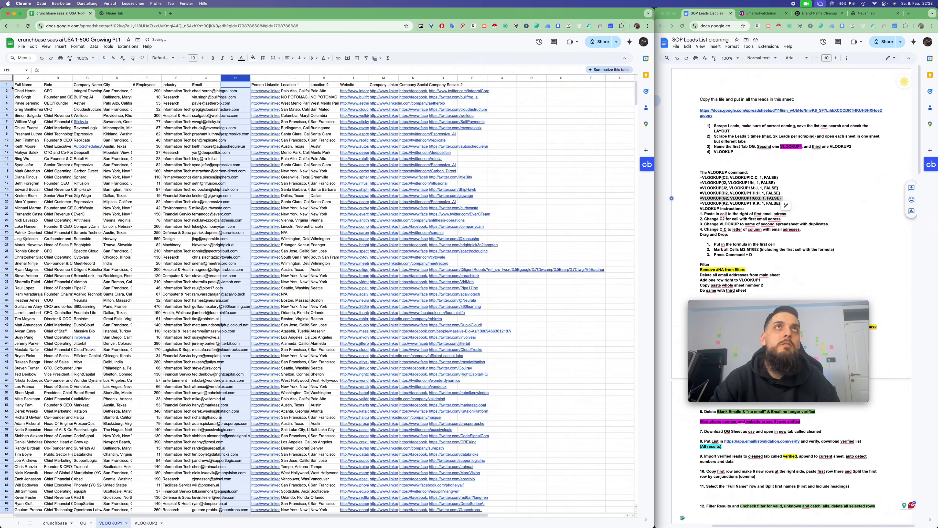
- Copy the whole VLOOKUP1 sheet into the empty row at the end of OG and delete the repeated header row
{"action": "left_click", "coordinate": [9, 78]}
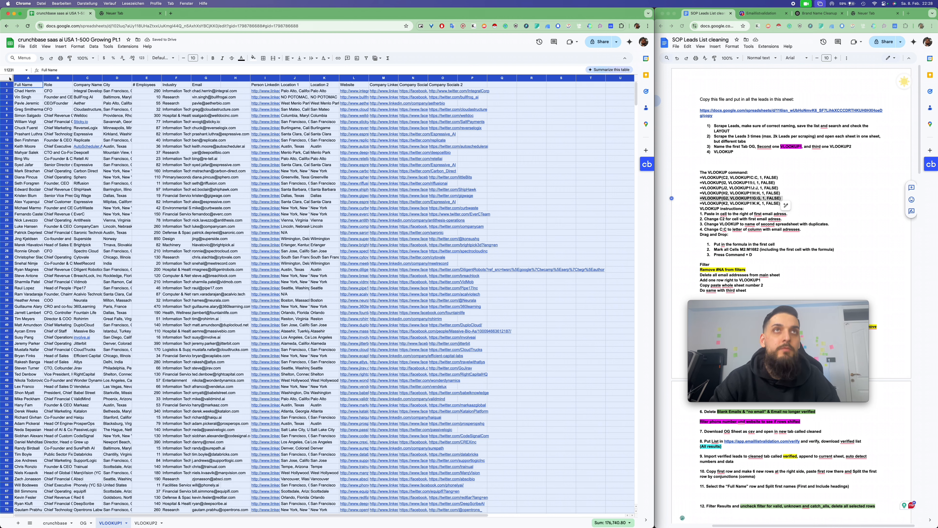
{"action": "left_click", "coordinate": [83, 523]}
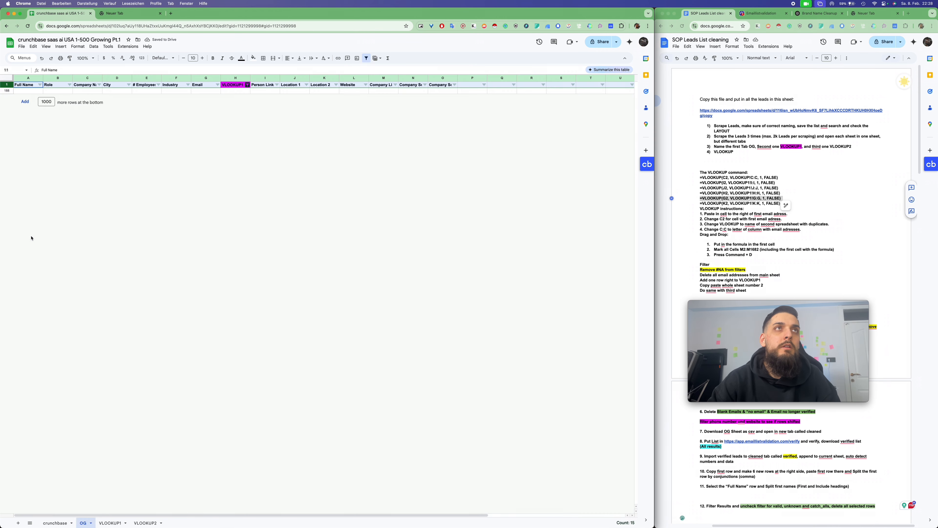
{"action": "left_click", "coordinate": [25, 92]}
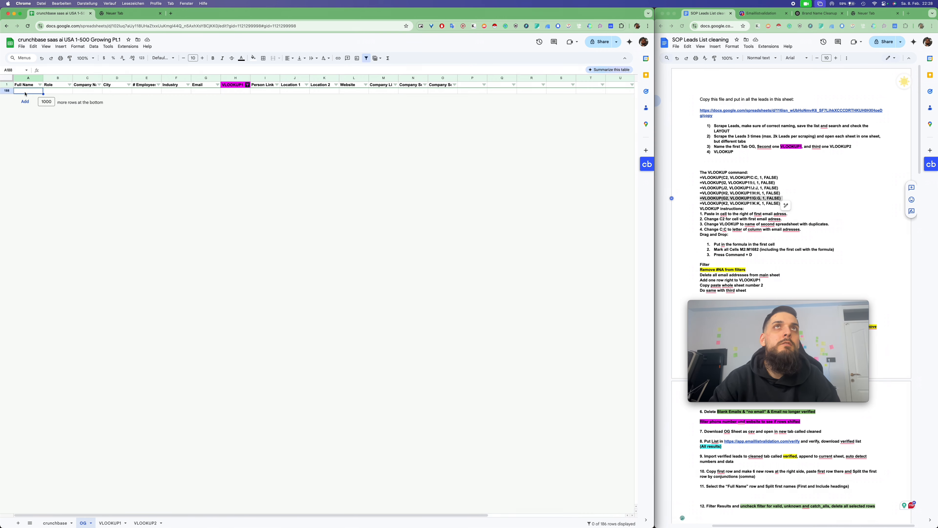
{"action": "key", "text": "super+v"}
{"action": "left_click", "coordinate": [7, 90]}
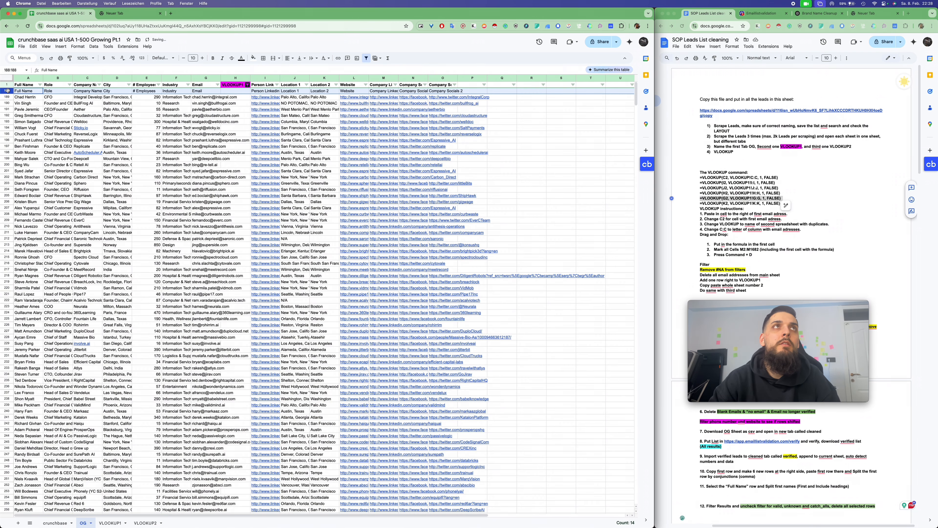
{"action": "right_click", "coordinate": [7, 91]}
{"action": "left_click", "coordinate": [37, 150]}
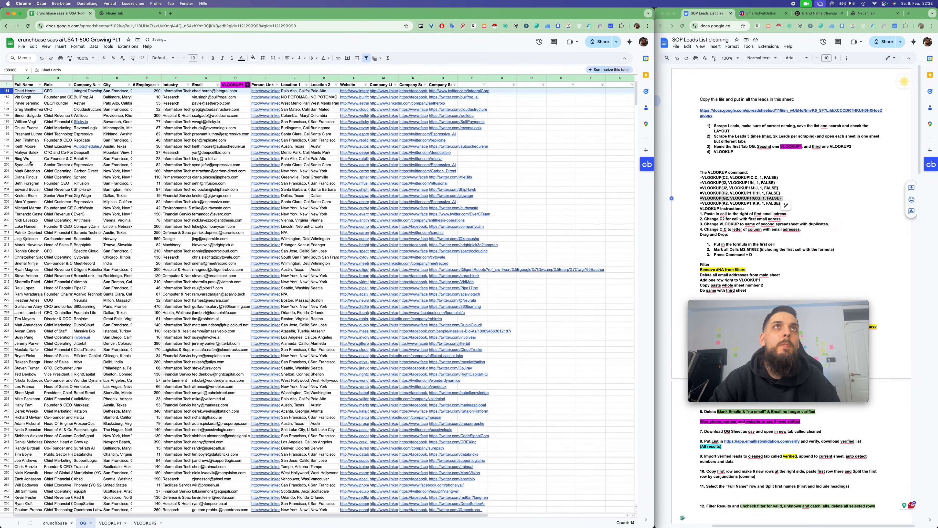
- Remove and recreate the filter over the entire OG sheet and find the last row of the combined list
{"action": "key", "text": "super+a"}
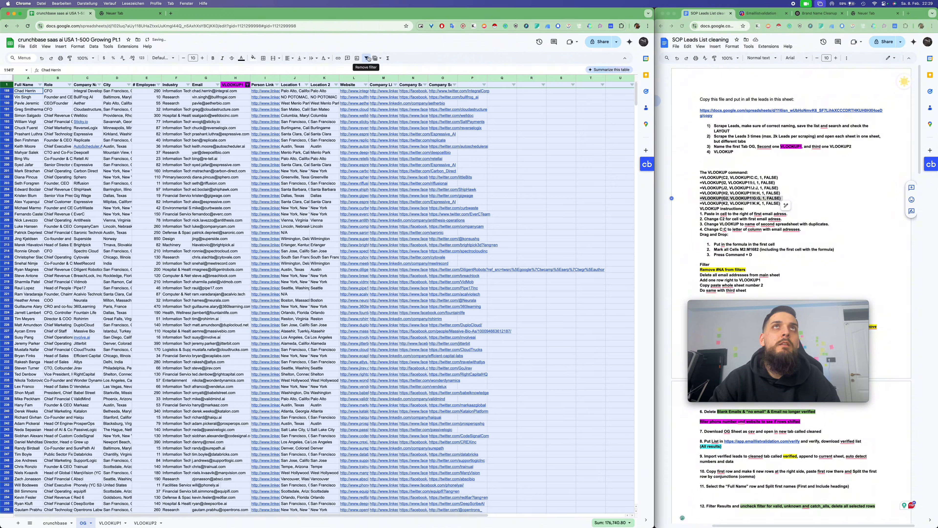
{"action": "left_click", "coordinate": [366, 58]}
{"action": "left_click", "coordinate": [368, 59]}
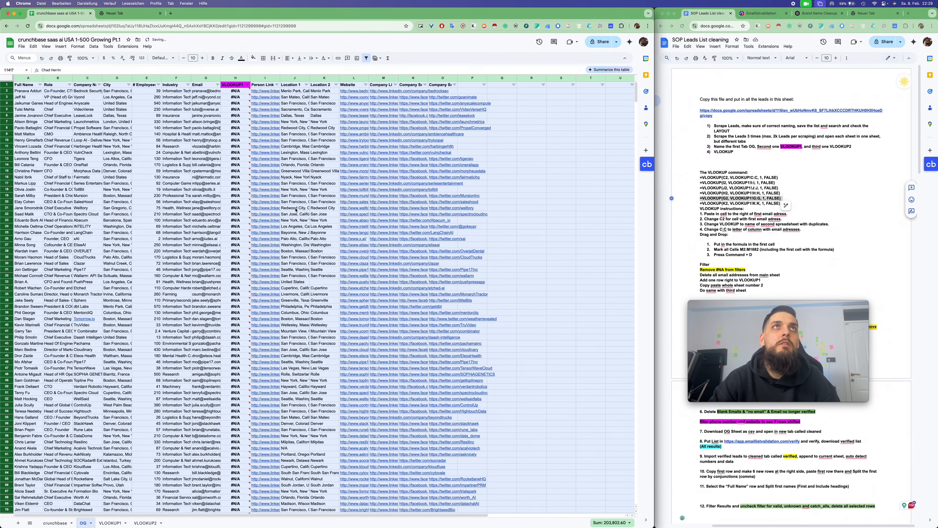
{"action": "scroll", "coordinate": [295, 210], "scroll_direction": "down", "scroll_amount": 20}
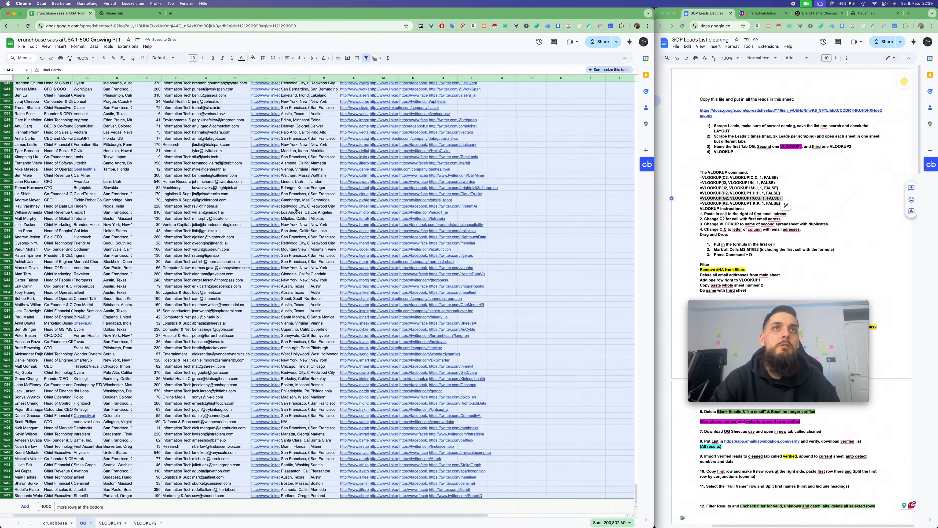
{"action": "scroll", "coordinate": [296, 209], "scroll_direction": "up", "scroll_amount": 20}
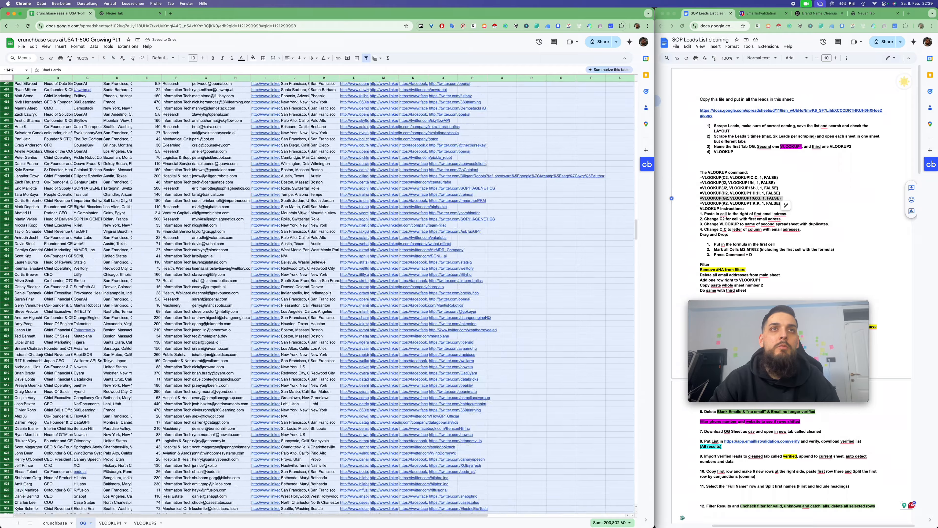
{"action": "scroll", "coordinate": [301, 213], "scroll_direction": "down", "scroll_amount": 20}
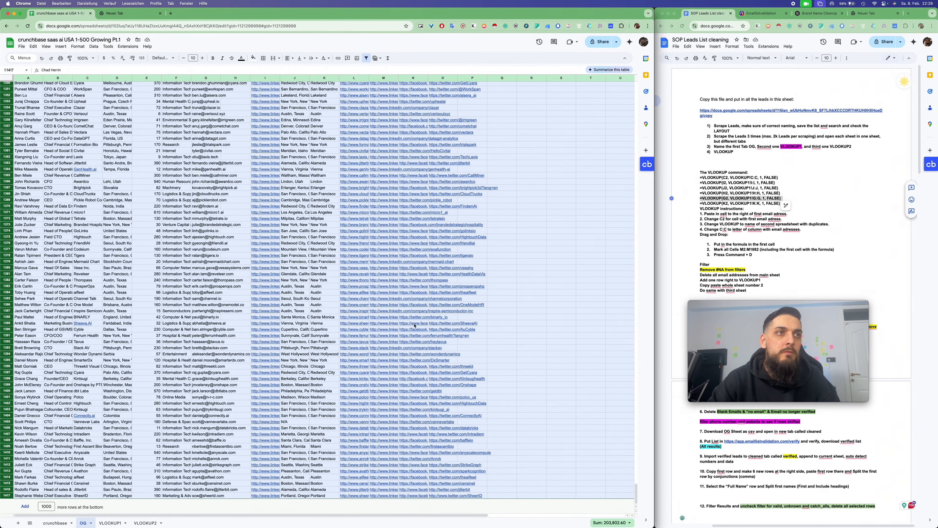
{"action": "scroll", "coordinate": [425, 285], "scroll_direction": "up", "scroll_amount": 20}
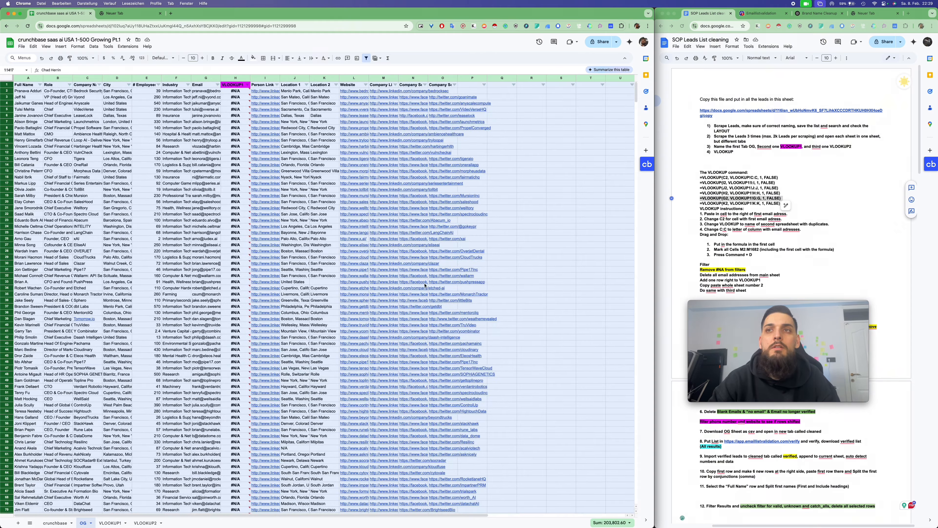
{"action": "left_click", "coordinate": [261, 180]}
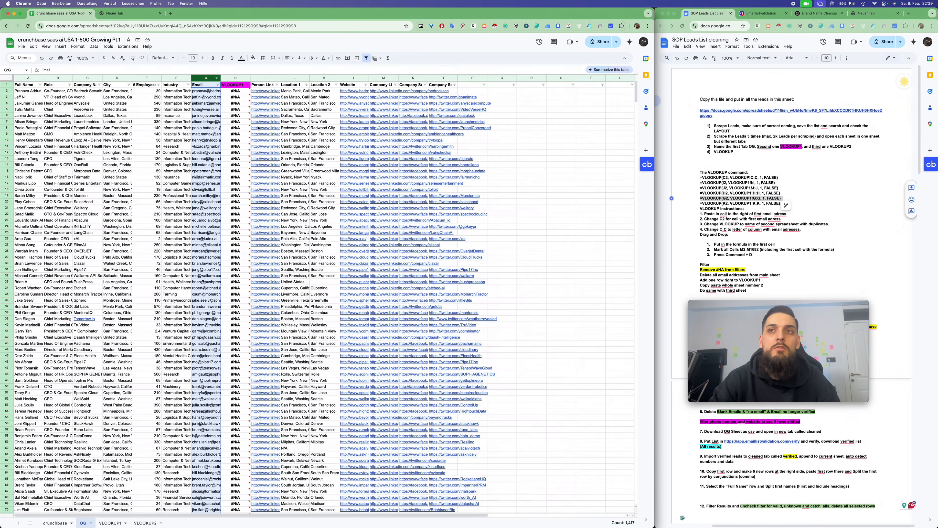
- Check the H2 lookup formula and fill it down through H2:H1417 in the OG sheet
{"action": "left_click_drag", "start_coordinate": [235, 91], "coordinate": [235, 98]}
{"action": "left_click", "coordinate": [235, 92]}
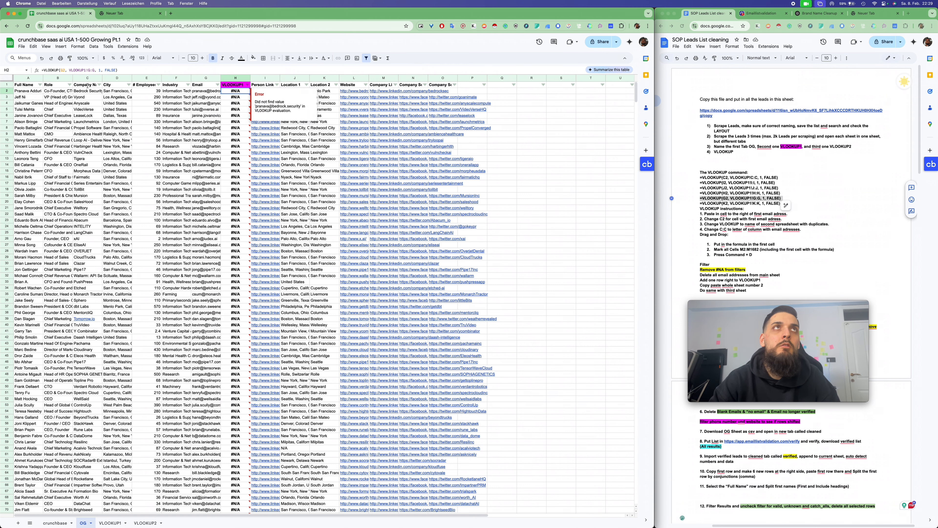
{"action": "key", "text": "Return"}
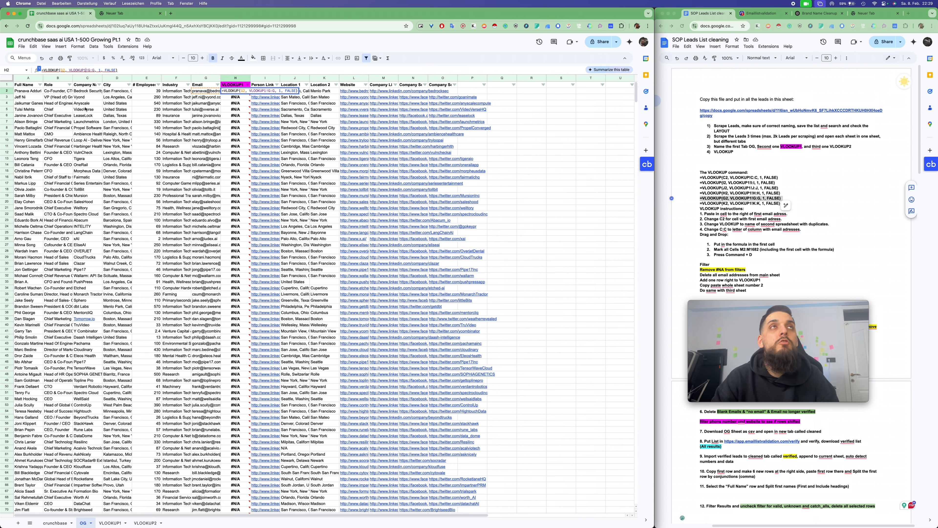
{"action": "key", "text": "Return"}
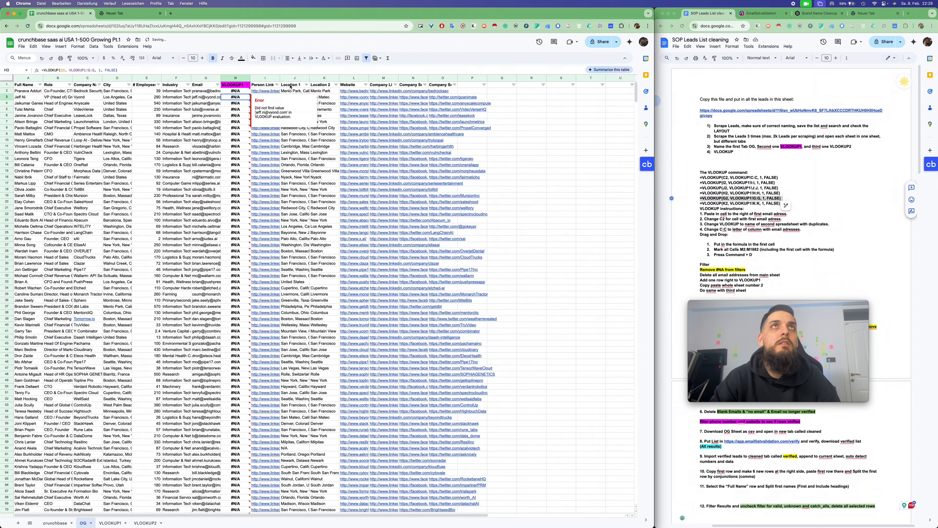
{"action": "left_click", "coordinate": [240, 91]}
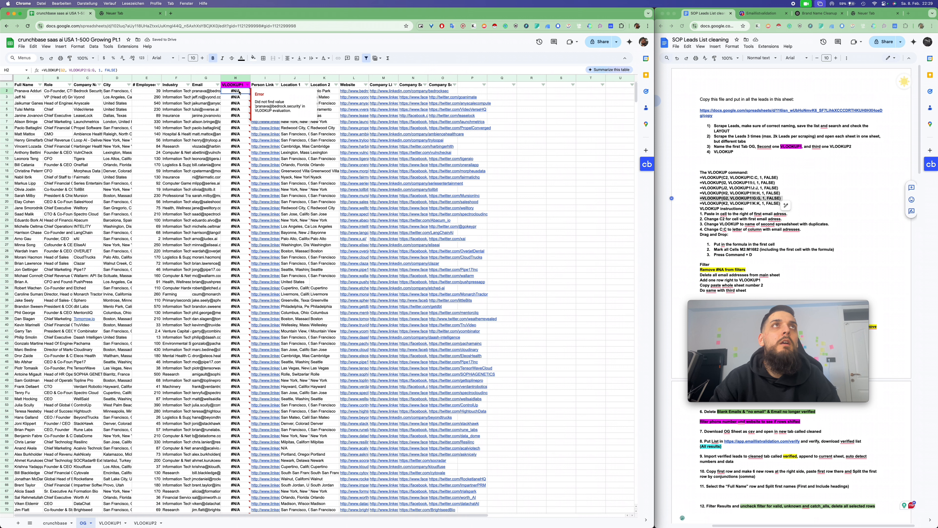
{"action": "left_click", "coordinate": [235, 109], "text": "shift"}
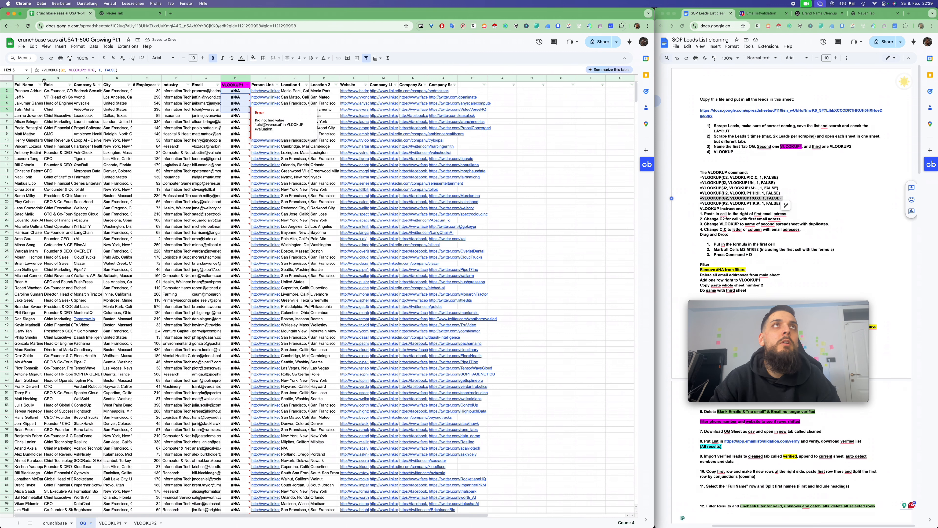
{"action": "left_click", "coordinate": [13, 70]}
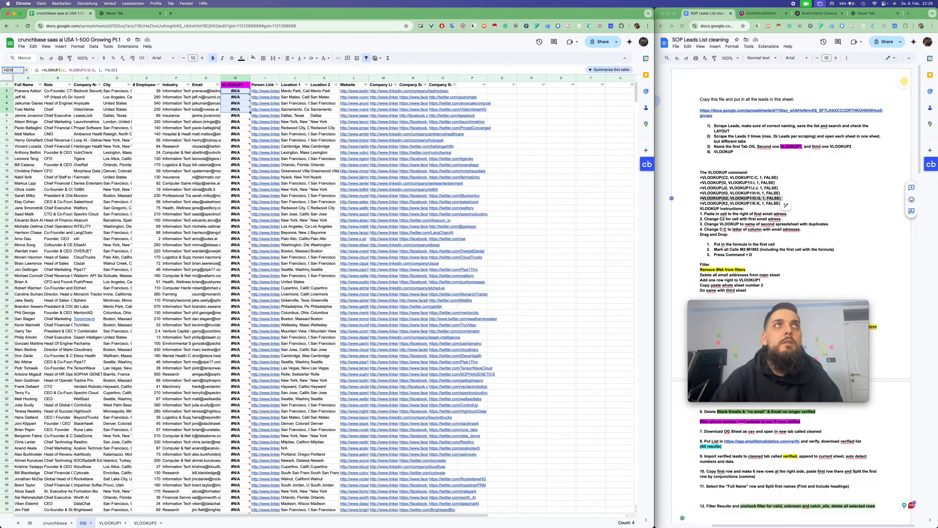
{"action": "key", "text": "Return"}
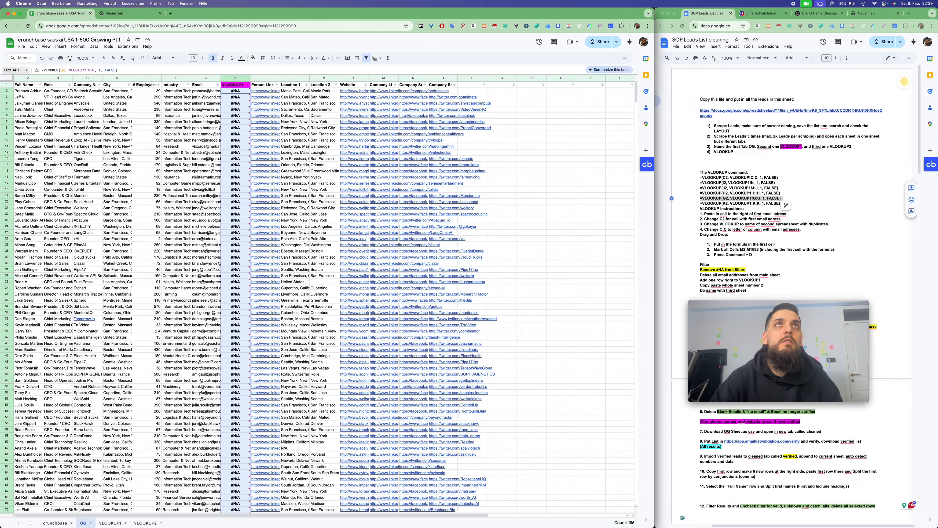
{"action": "scroll", "coordinate": [558, 507], "scroll_direction": "down", "scroll_amount": 20}
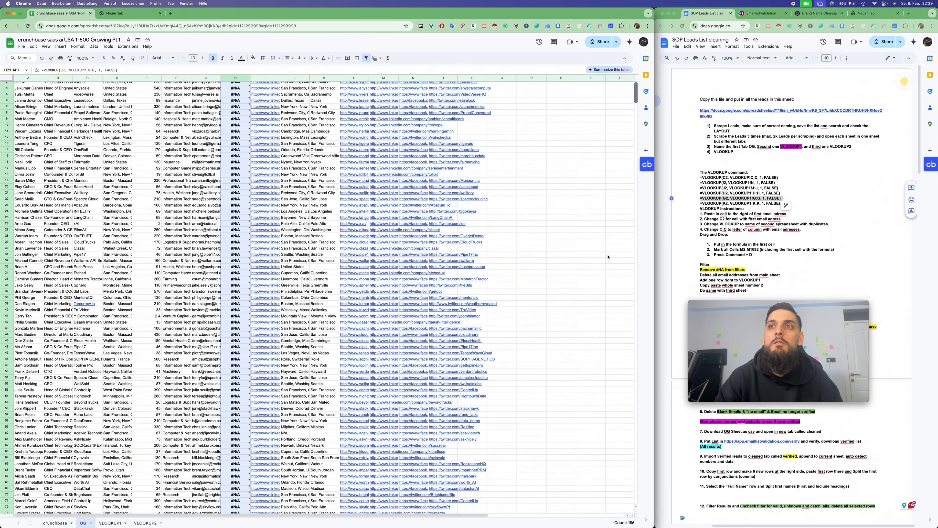
{"action": "scroll", "coordinate": [559, 517], "scroll_direction": "up", "scroll_amount": 20}
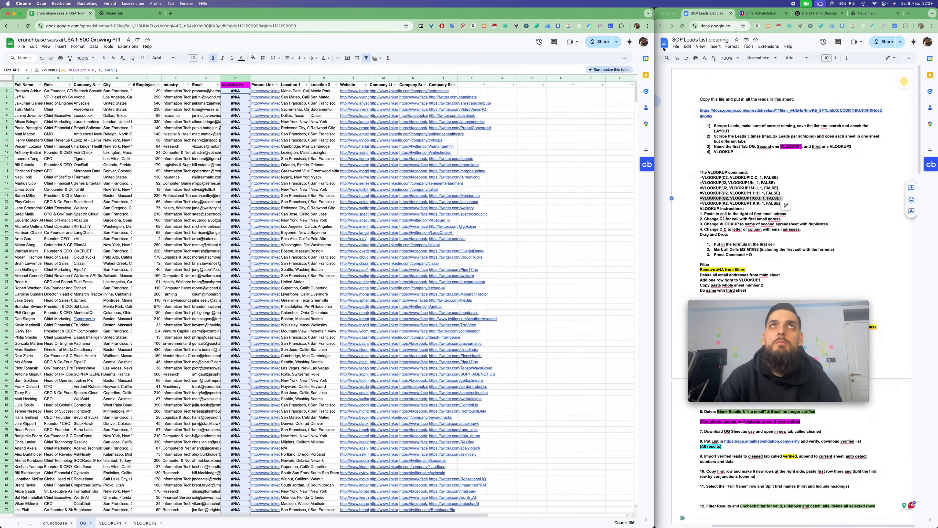
{"action": "key", "text": "super+d"}
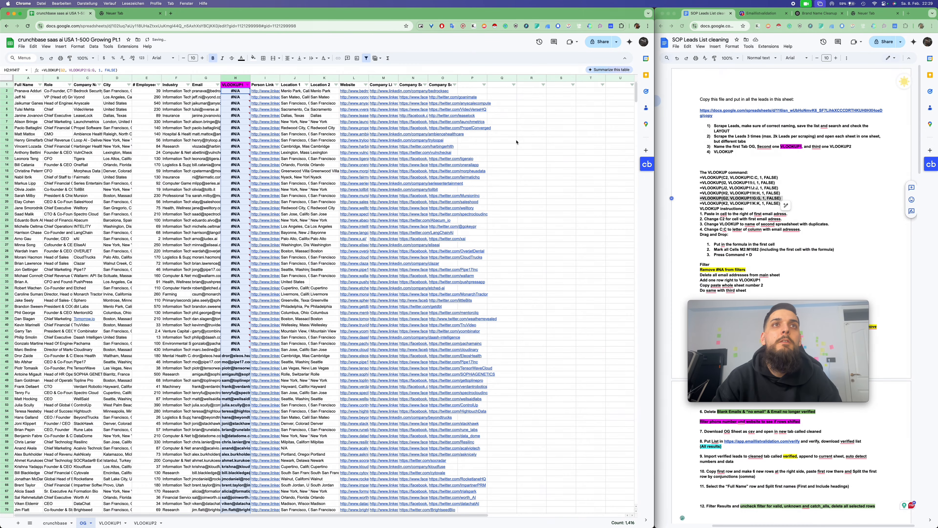
- Review the refilled lookup results and filter the VLOOKUP1 column to exclude #N/A
{"action": "left_click_drag", "start_coordinate": [636, 91], "coordinate": [649, 512]}
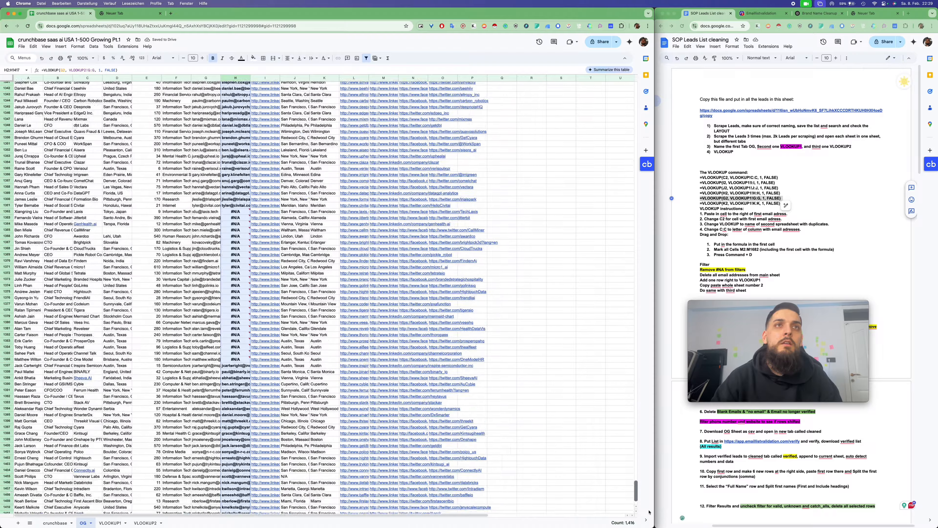
{"action": "scroll", "coordinate": [237, 117], "scroll_direction": "up", "scroll_amount": 20}
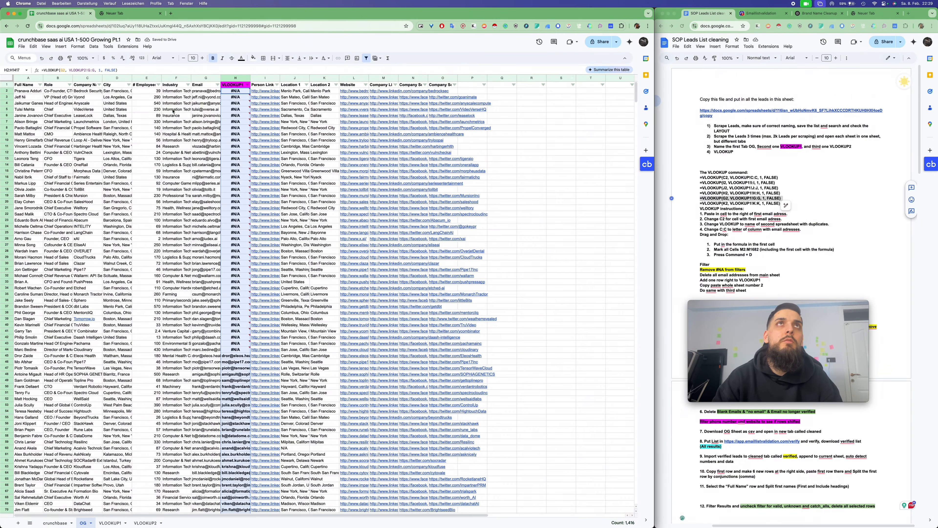
{"action": "left_click", "coordinate": [247, 85]}
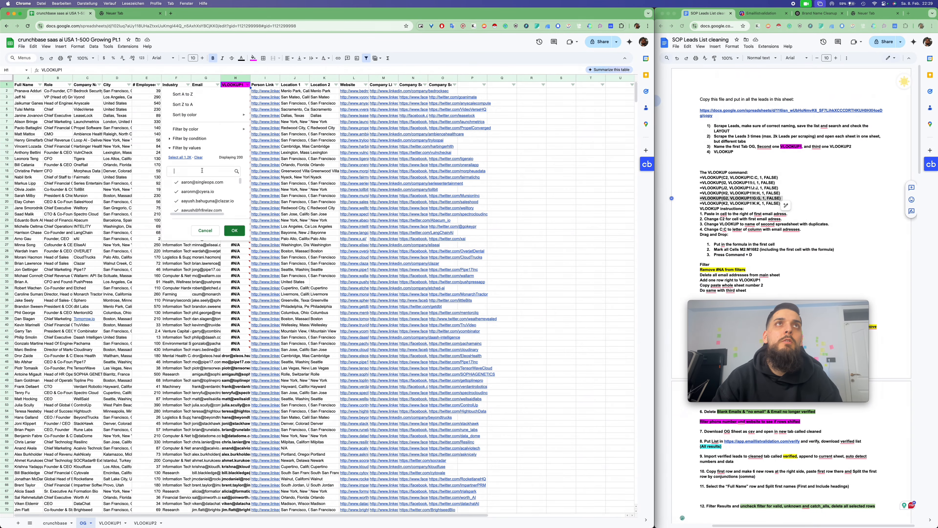
{"action": "type", "text": "#"}
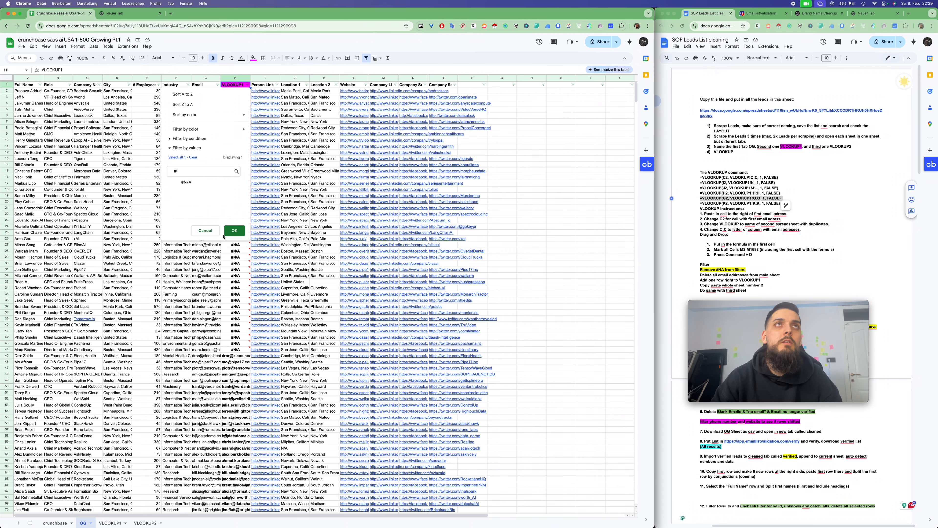
{"action": "left_click", "coordinate": [232, 230]}
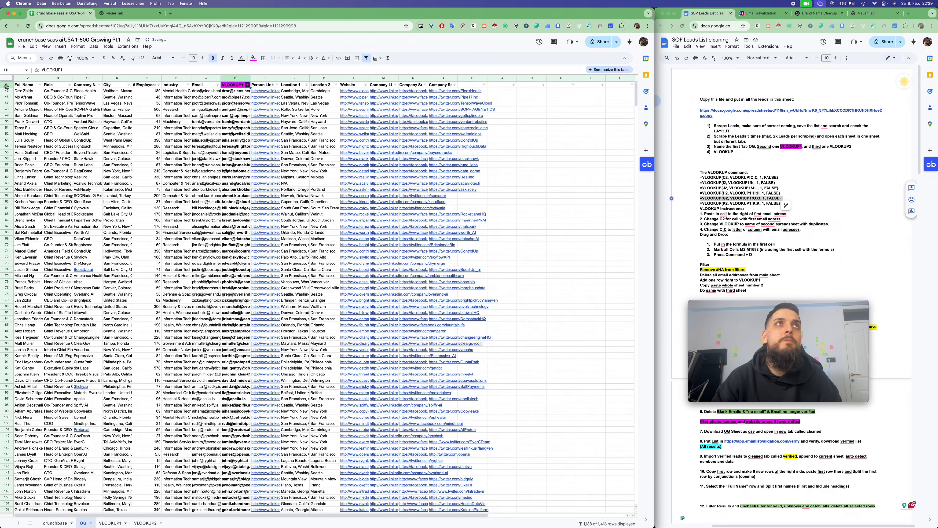
- Delete all filtered lead rows below the header in the OG sheet and add 1 empty row at the bottom
{"action": "left_click", "coordinate": [7, 78]}
{"action": "left_click", "coordinate": [6, 85], "text": "super"}
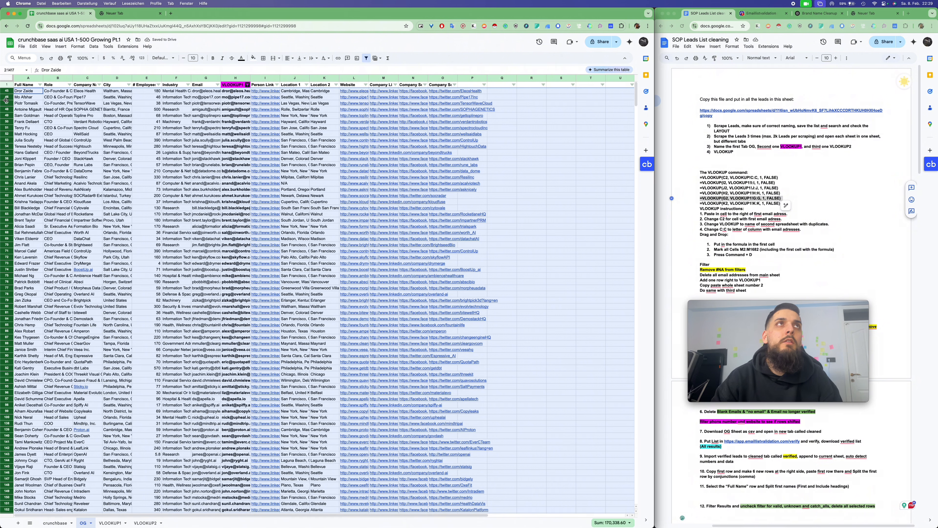
{"action": "right_click", "coordinate": [5, 98]}
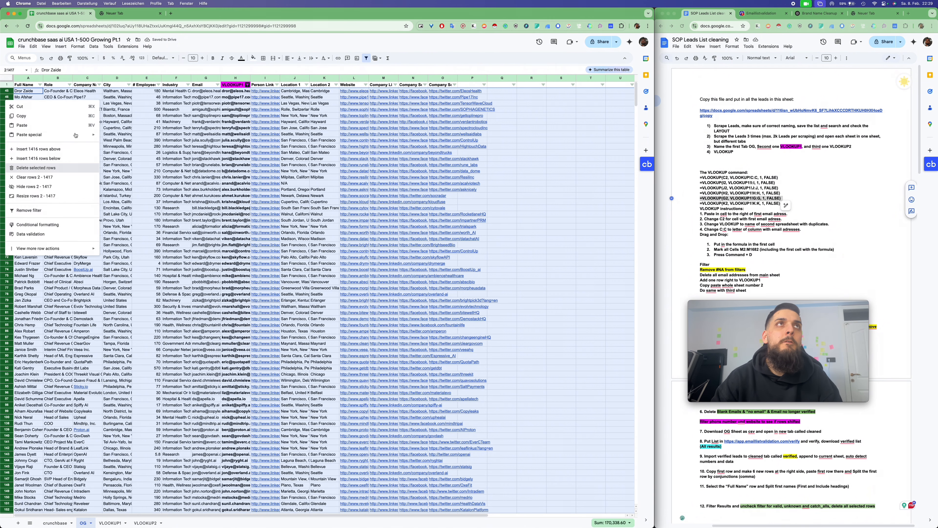
{"action": "left_click", "coordinate": [30, 168]}
{"action": "left_click", "coordinate": [46, 95]}
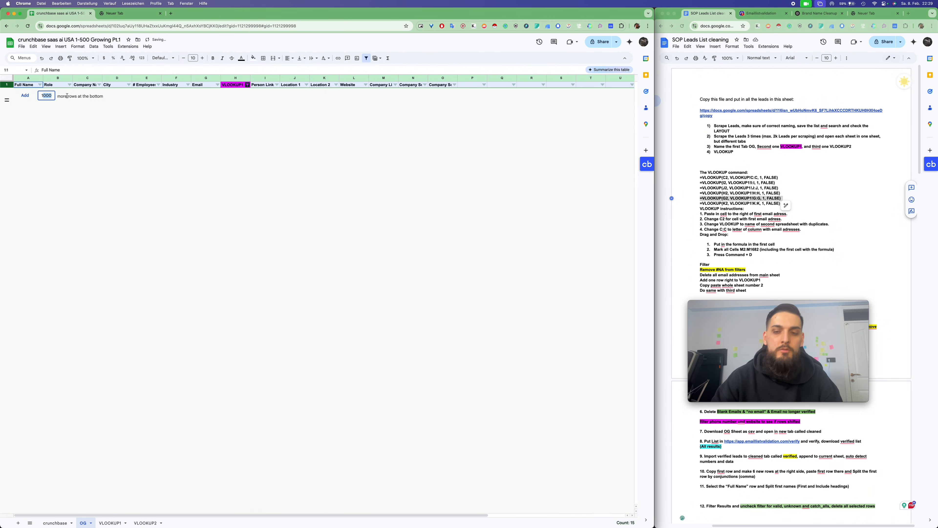
{"action": "type", "text": "1"}
{"action": "key", "text": "Return"}
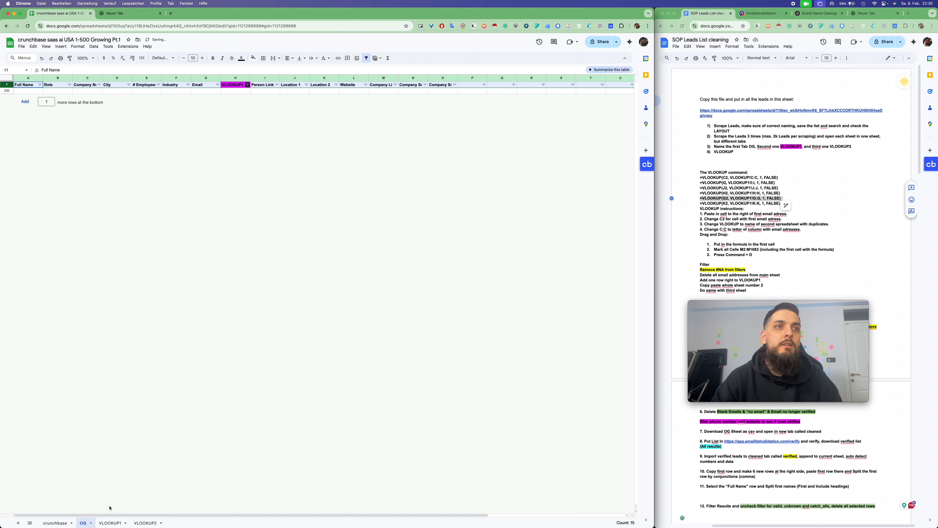
- Insert an empty column directly after the Email column in the VLOOKUP2 sheet
{"action": "left_click", "coordinate": [148, 522]}
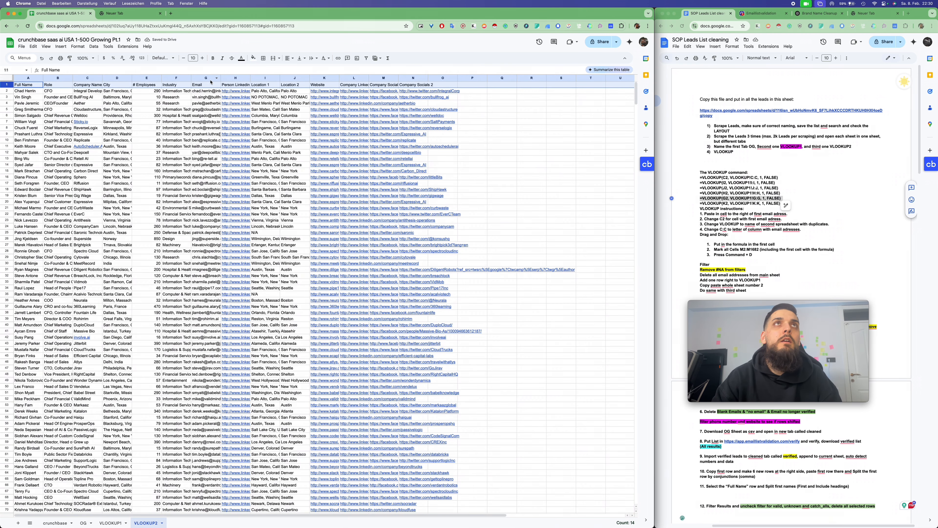
{"action": "right_click", "coordinate": [211, 81]}
{"action": "left_click", "coordinate": [240, 138]}
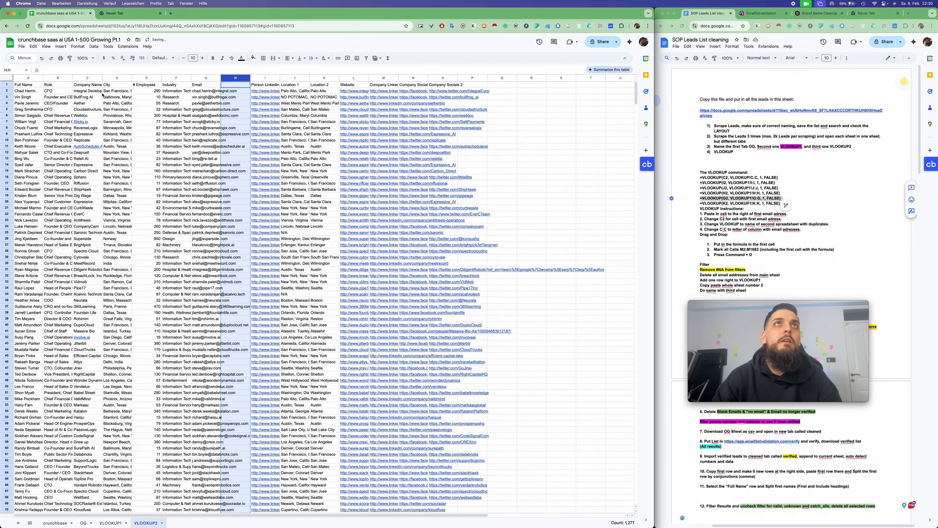
- Copy the whole VLOOKUP2 sheet into the empty row at A230 of OG and delete the repeated header row
{"action": "left_click", "coordinate": [7, 79]}
{"action": "left_click", "coordinate": [83, 523]}
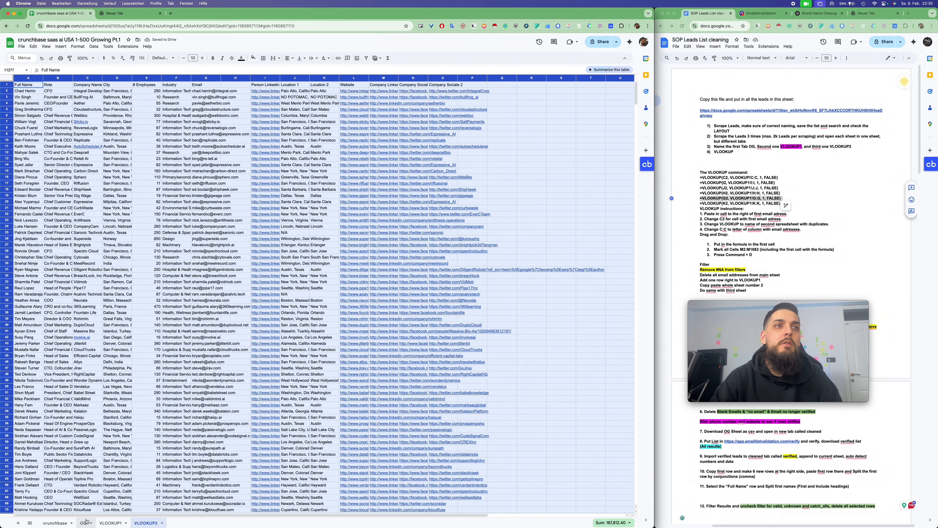
{"action": "left_click", "coordinate": [26, 92]}
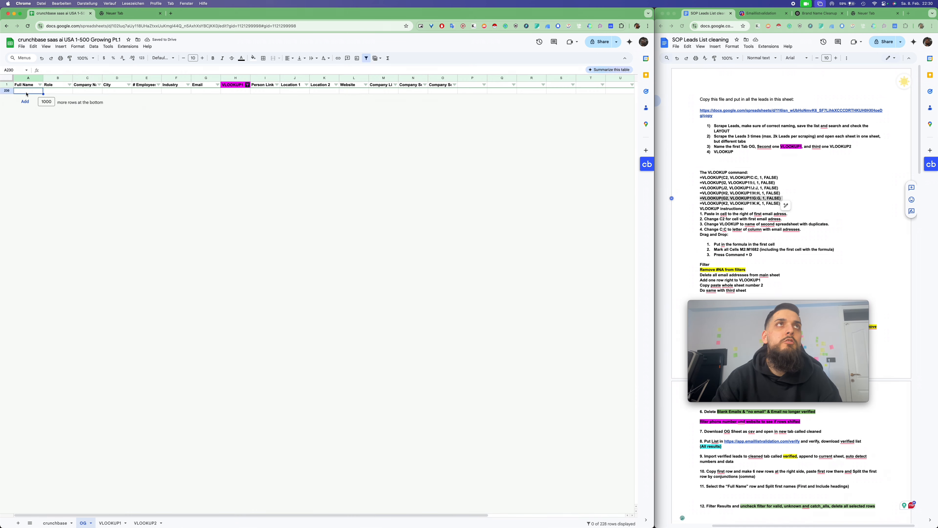
{"action": "key", "text": "super+v"}
{"action": "left_click", "coordinate": [3, 91]}
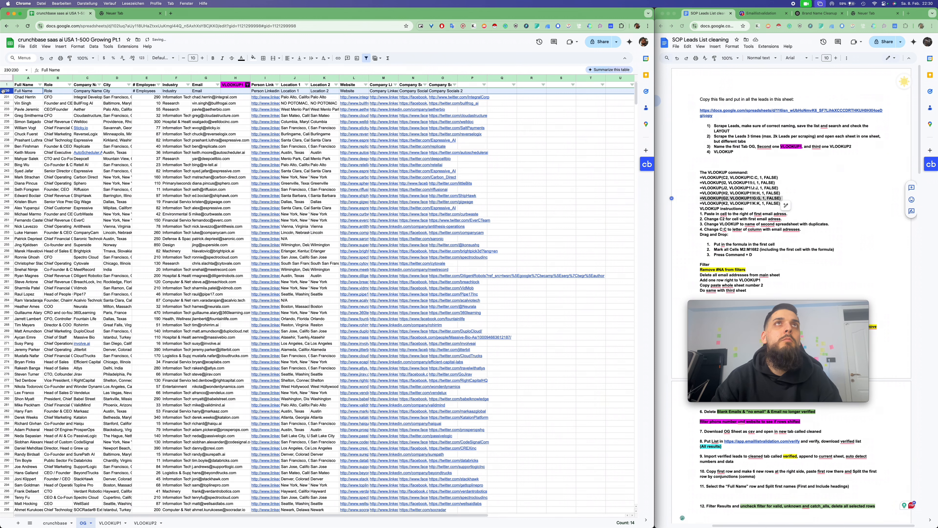
{"action": "right_click", "coordinate": [2, 91]}
{"action": "left_click", "coordinate": [24, 158]}
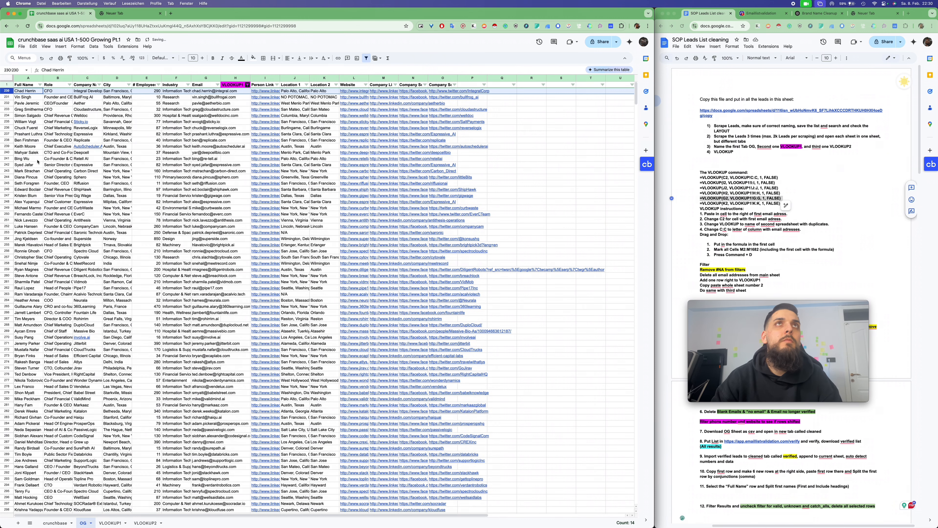
- Remove and recreate the filter over the entire OG sheet
{"action": "key", "text": "super+a"}
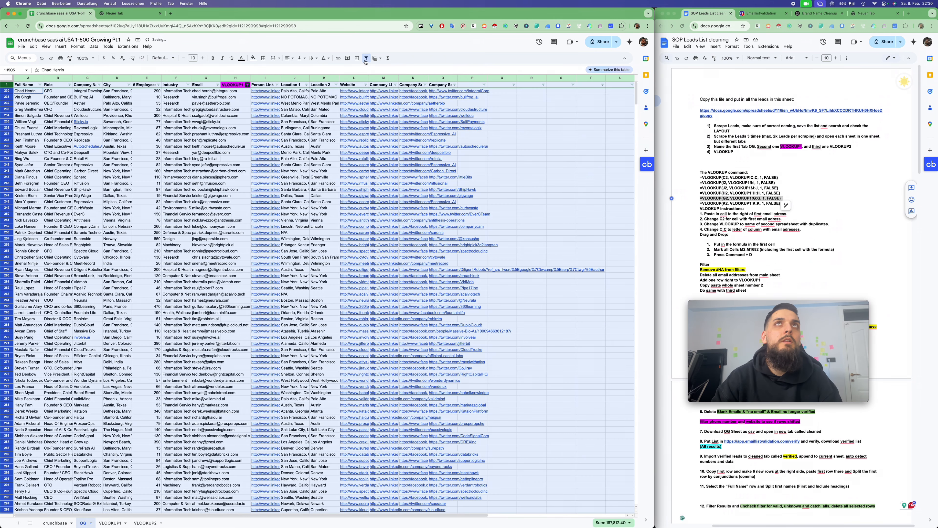
{"action": "left_click", "coordinate": [366, 58]}
{"action": "left_click", "coordinate": [366, 58]}
{"action": "left_click", "coordinate": [300, 154]}
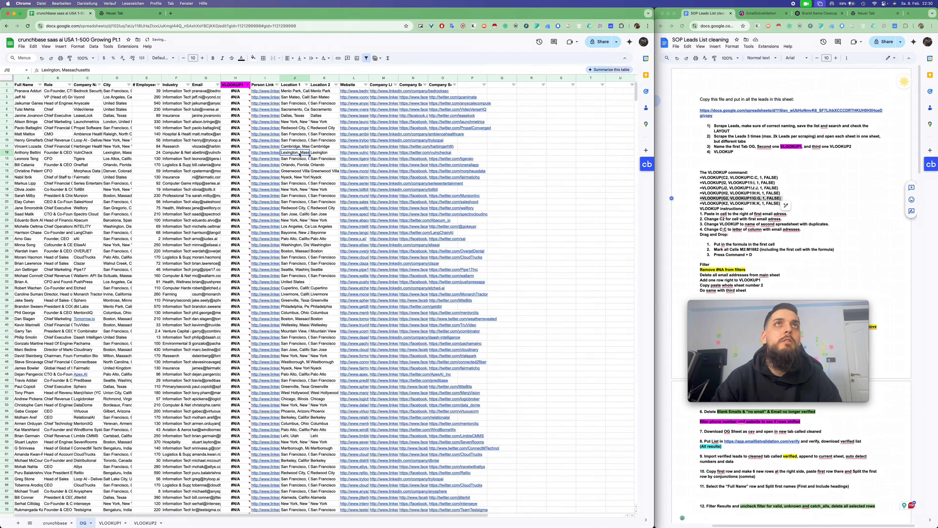
- Delete the VLOOKUP1 column from the OG sheet
{"action": "left_click", "coordinate": [235, 78]}
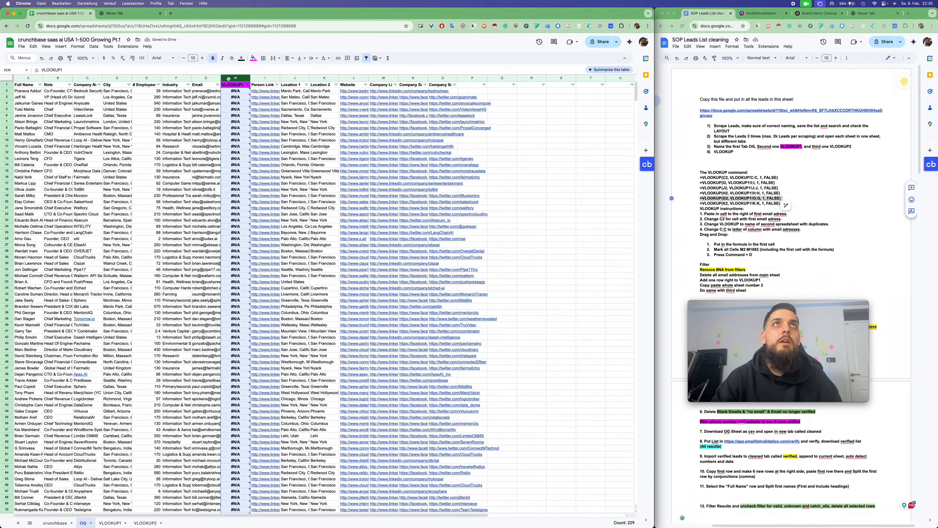
{"action": "right_click", "coordinate": [231, 78]}
{"action": "left_click", "coordinate": [255, 146]}
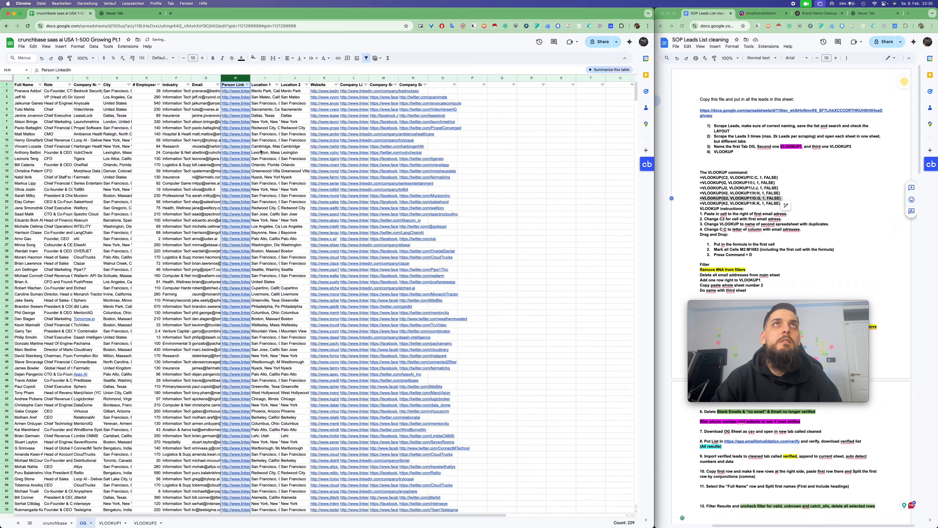
- Run Remove duplicates on the entire OG sheet with the data marked as having a header row, analyzing all columns
{"action": "scroll", "coordinate": [304, 178], "scroll_direction": "down", "scroll_amount": 15}
{"action": "scroll", "coordinate": [305, 177], "scroll_direction": "down", "scroll_amount": 20}
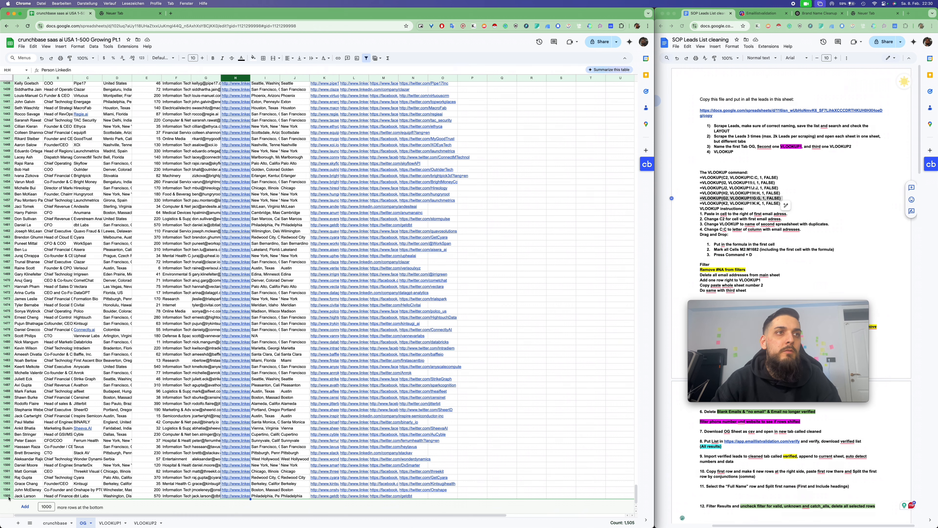
{"action": "left_click", "coordinate": [12, 496]}
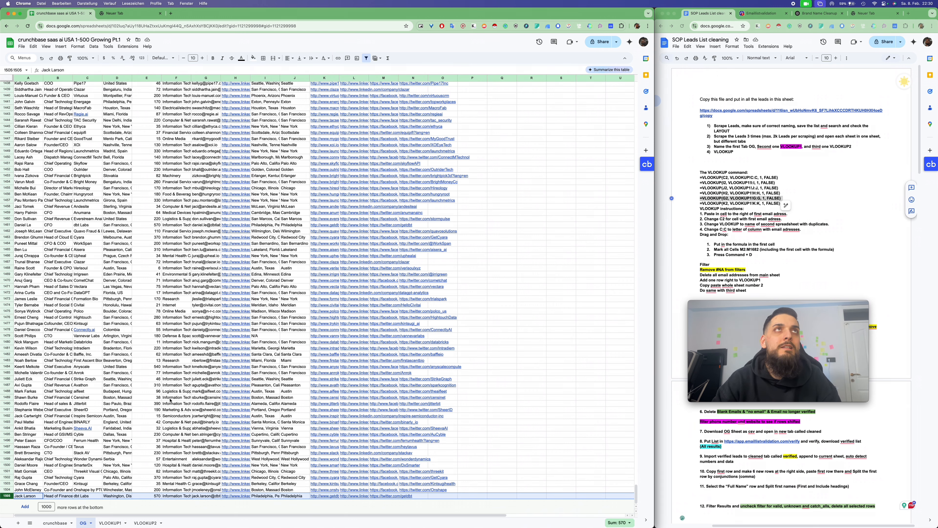
{"action": "left_click", "coordinate": [6, 79]}
{"action": "left_click", "coordinate": [93, 47]}
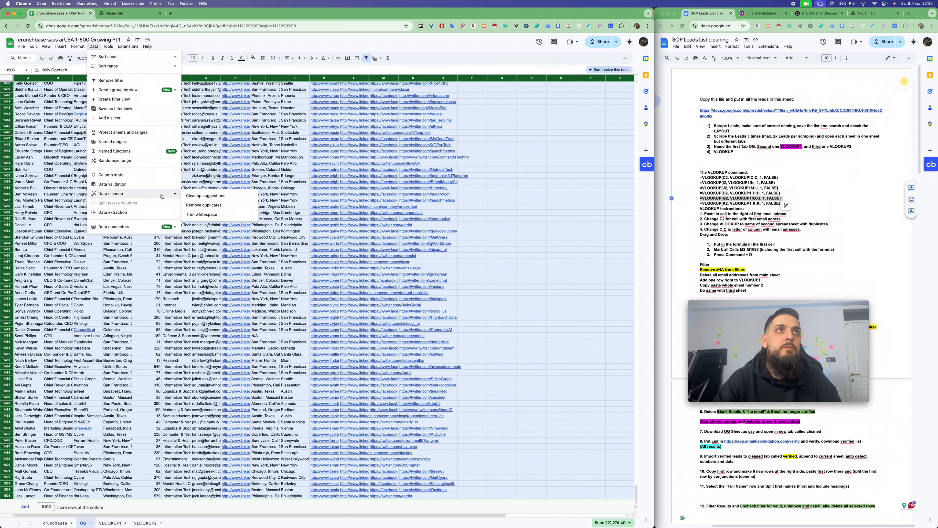
{"action": "left_click", "coordinate": [229, 209]}
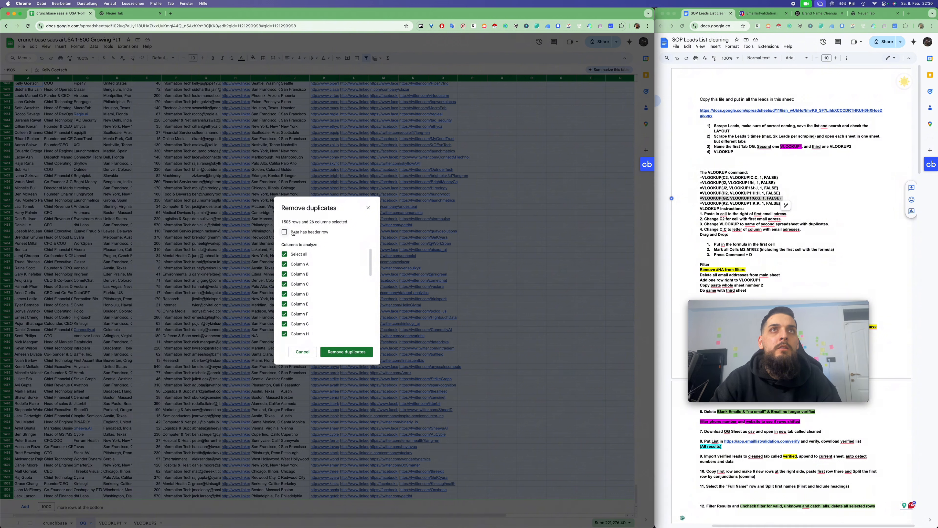
{"action": "left_click", "coordinate": [284, 232]}
{"action": "left_click", "coordinate": [356, 353]}
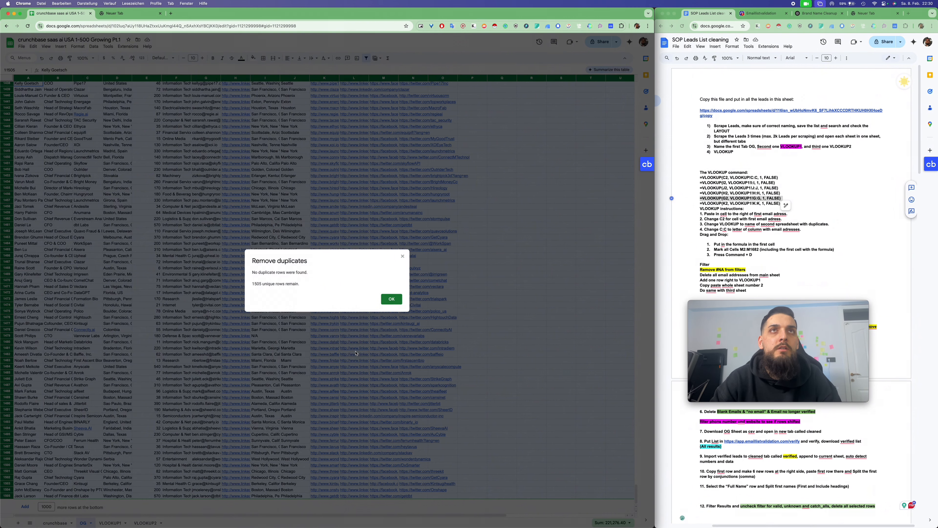
{"action": "left_click_drag", "start_coordinate": [268, 273], "coordinate": [298, 272]}
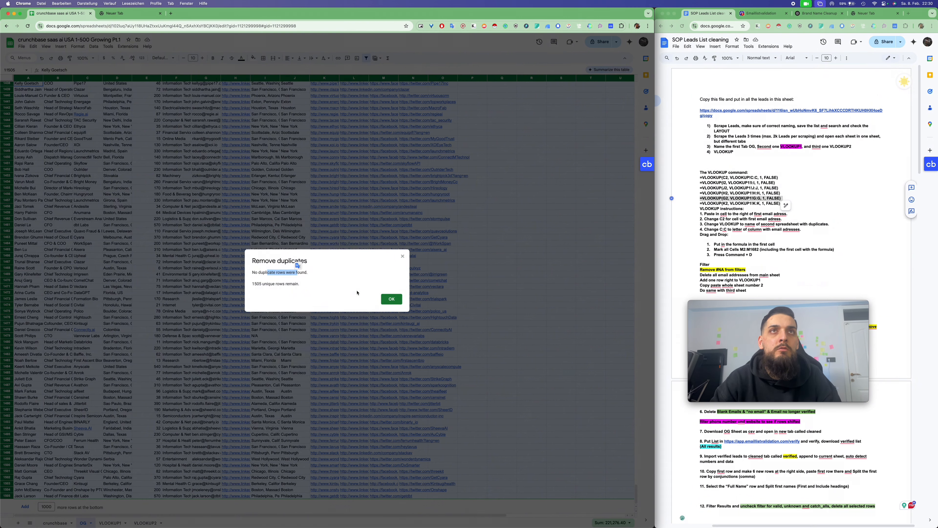
{"action": "left_click", "coordinate": [391, 298]}
{"action": "left_click", "coordinate": [532, 293]}
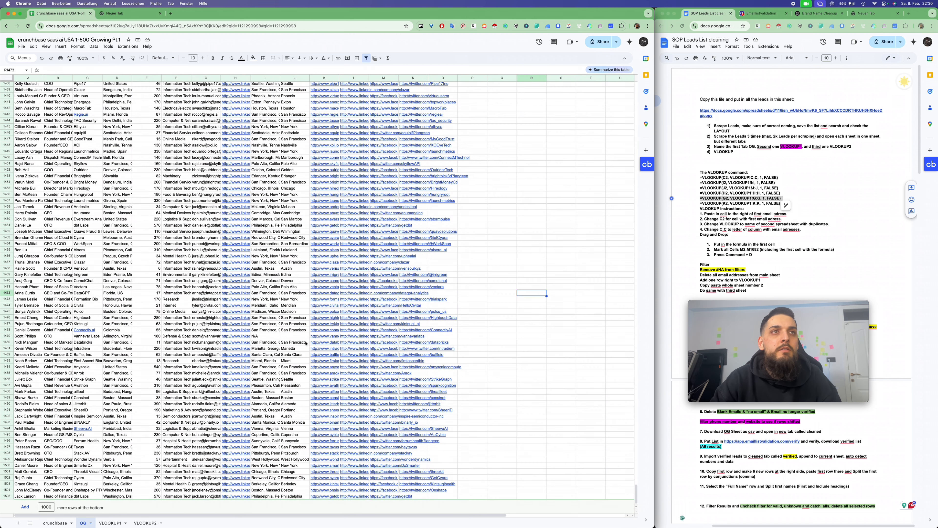
- Widen the Company Name column in the OG sheet enough to read the full names
{"action": "scroll", "coordinate": [306, 343], "scroll_direction": "down", "scroll_amount": 1}
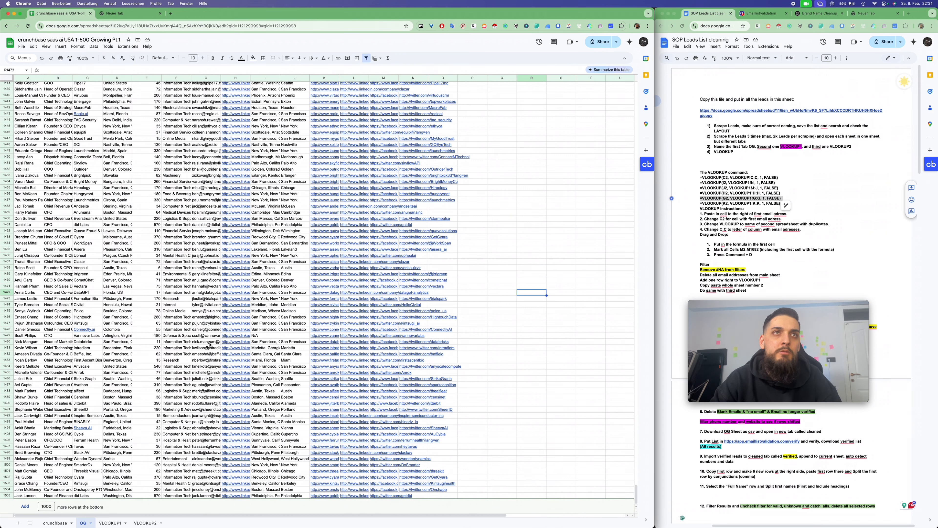
{"action": "left_click_drag", "start_coordinate": [209, 343], "coordinate": [213, 301]}
{"action": "left_click_drag", "start_coordinate": [210, 261], "coordinate": [207, 341]}
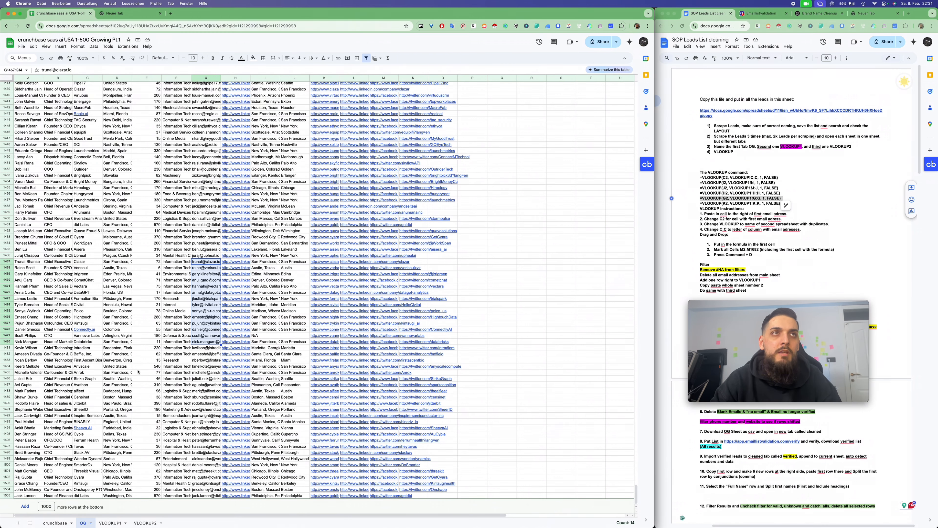
{"action": "scroll", "coordinate": [137, 371], "scroll_direction": "up", "scroll_amount": 20}
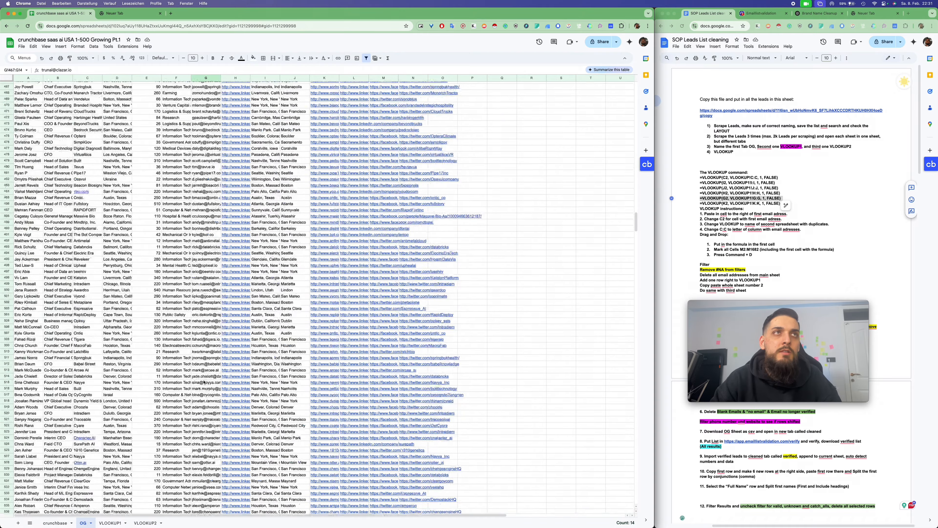
{"action": "scroll", "coordinate": [203, 382], "scroll_direction": "up", "scroll_amount": 15}
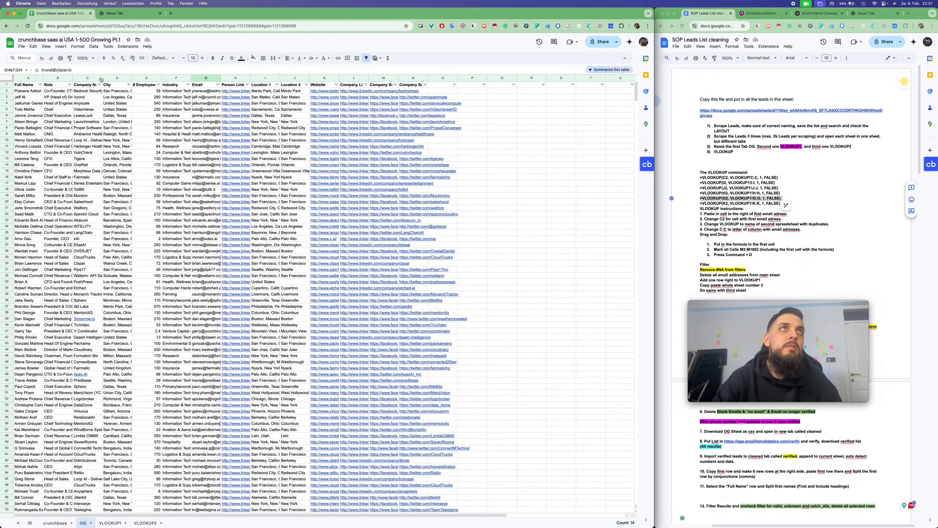
{"action": "left_click_drag", "start_coordinate": [102, 79], "coordinate": [159, 79]}
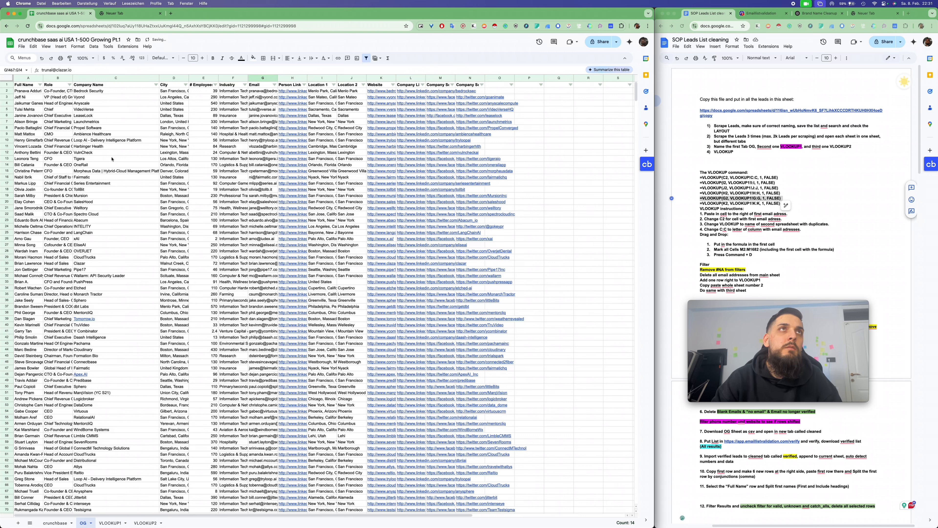
- Examine the entries in the Company Name column for taglines, legal suffixes and other additions that need cleaning
{"action": "left_click", "coordinate": [120, 141]}
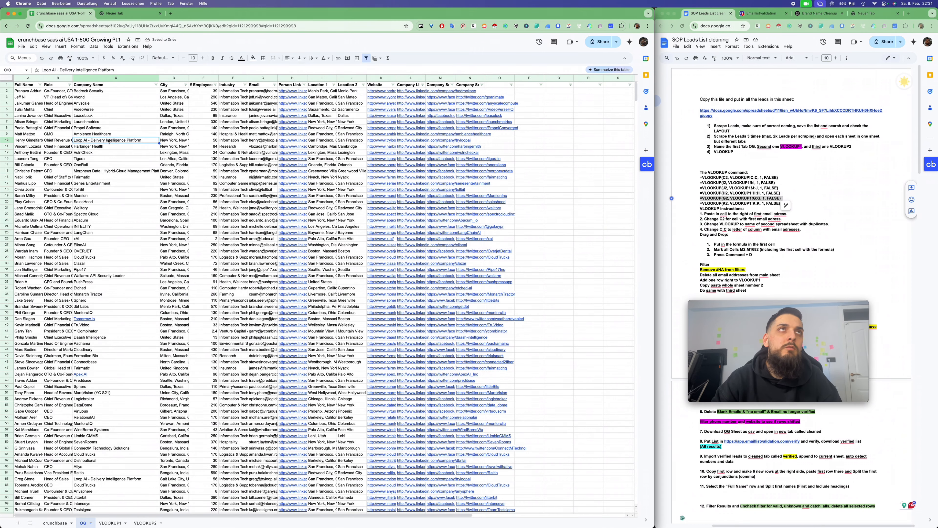
{"action": "left_click", "coordinate": [119, 171]}
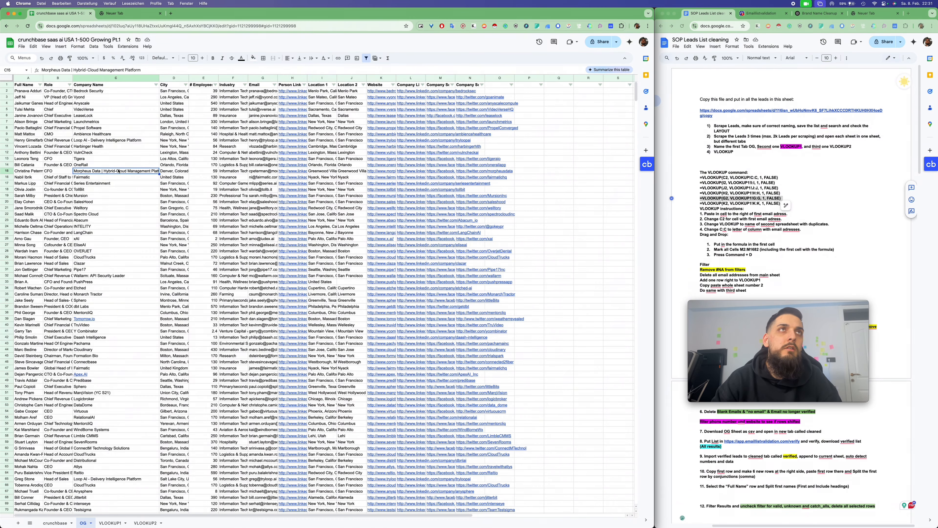
{"action": "scroll", "coordinate": [105, 222], "scroll_direction": "down", "scroll_amount": 6}
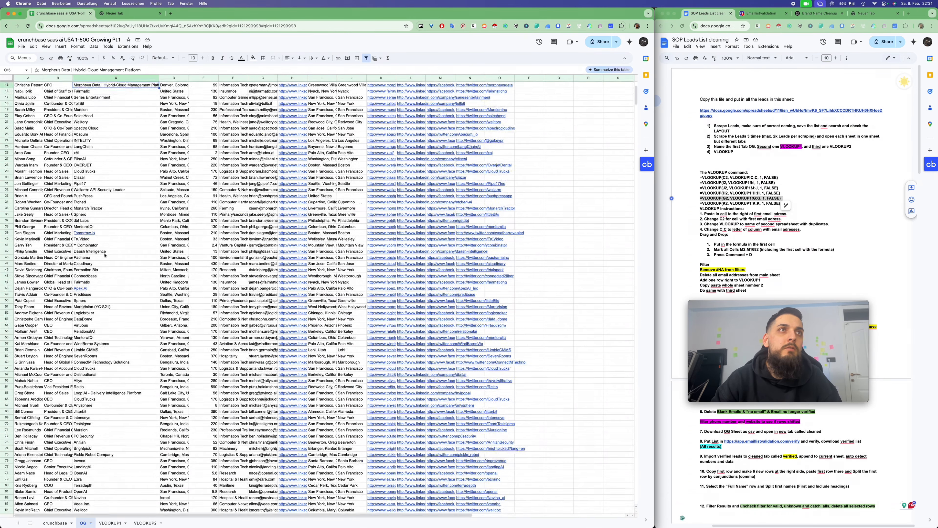
{"action": "scroll", "coordinate": [104, 255], "scroll_direction": "down", "scroll_amount": 1}
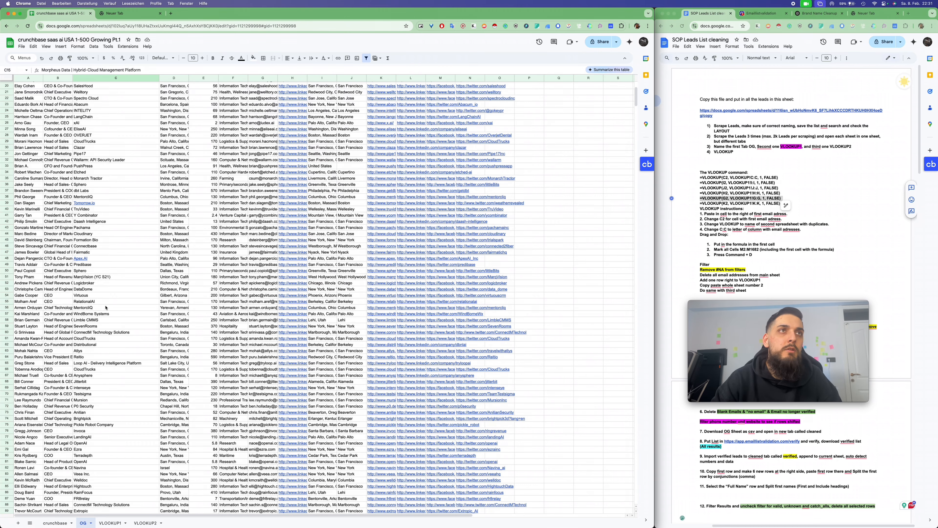
{"action": "scroll", "coordinate": [105, 307], "scroll_direction": "down", "scroll_amount": 6}
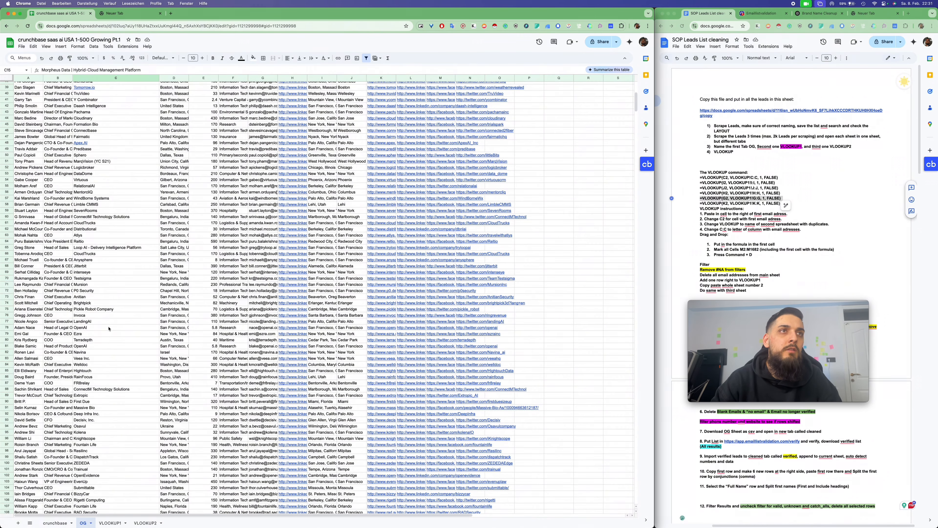
{"action": "scroll", "coordinate": [133, 392], "scroll_direction": "down", "scroll_amount": 7}
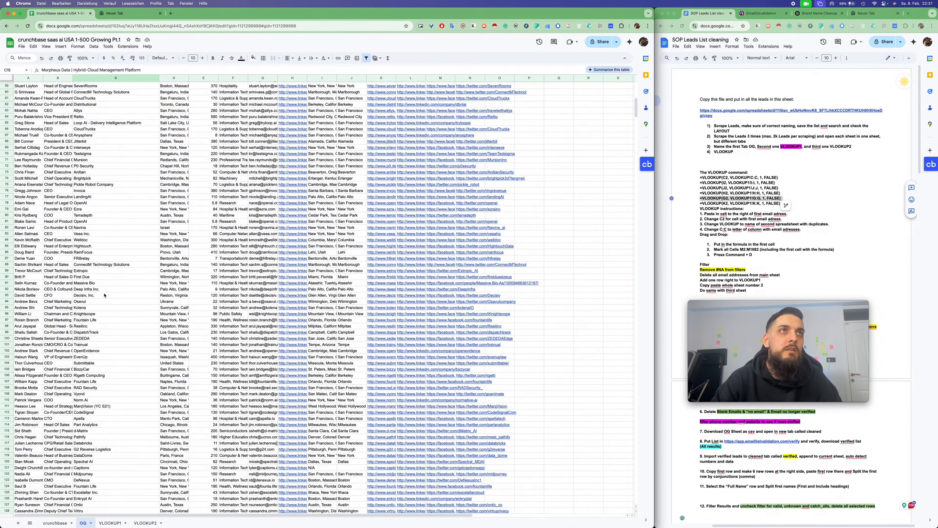
{"action": "scroll", "coordinate": [104, 295], "scroll_direction": "down", "scroll_amount": 6}
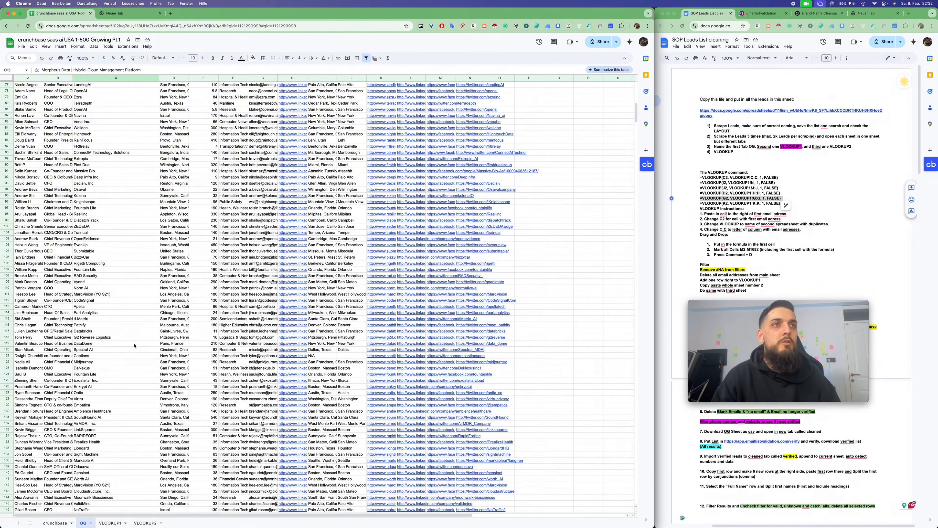
{"action": "left_click", "coordinate": [88, 424]}
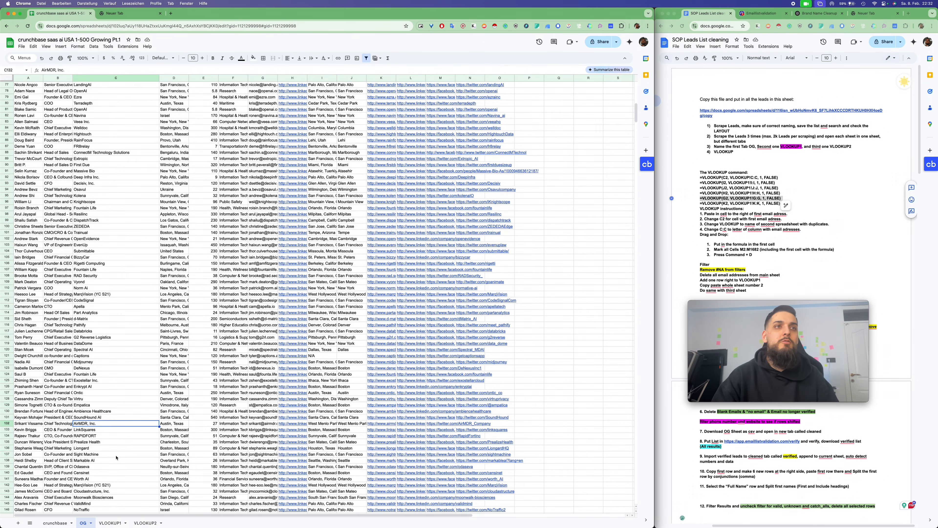
{"action": "left_click", "coordinate": [100, 460]}
{"action": "scroll", "coordinate": [101, 461], "scroll_direction": "down", "scroll_amount": 5}
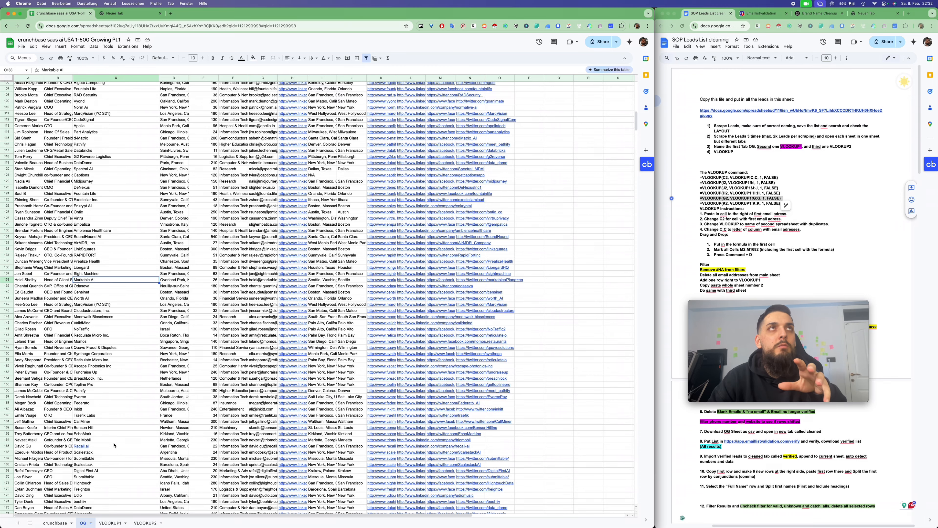
{"action": "scroll", "coordinate": [114, 445], "scroll_direction": "up", "scroll_amount": 20}
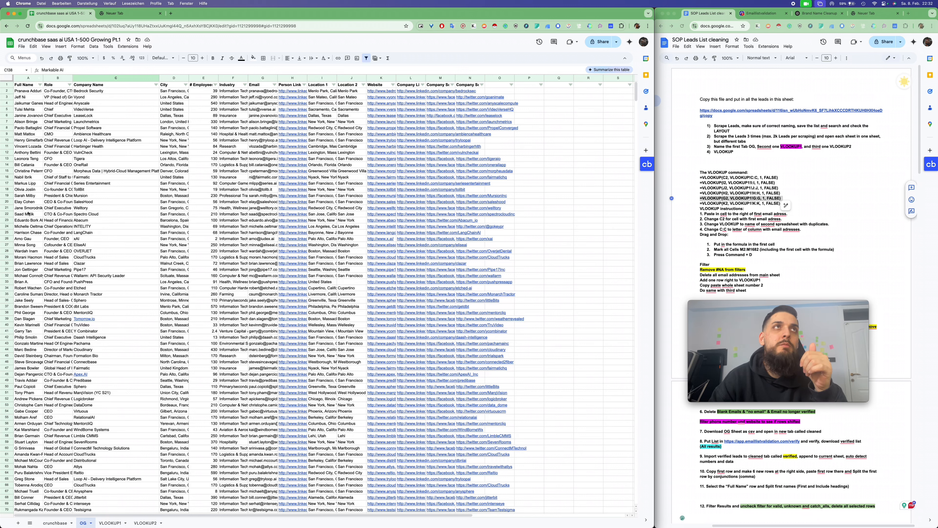
{"action": "left_click", "coordinate": [25, 78]}
{"action": "left_click", "coordinate": [88, 167]}
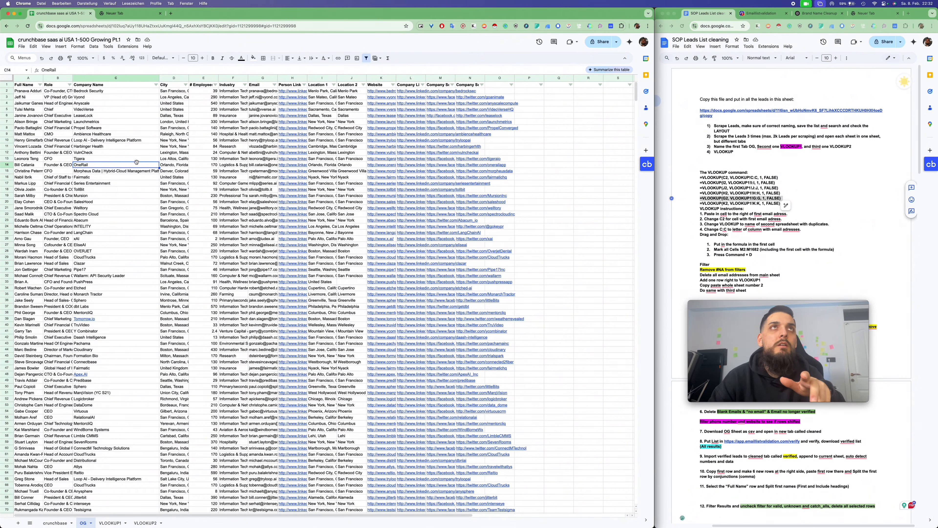
{"action": "left_click", "coordinate": [252, 93]}
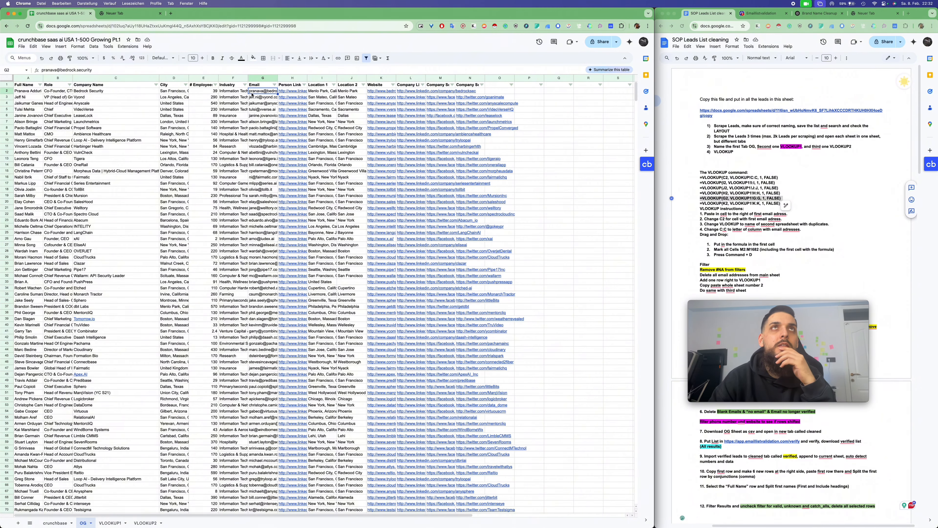
{"action": "right_click", "coordinate": [235, 191]}
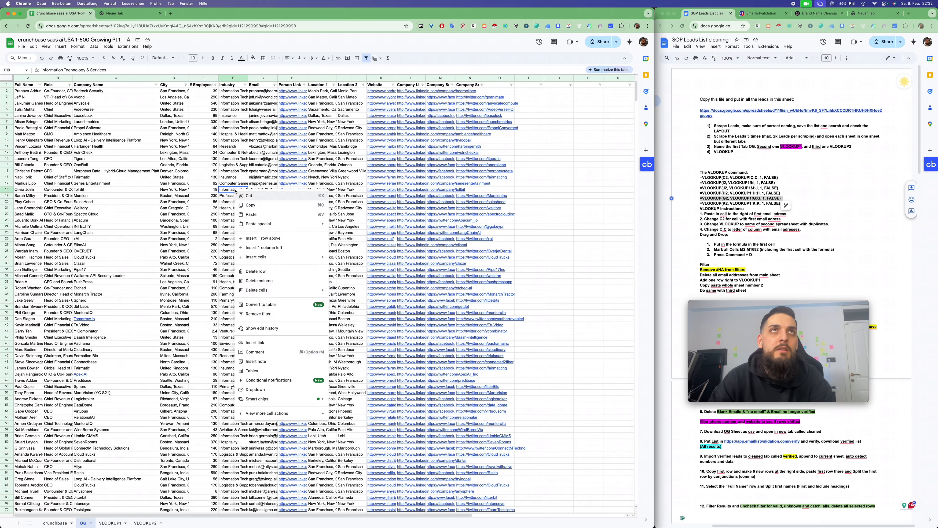
{"action": "left_click", "coordinate": [132, 190]}
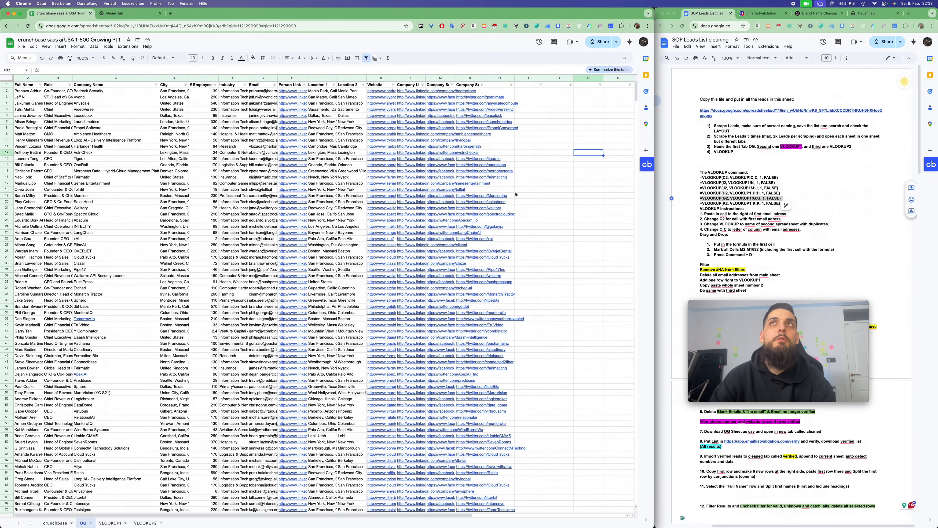